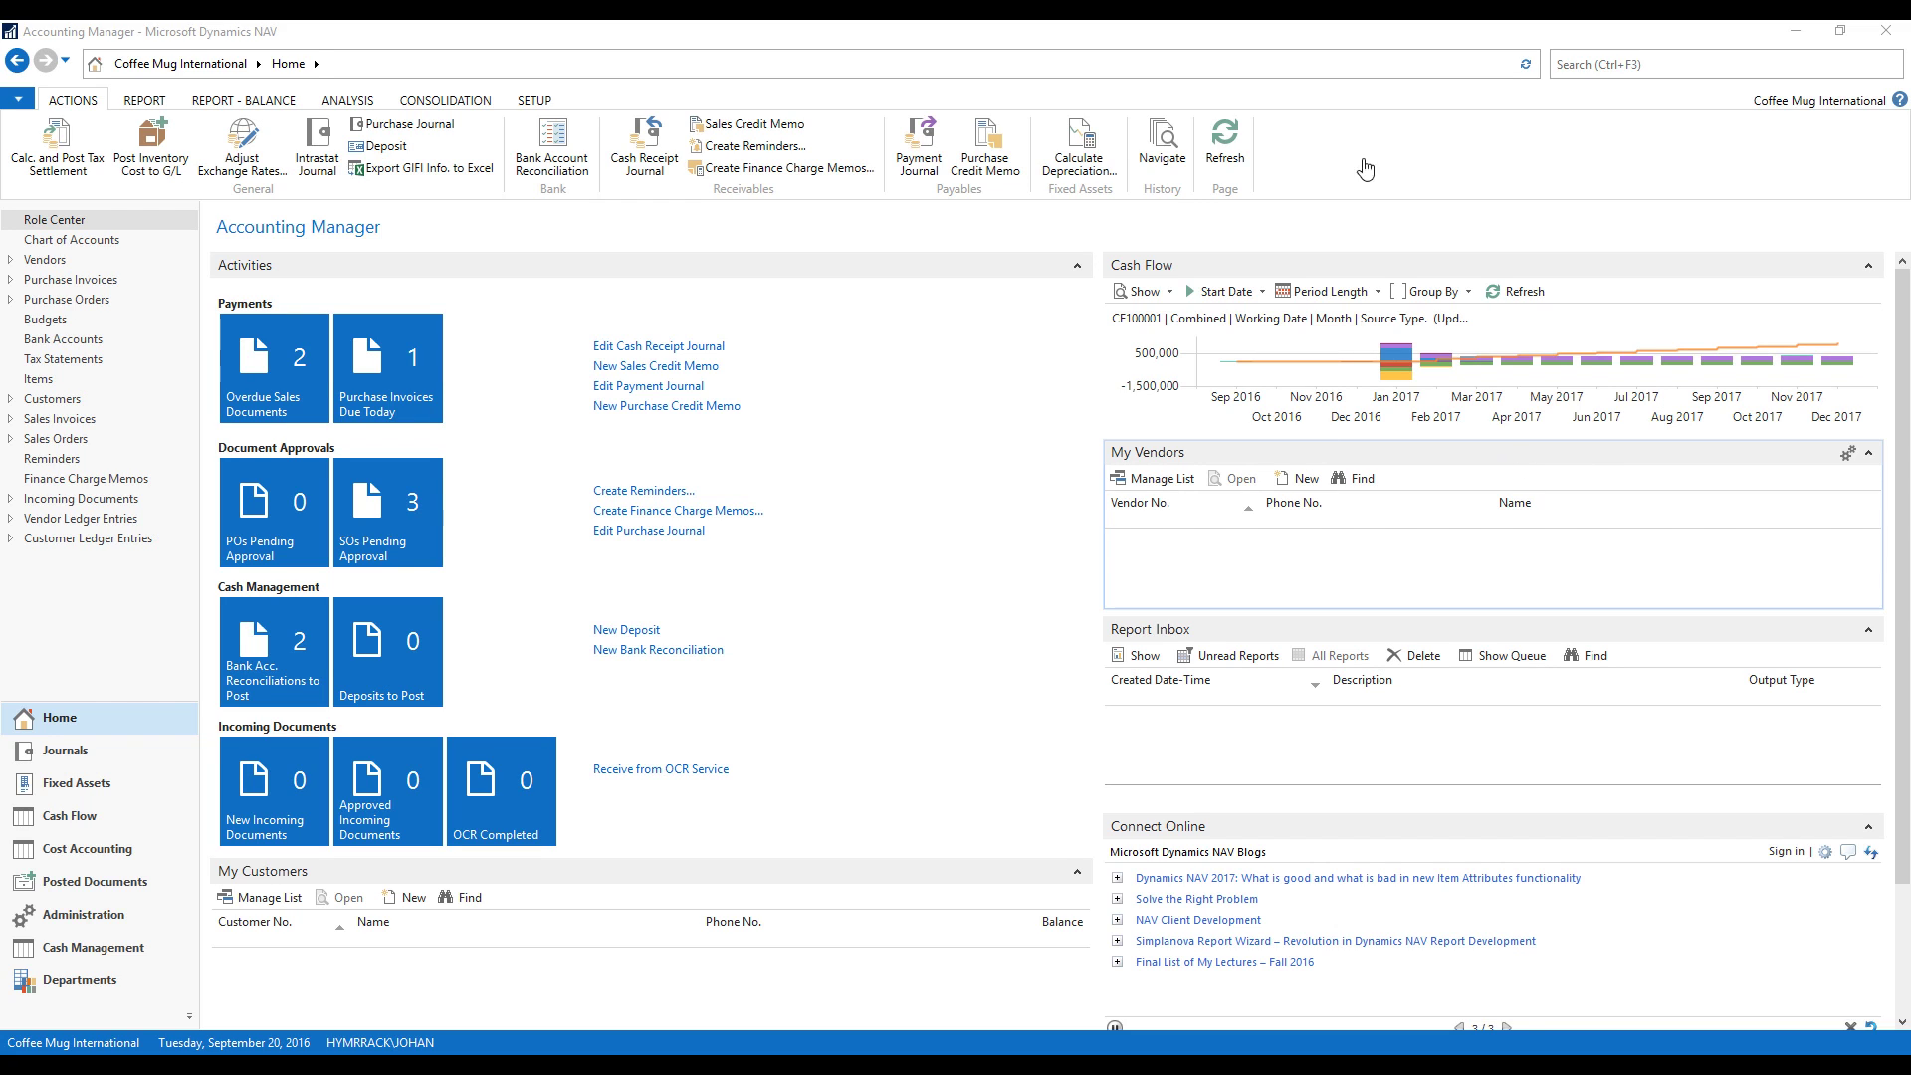
Search for "rapid" to reach RapidStart Services and open the Configuration Packages list
click(1592, 66)
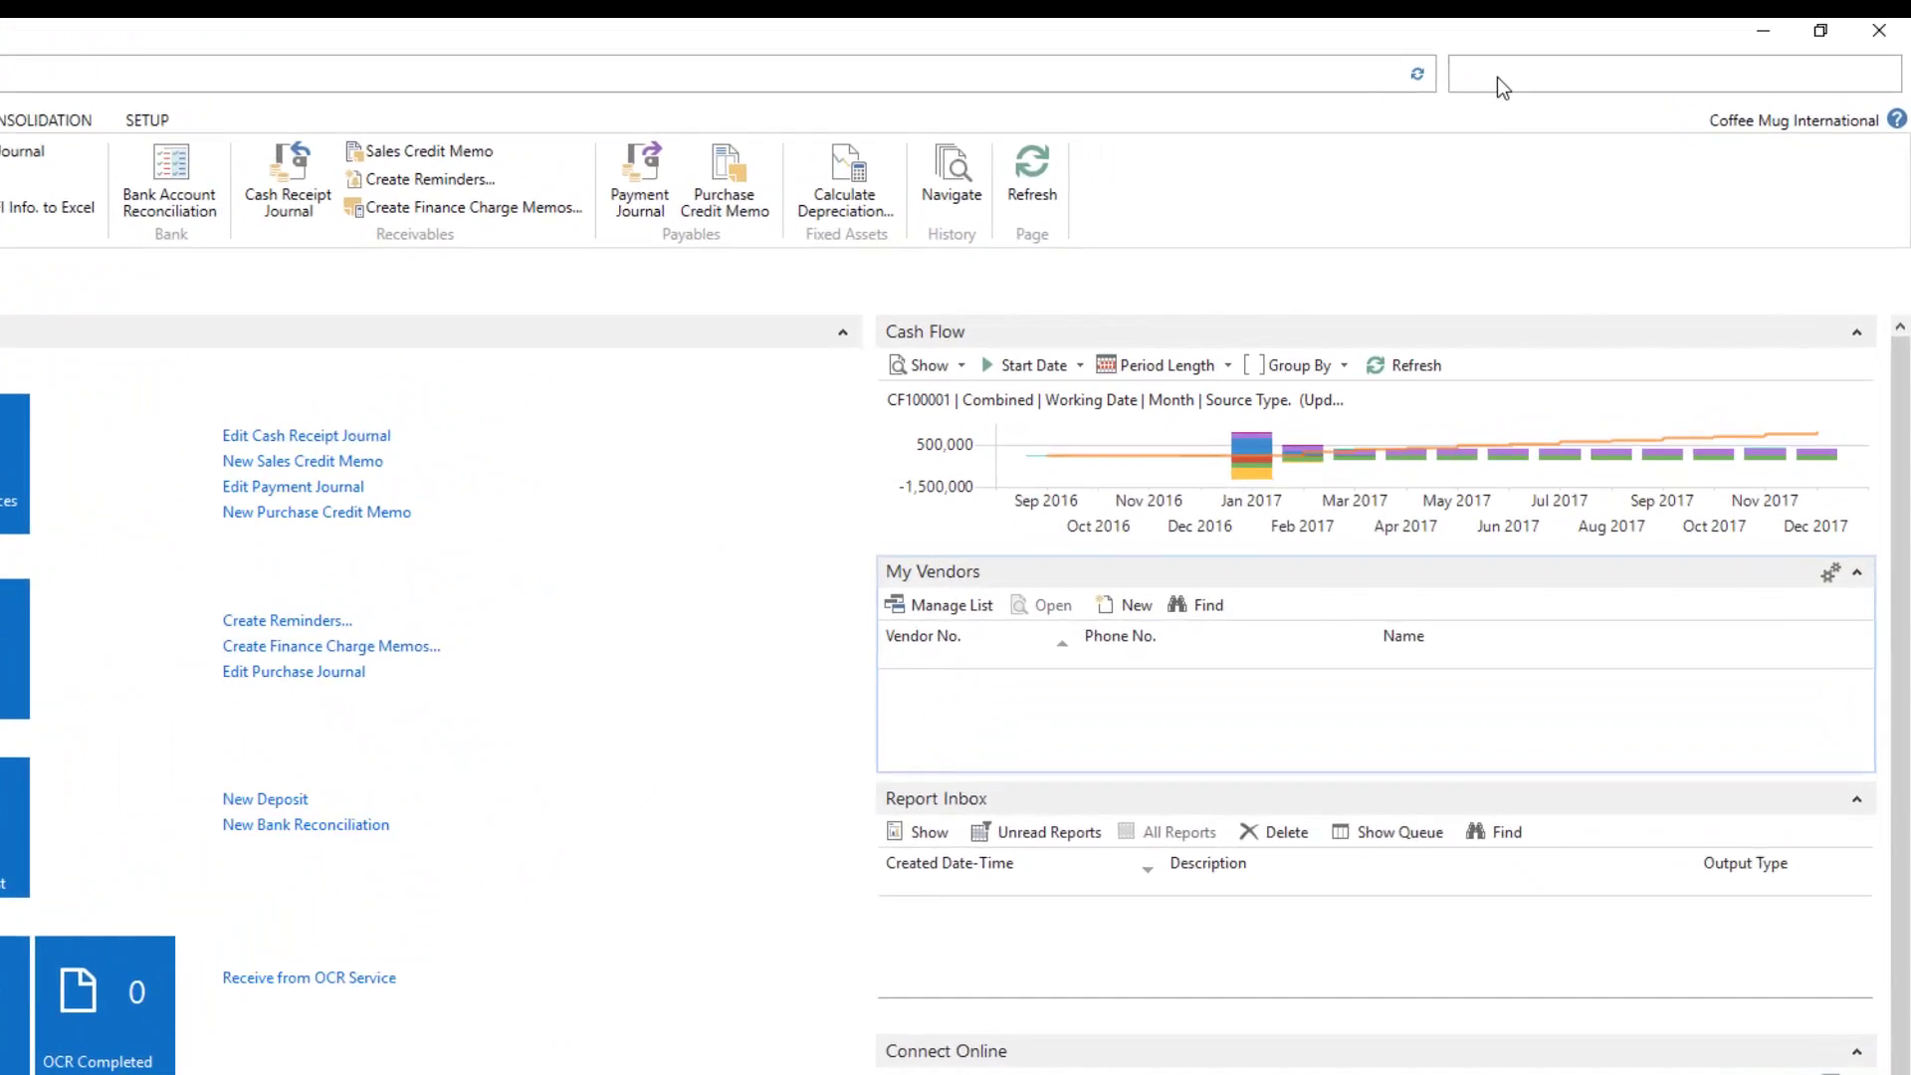
text(rapid)
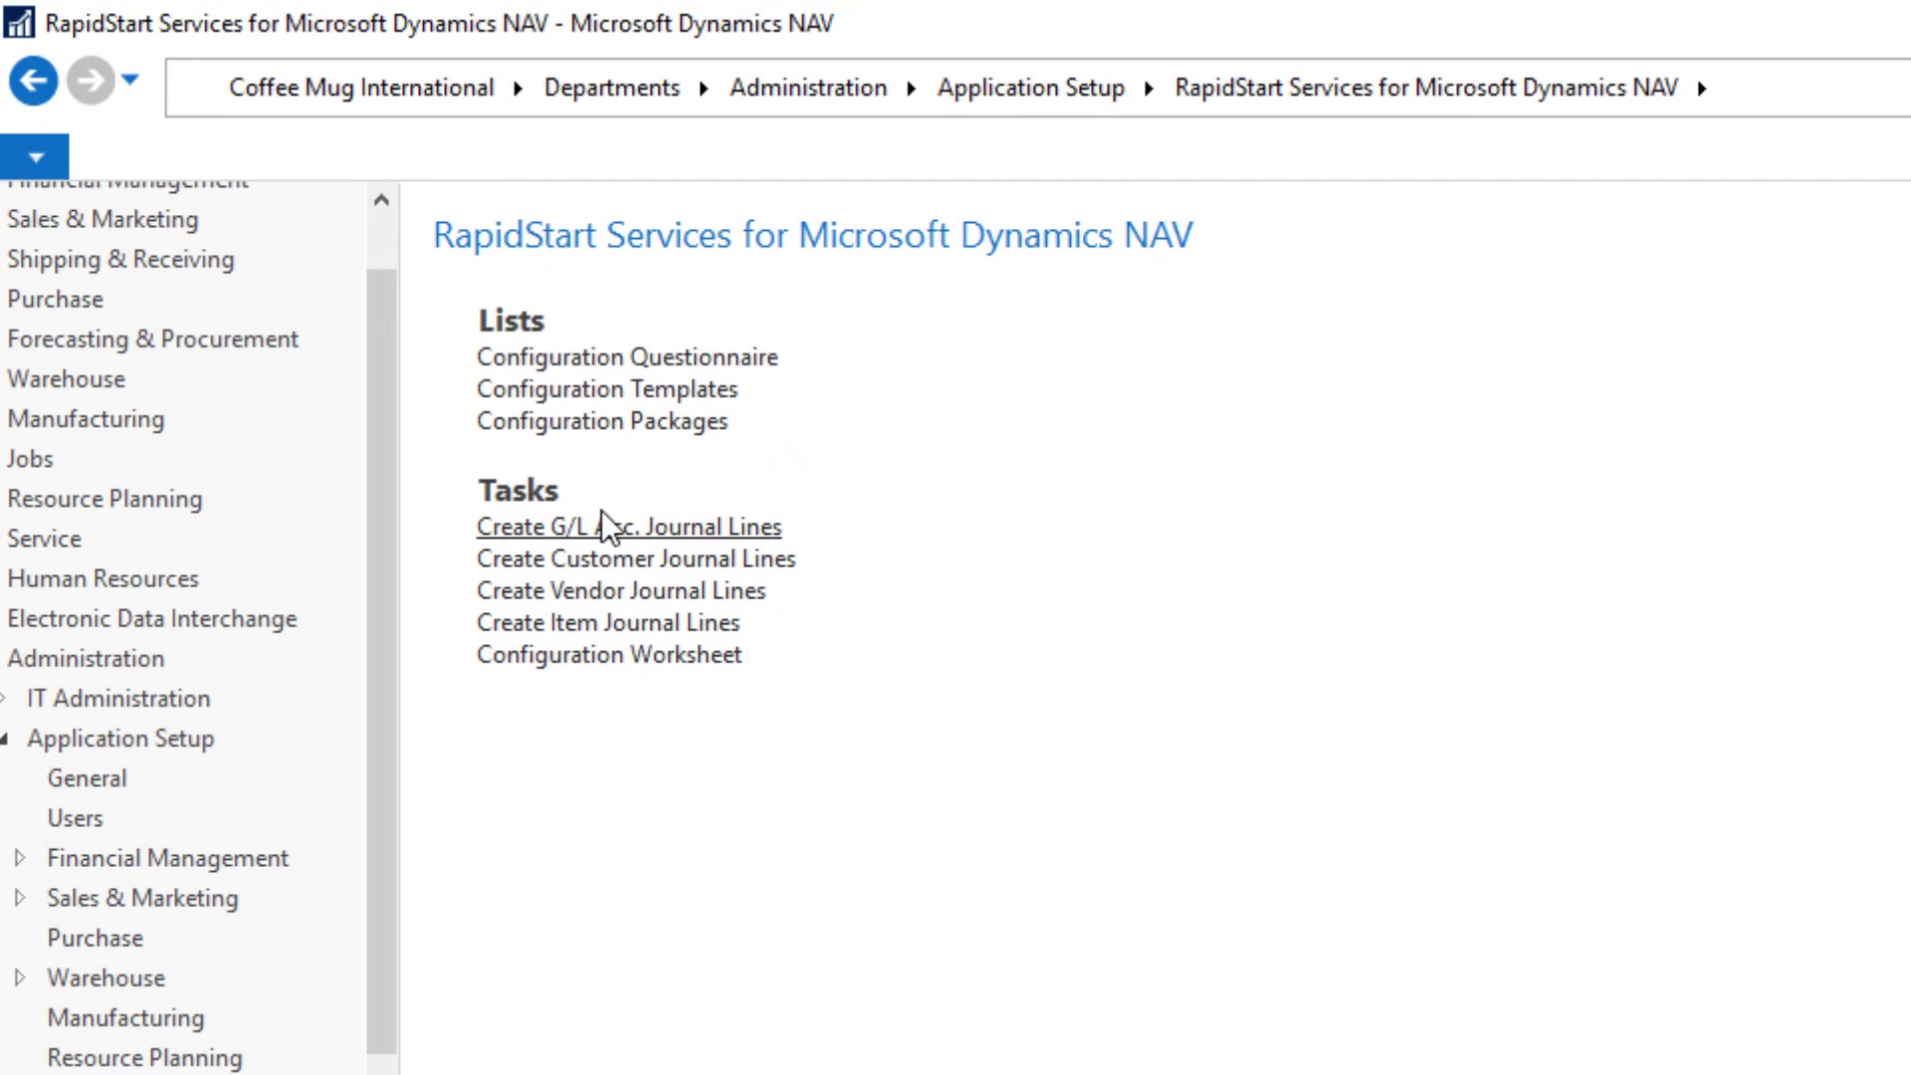
click(669, 422)
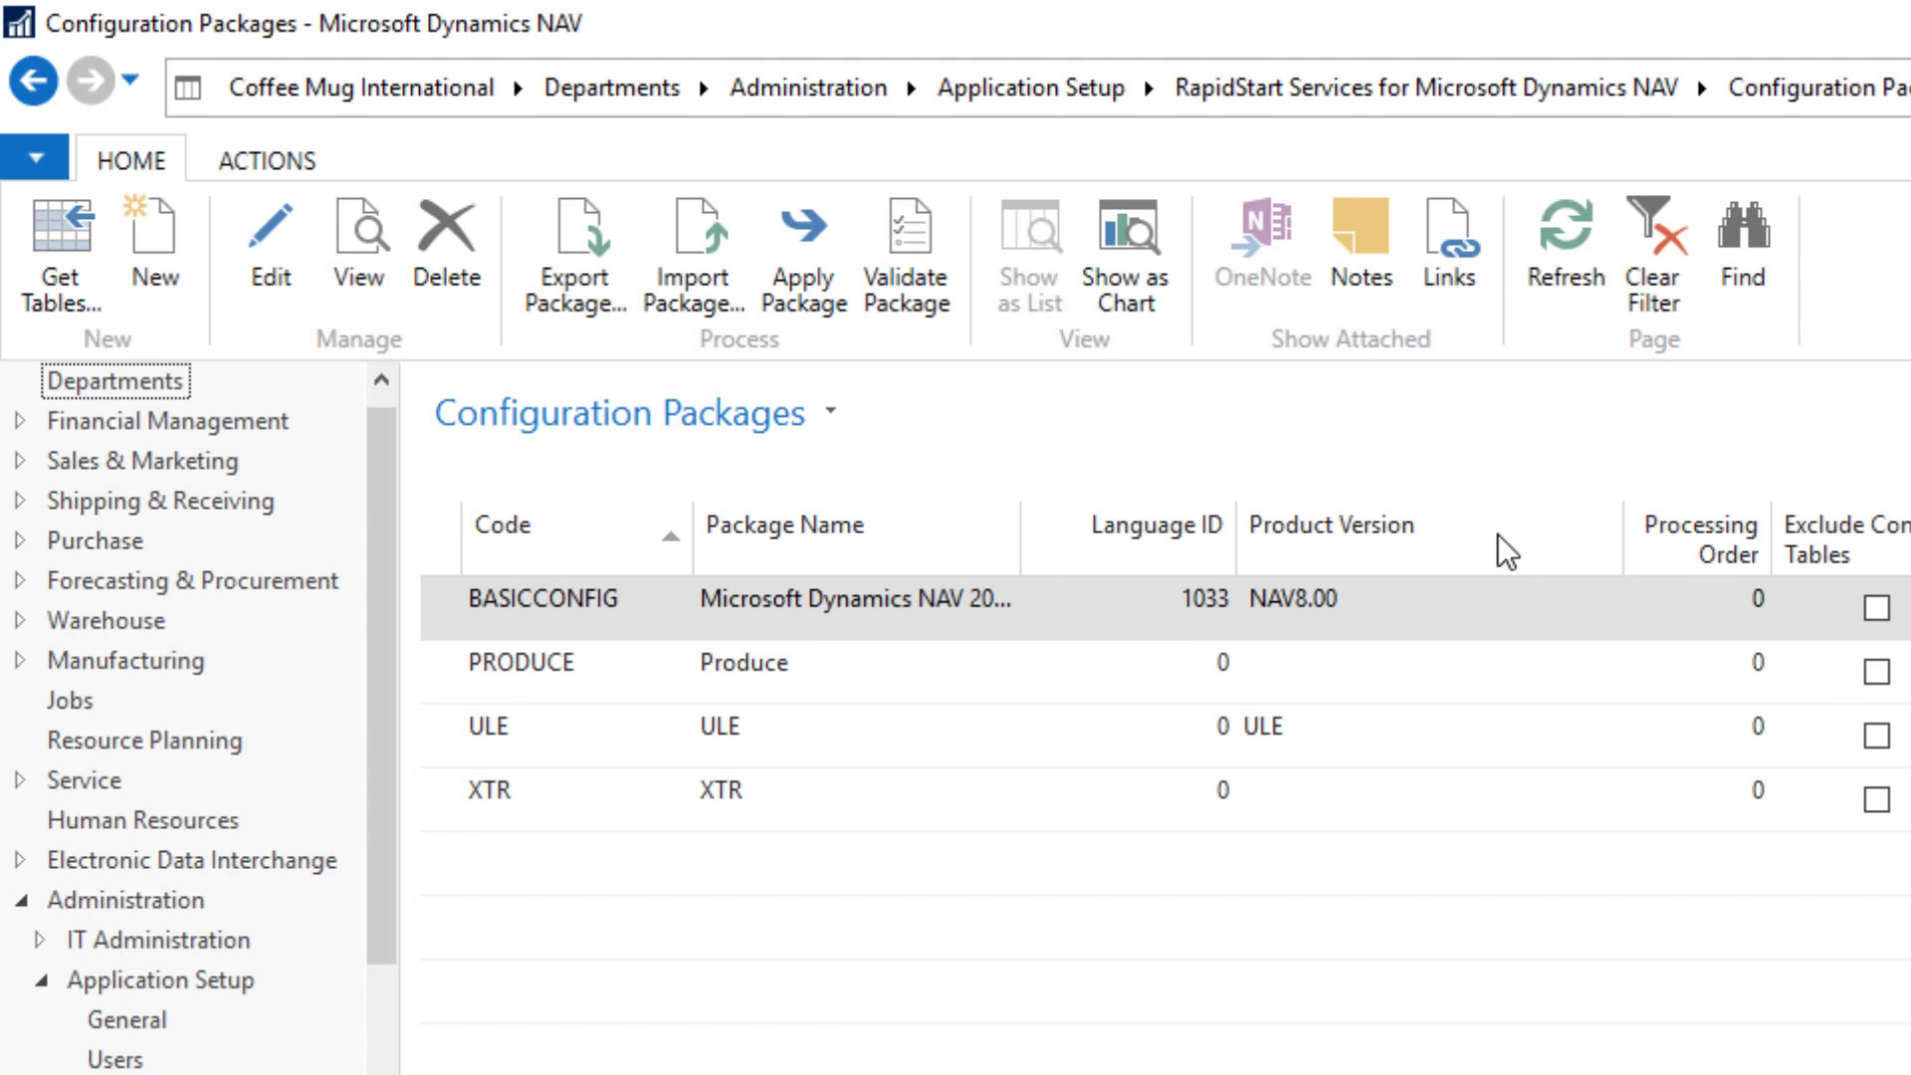
Create a new configuration package with the code CUSTOMER and the package name Customer
click(176, 235)
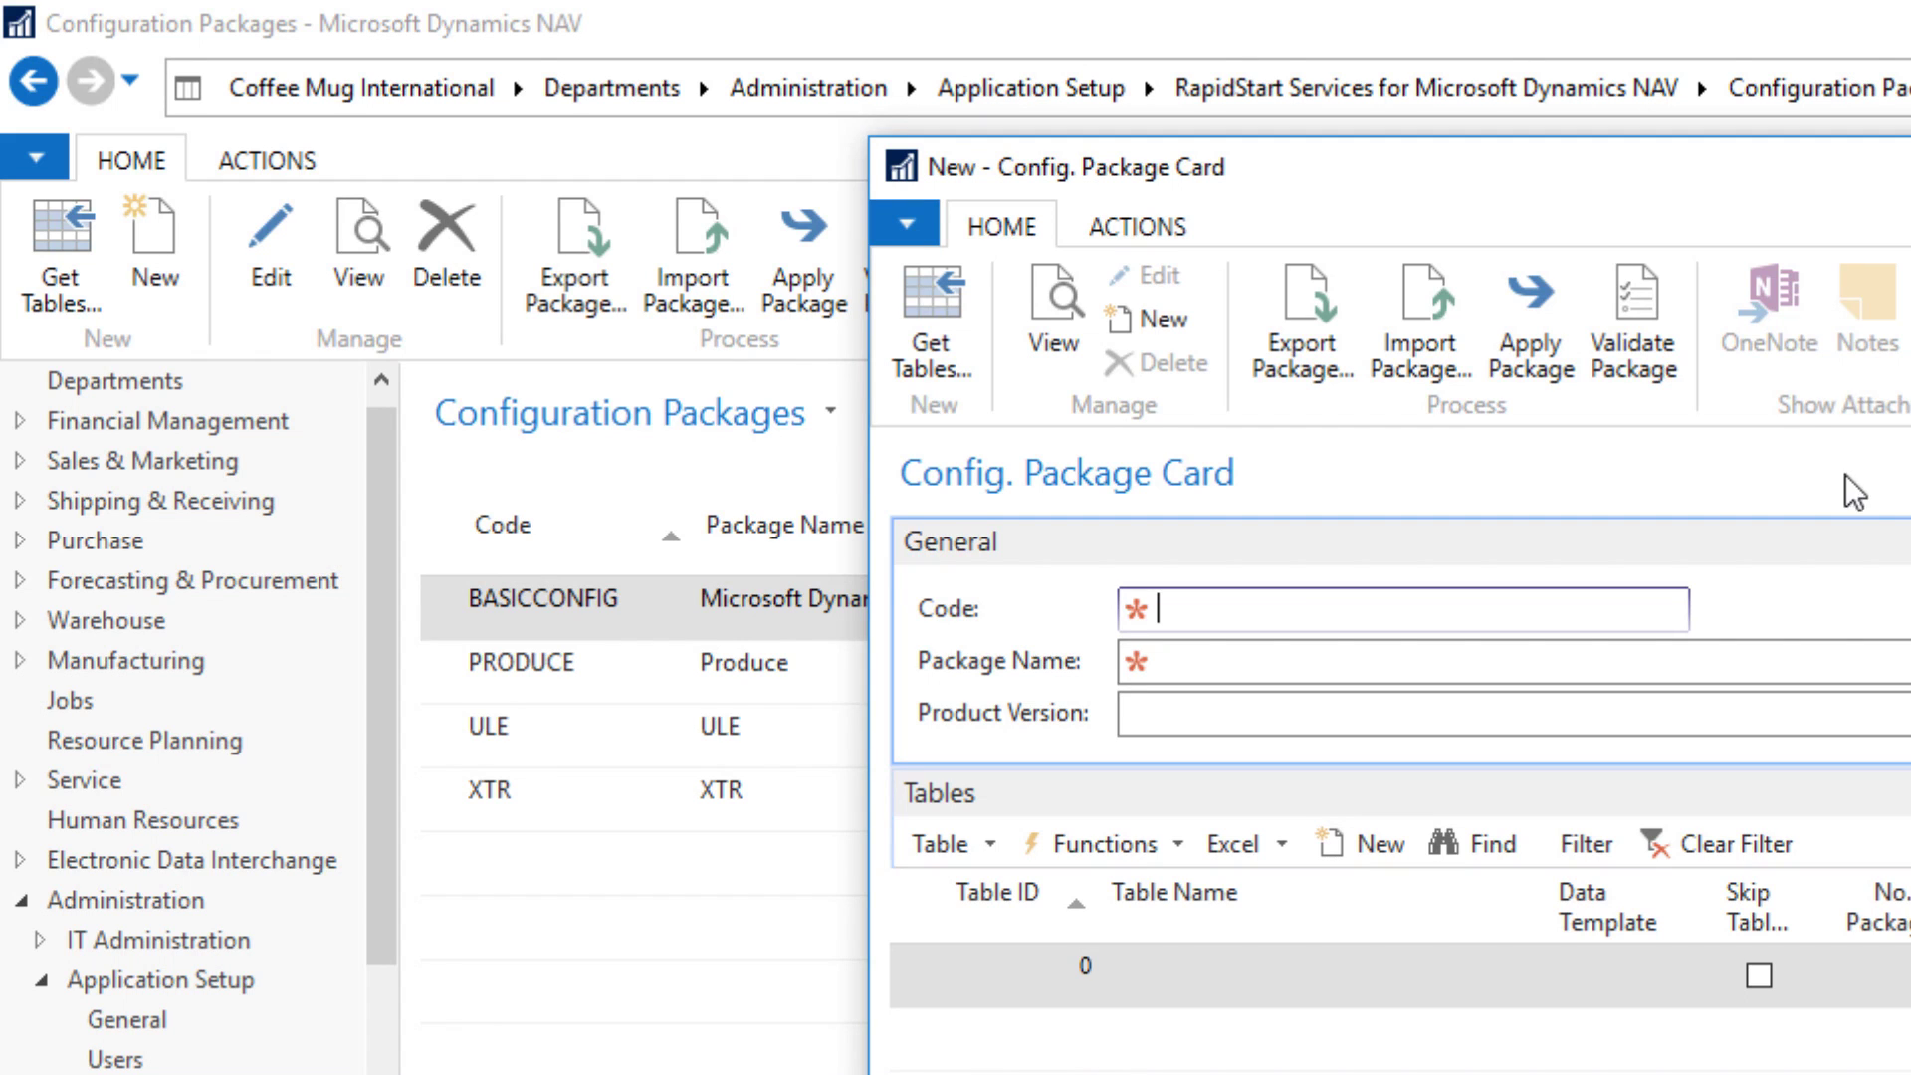
drag(1739, 180, 1628, 129)
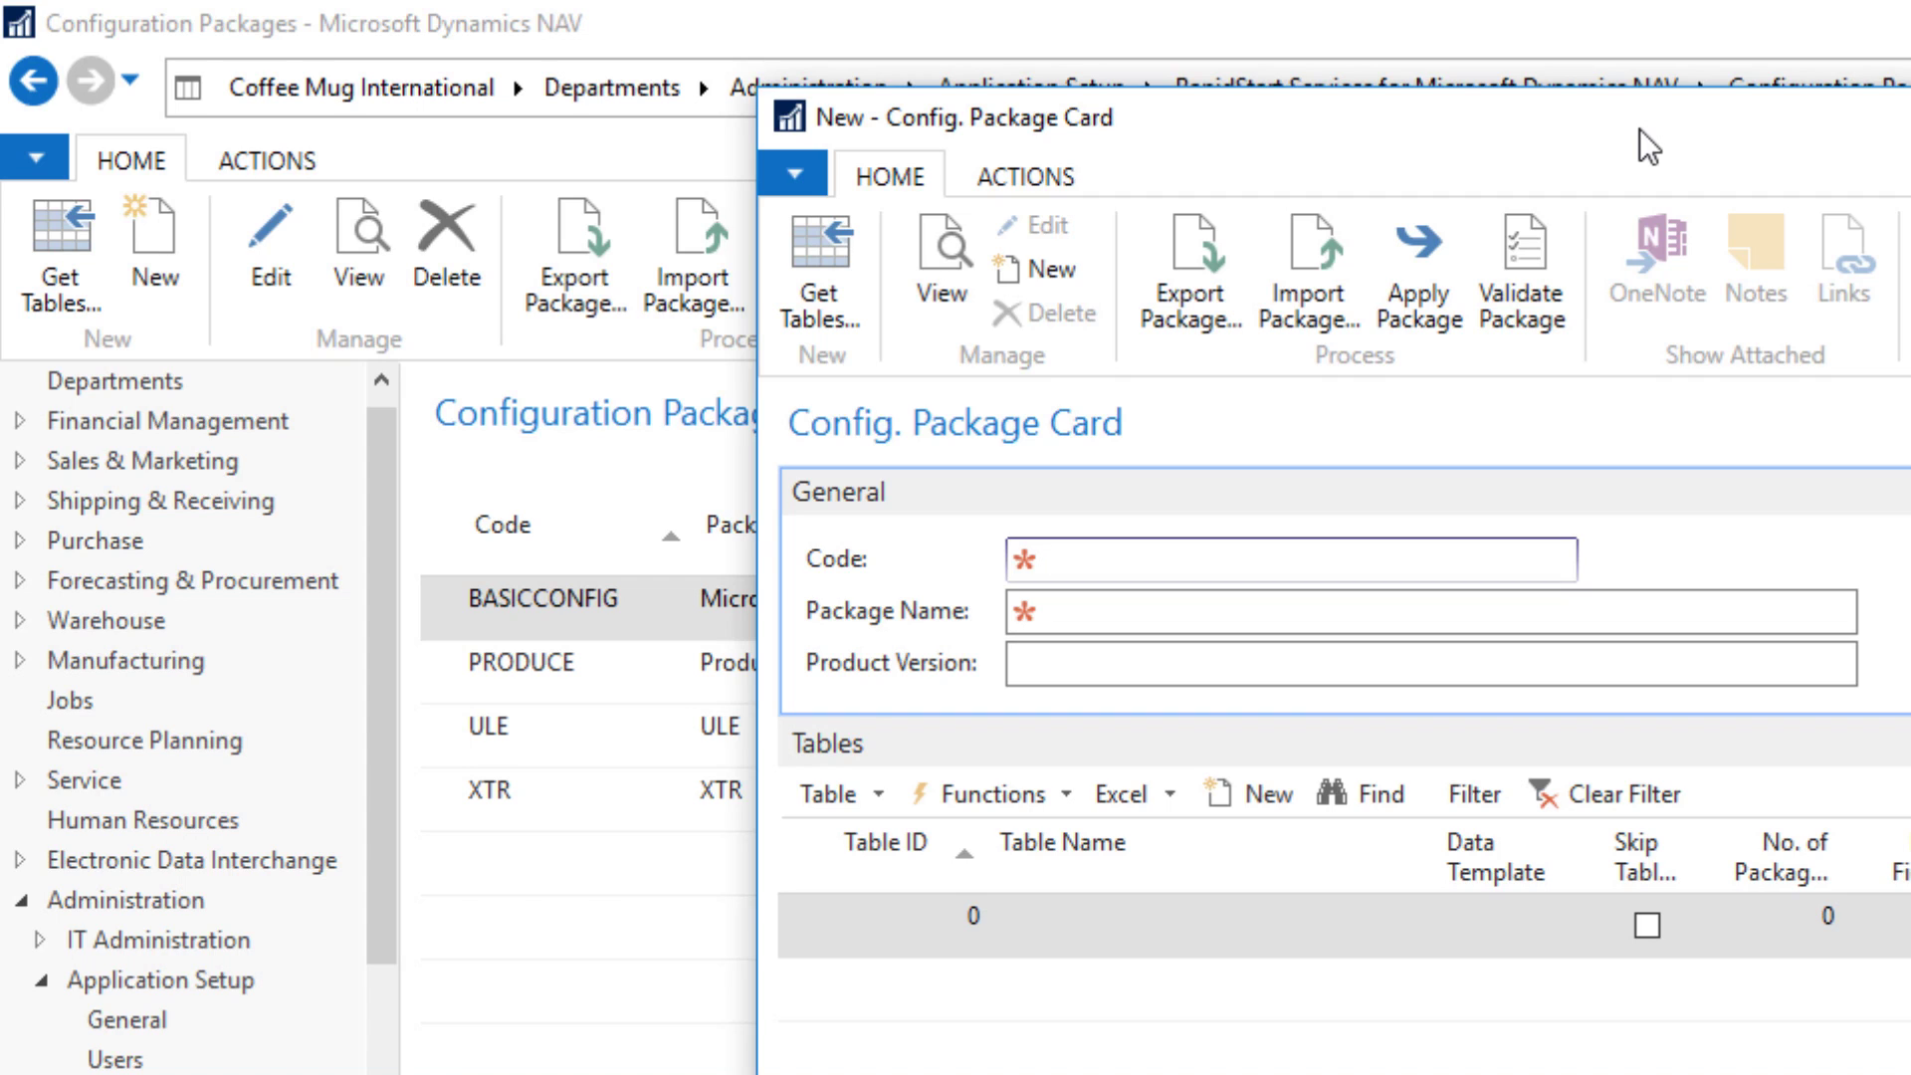
text(Customer)
key(Tab)
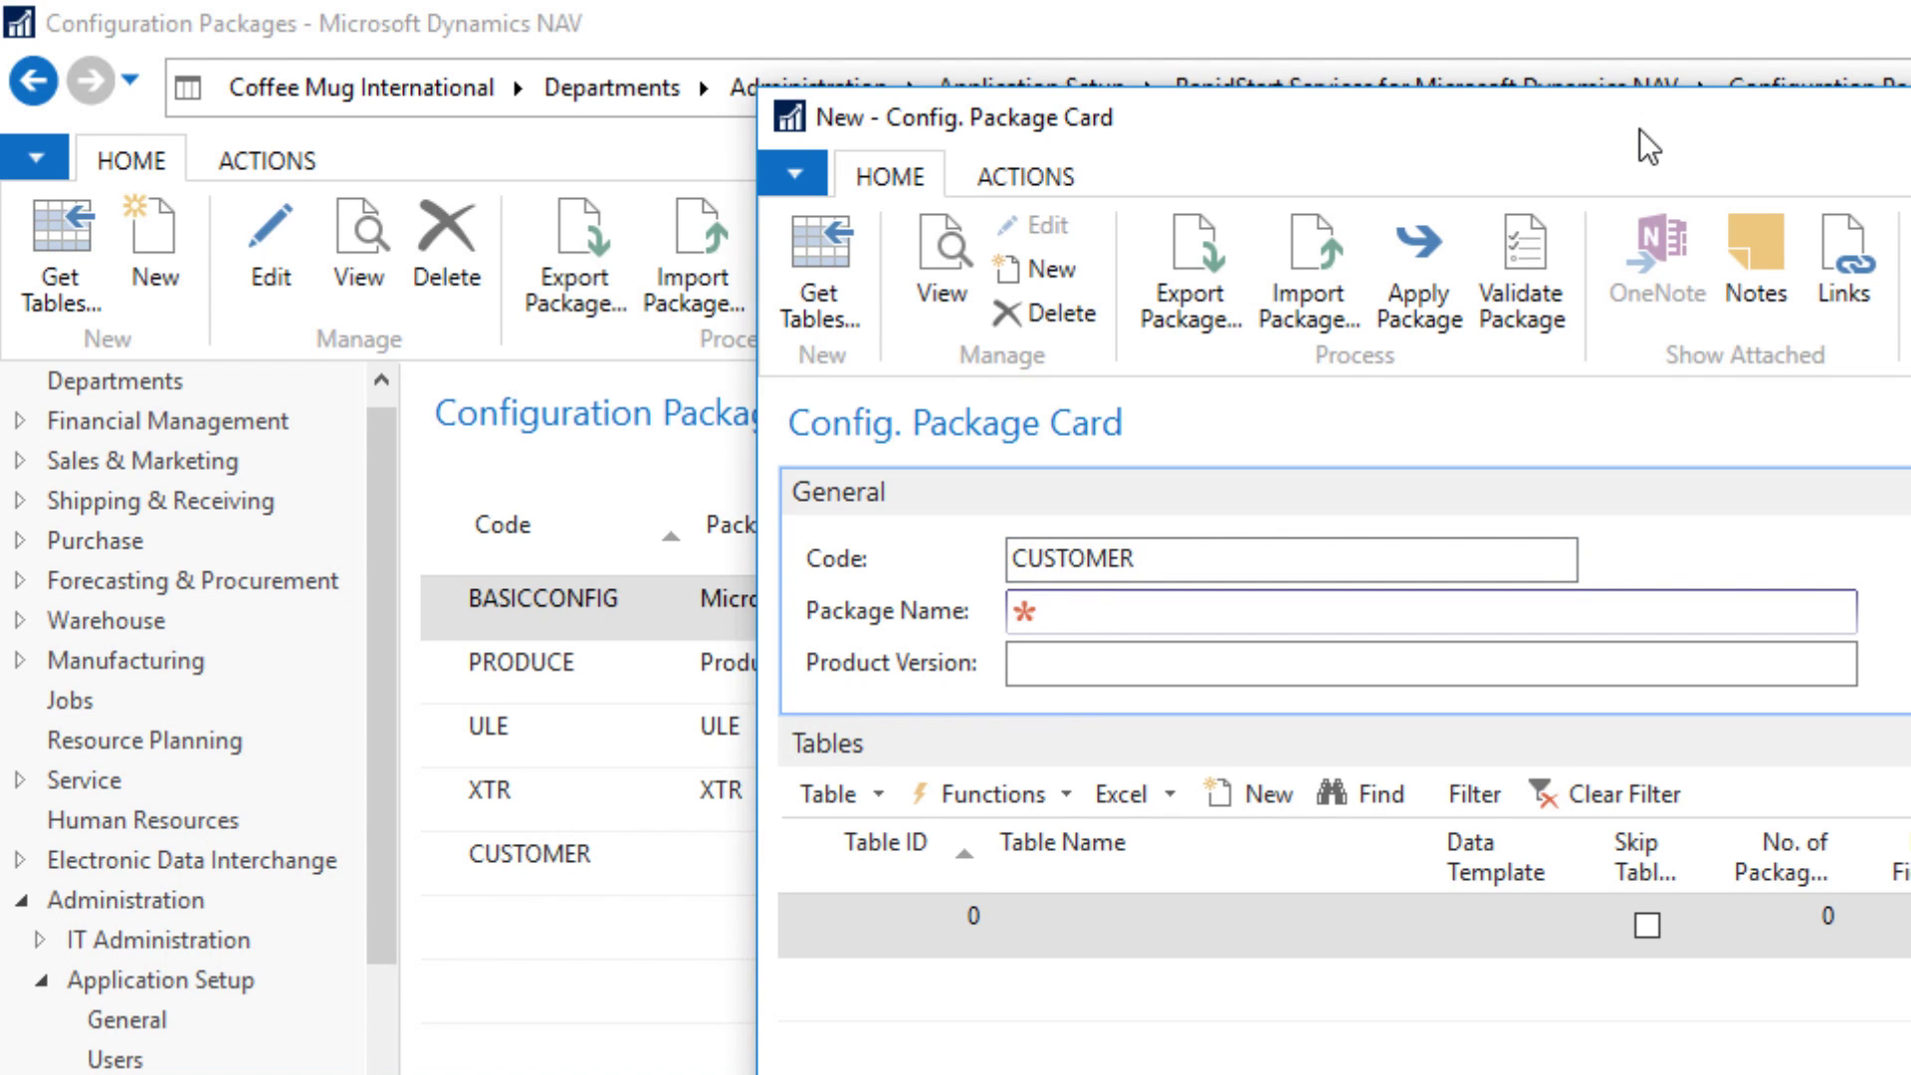
text(Customer)
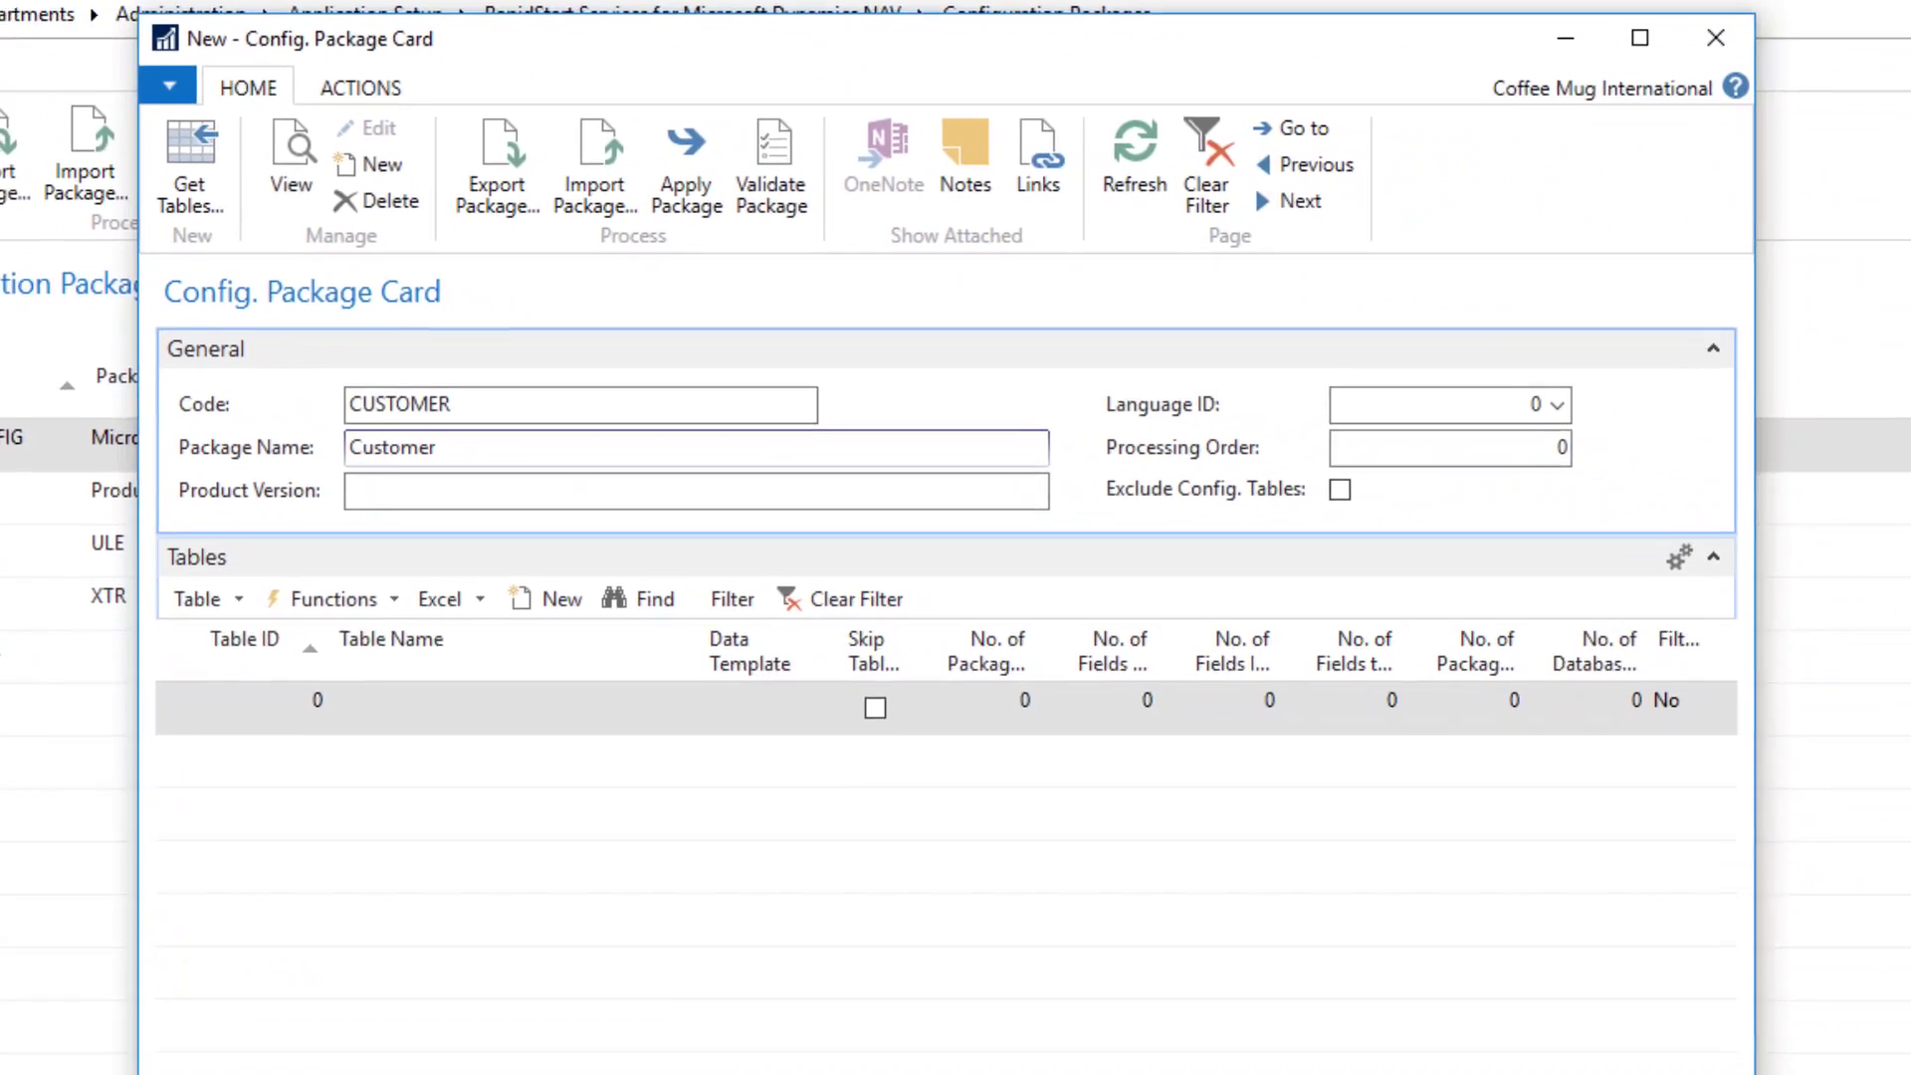
Add table 18 Customer as the first table line of the CUSTOMER package
click(946, 918)
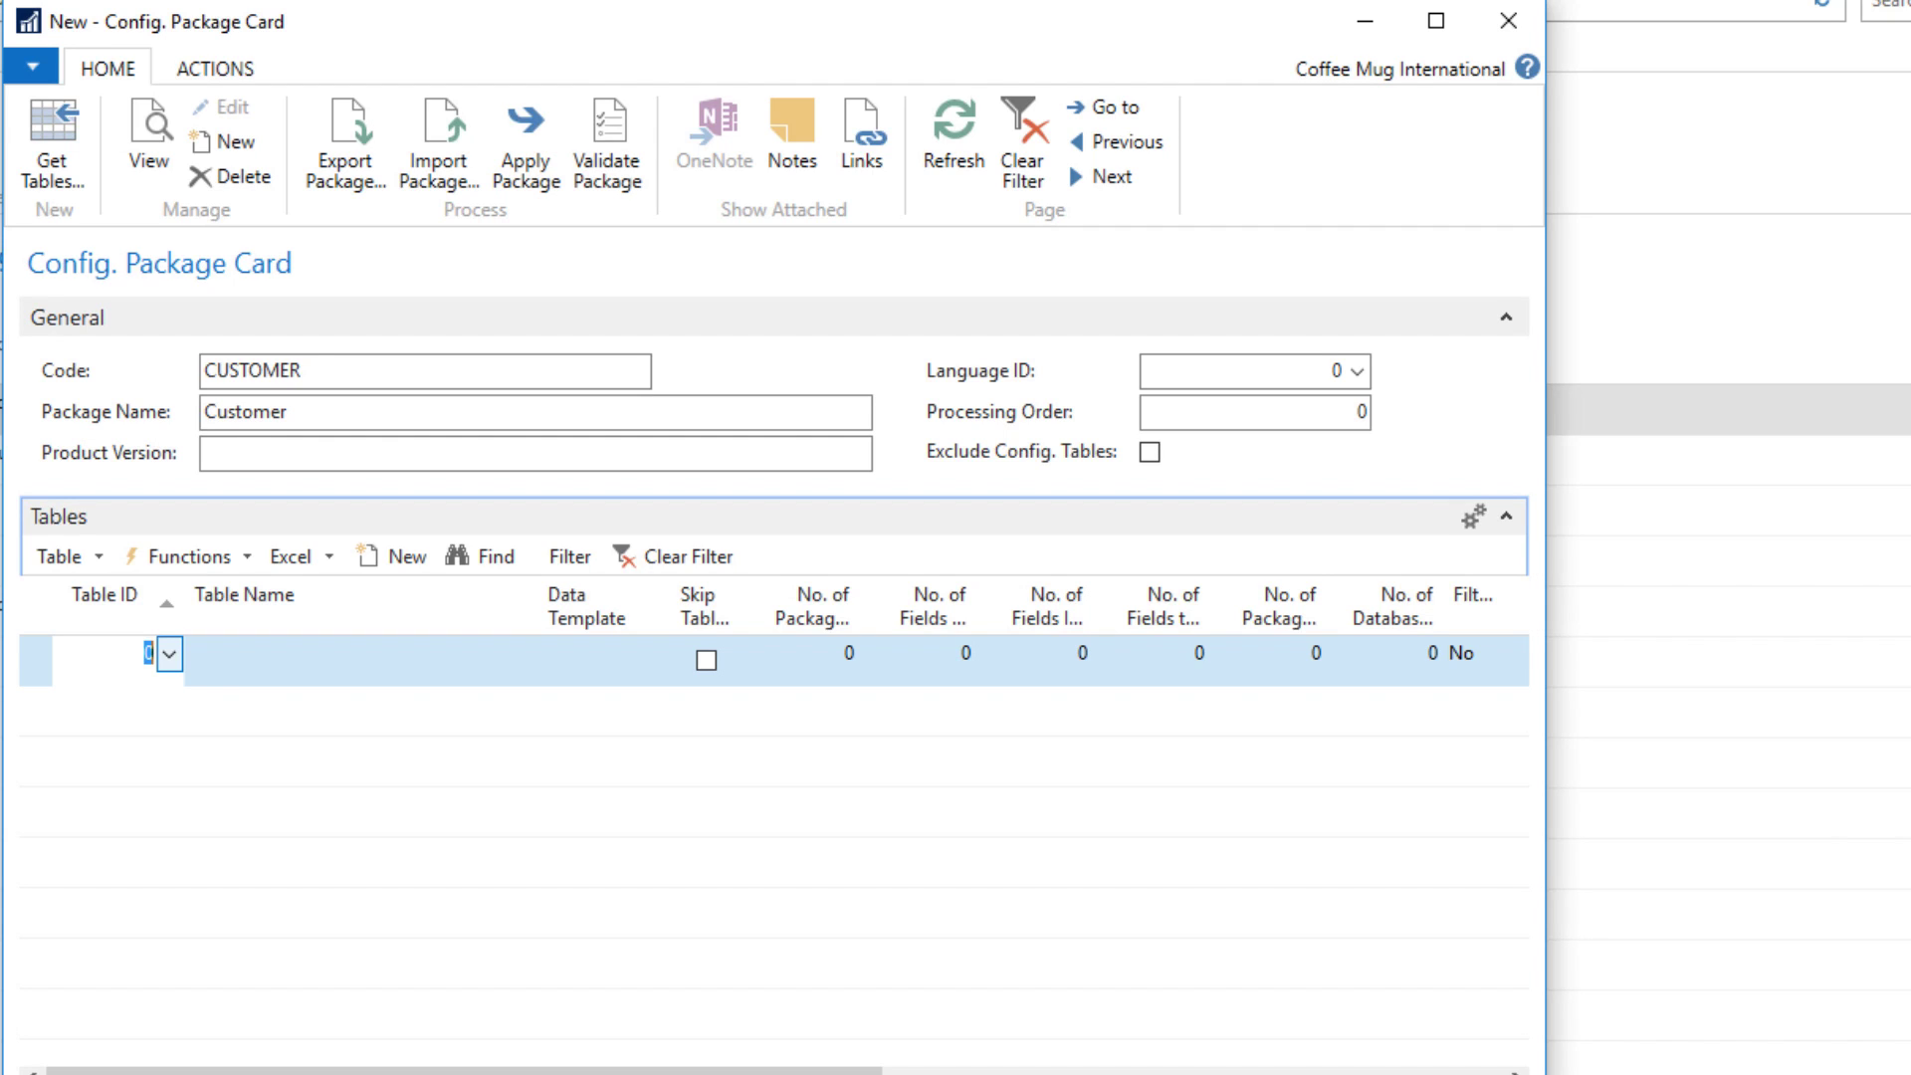
click(169, 654)
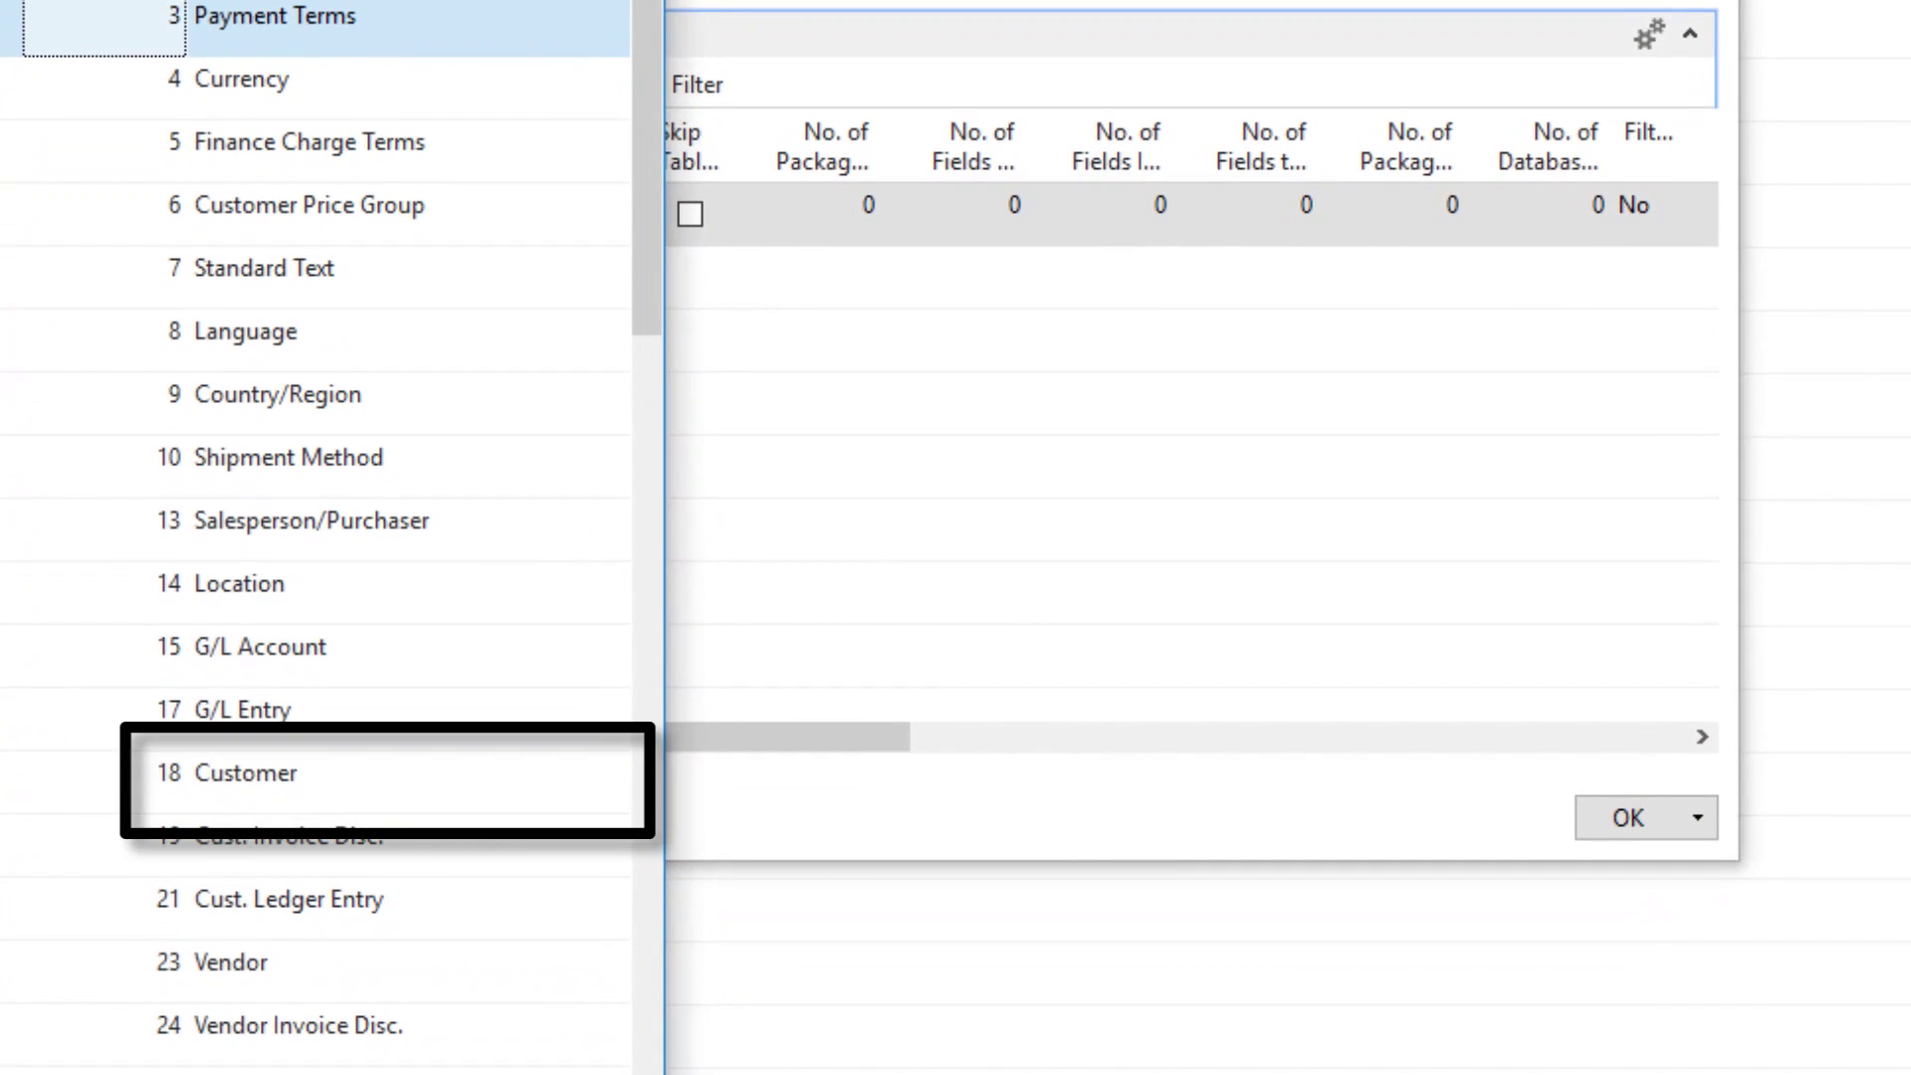
double_click(246, 773)
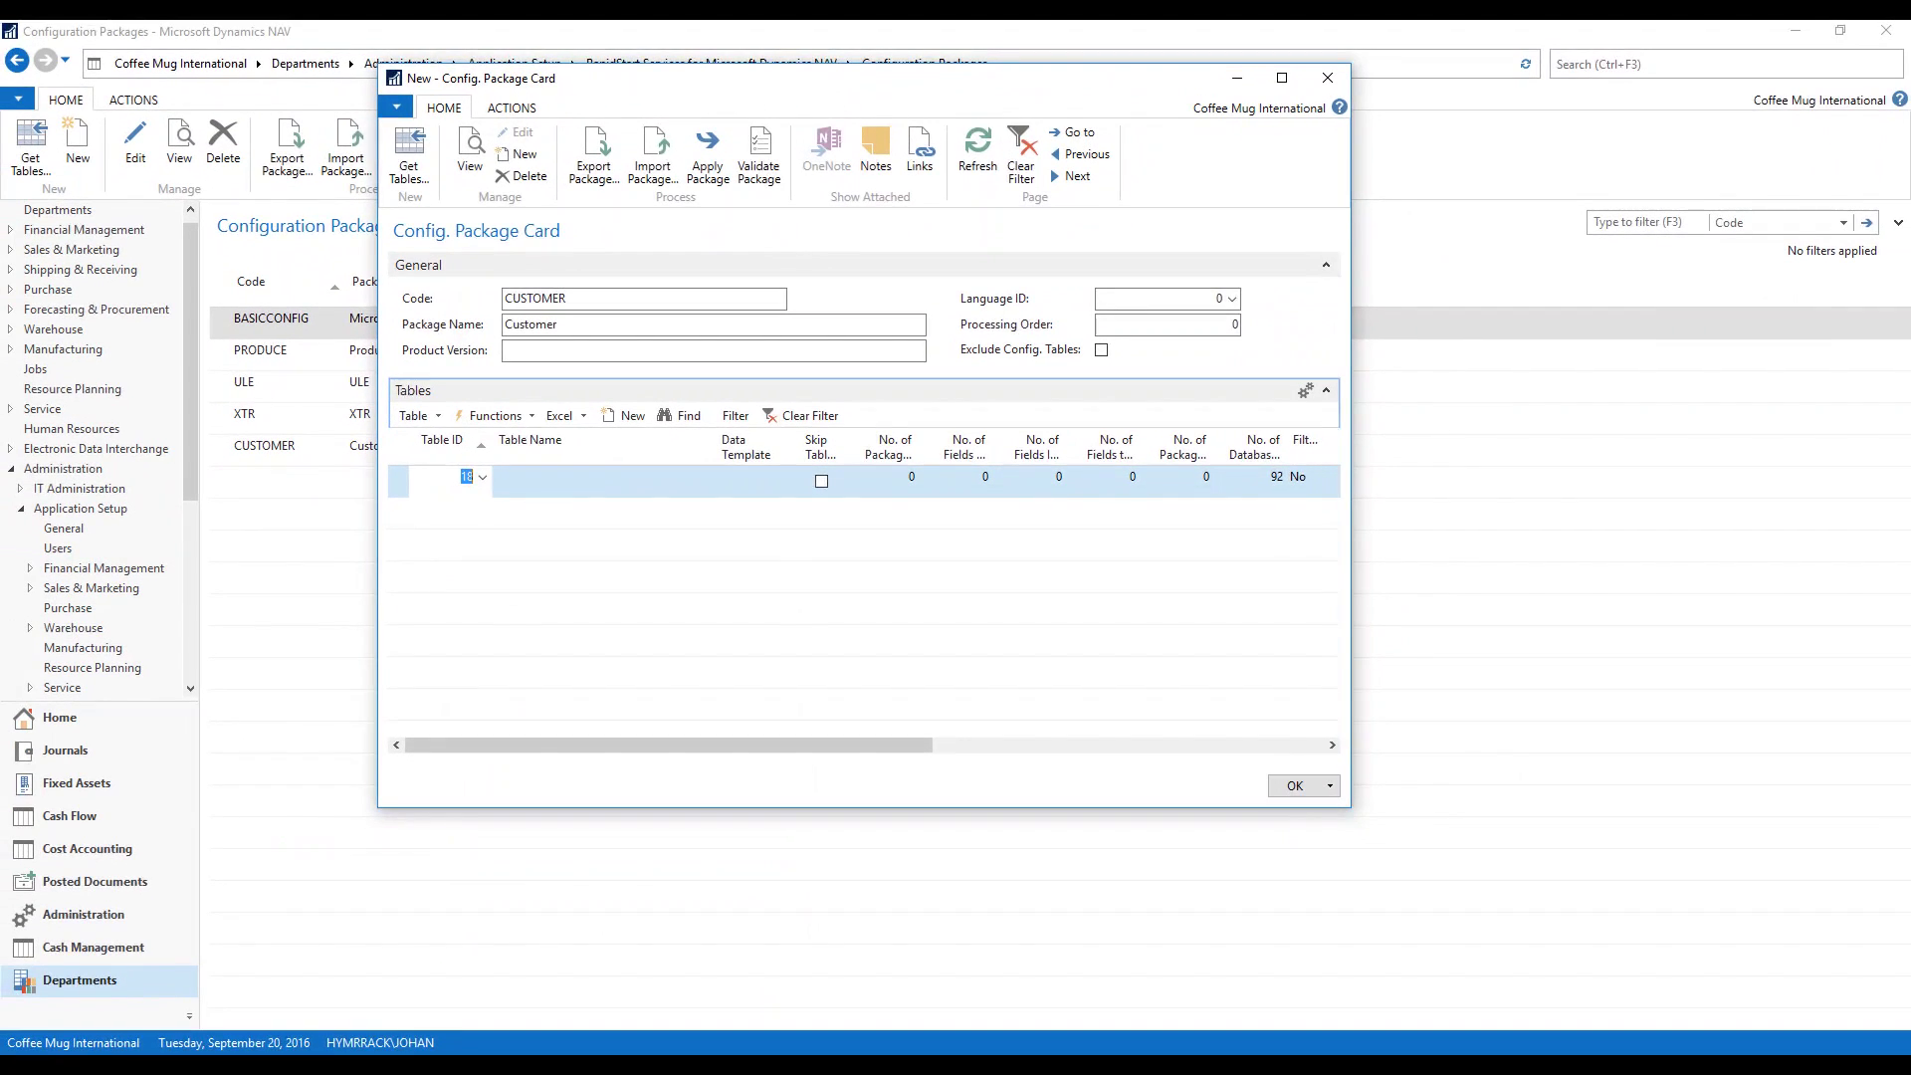
key(Tab)
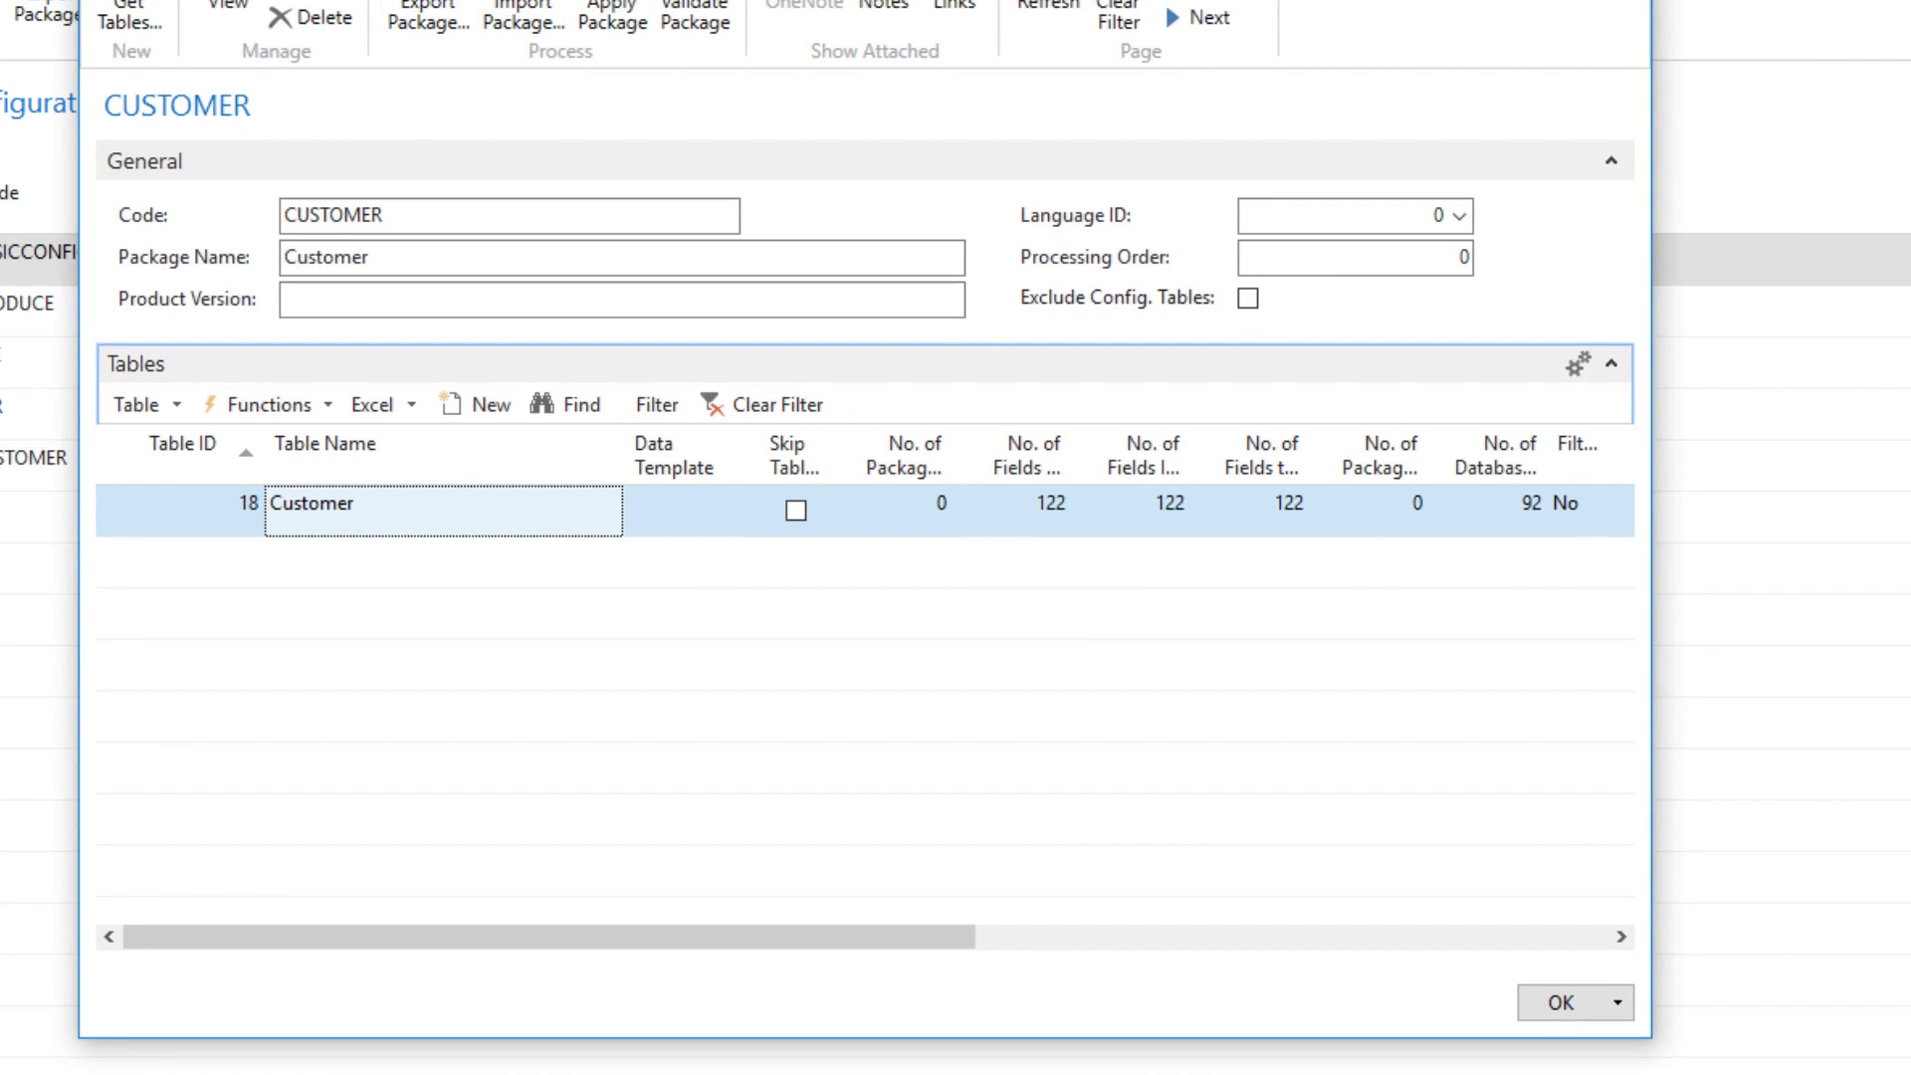
Open the field list of the package's Customer table and clear all included fields at once
click(155, 407)
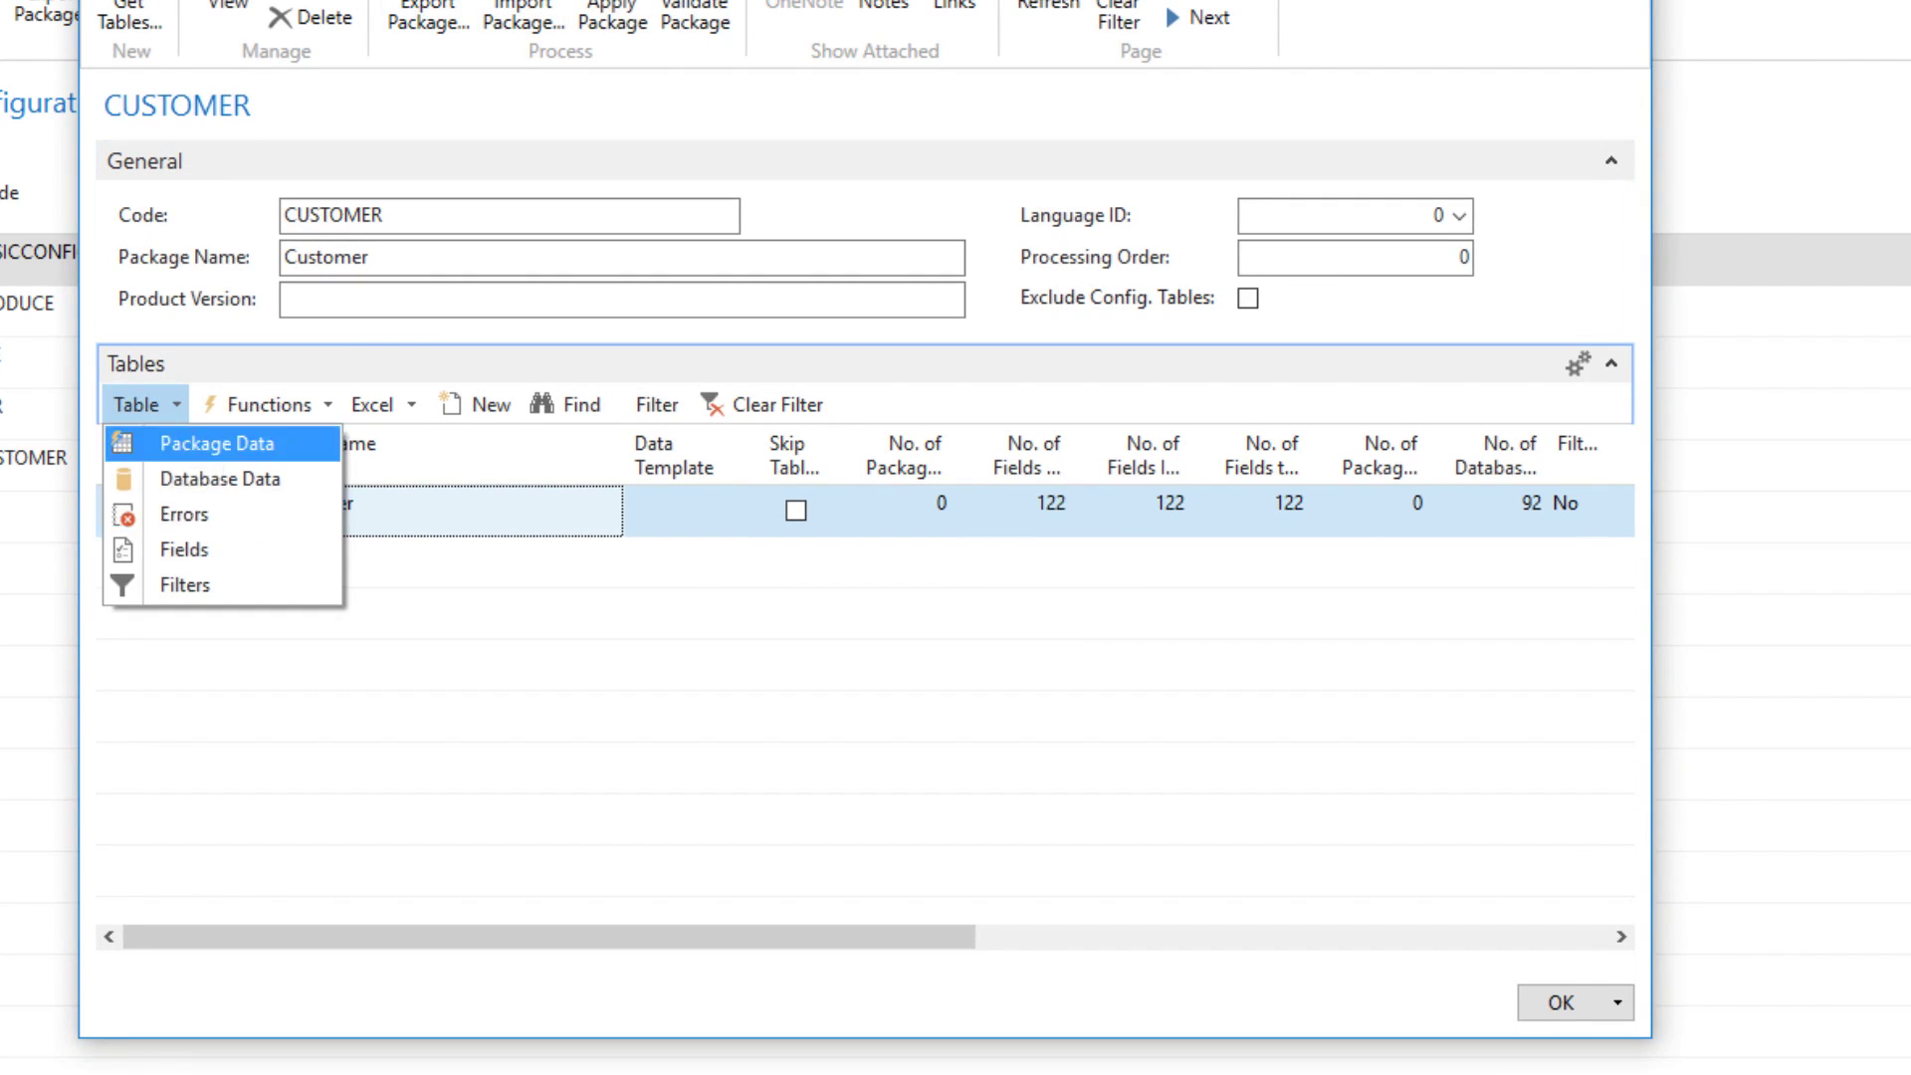
click(135, 406)
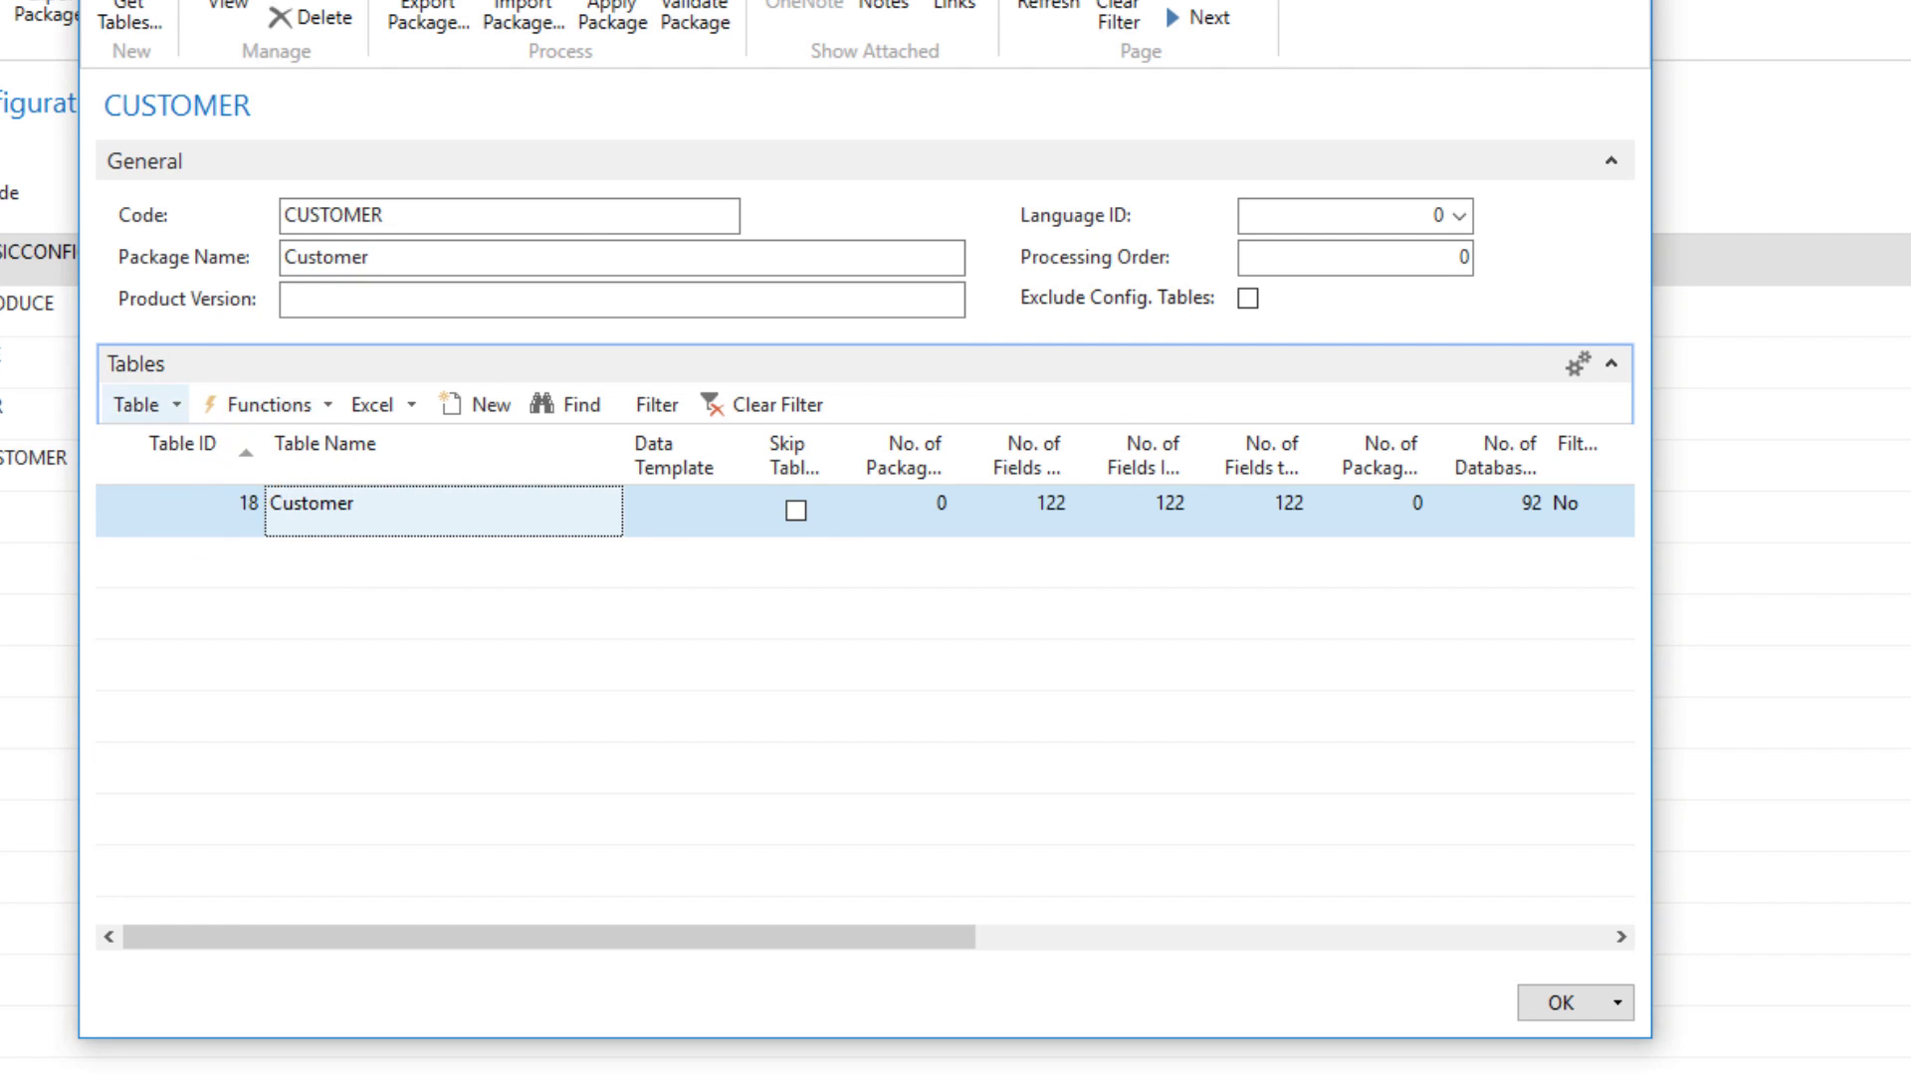
click(161, 401)
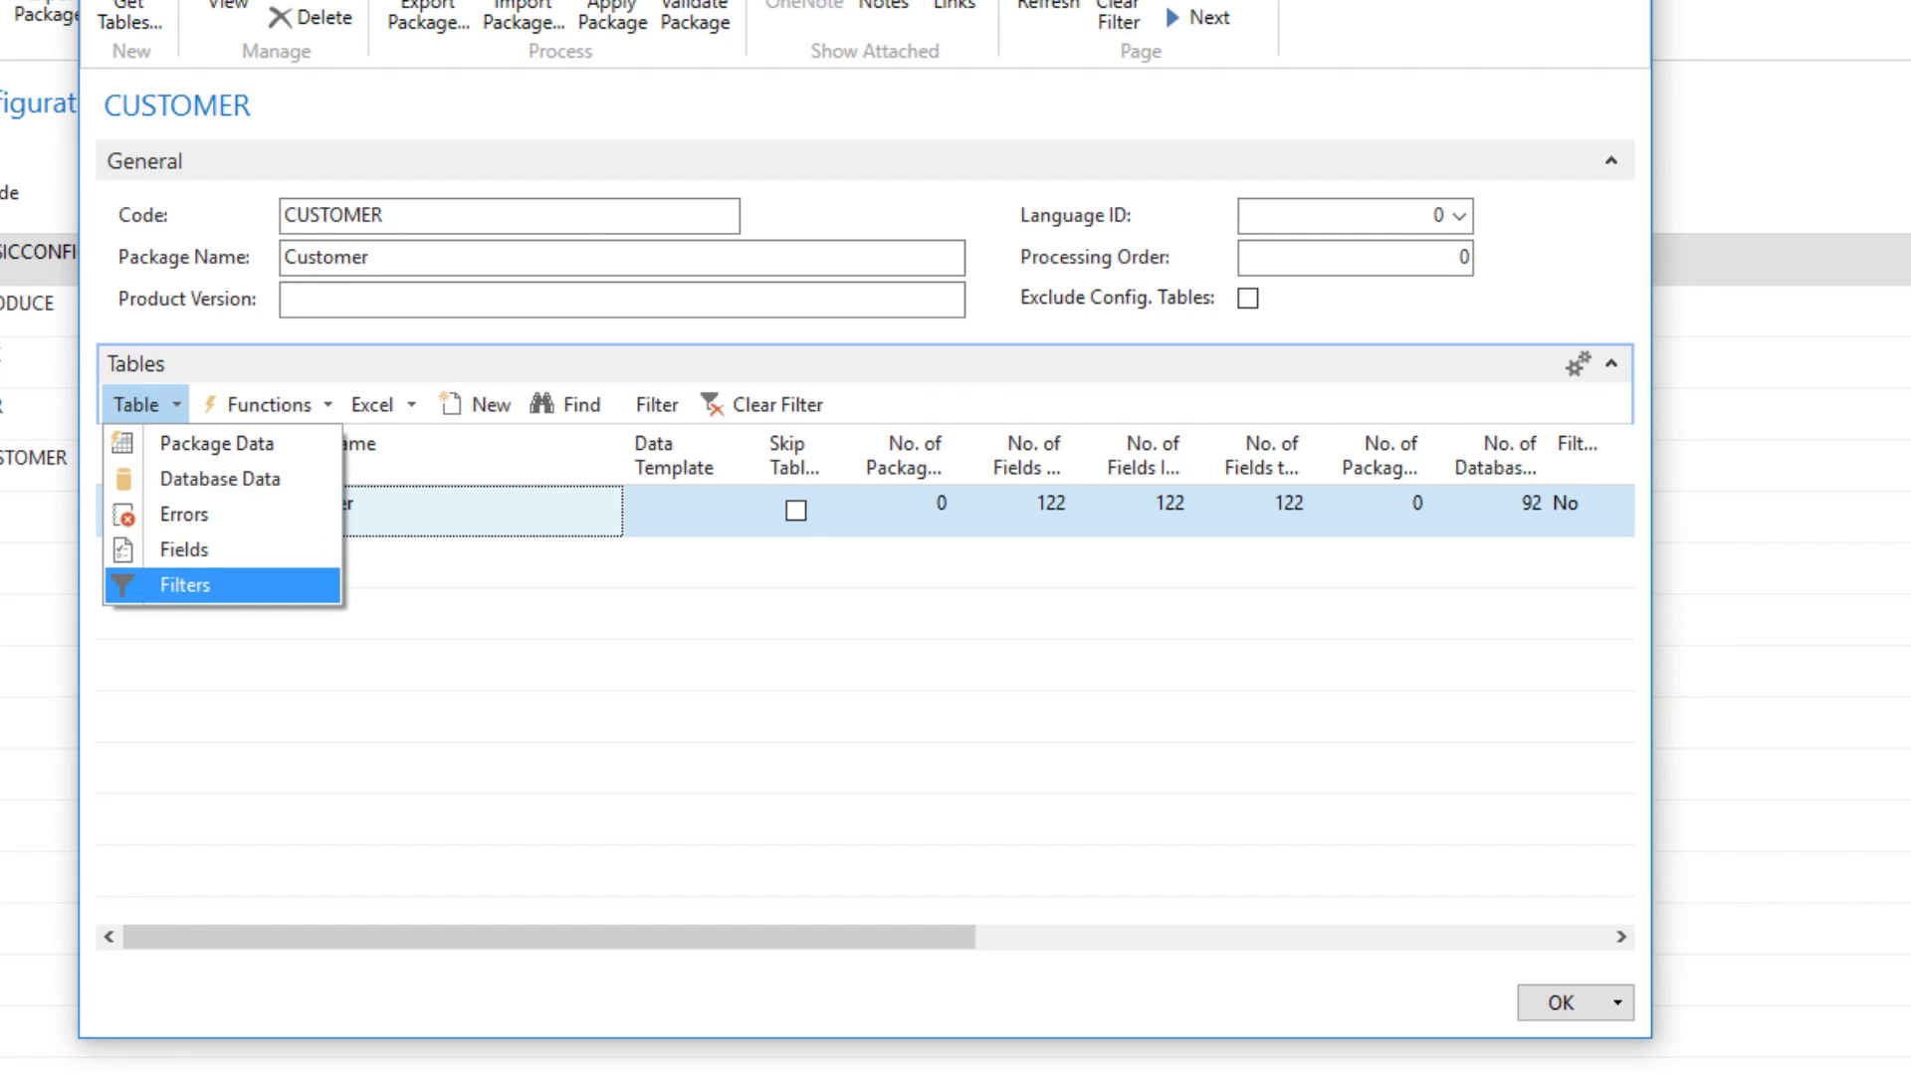
click(185, 549)
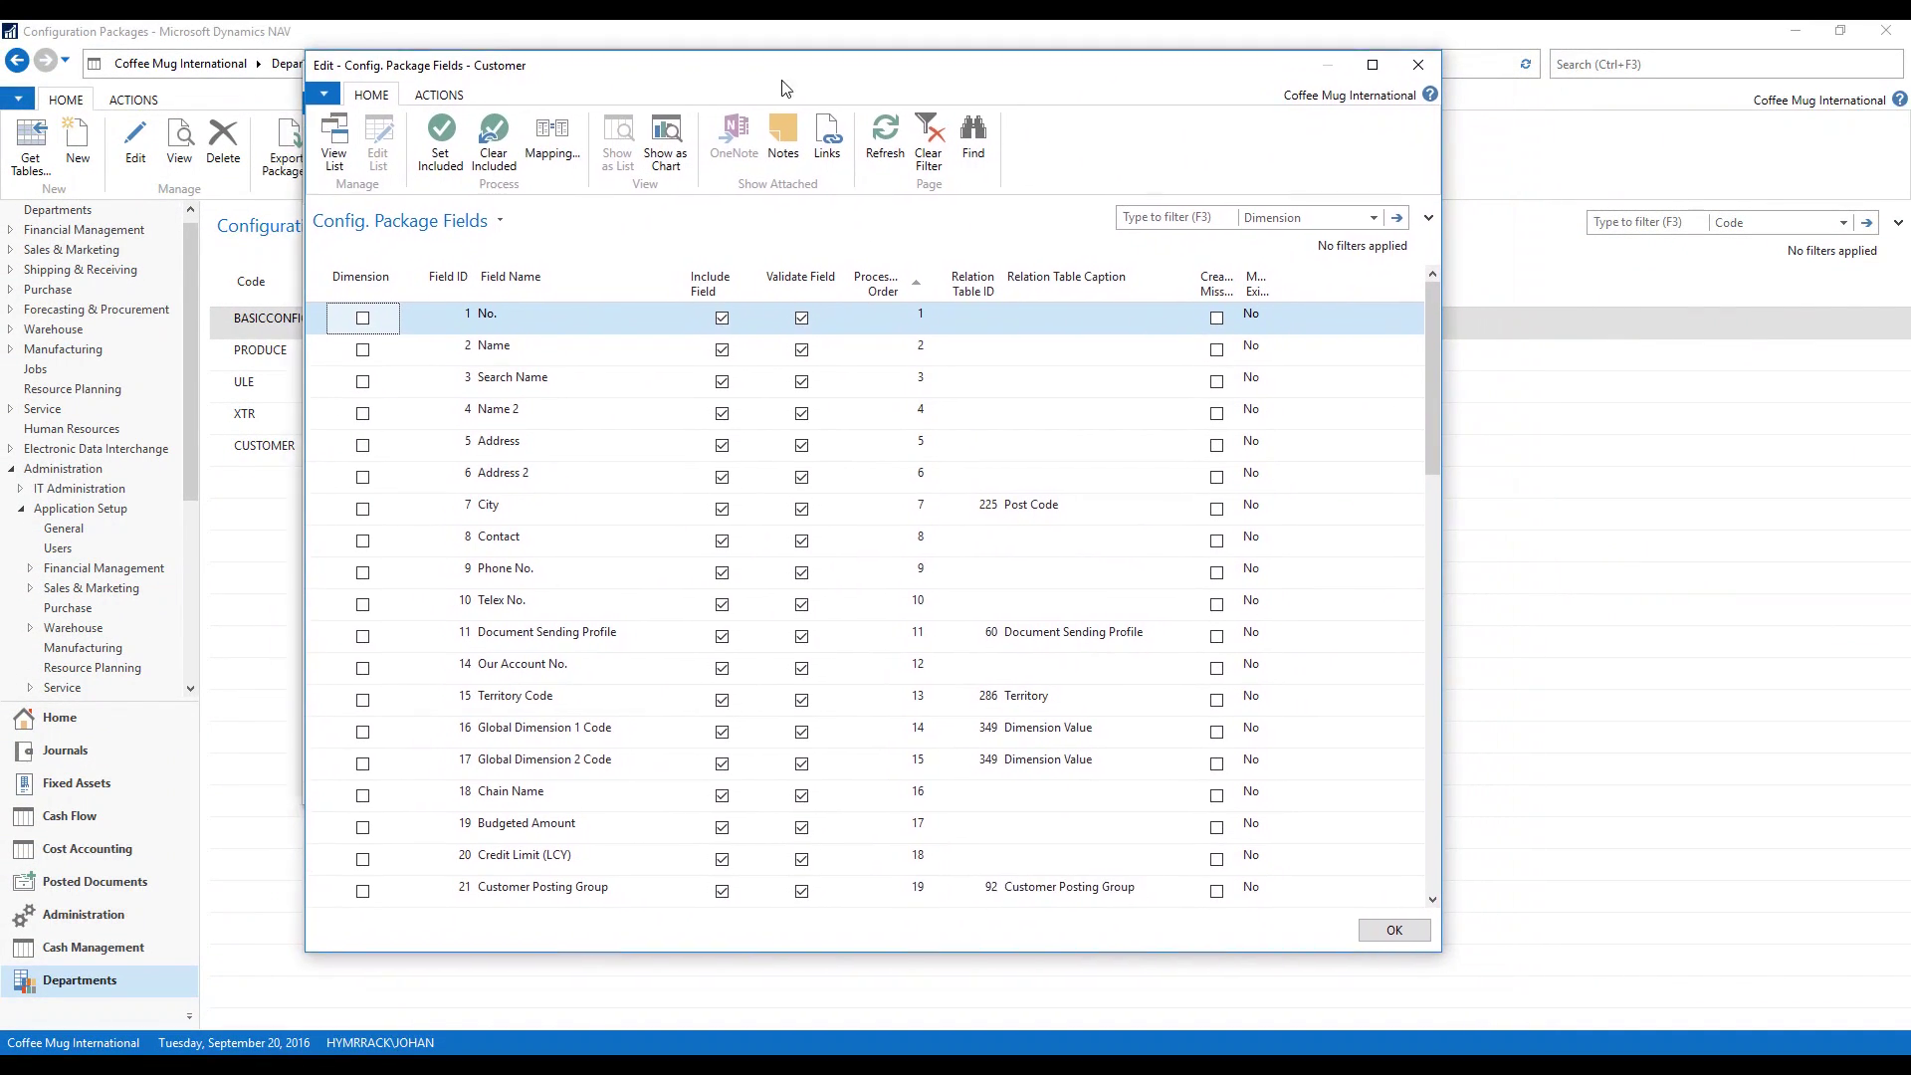
drag(781, 88, 756, 91)
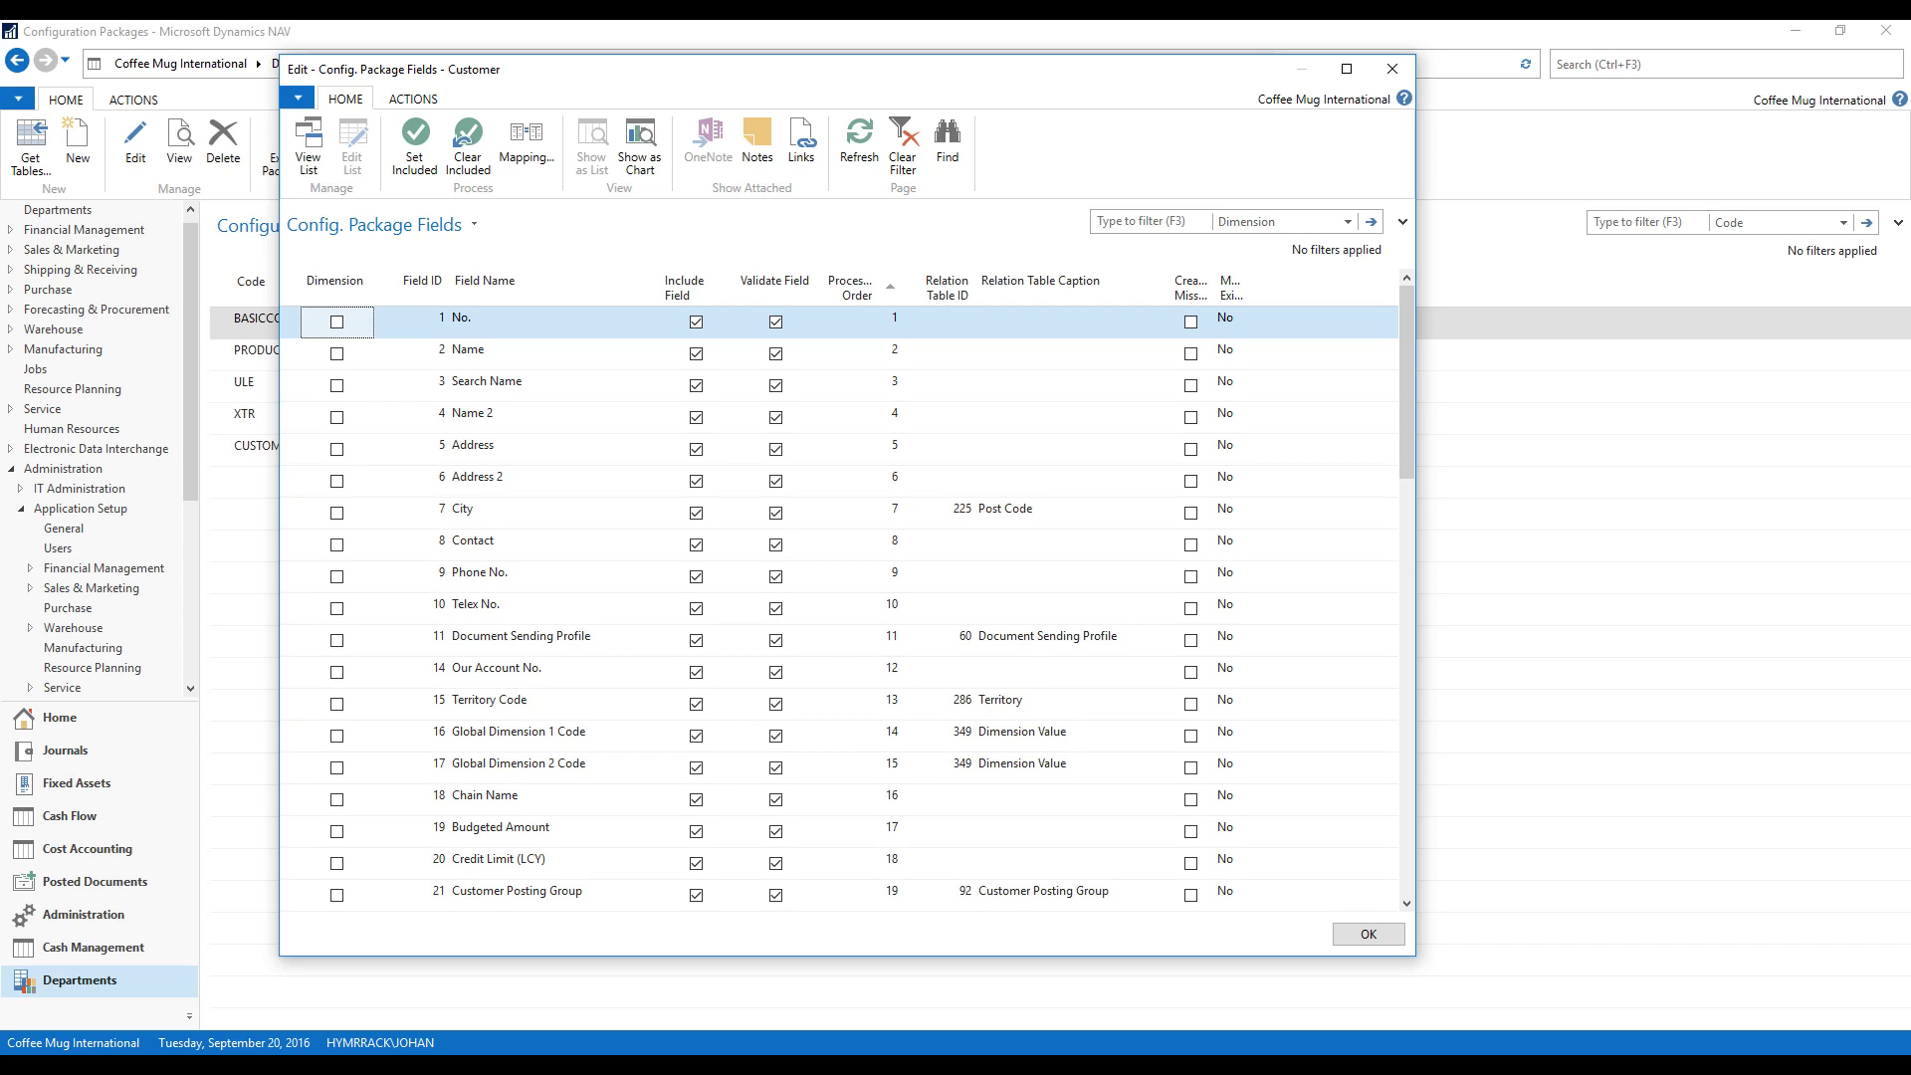
click(468, 147)
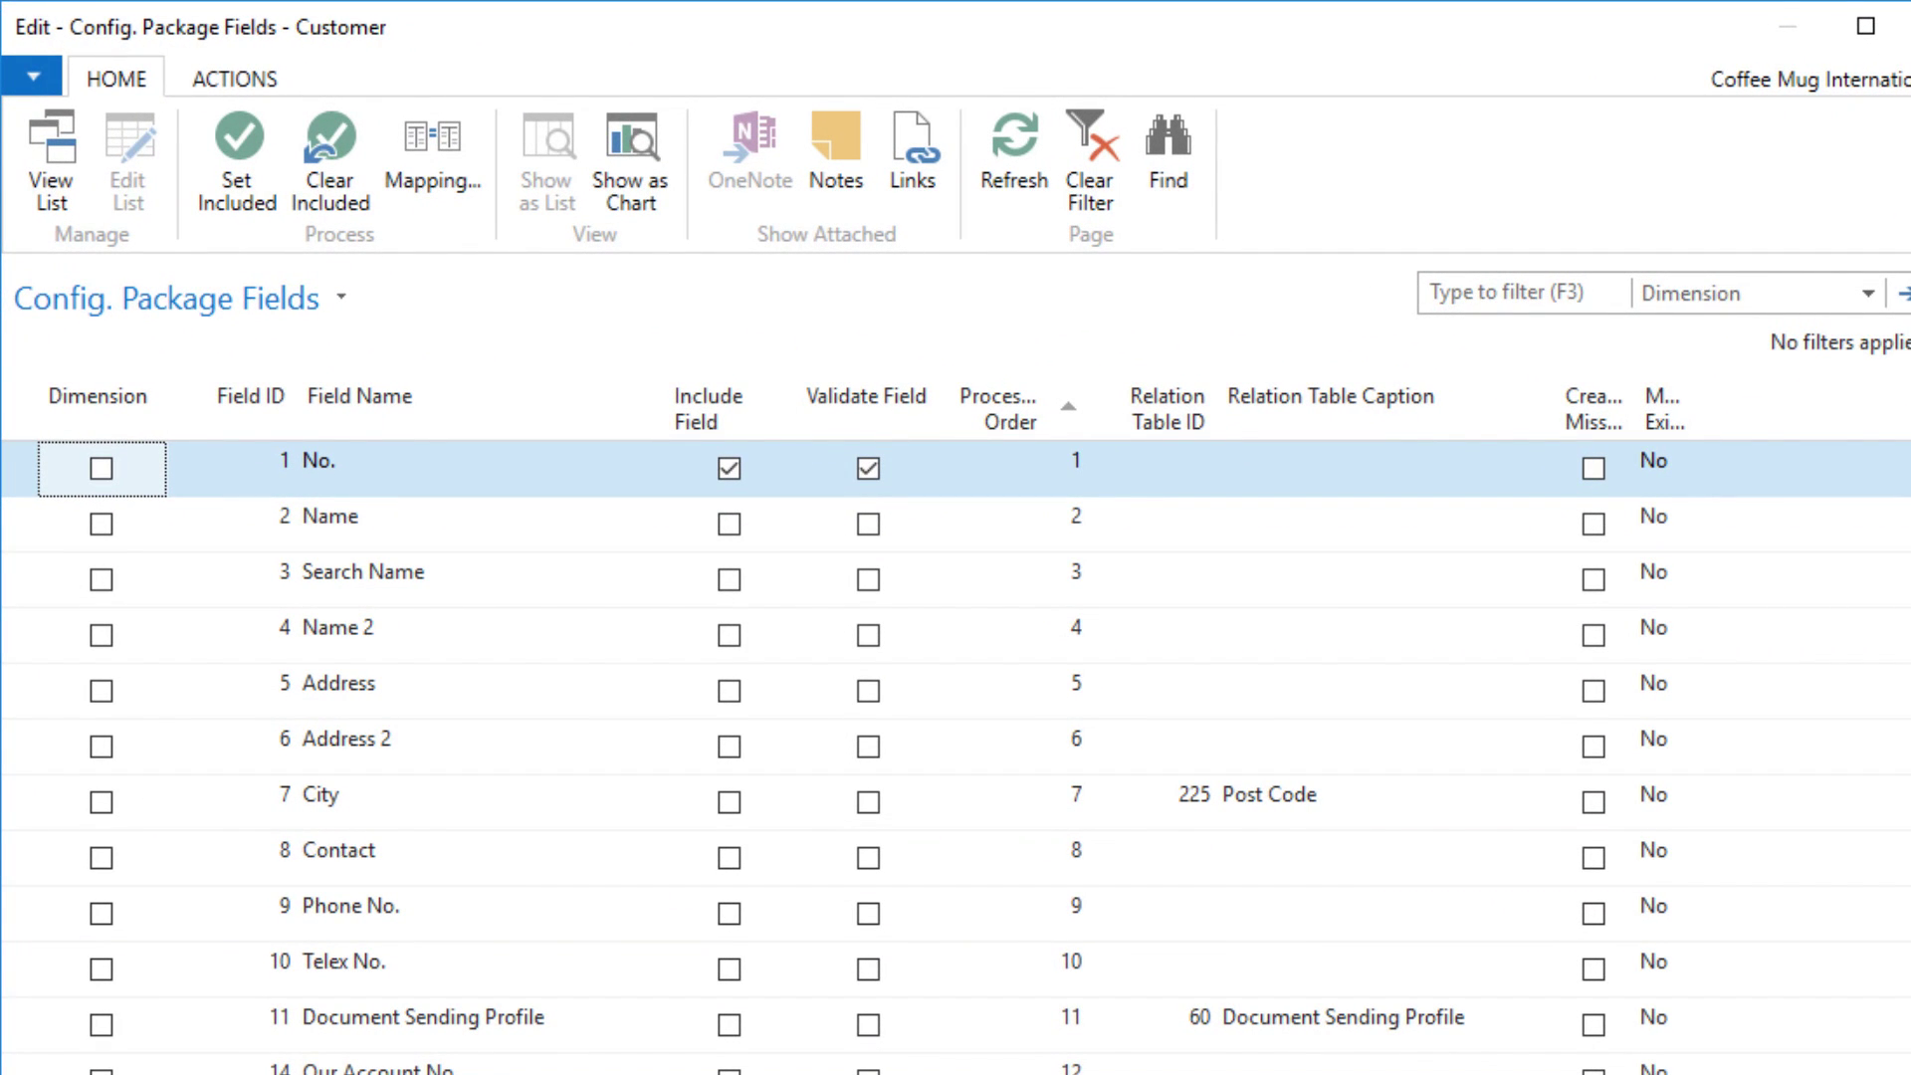
Include the Name, Address, City, Phone No. and Customer Posting Group fields in the package, leaving Contact excluded
click(729, 525)
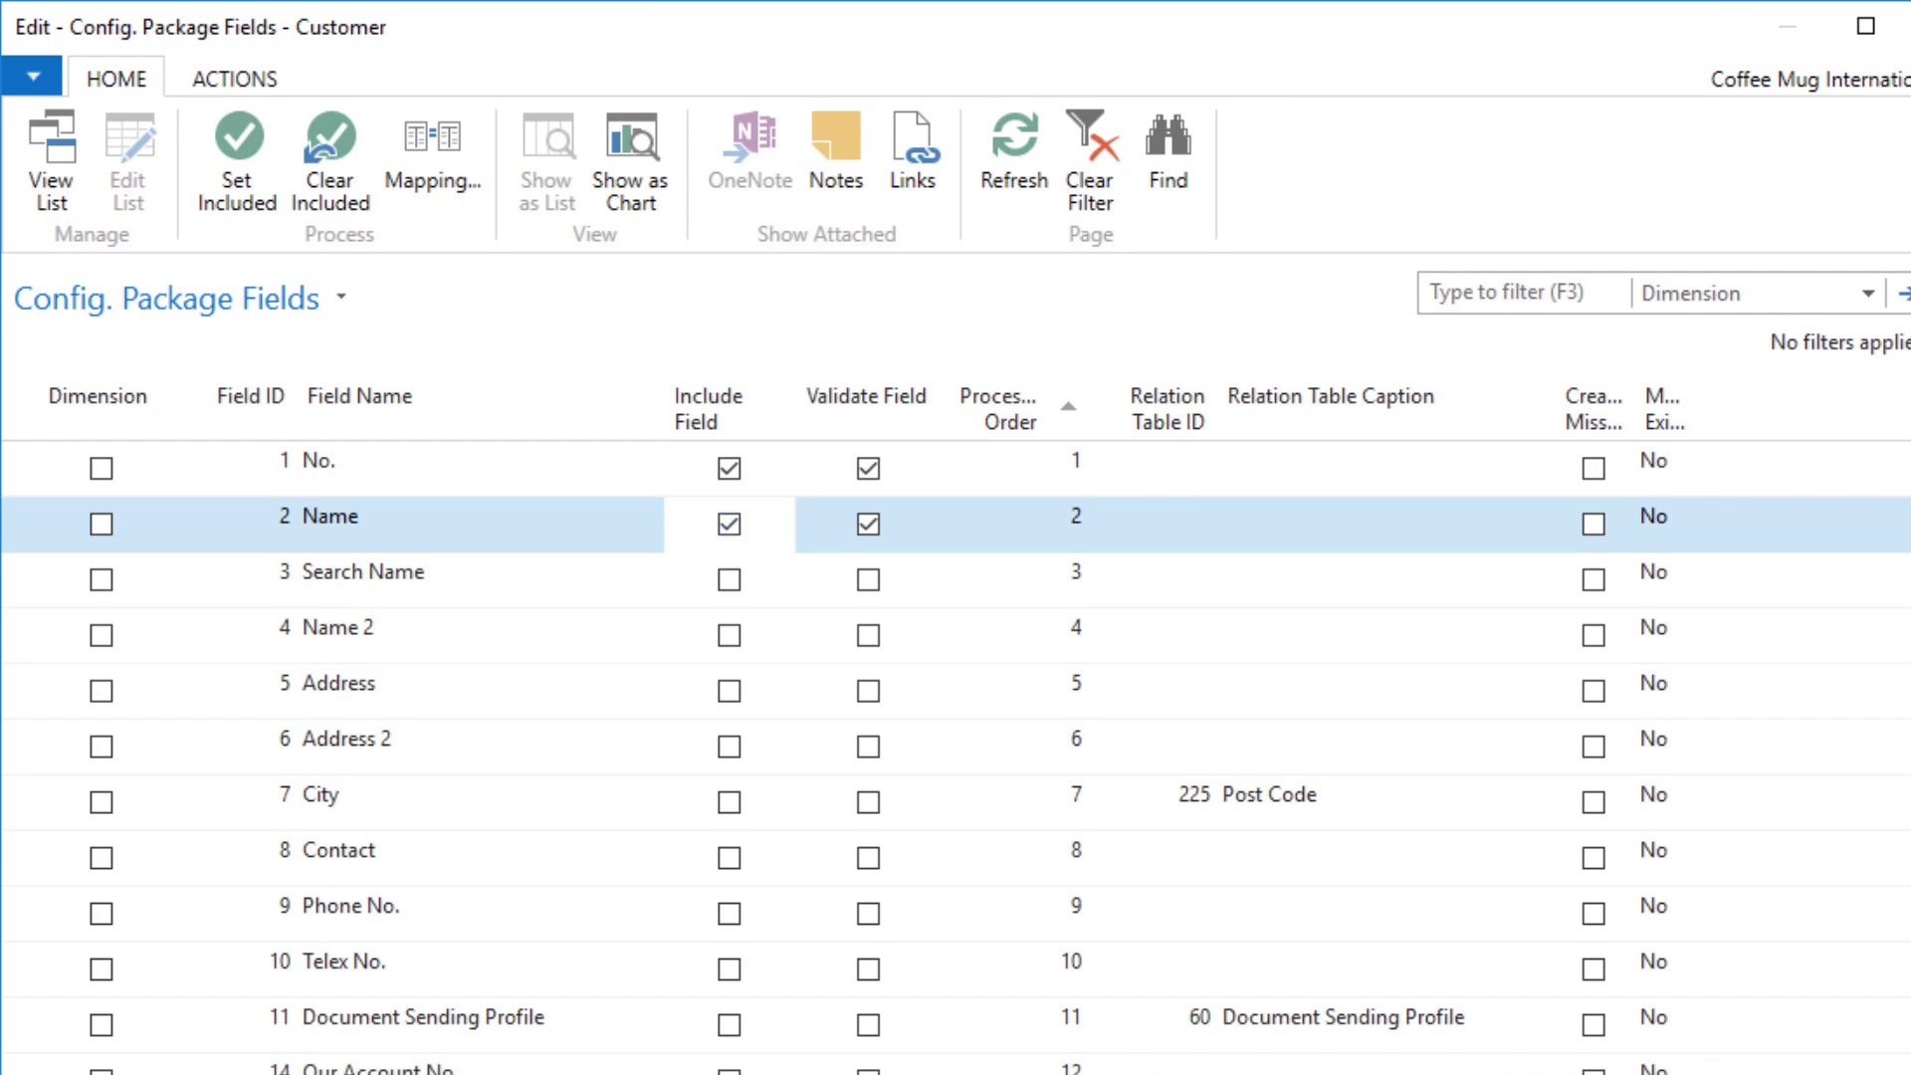
click(728, 691)
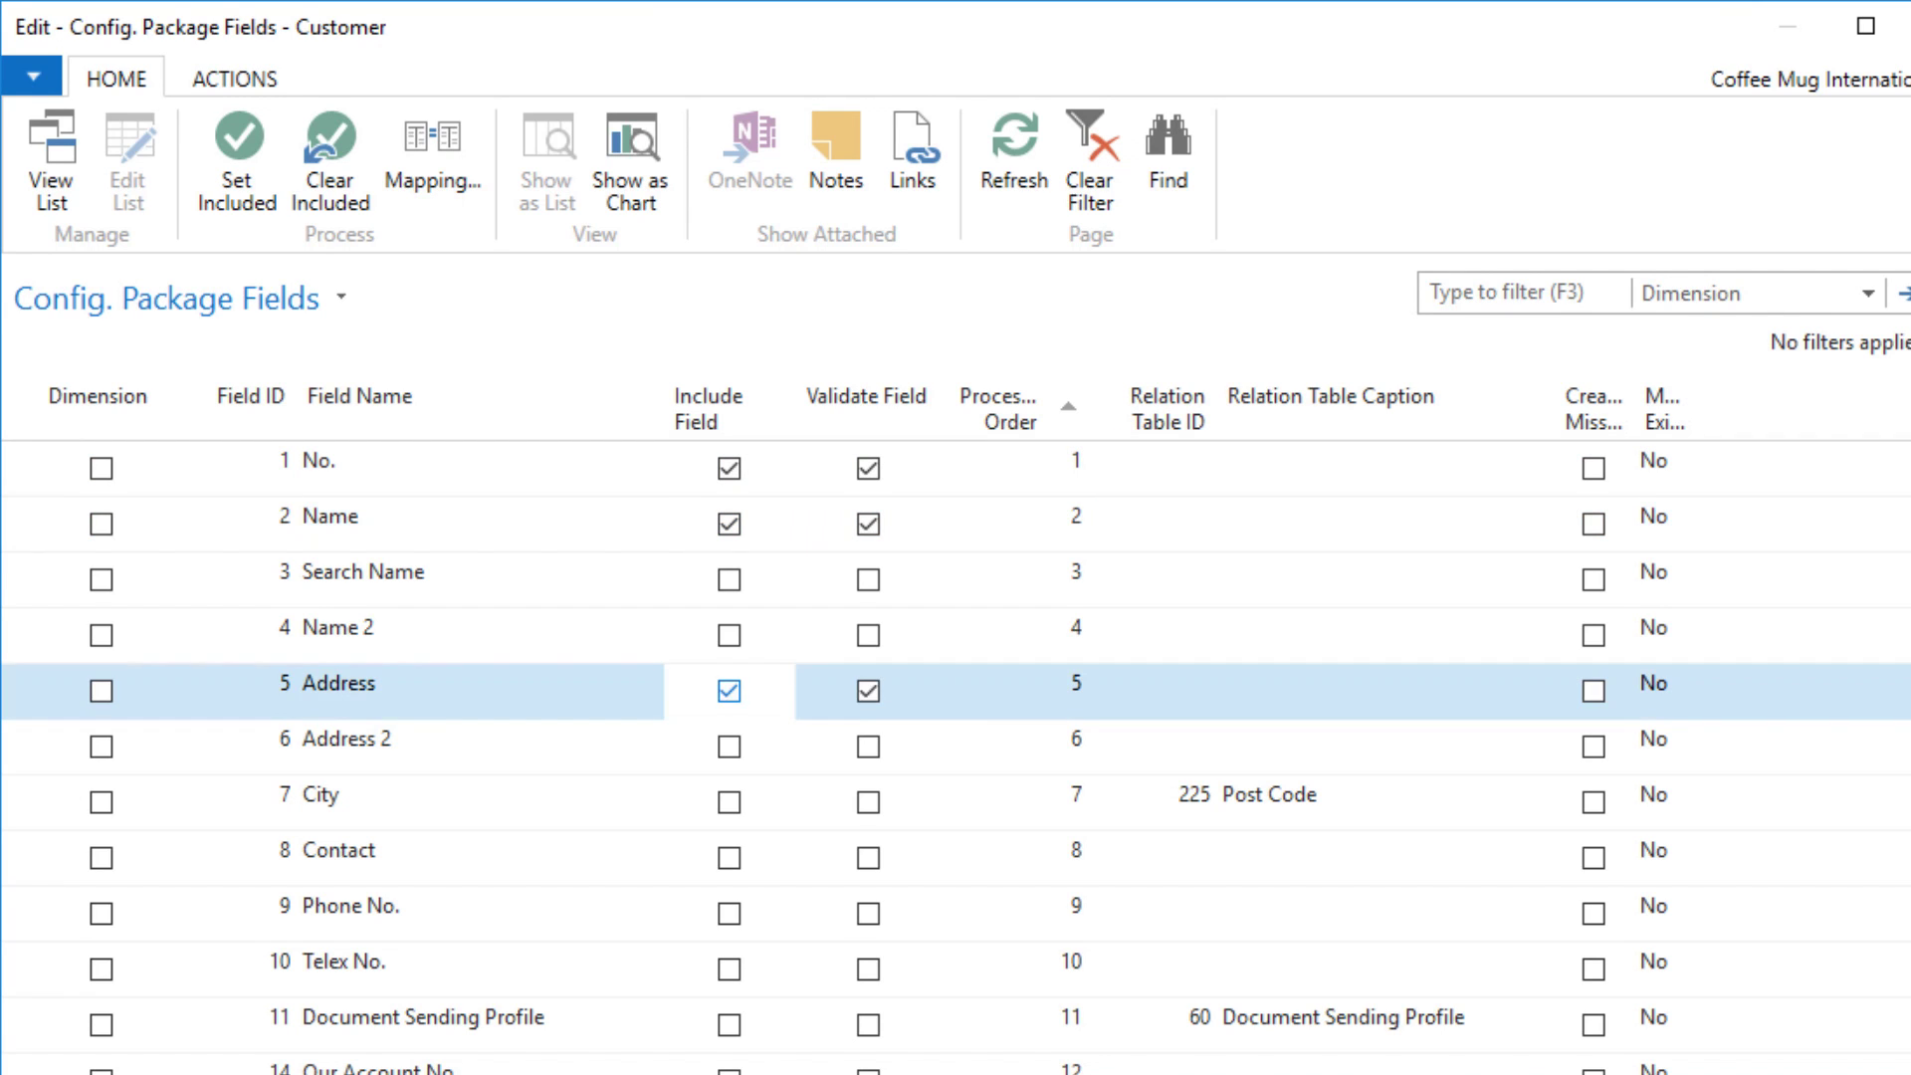
click(729, 802)
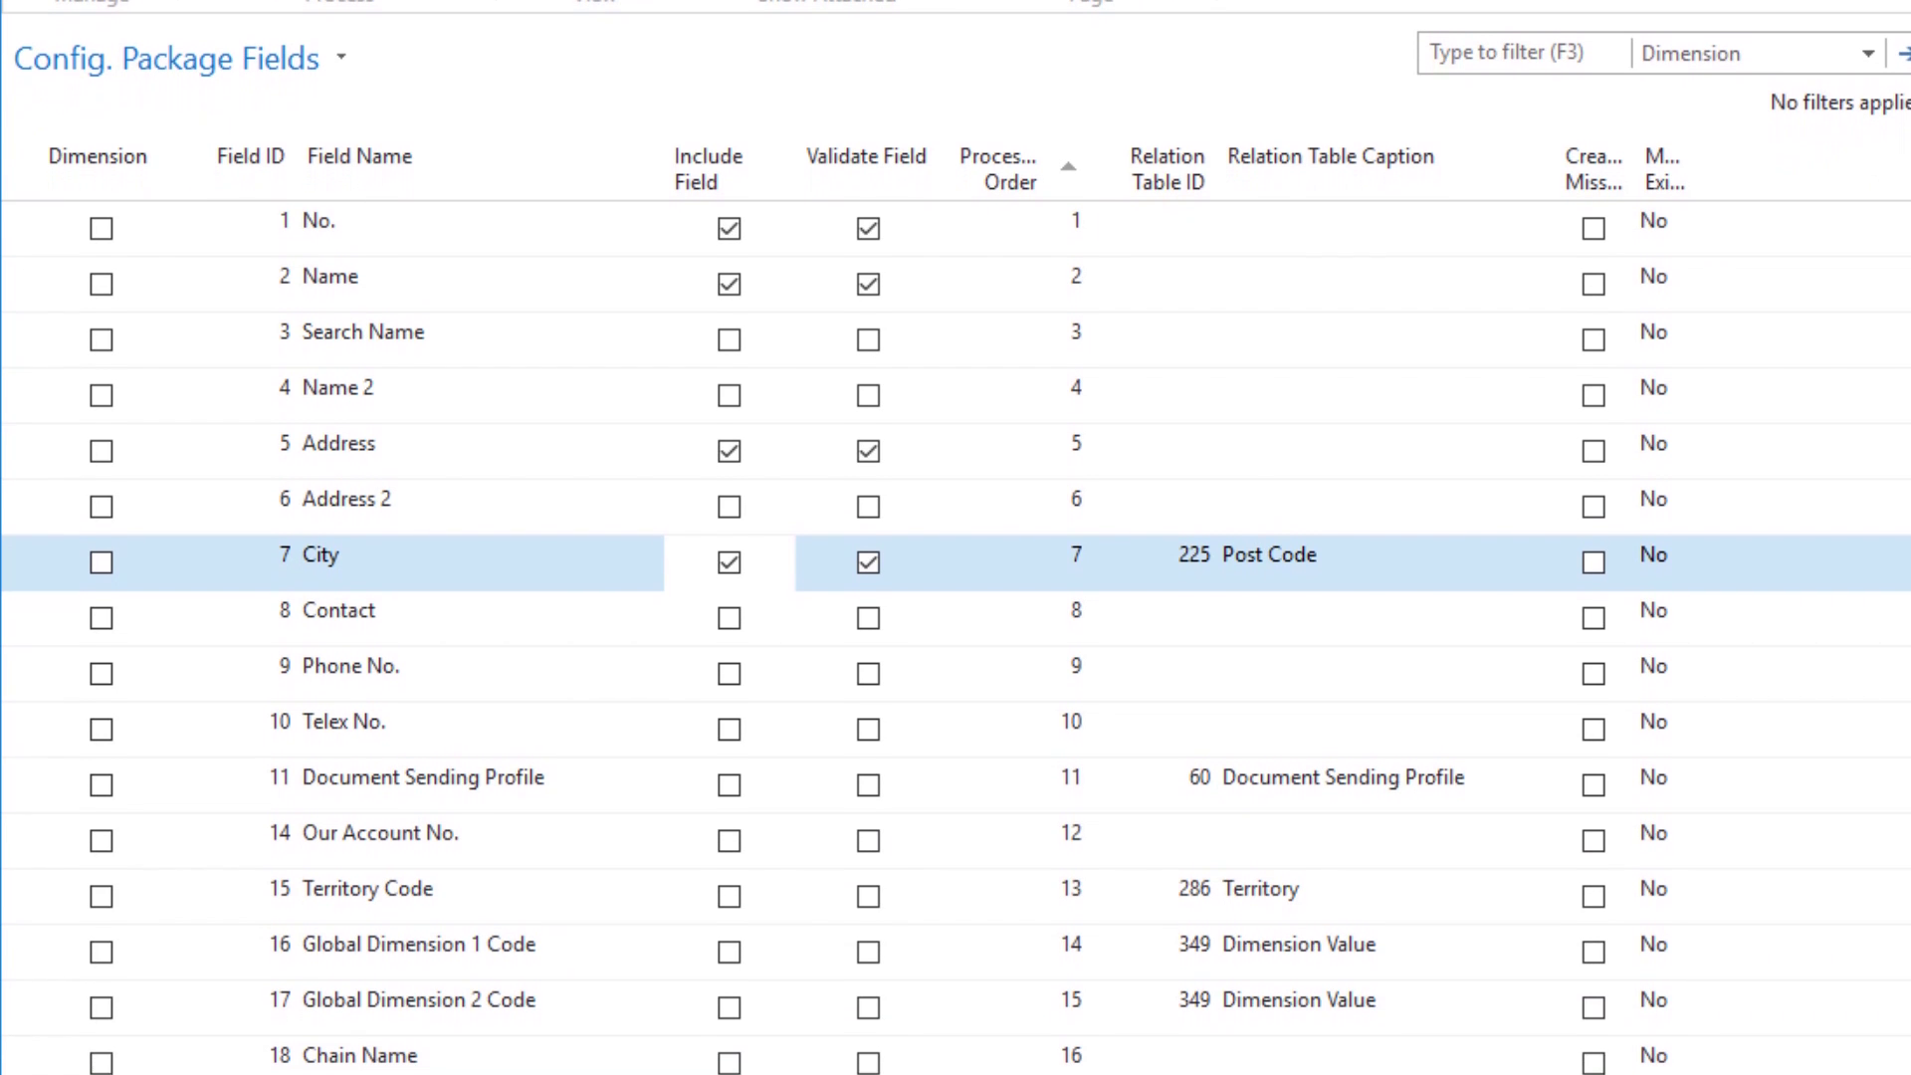
click(729, 618)
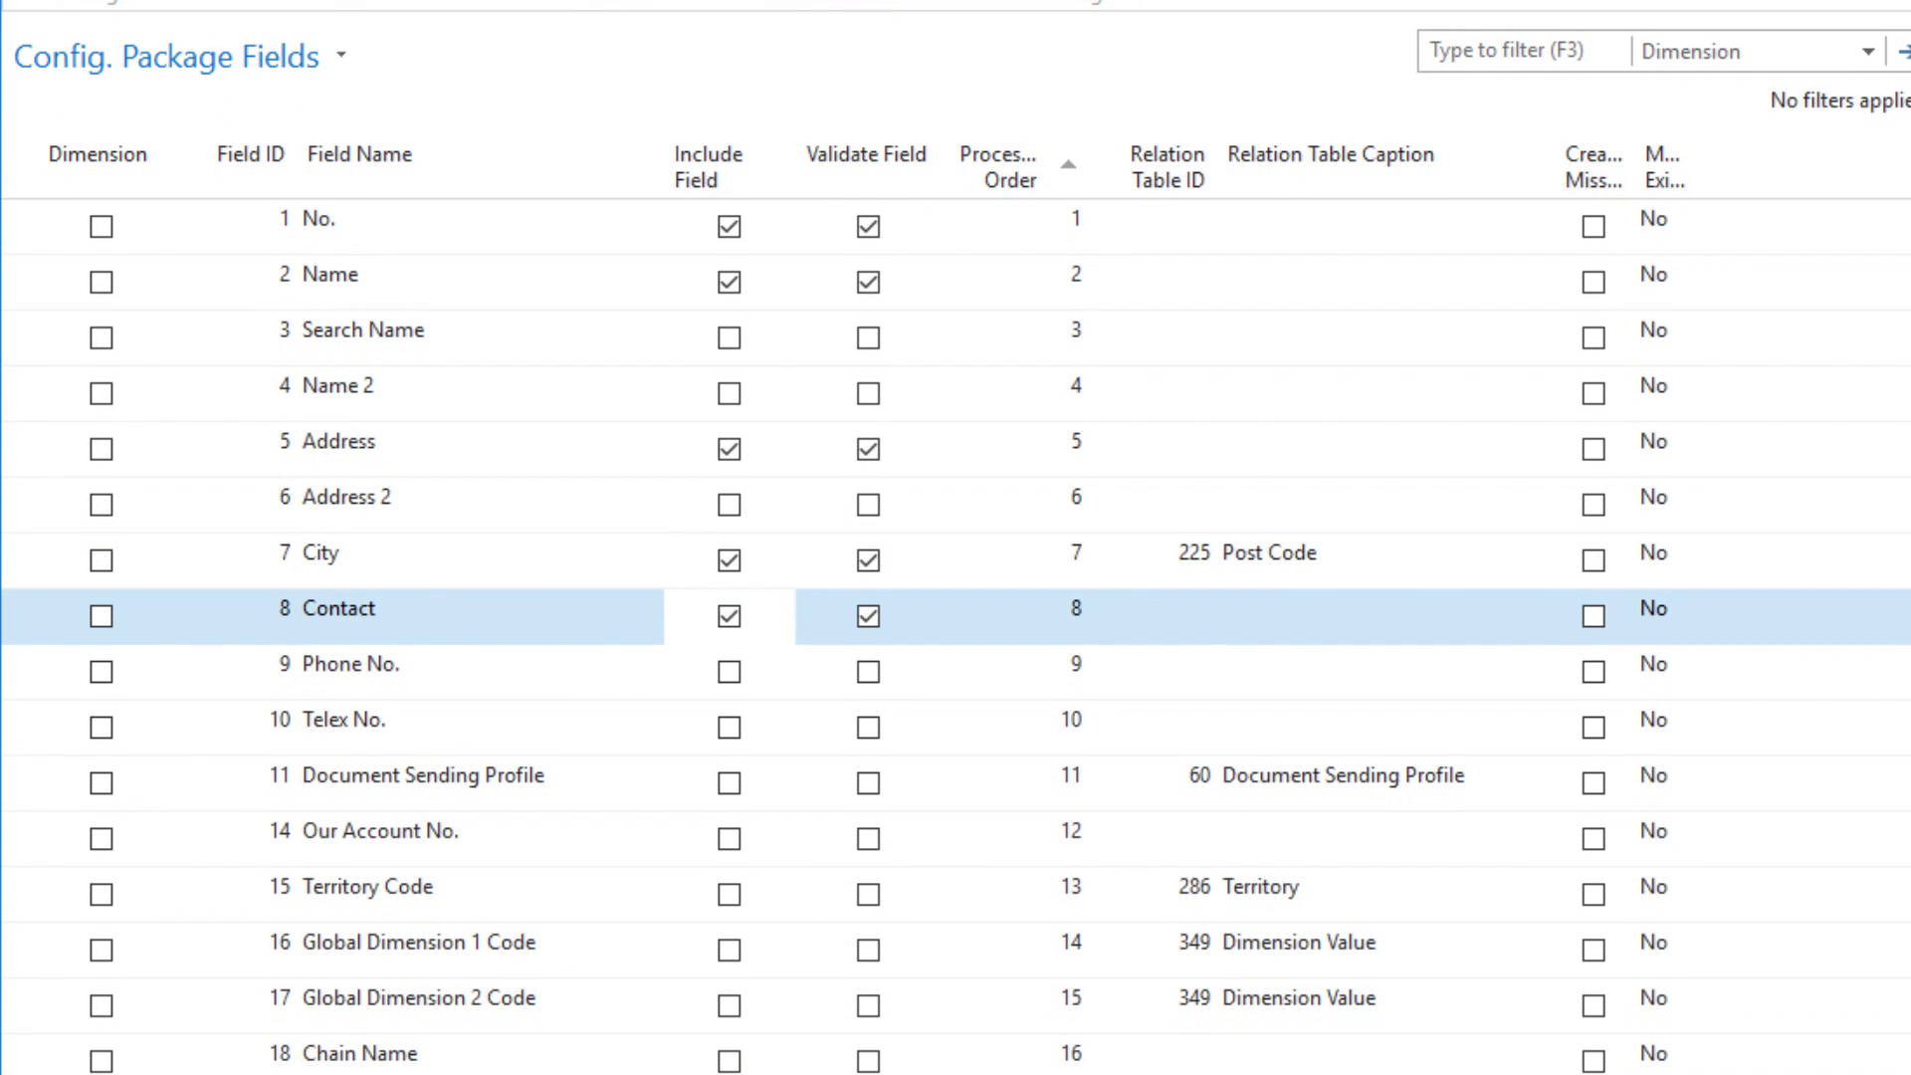
click(729, 616)
click(729, 672)
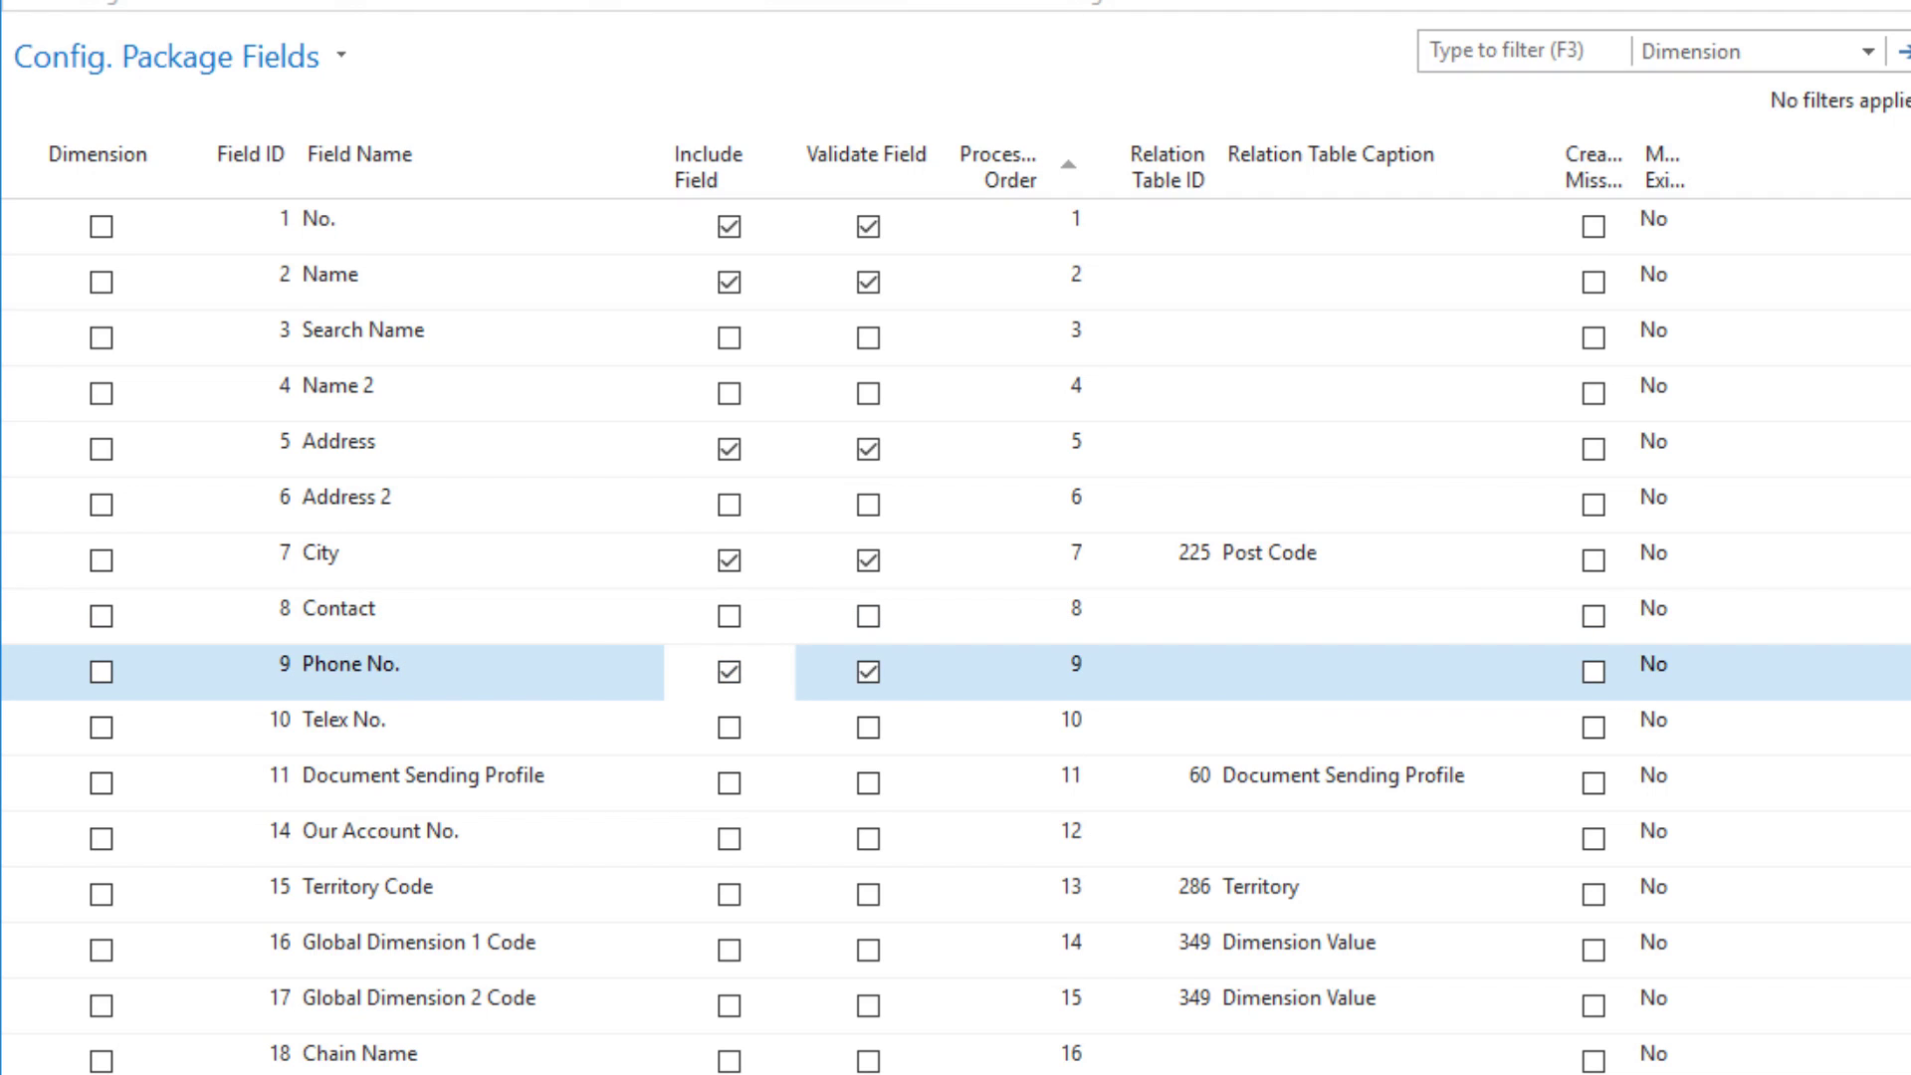
scroll(730, 727, down, 2)
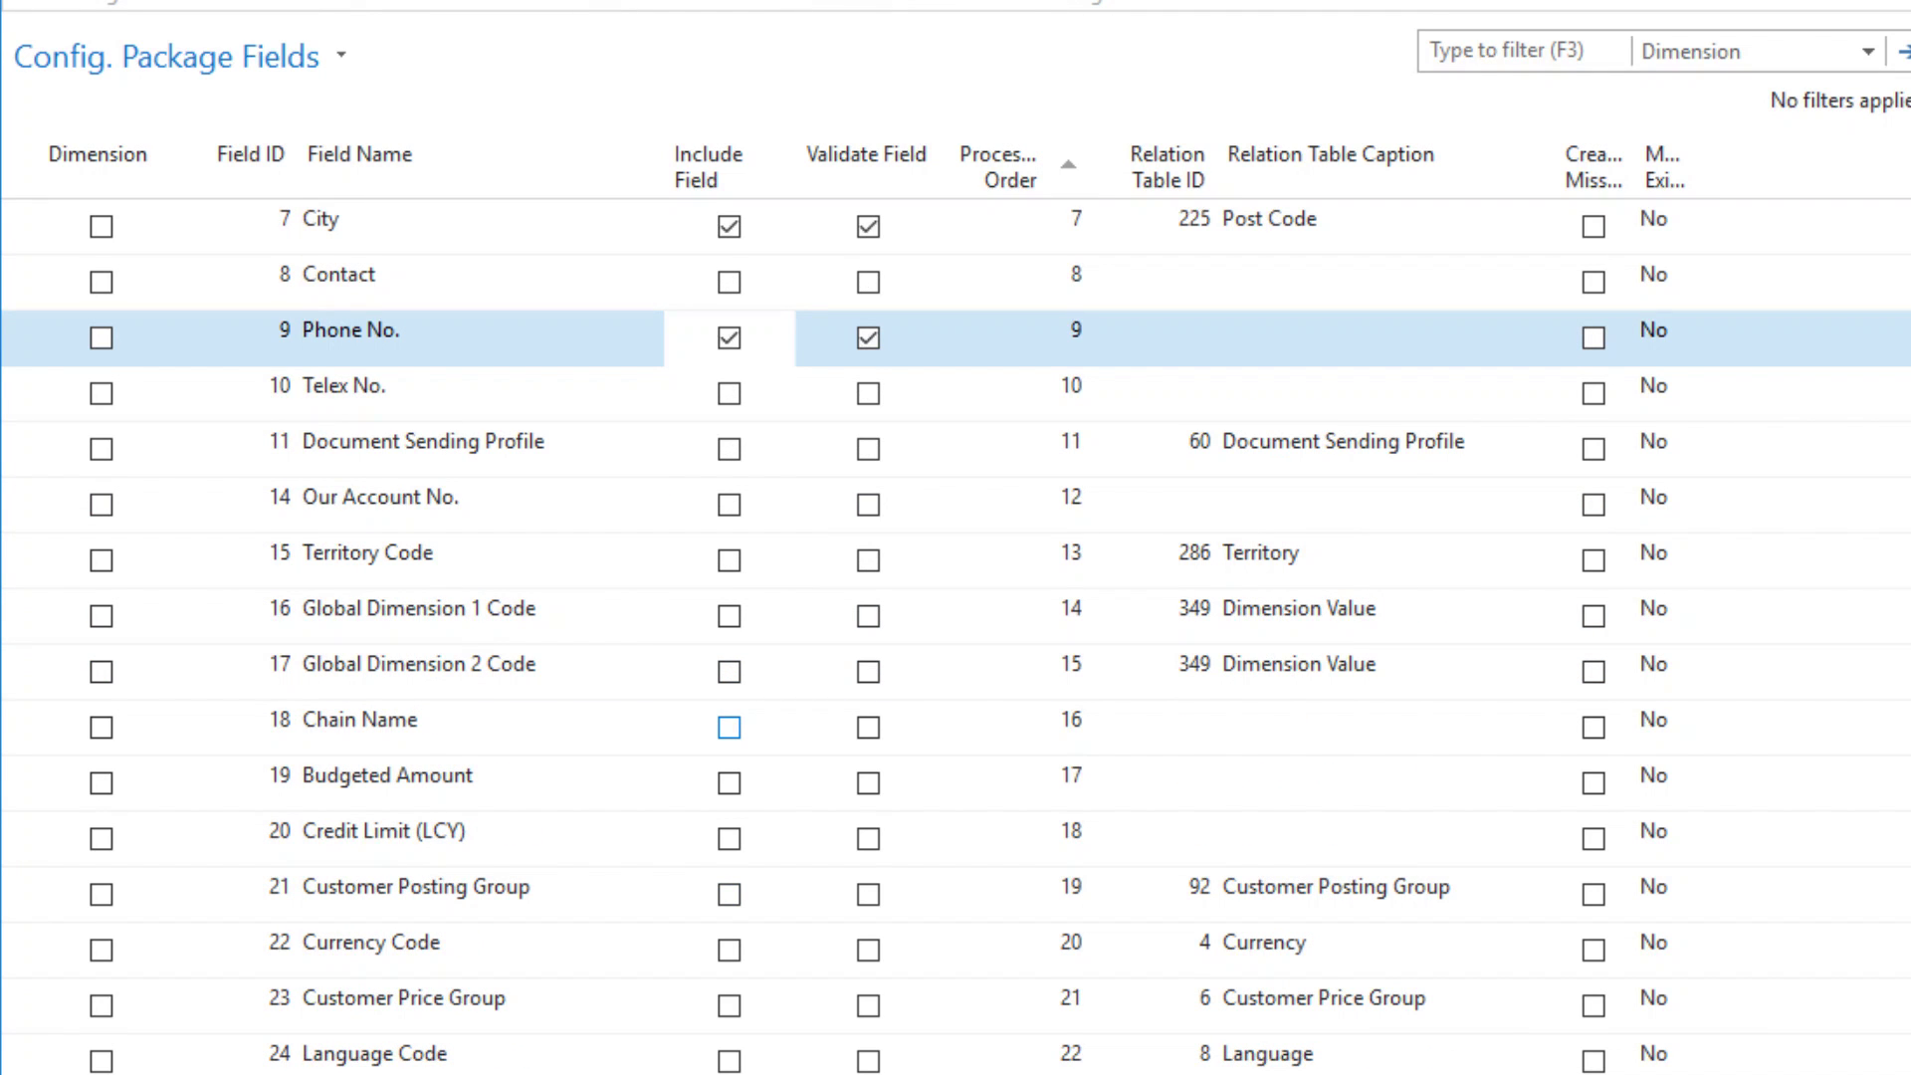
click(729, 895)
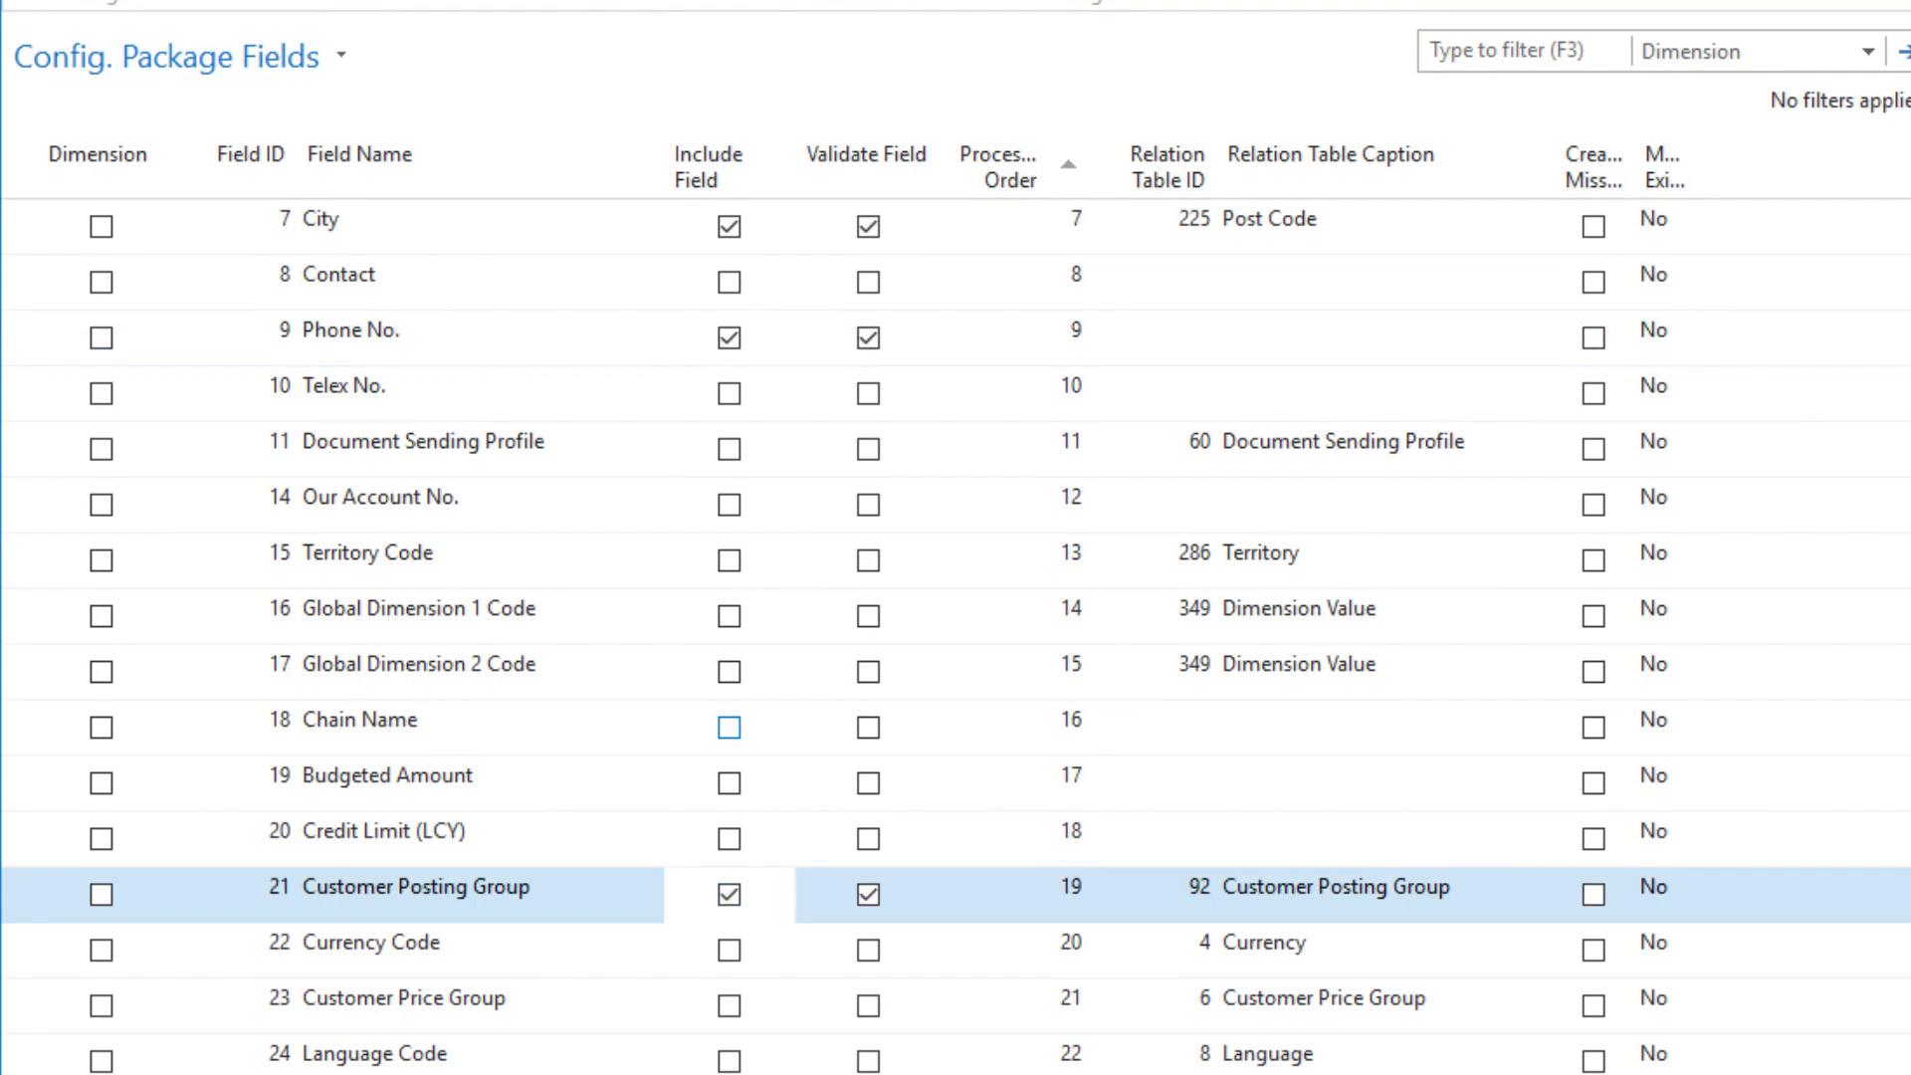
Include the Post Code, County and E-Mail fields in the package's Customer table
scroll(956, 637, down, 2)
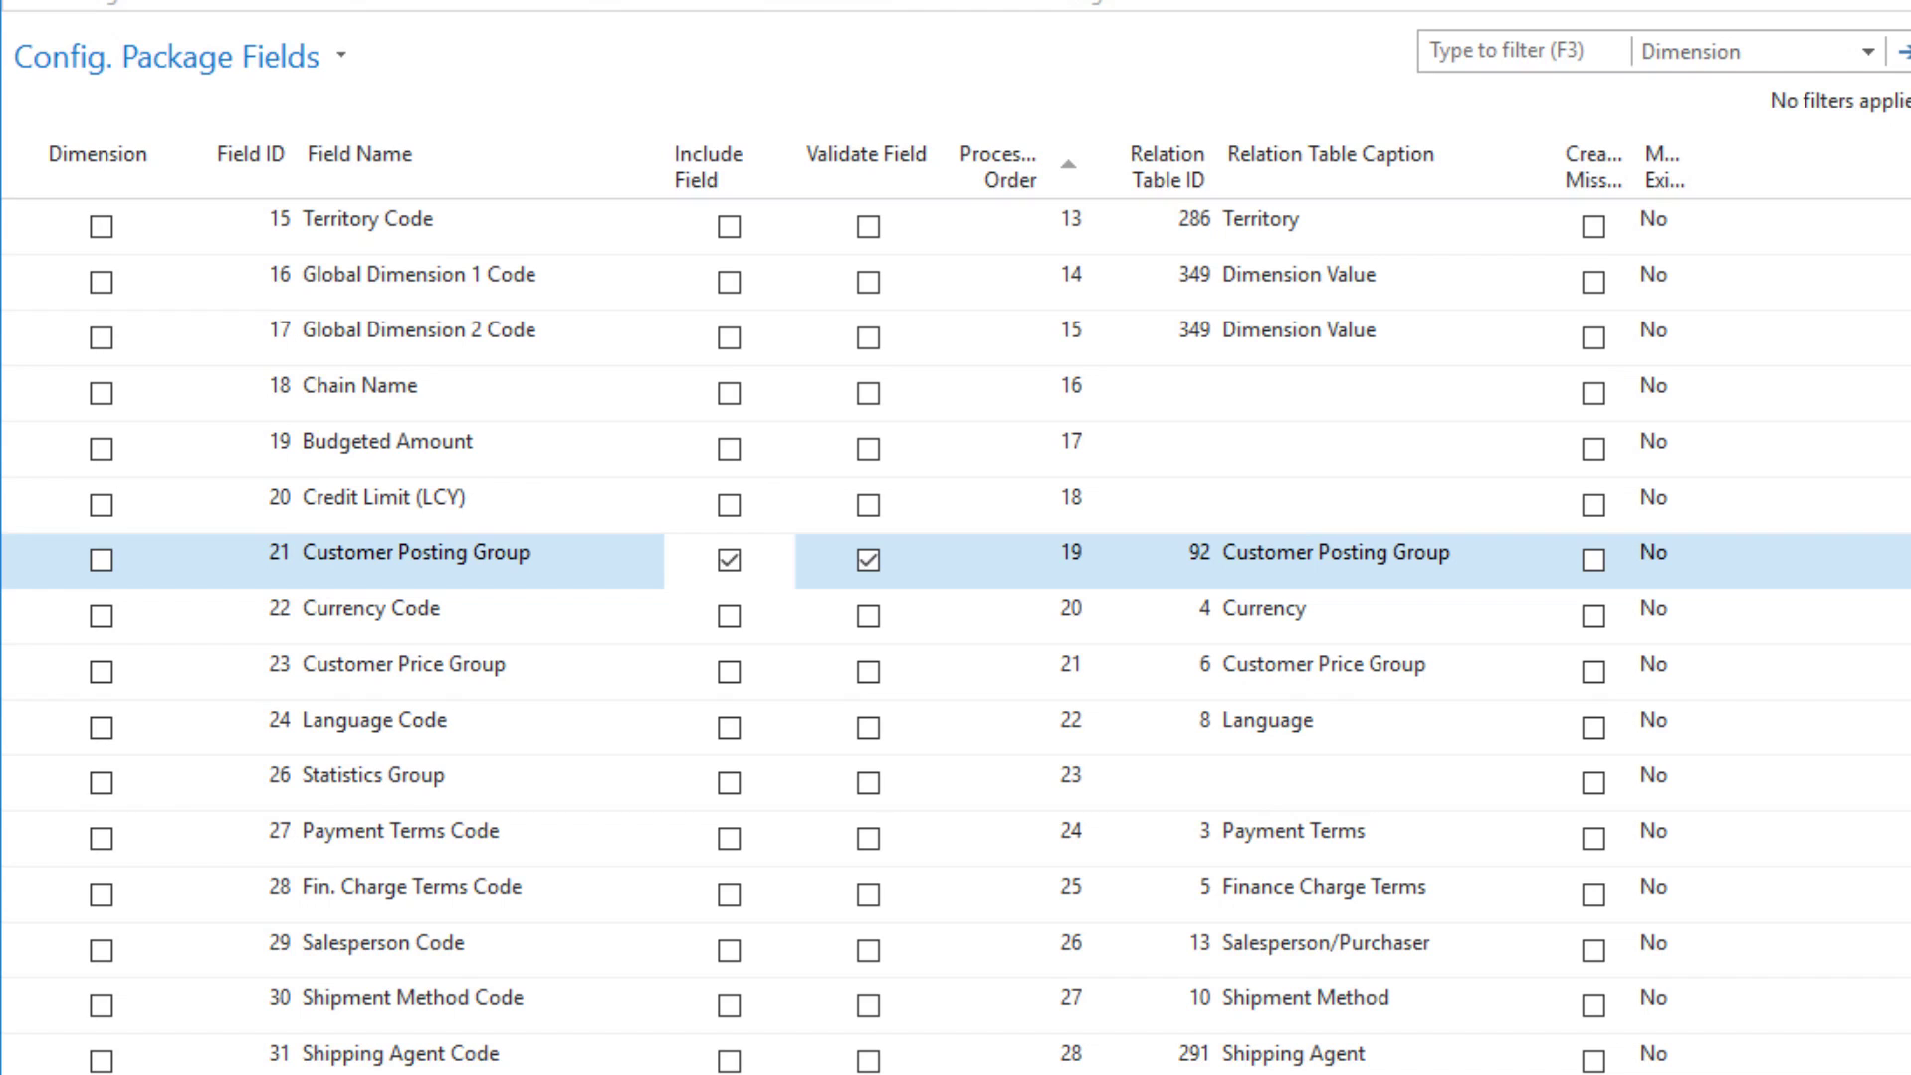
scroll(956, 637, down, 2)
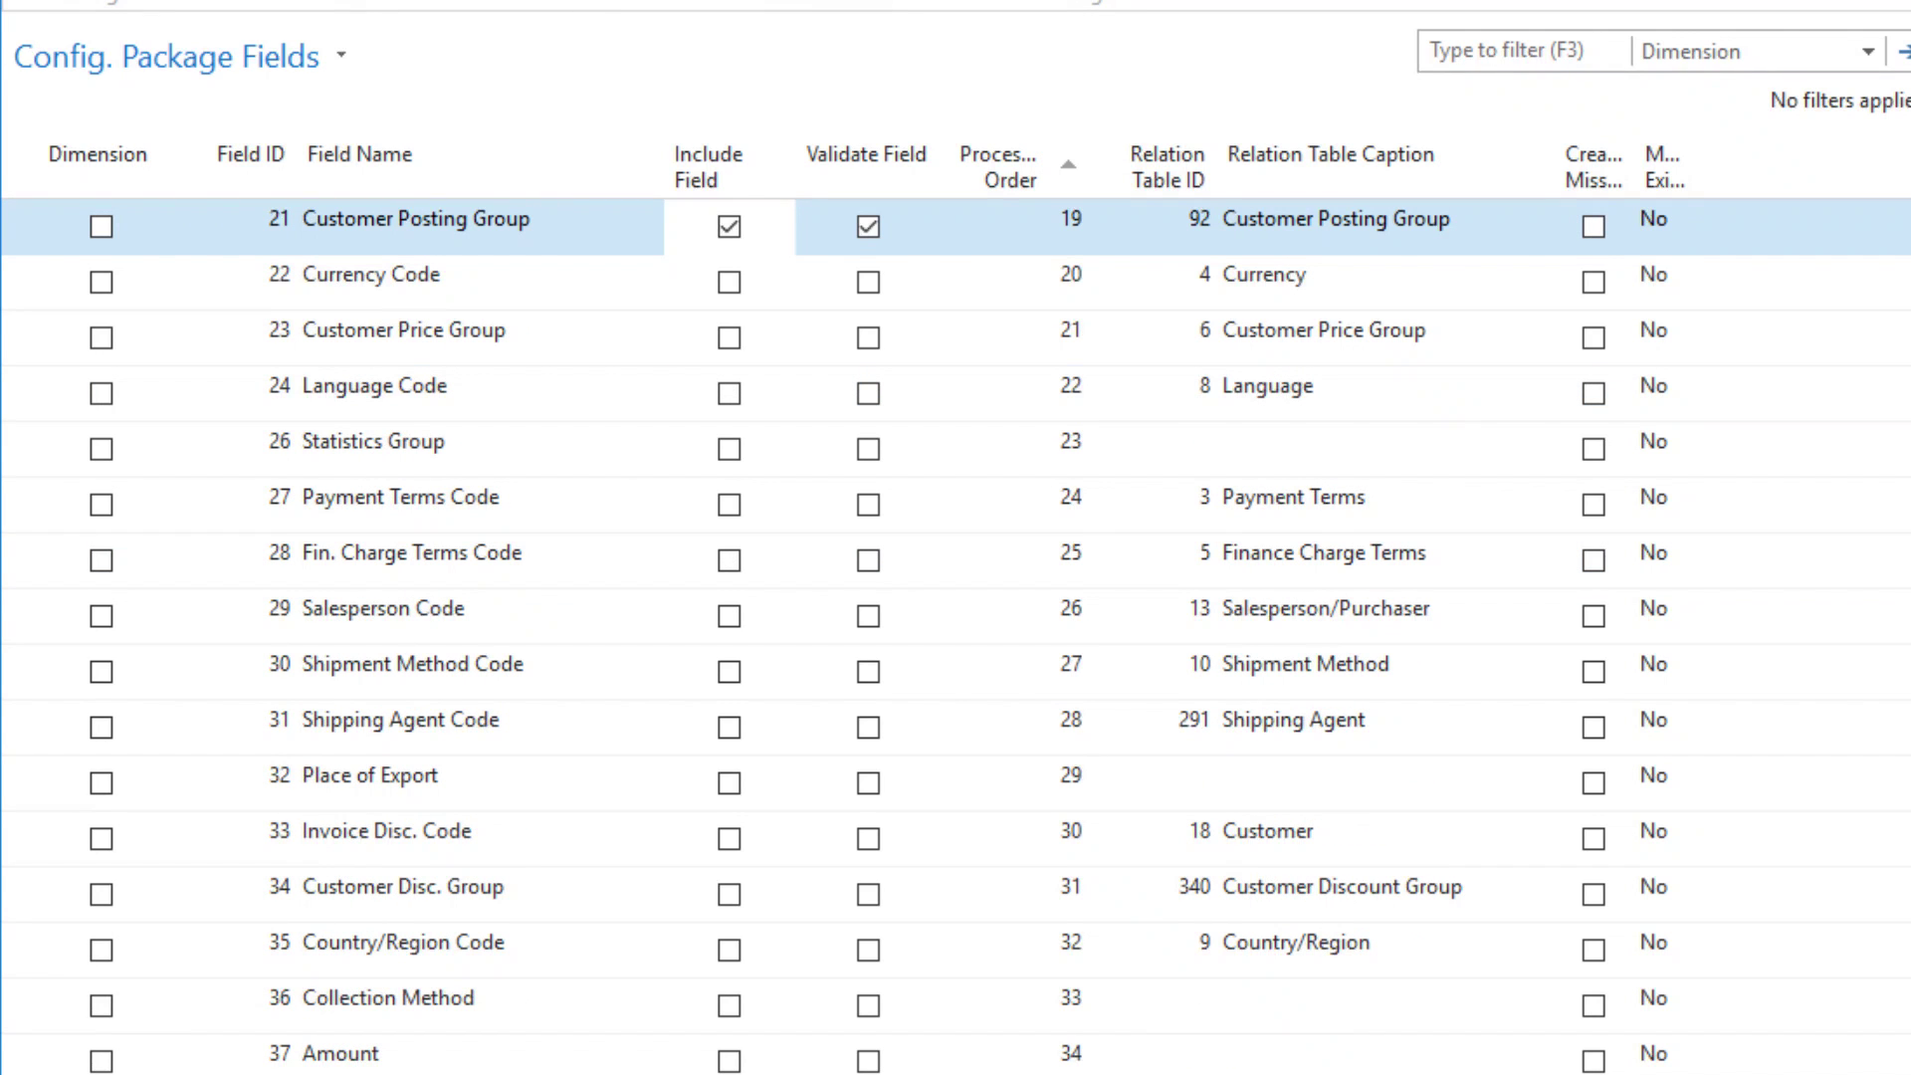
scroll(956, 637, down, 1)
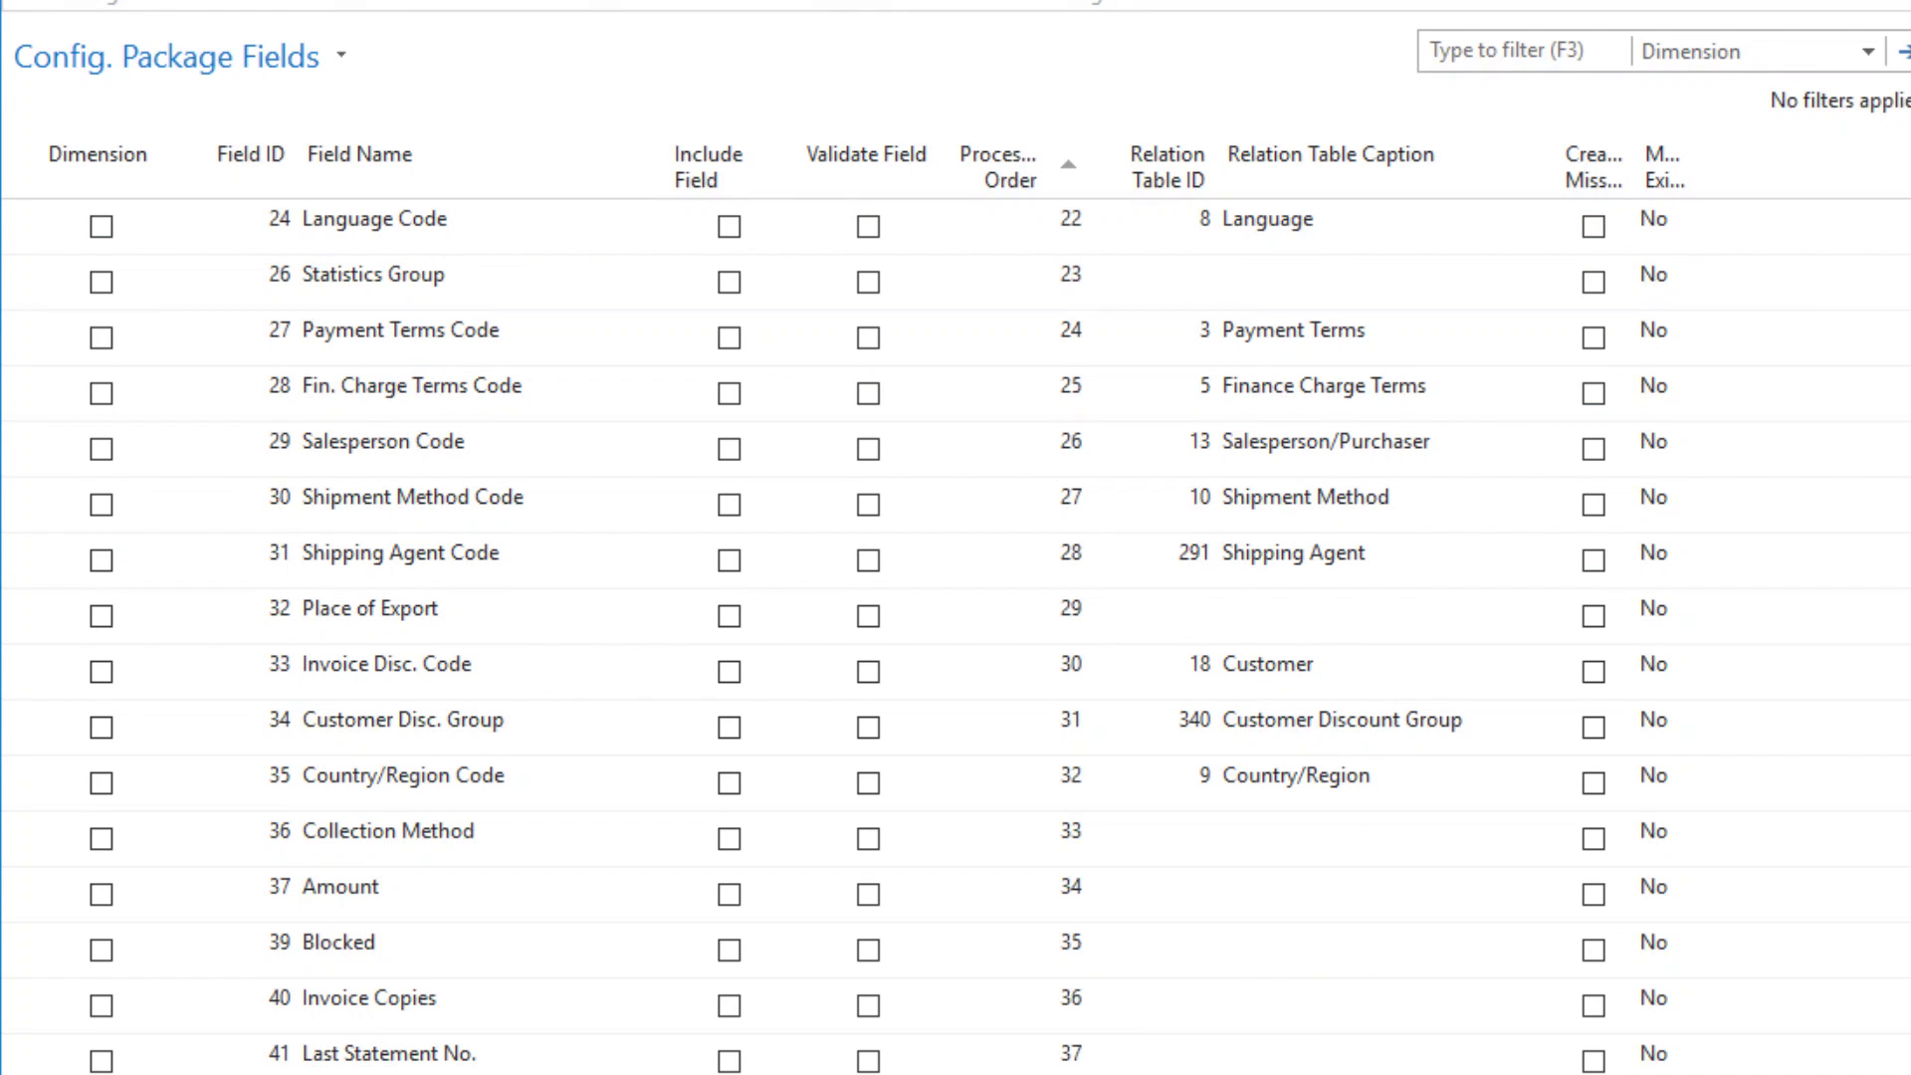
scroll(956, 637, down, 2)
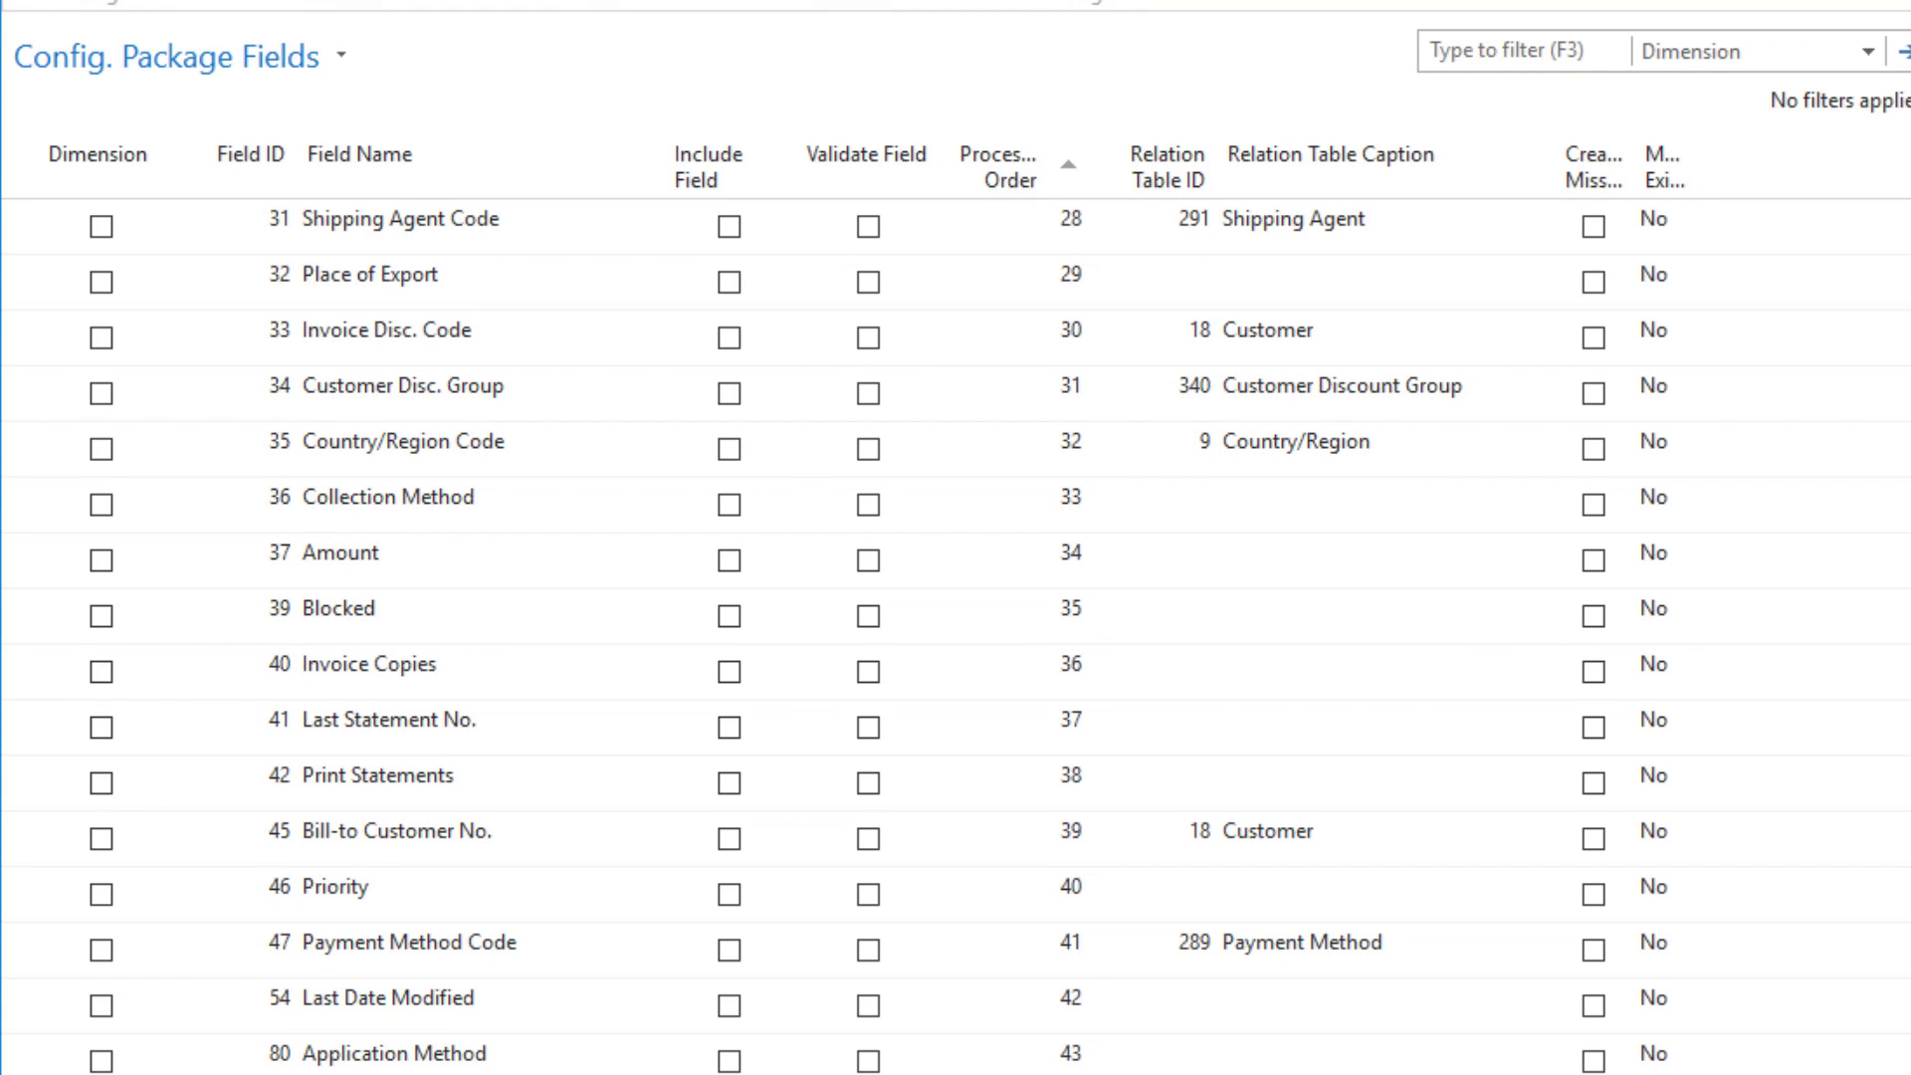
scroll(956, 637, down, 2)
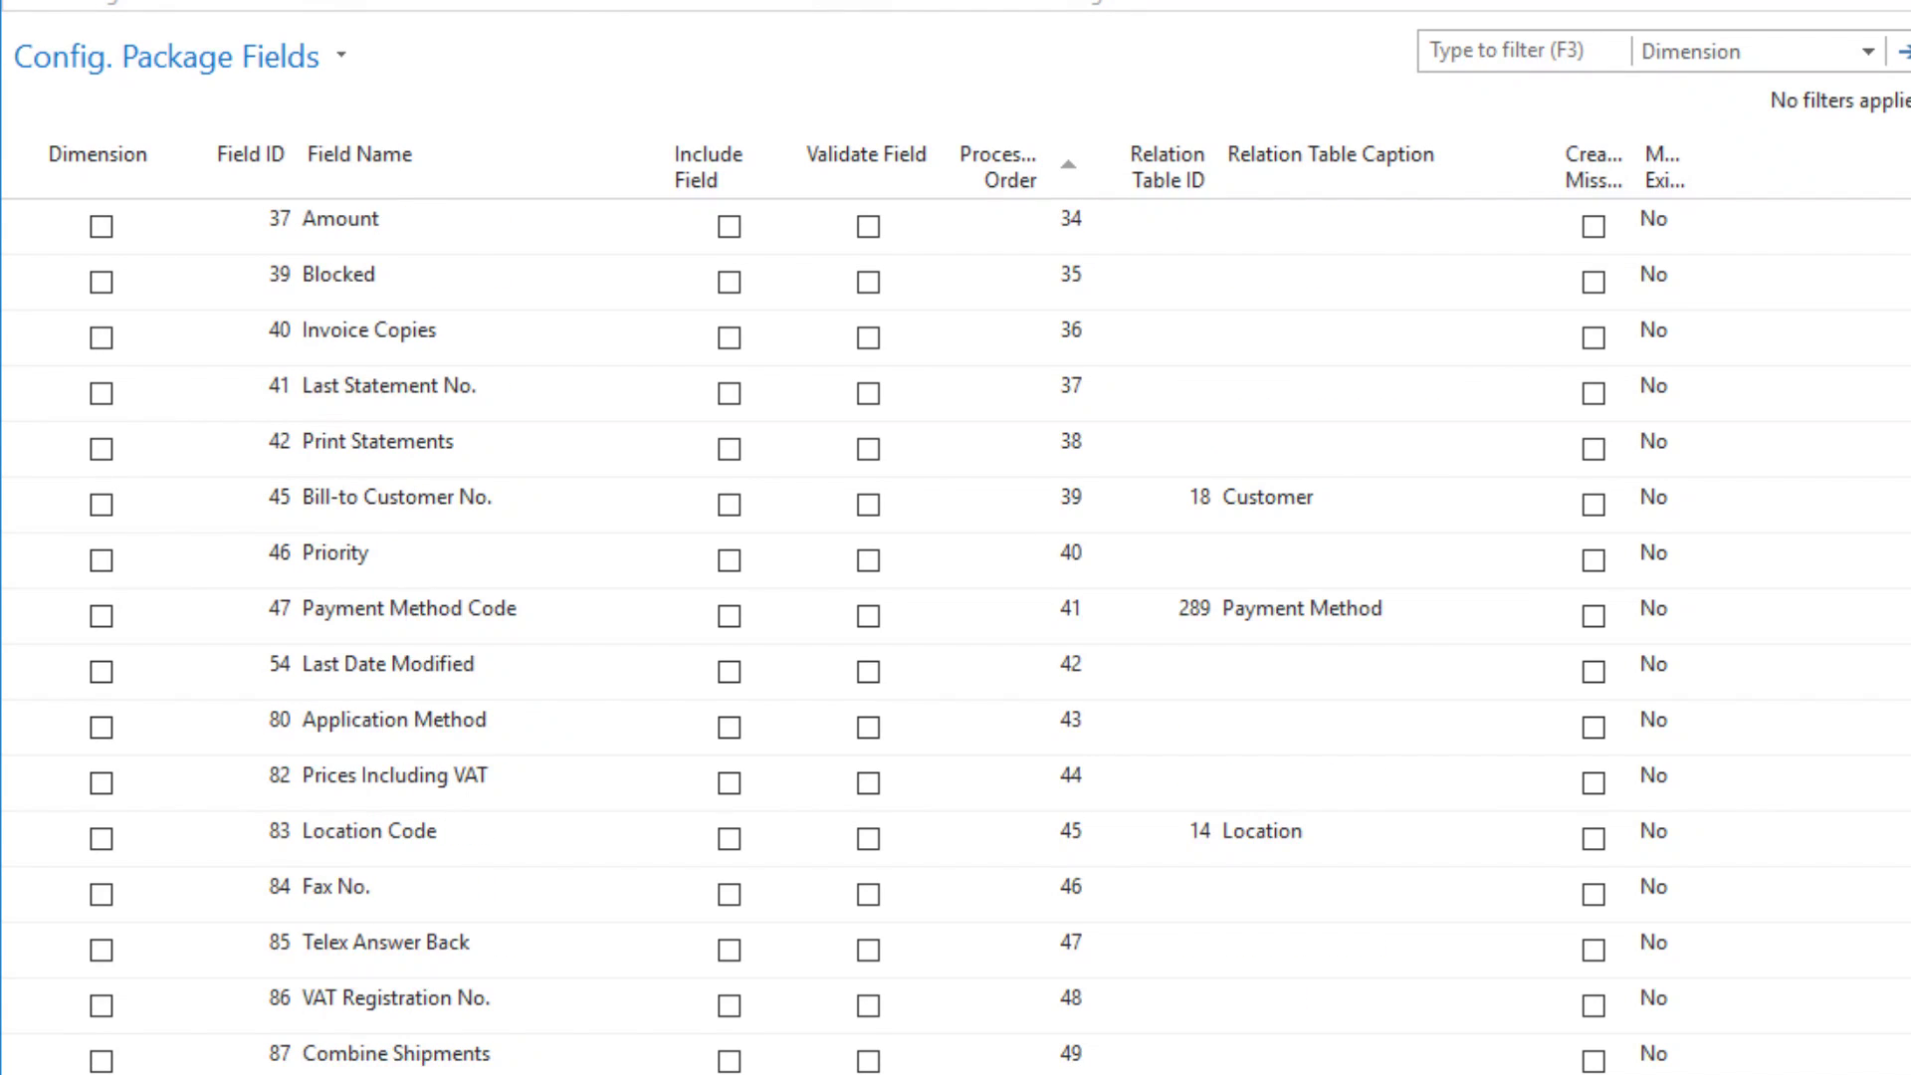
scroll(956, 637, down, 1)
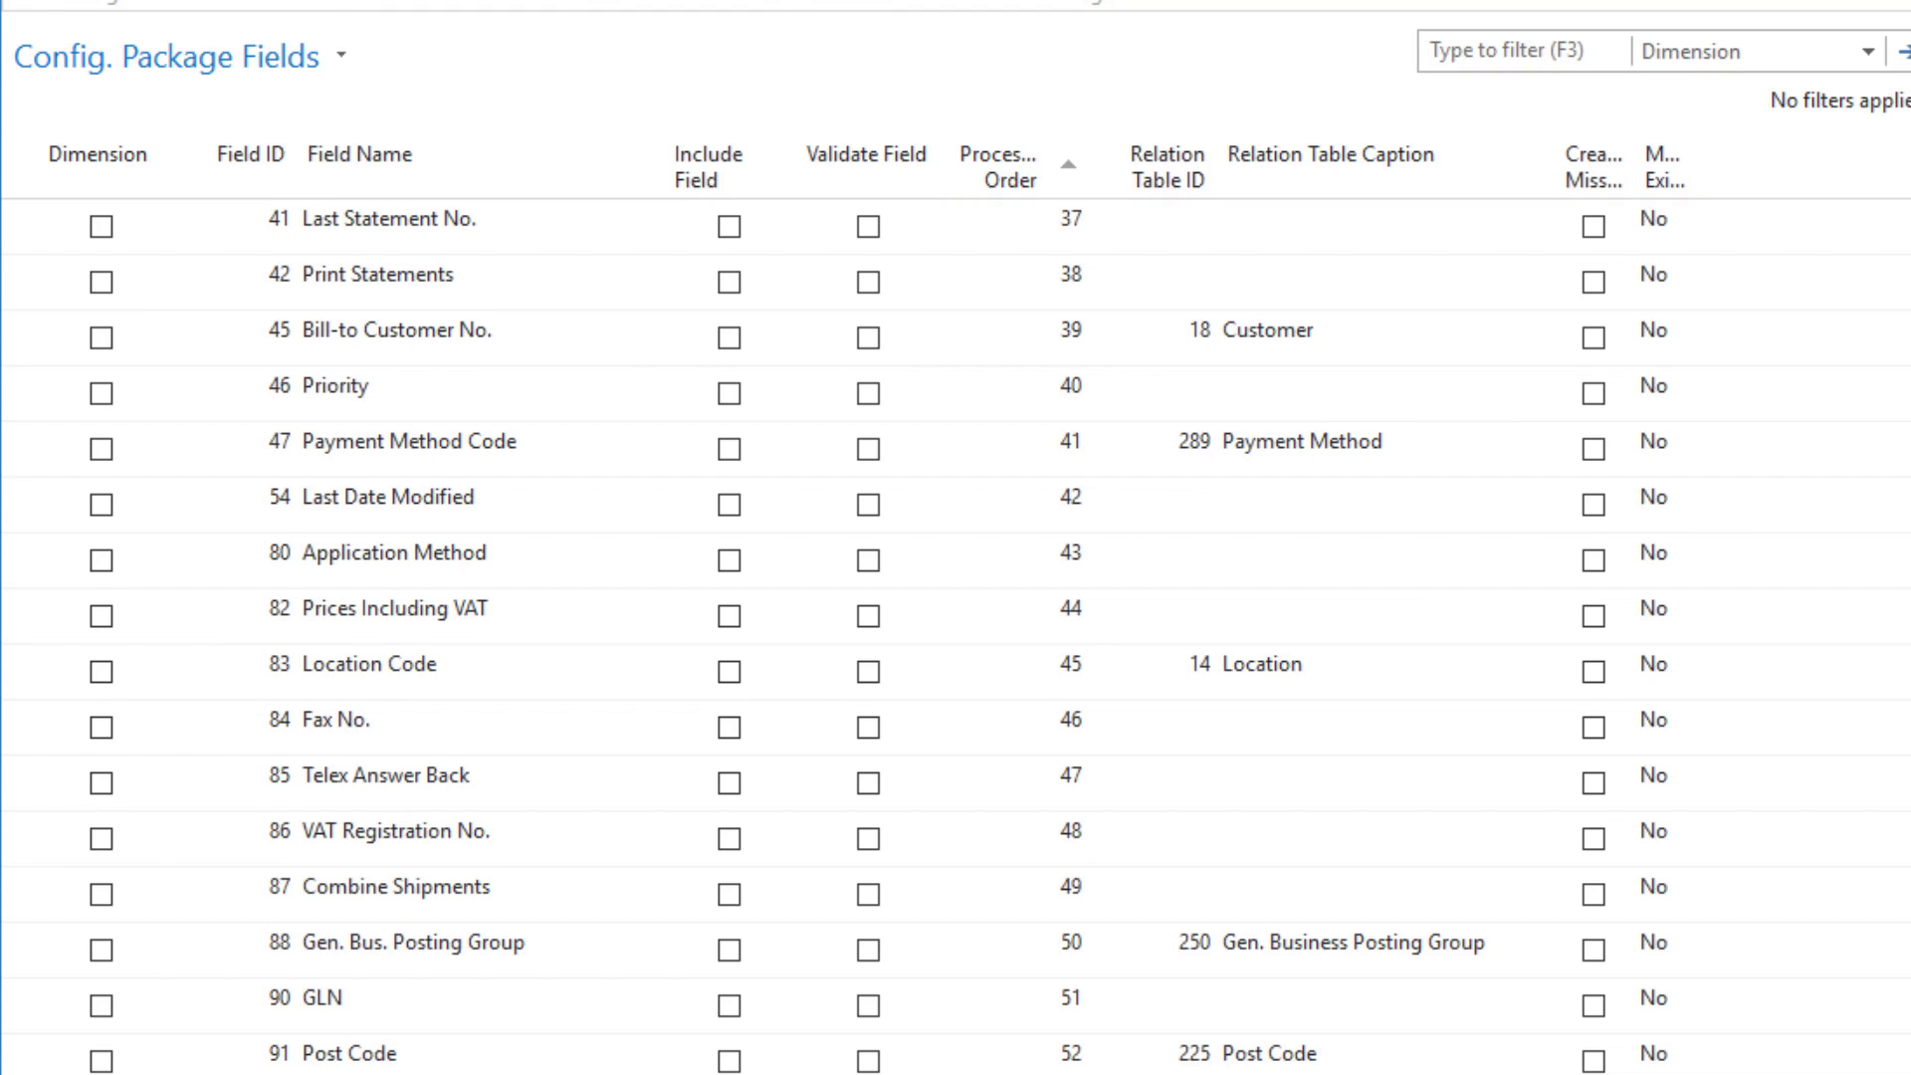
scroll(955, 637, down, 1)
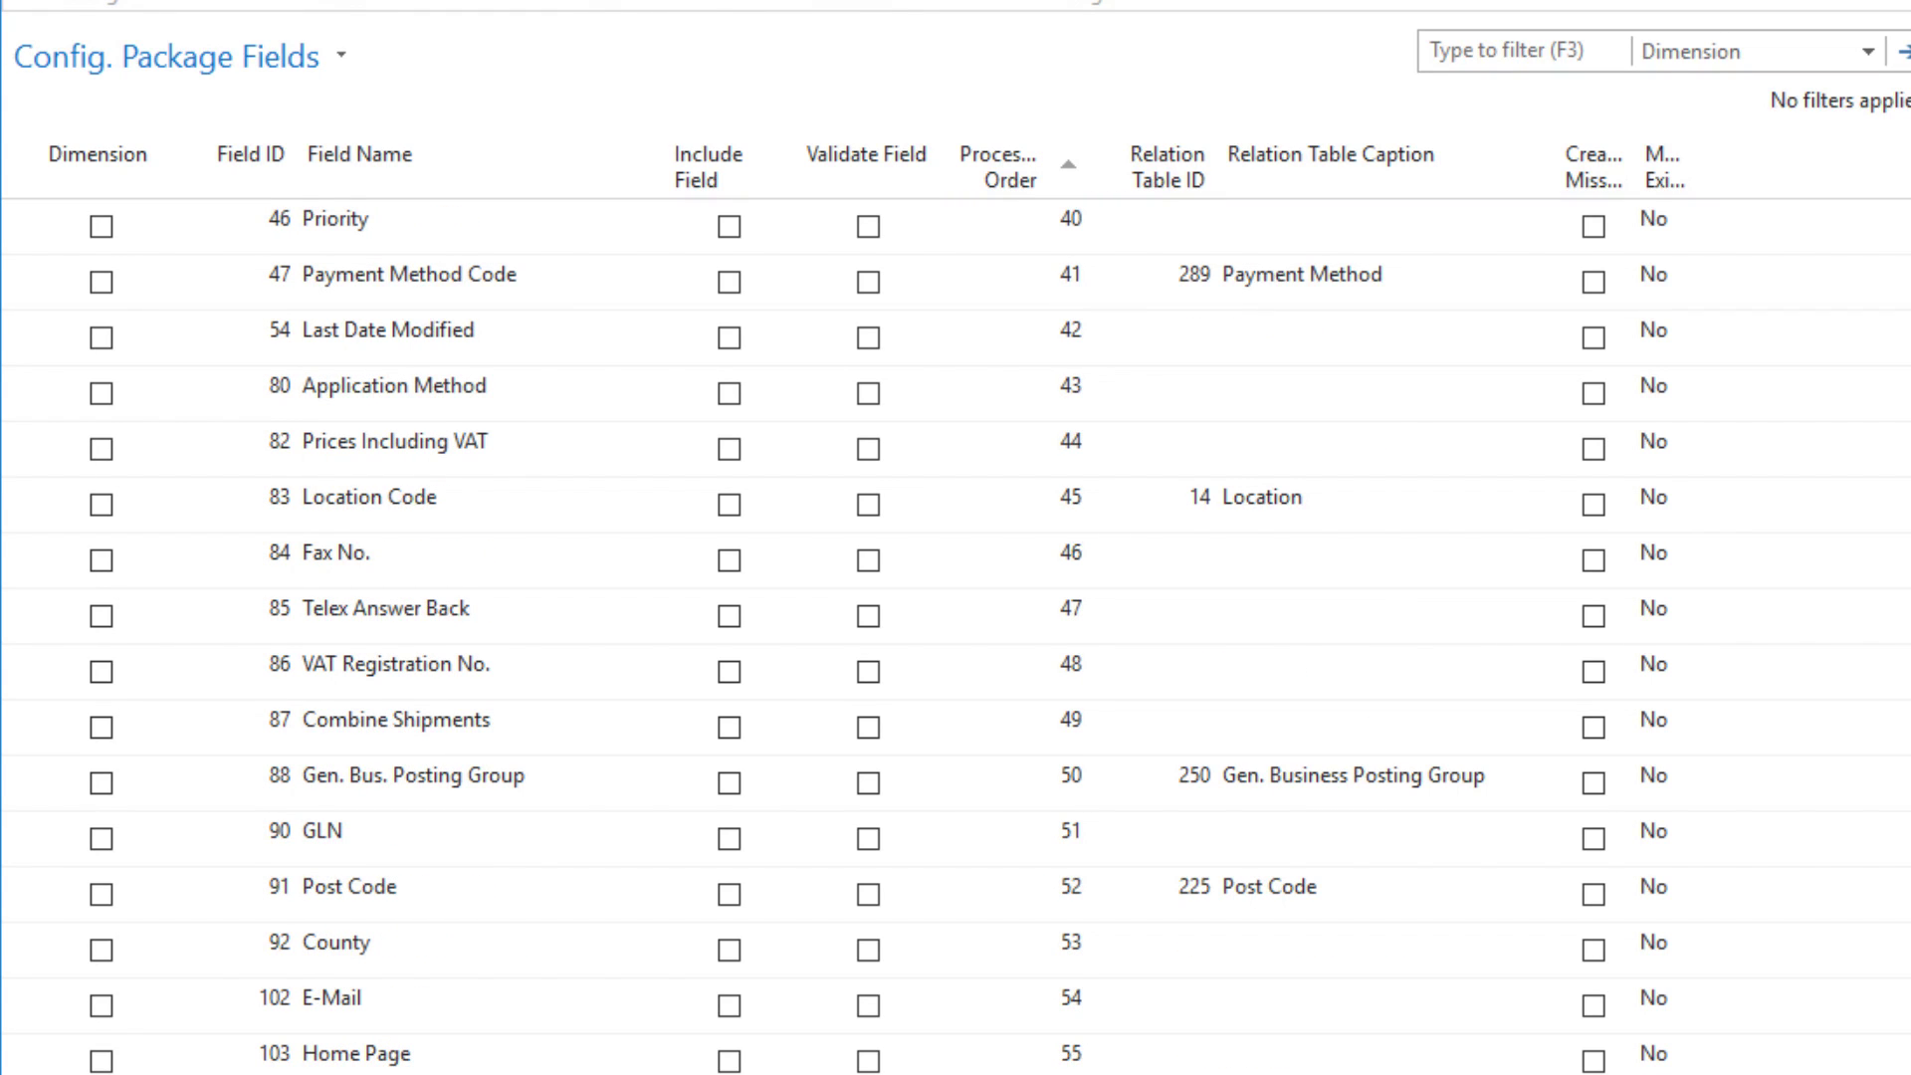
click(728, 895)
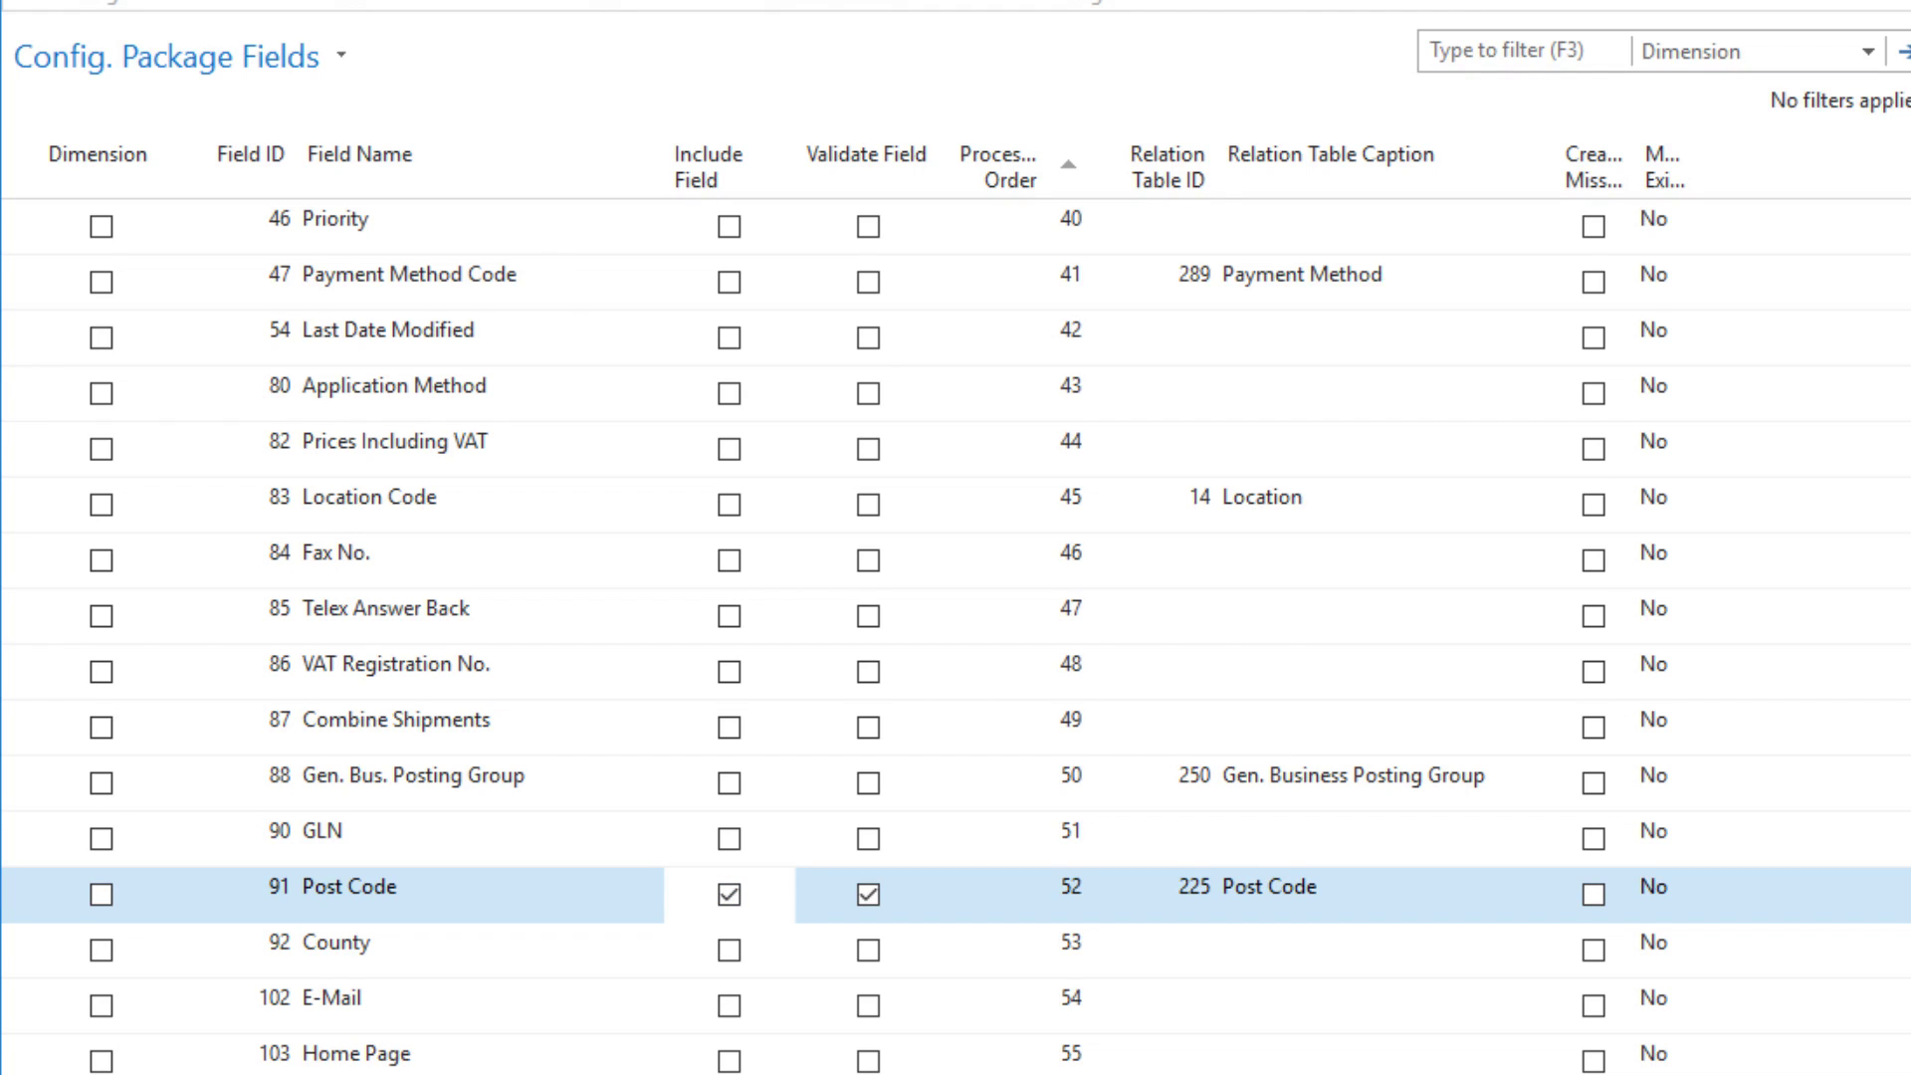
click(729, 951)
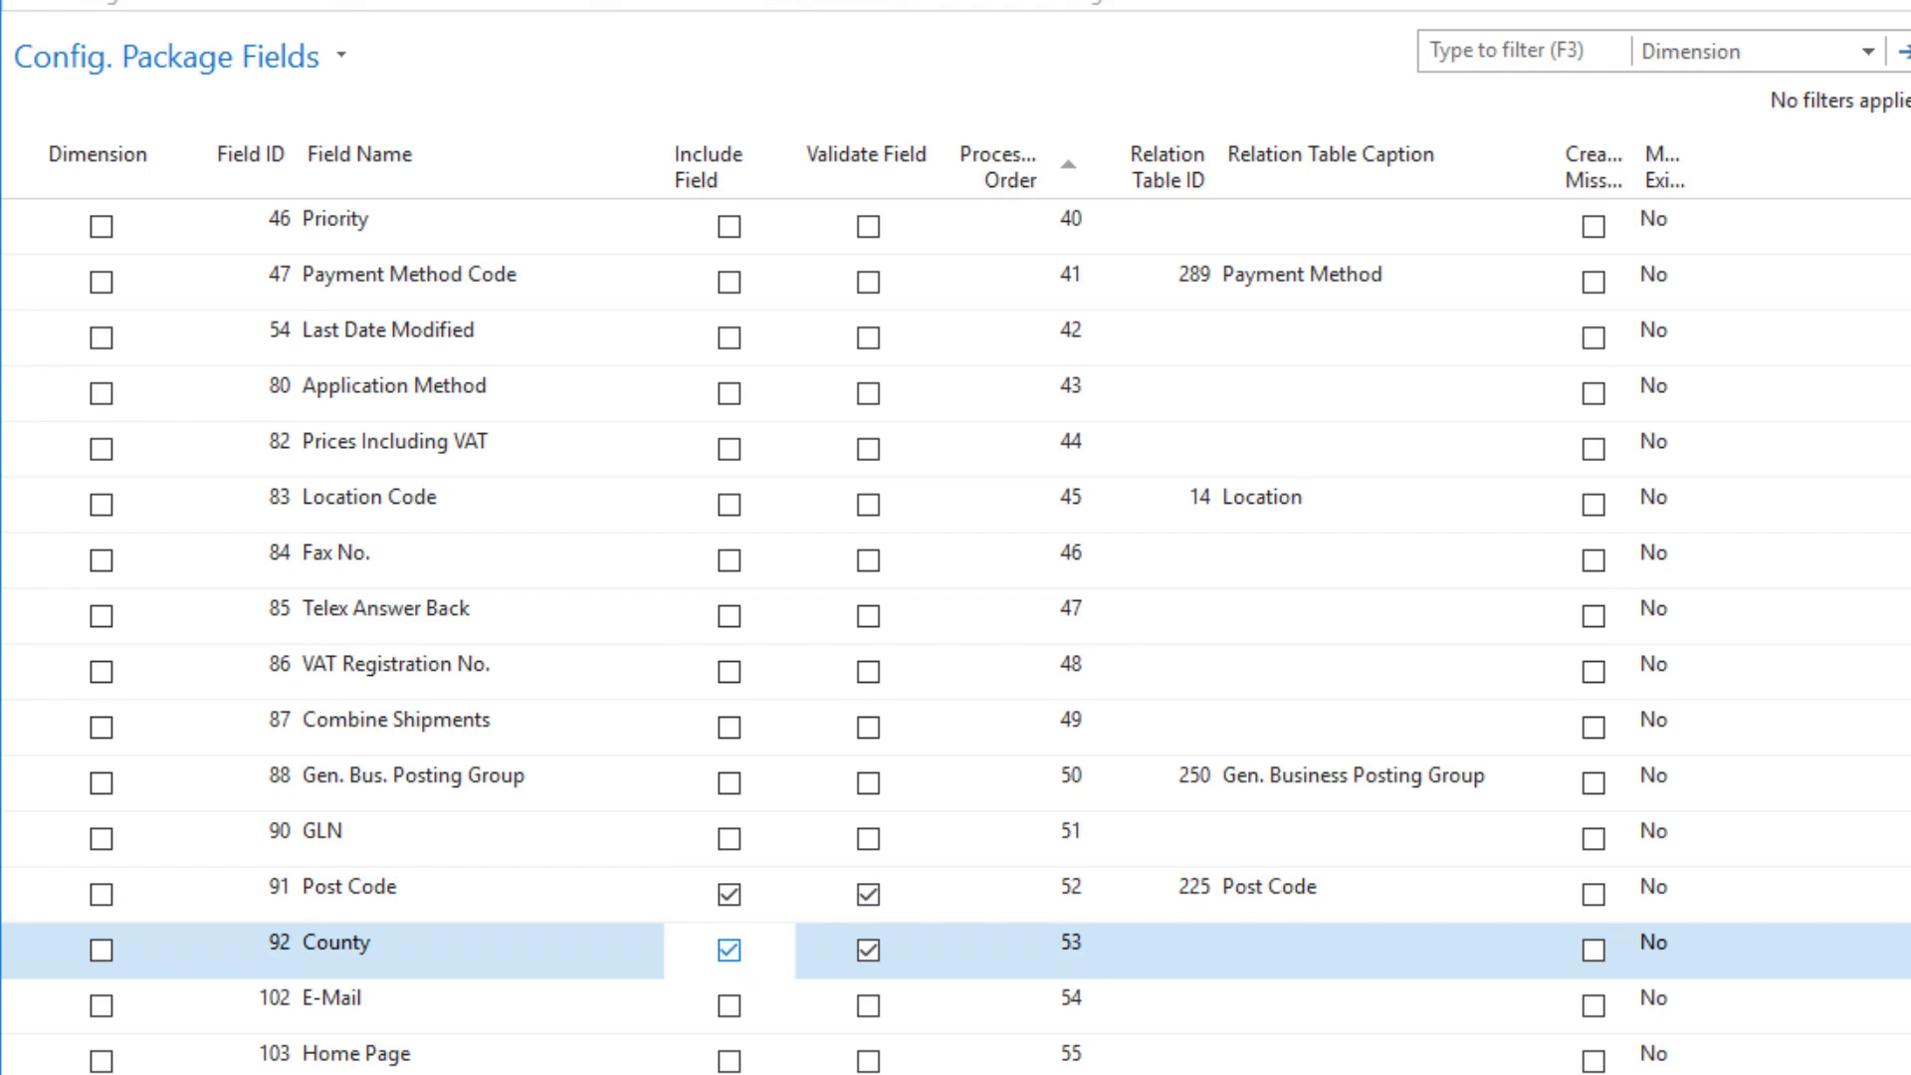
scroll(728, 951, down, 2)
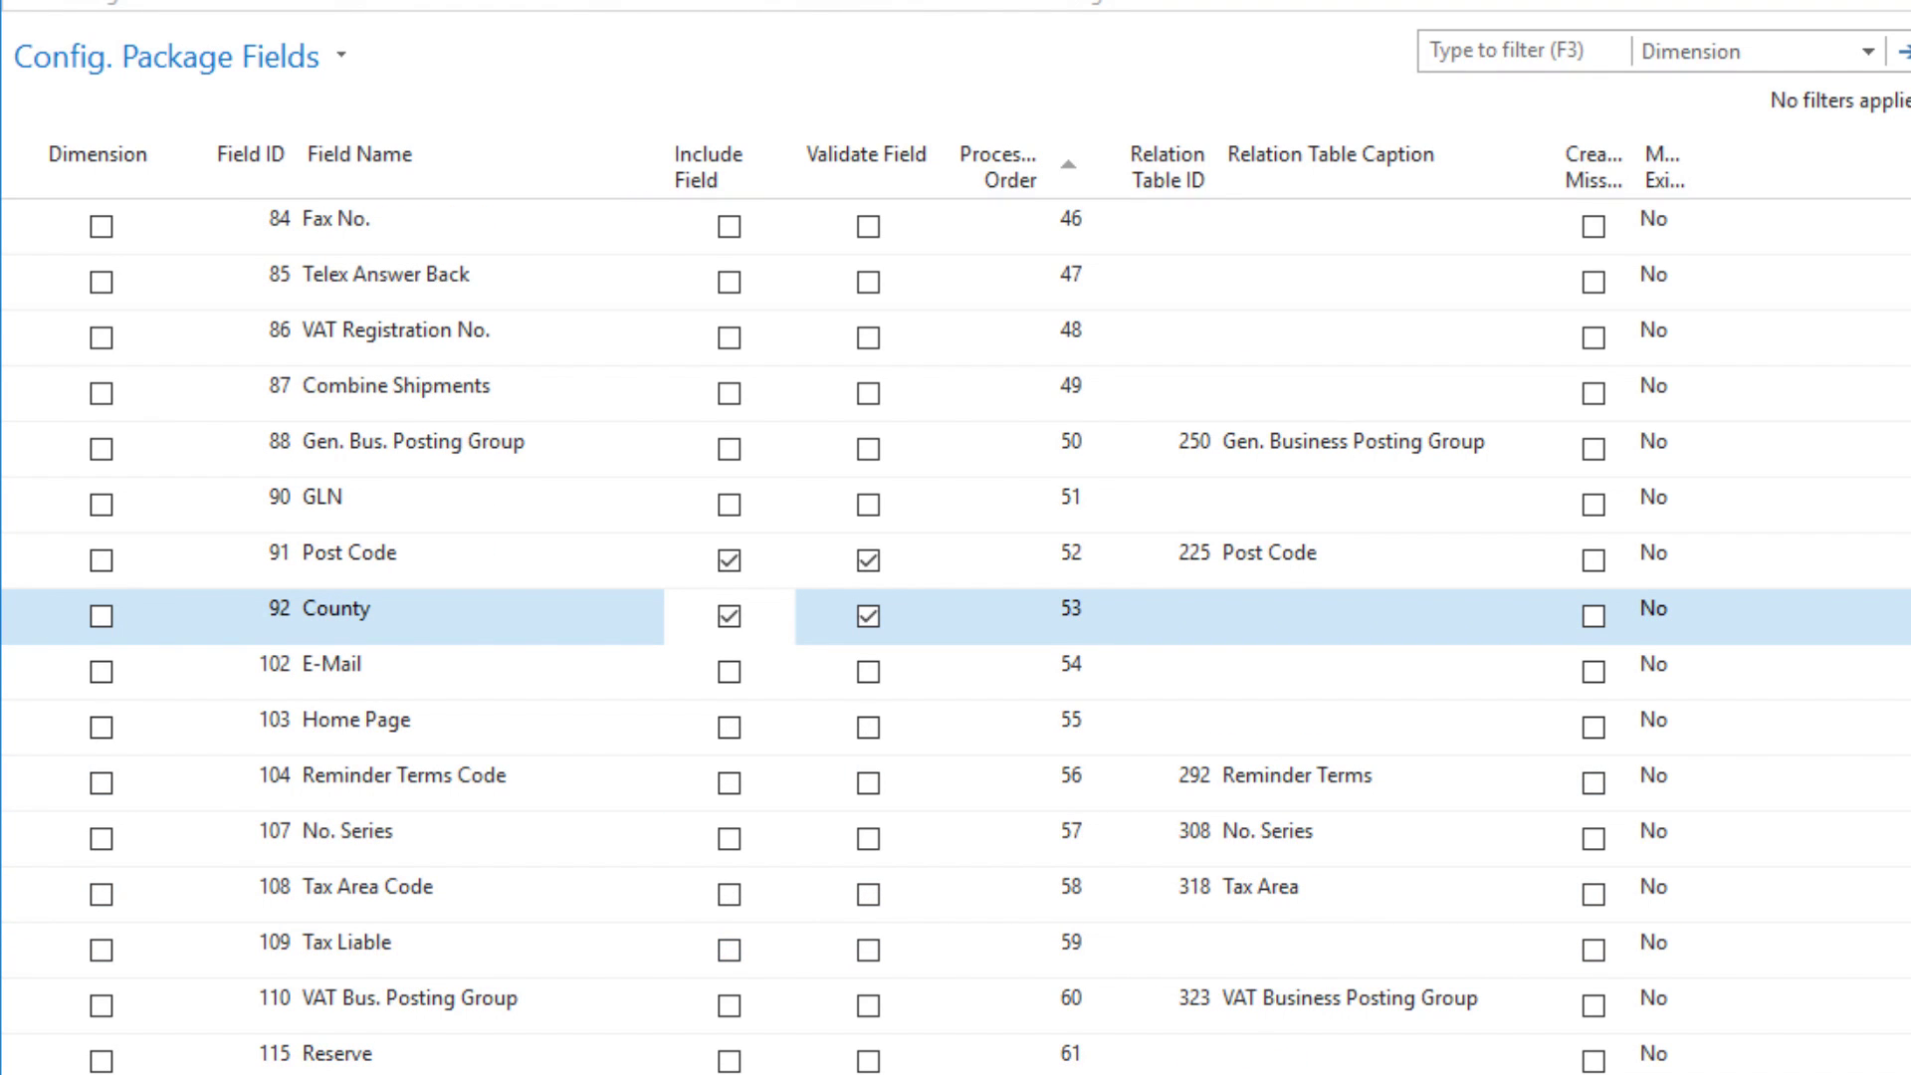
click(729, 672)
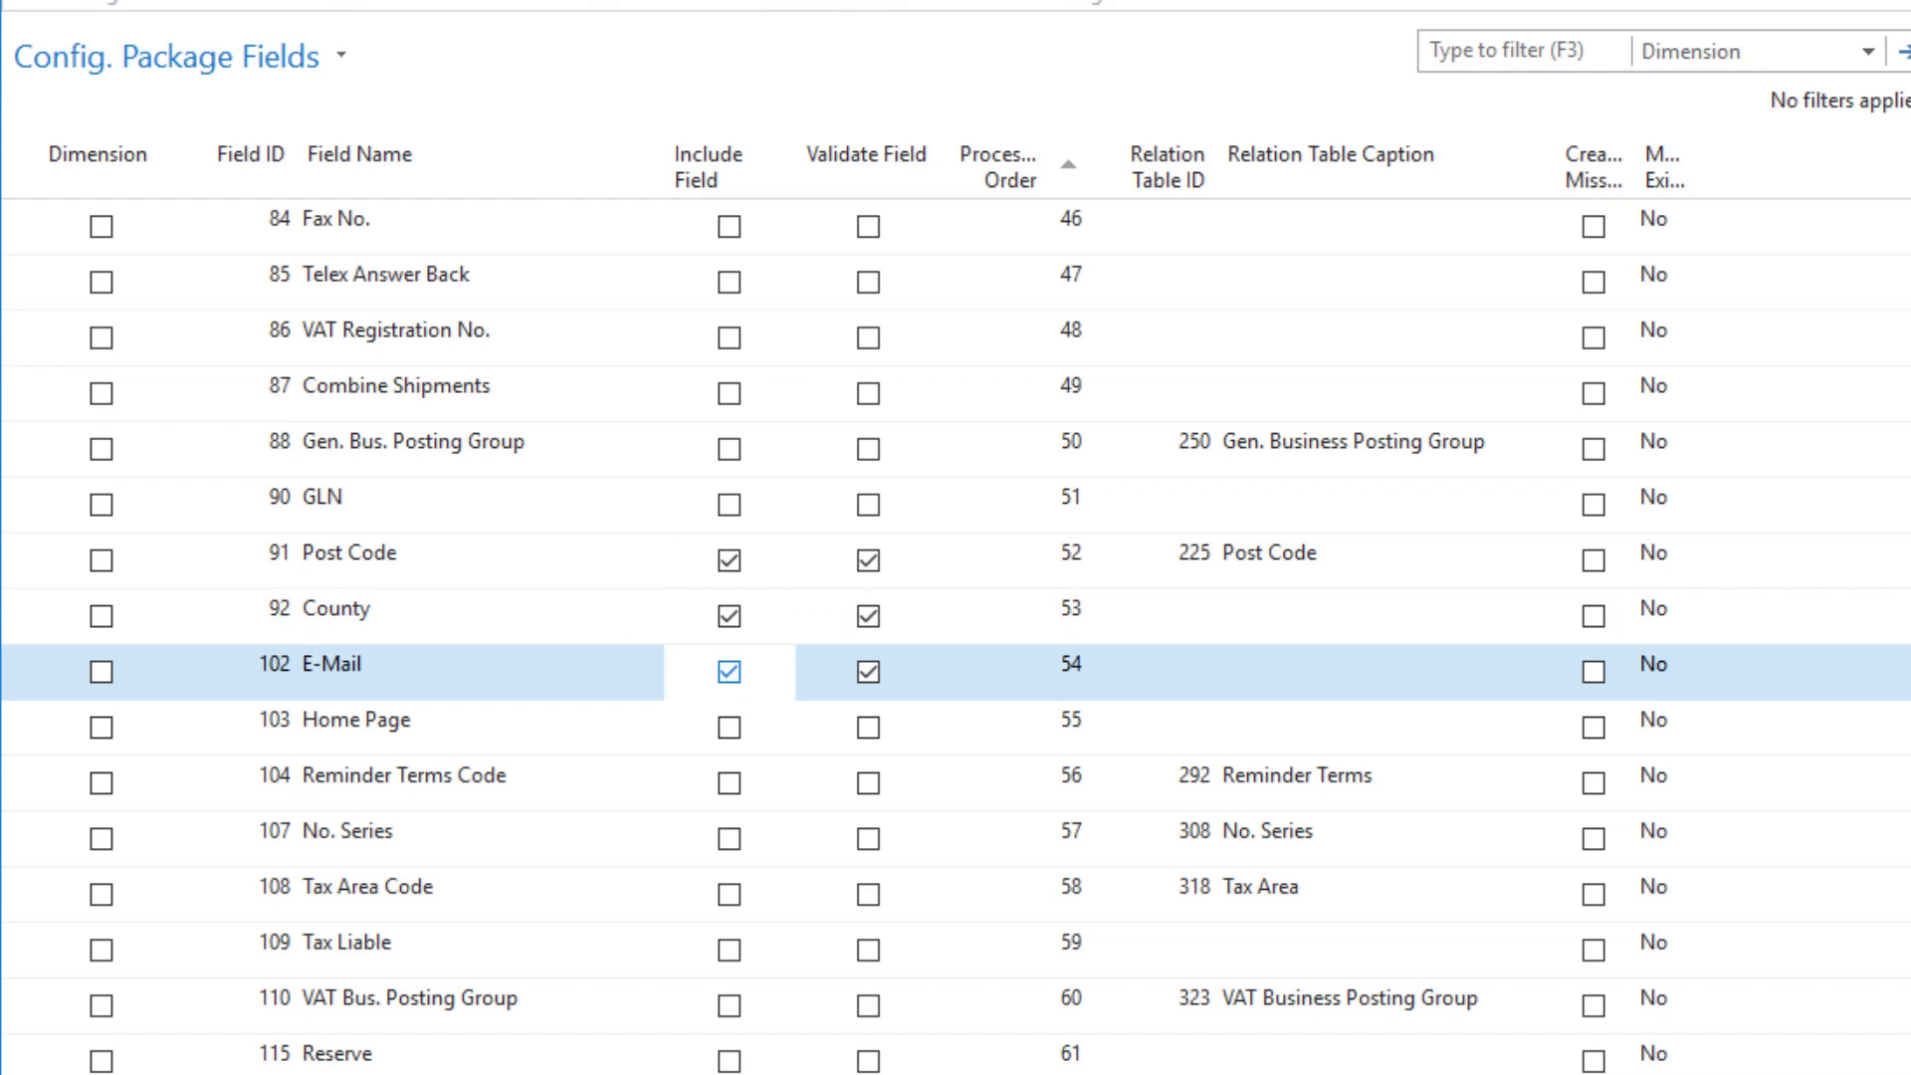
Review the package's Customer field list to check which fields are included
scroll(955, 637, down, 7)
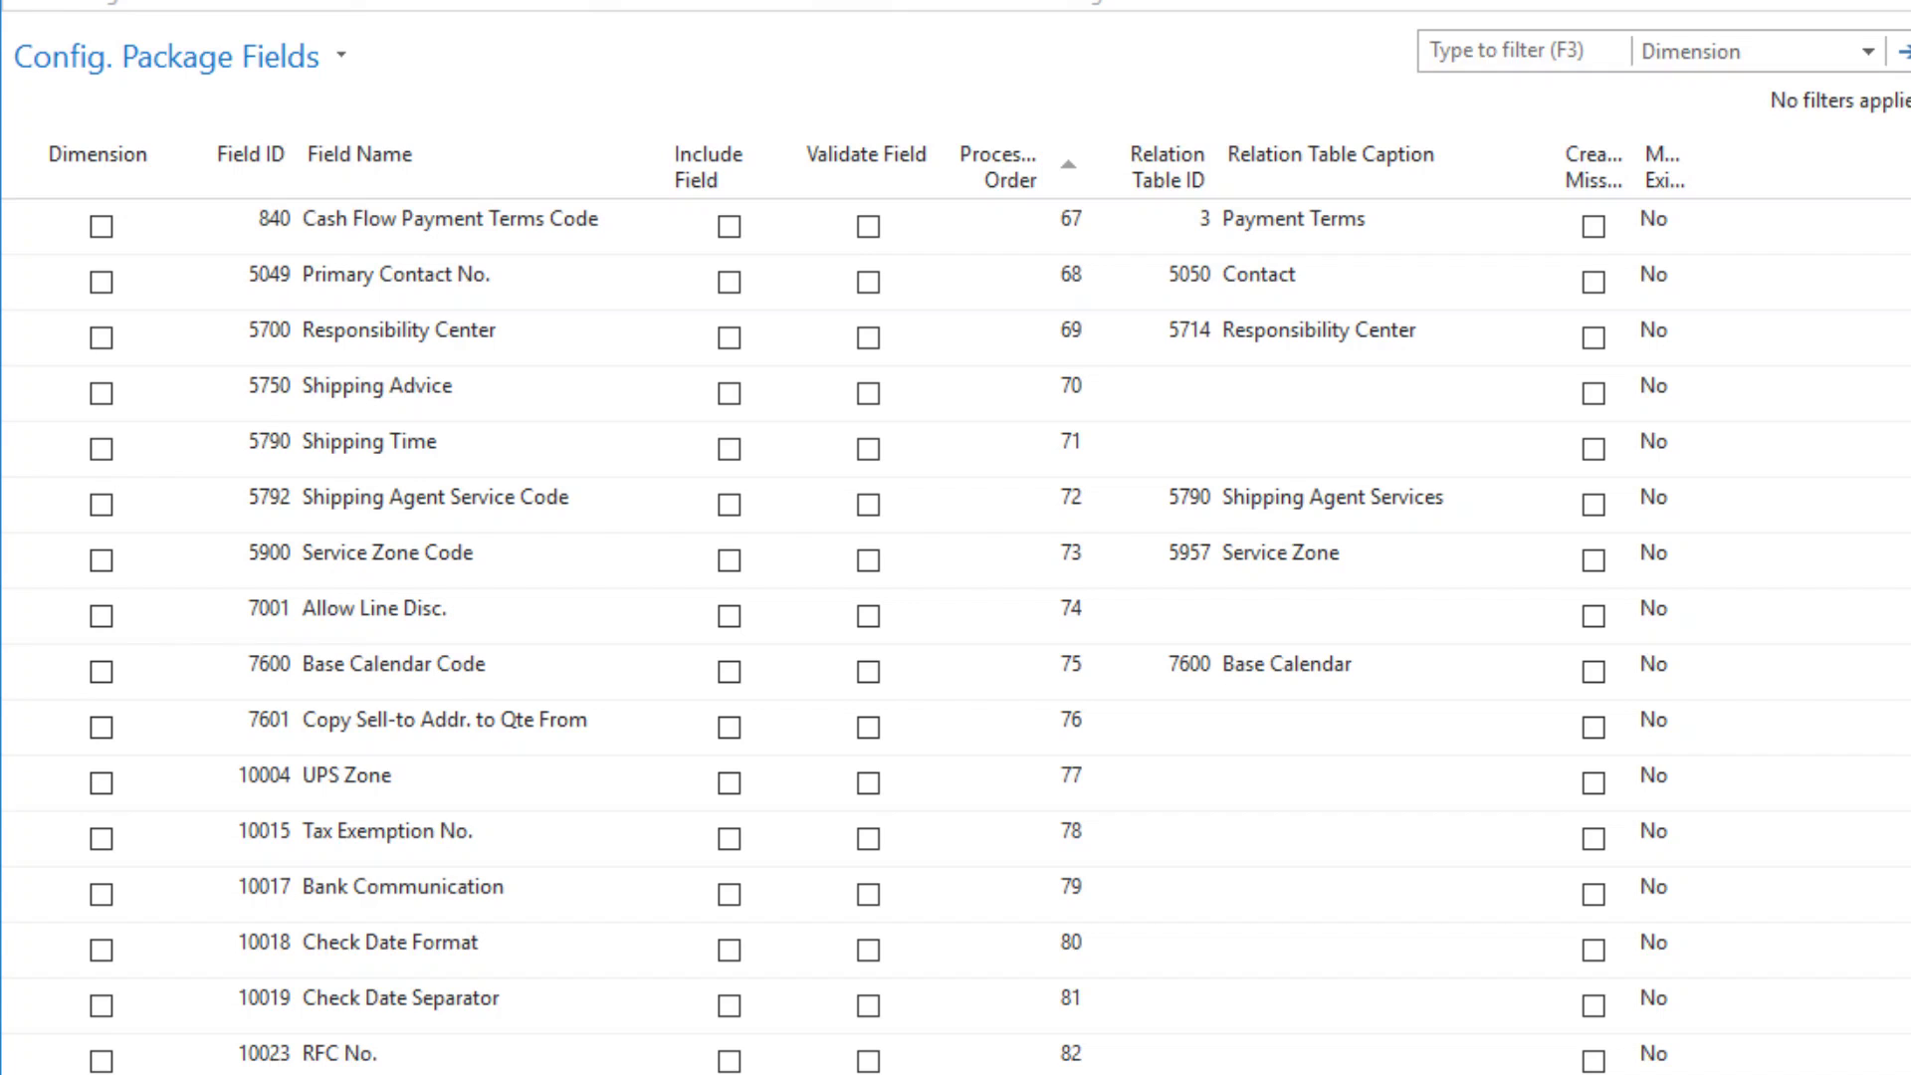
scroll(956, 637, down, 4)
scroll(956, 638, up, 10)
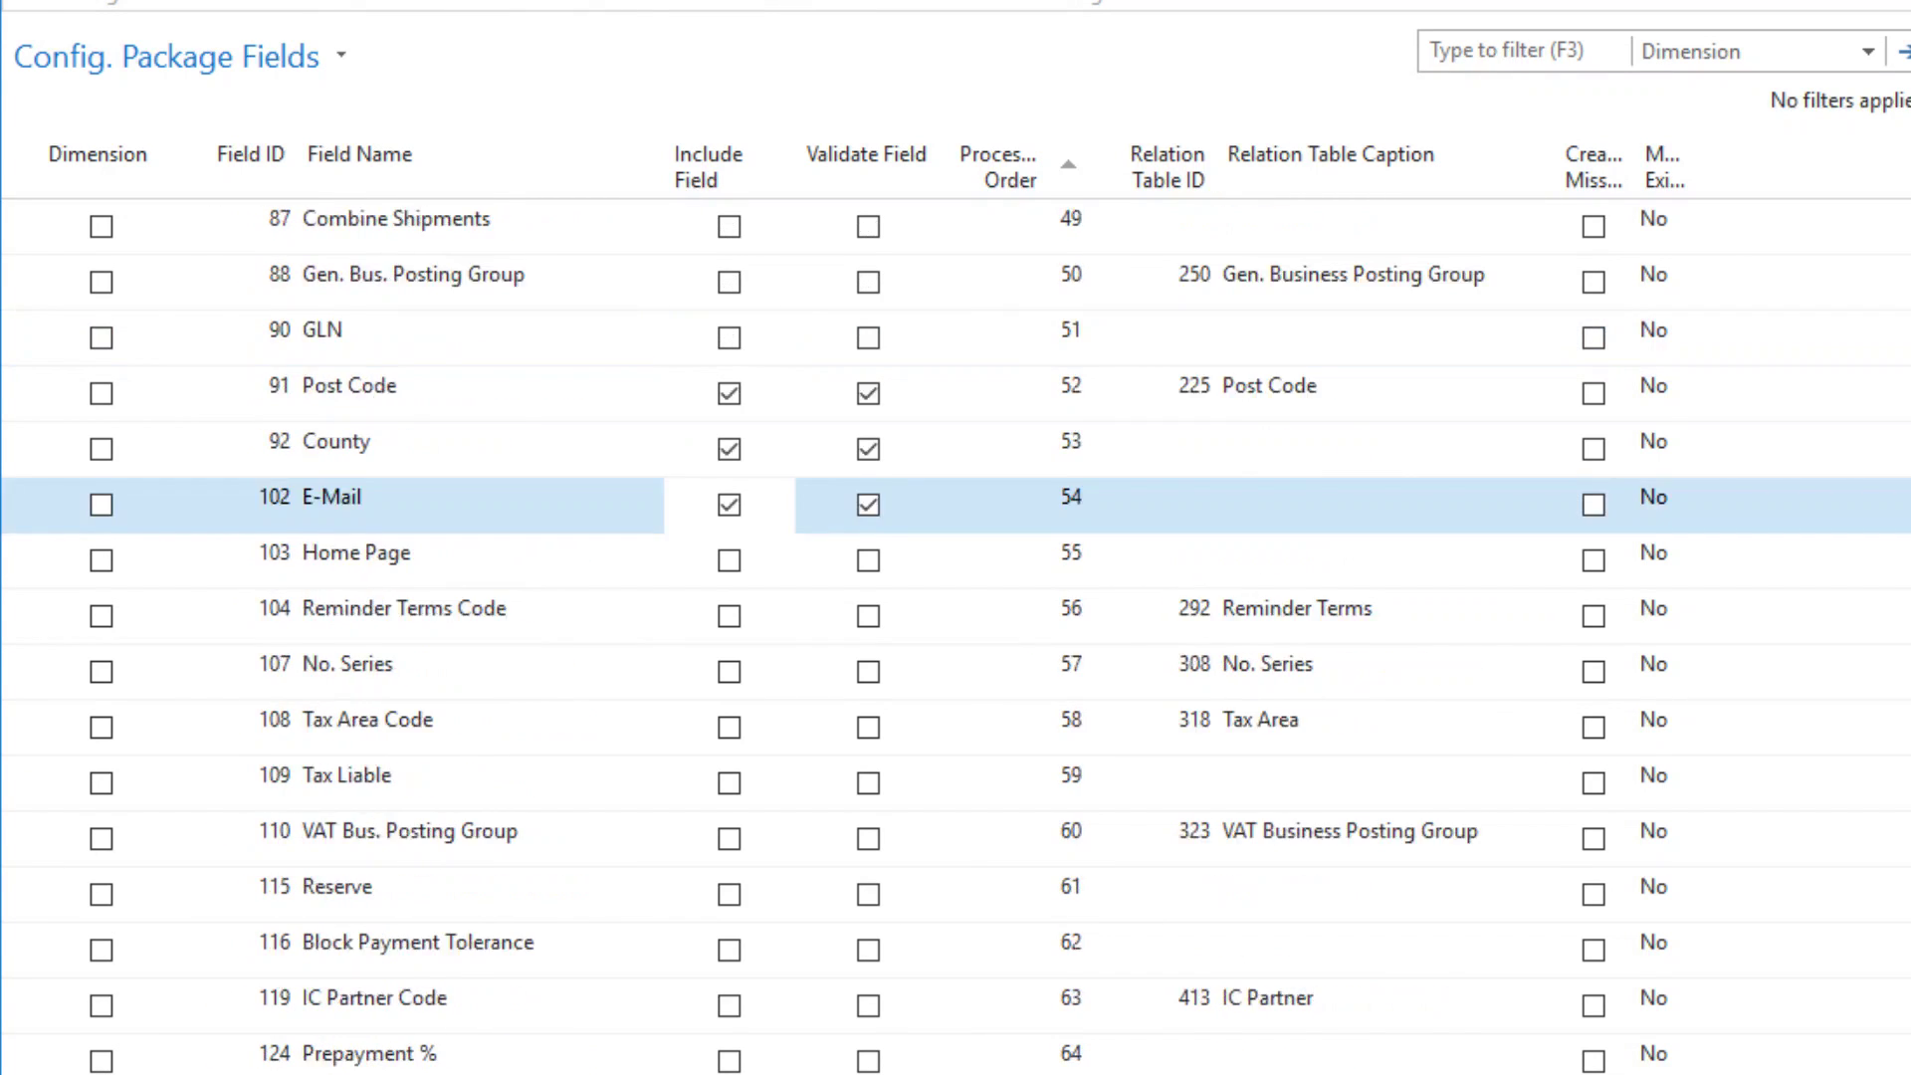
scroll(955, 637, up, 6)
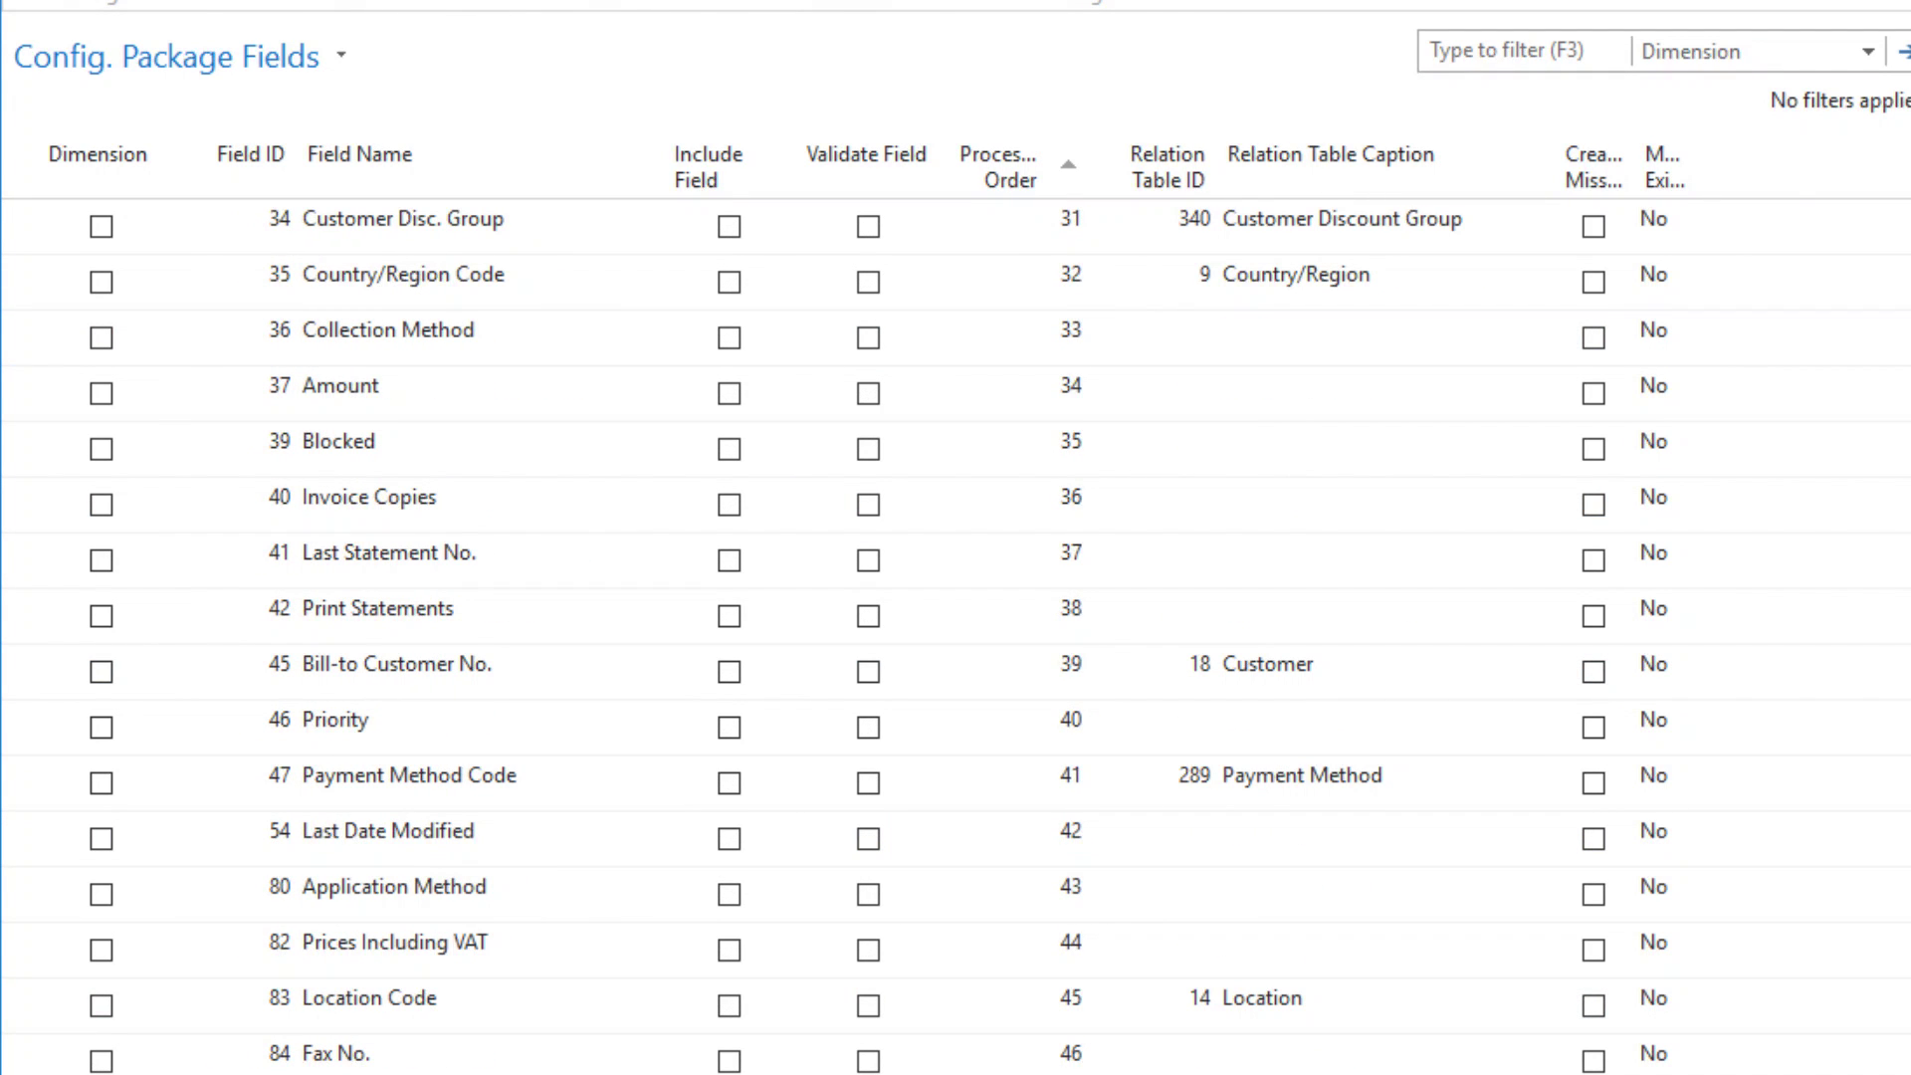
scroll(955, 637, up, 4)
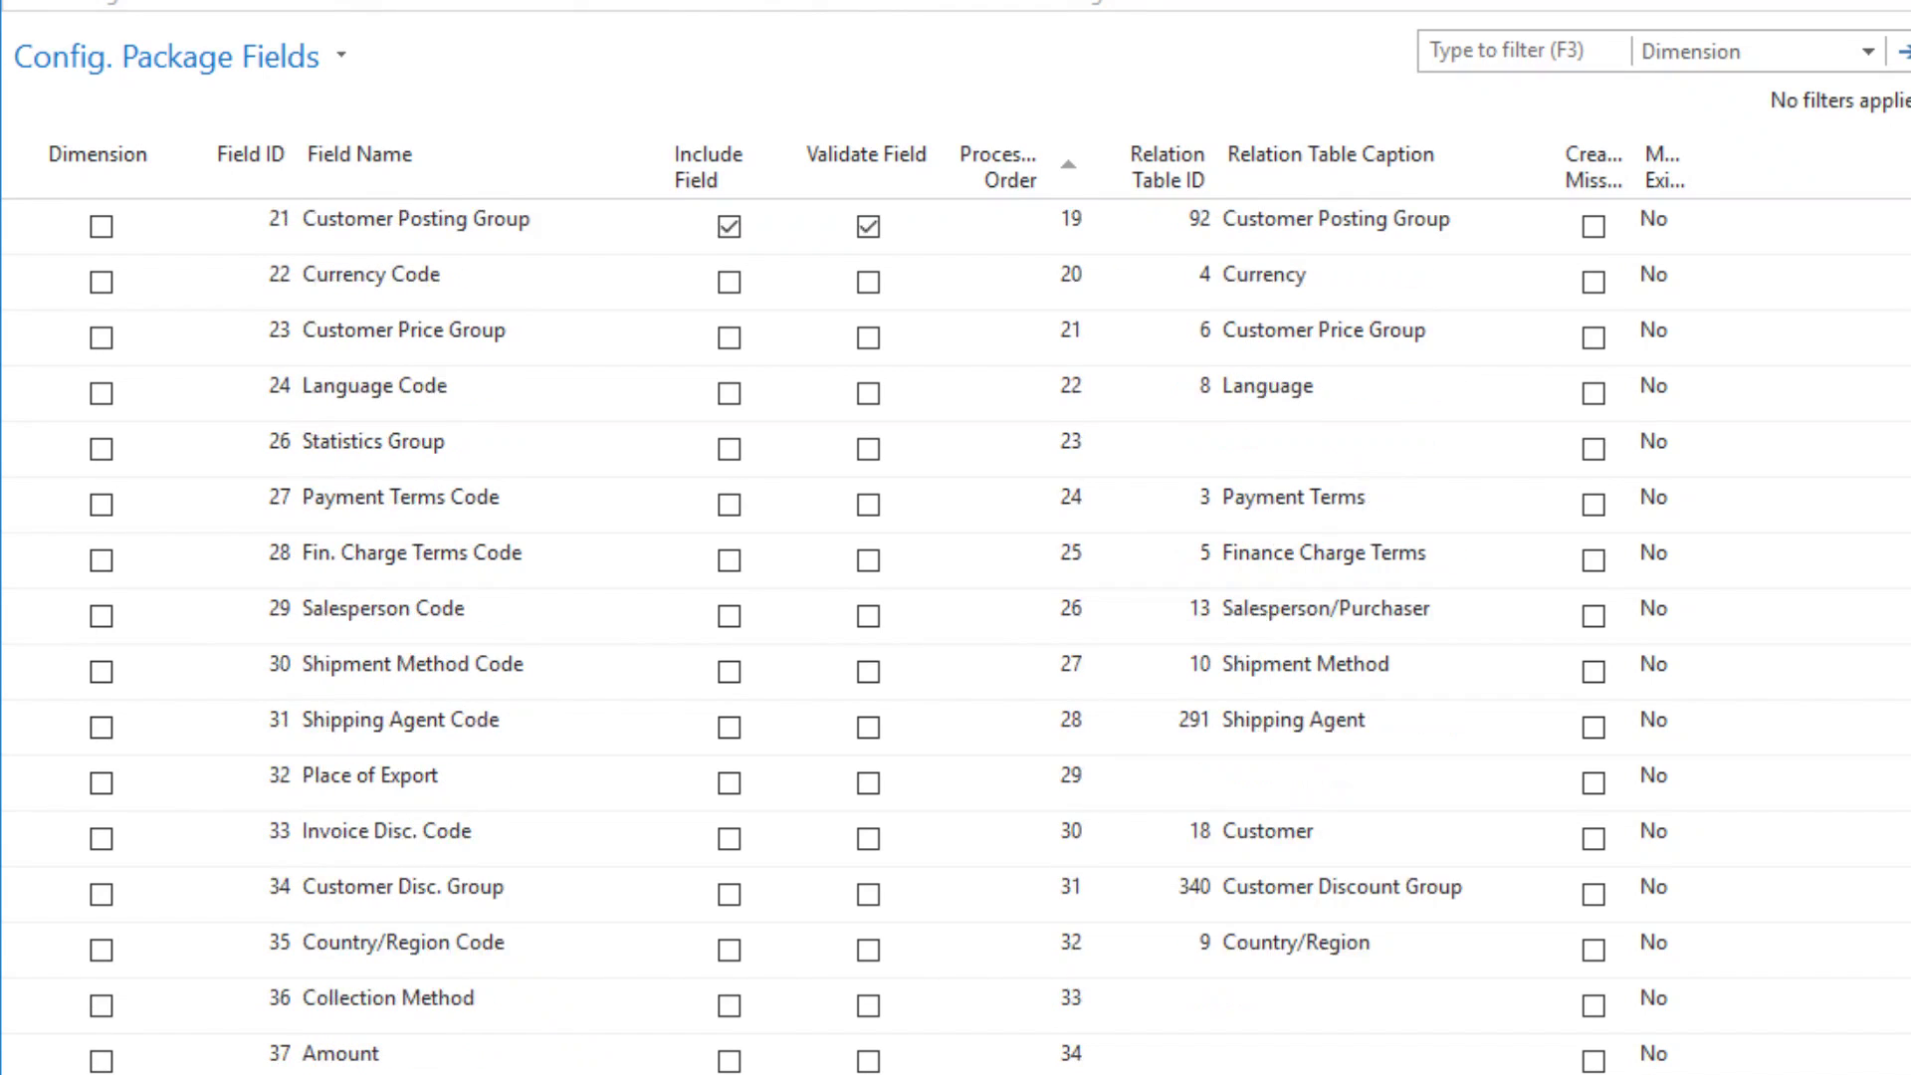
scroll(955, 637, up, 5)
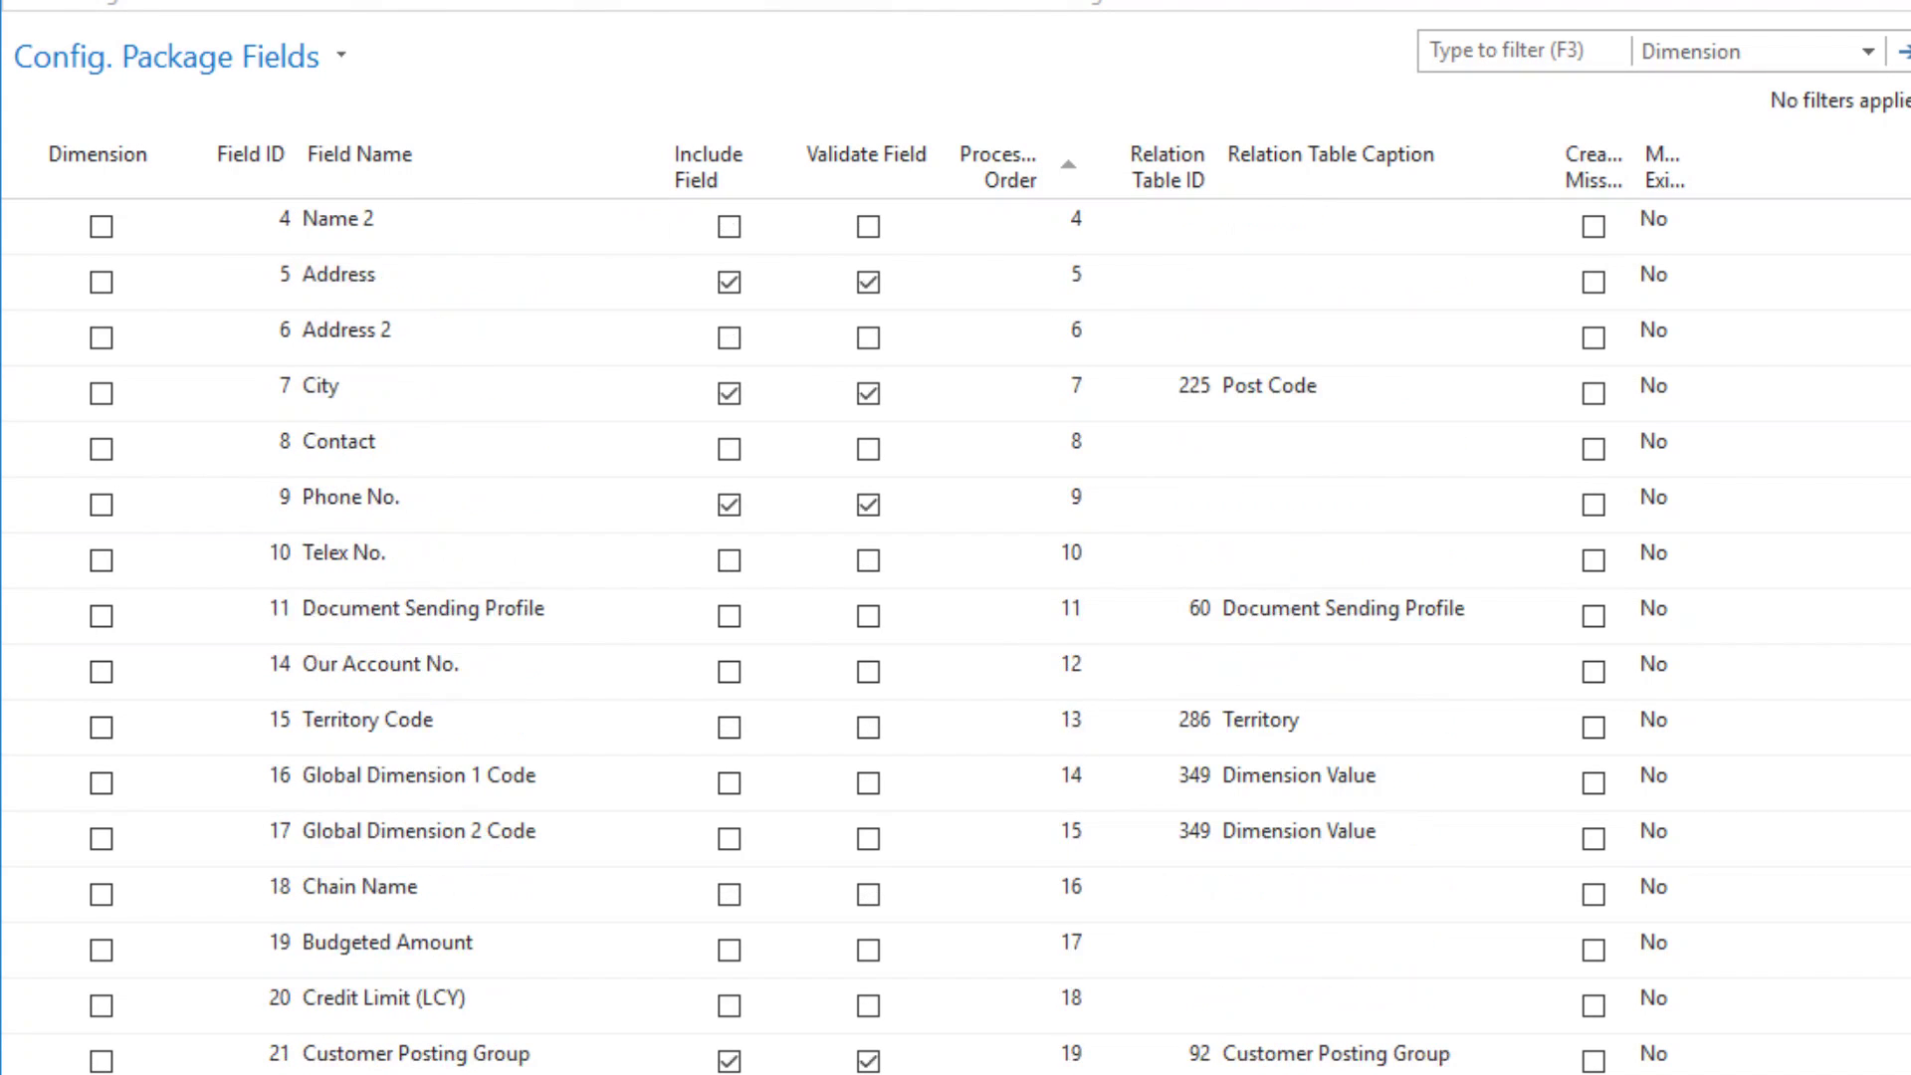
scroll(955, 637, up, 1)
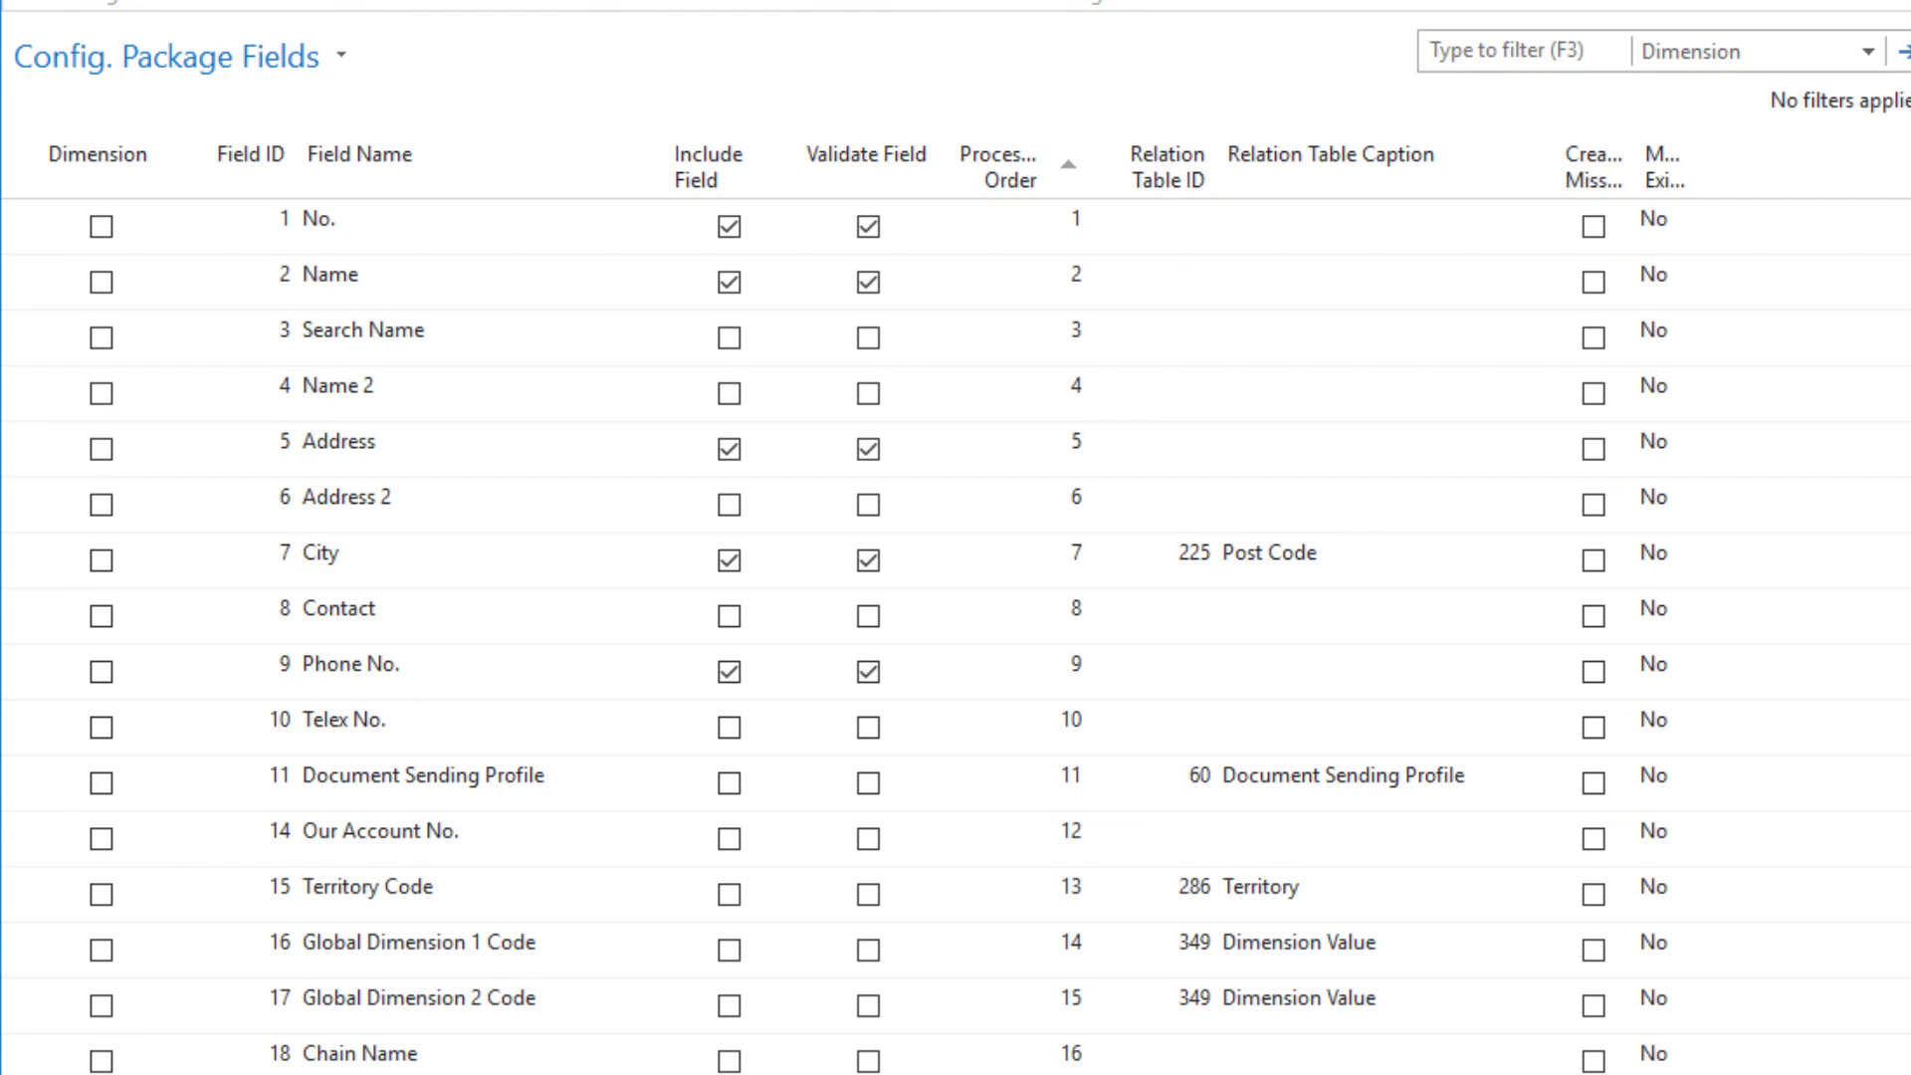
Include the Gen. Bus. Posting Group field in the package's Customer table and close the field list
scroll(956, 638, down, 2)
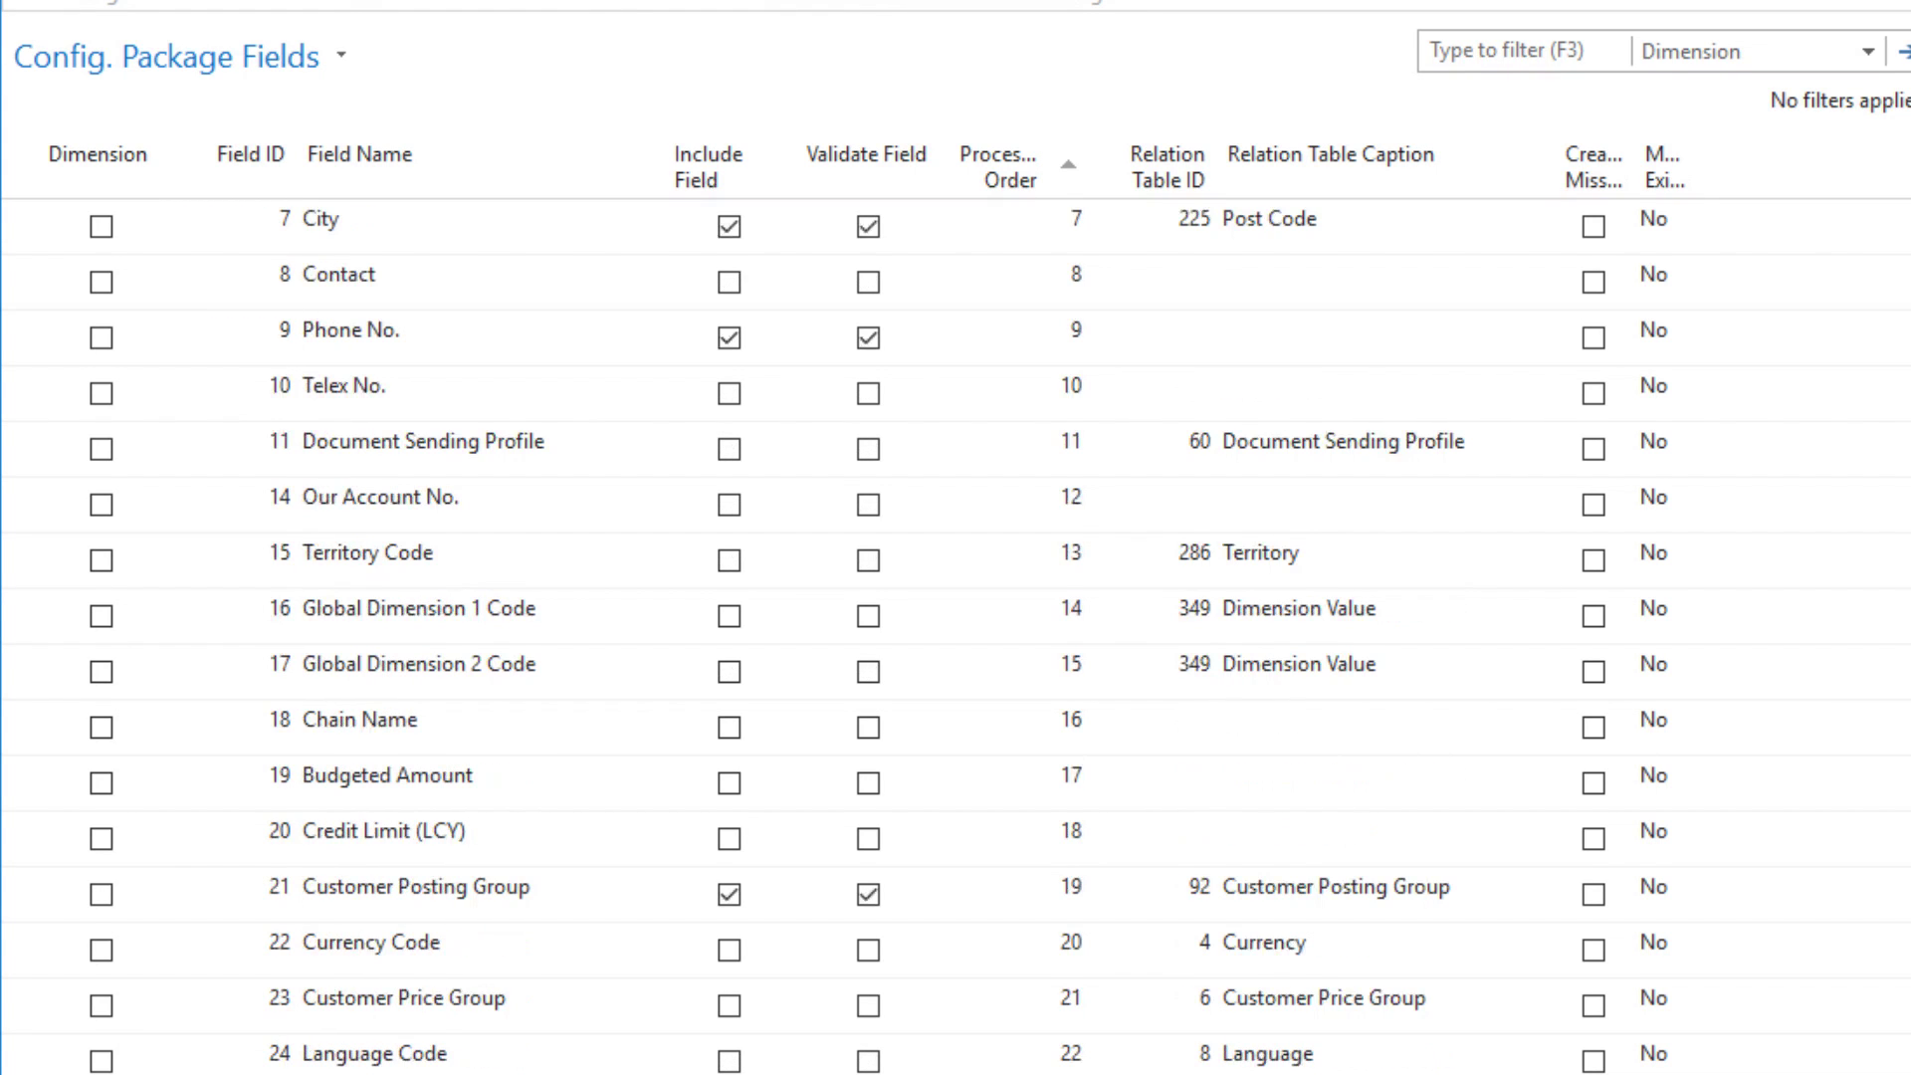
scroll(955, 637, down, 1)
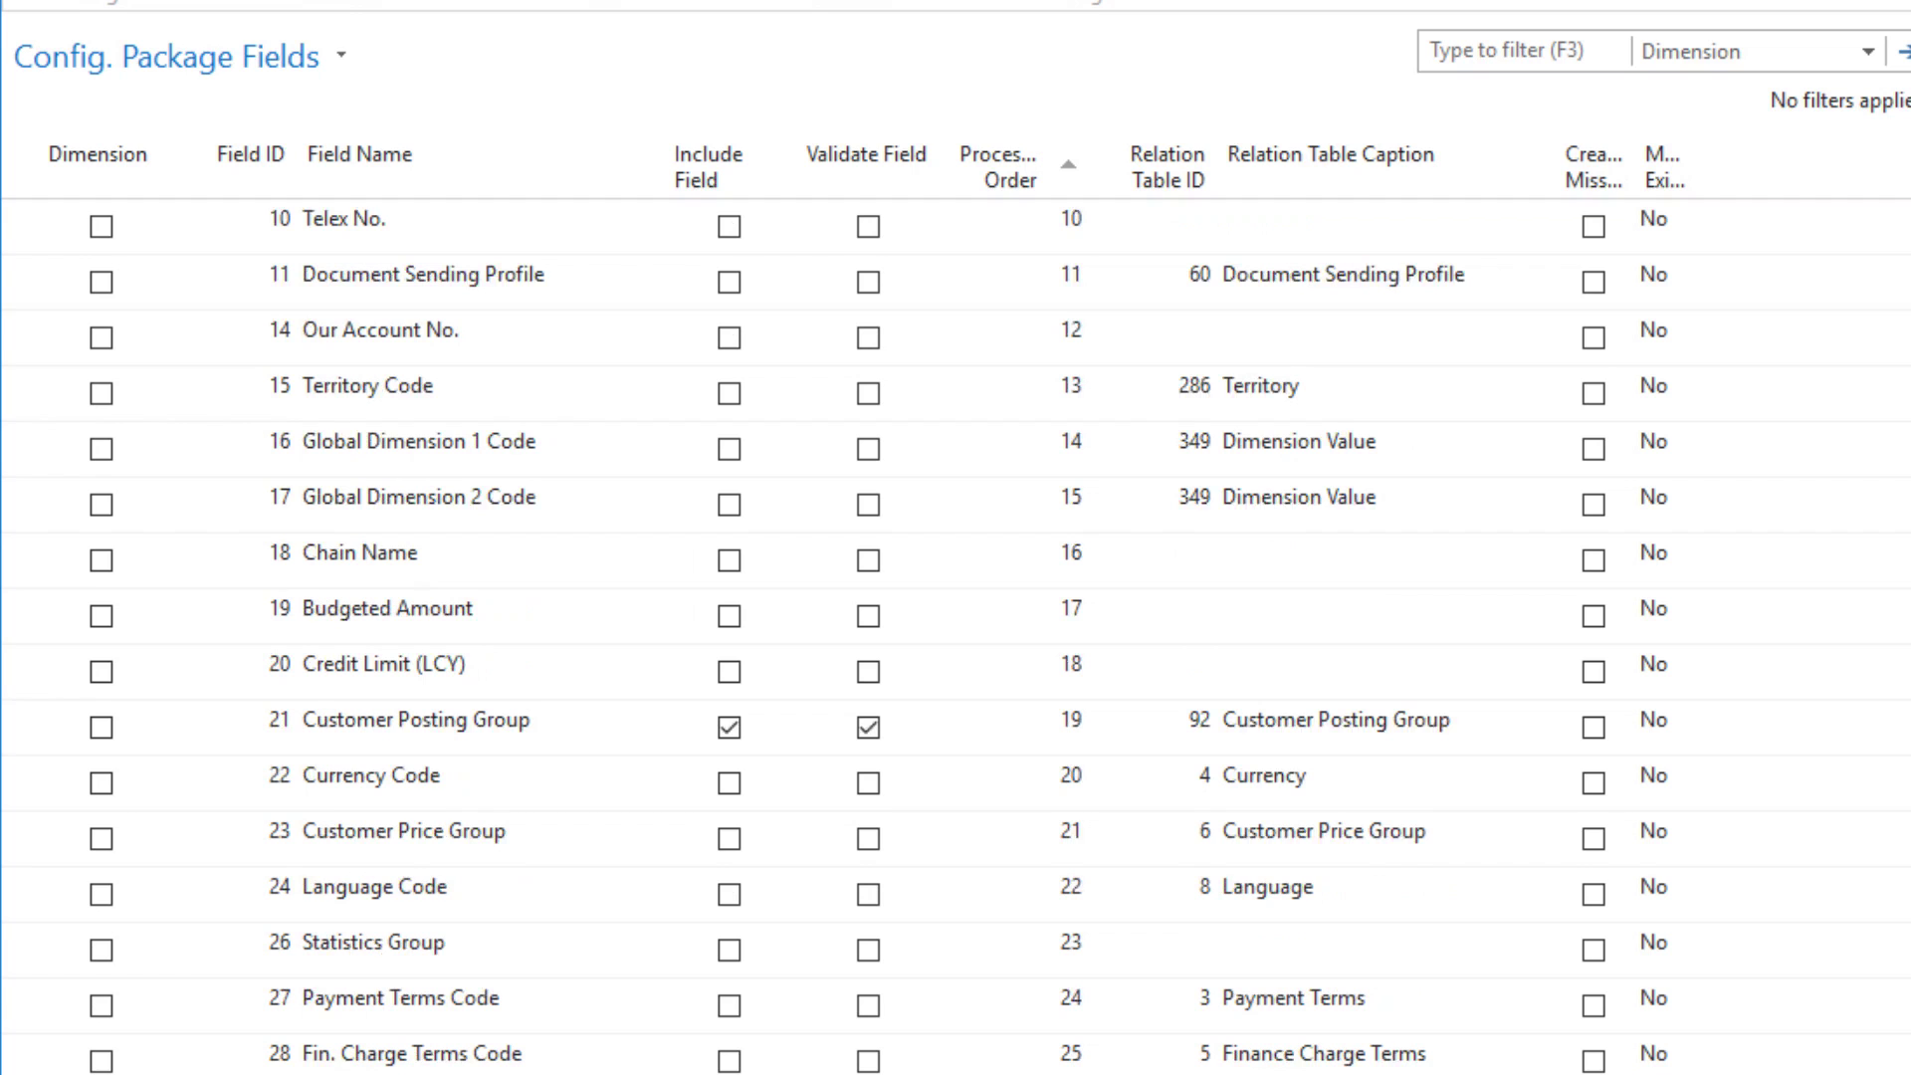
scroll(956, 637, down, 1)
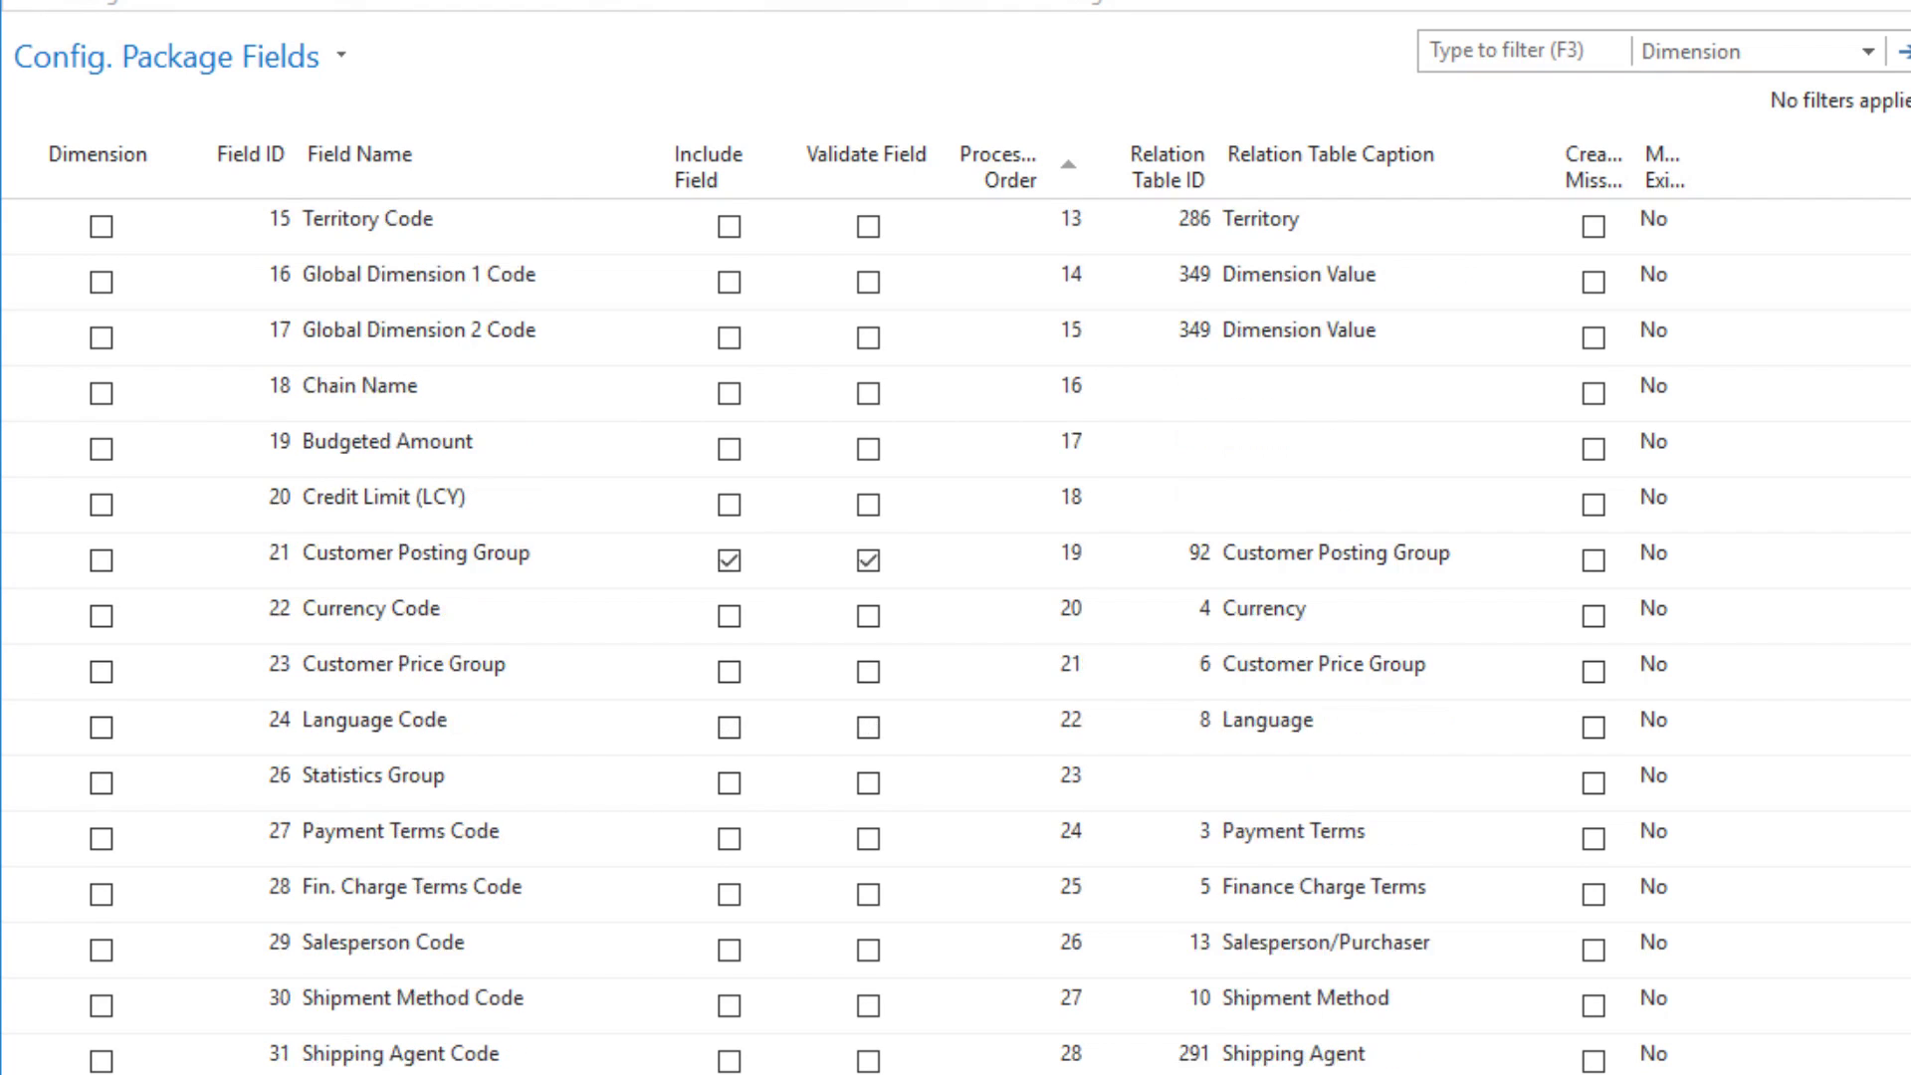
scroll(956, 637, down, 3)
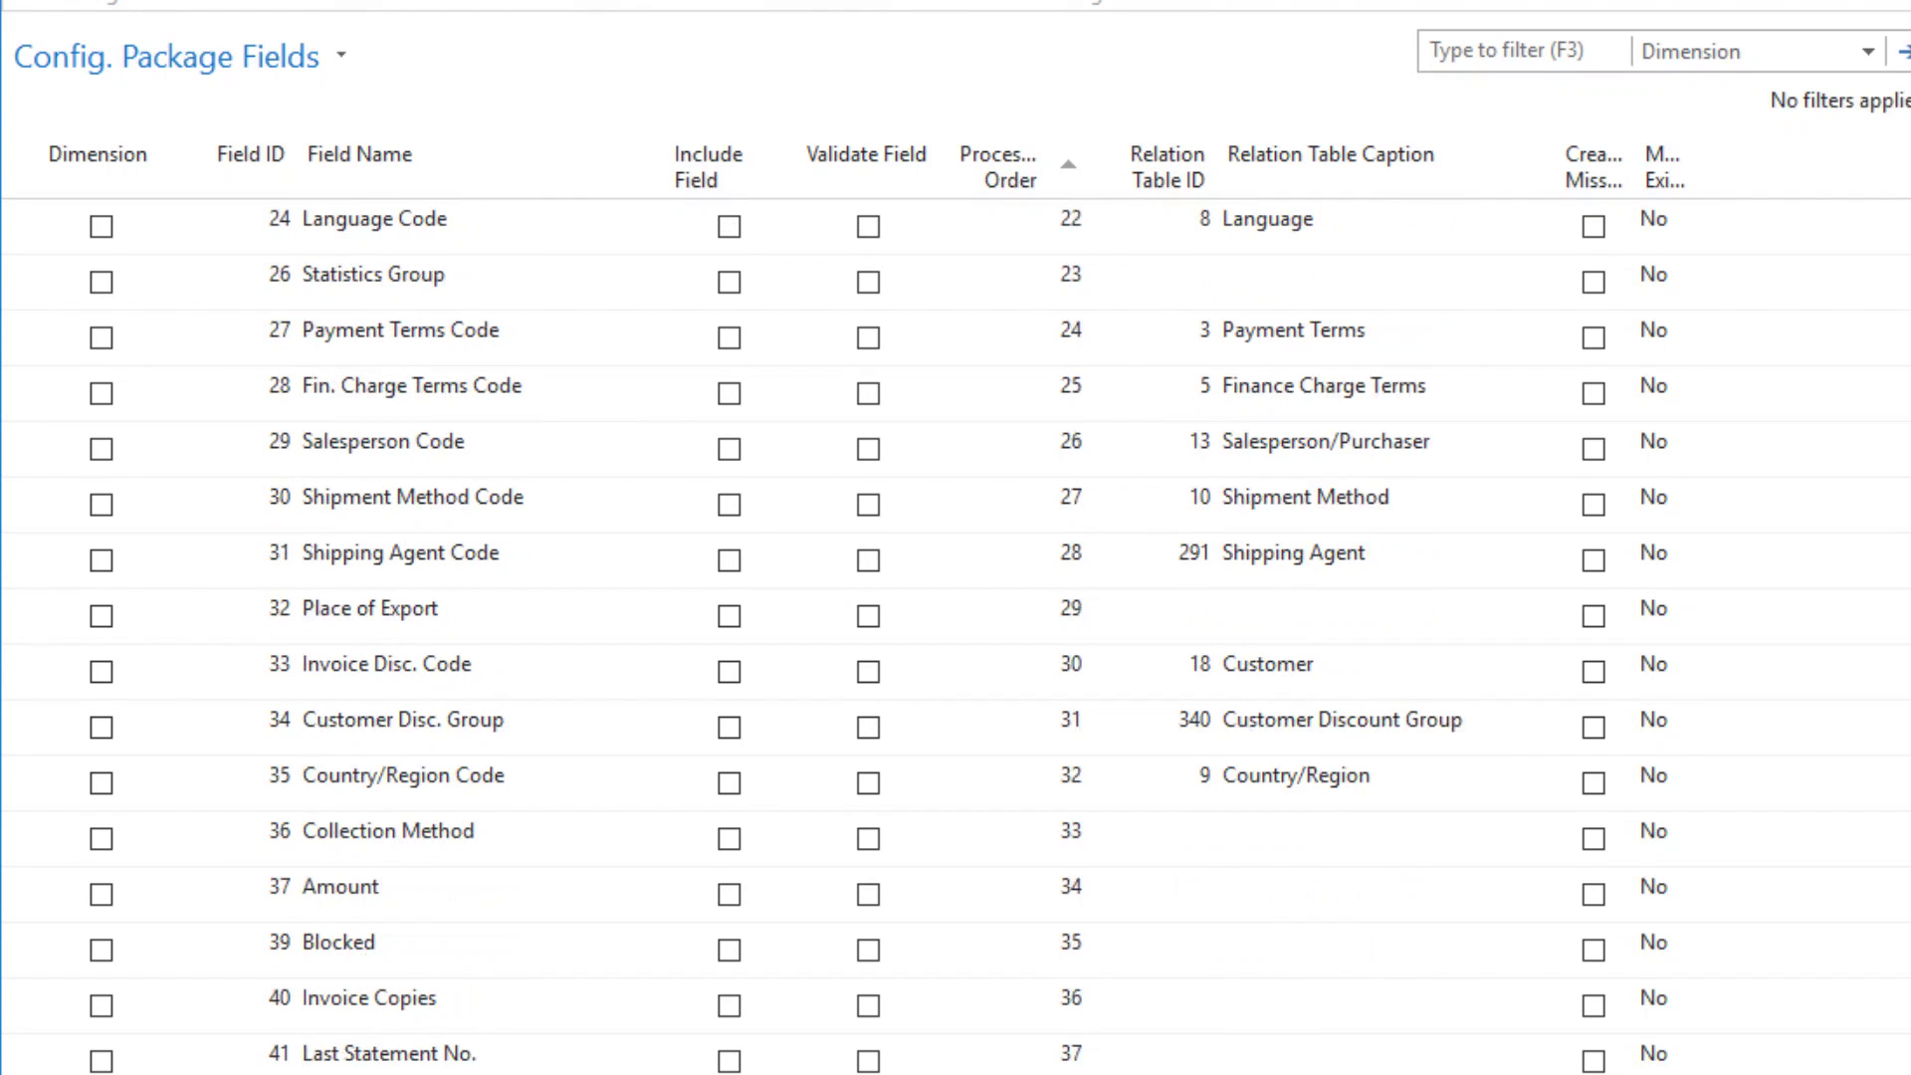
scroll(956, 637, down, 5)
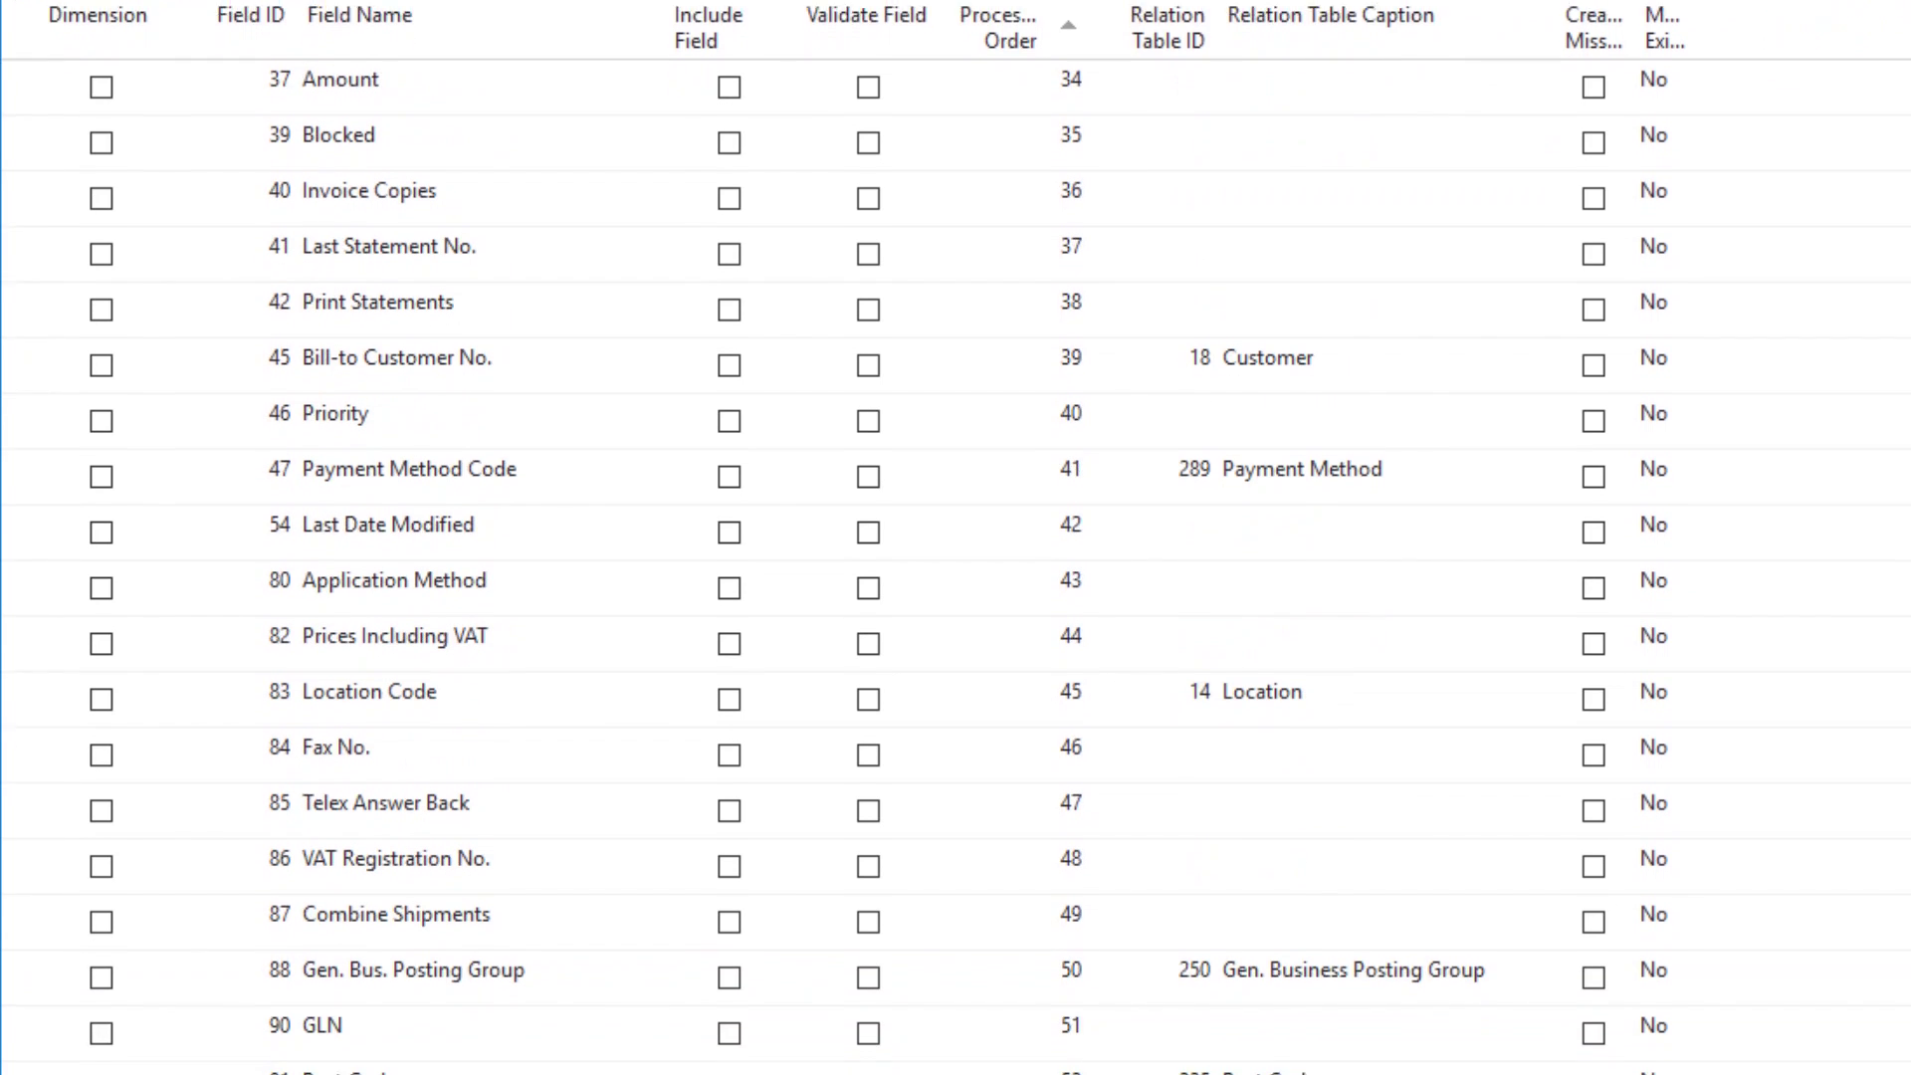
click(728, 934)
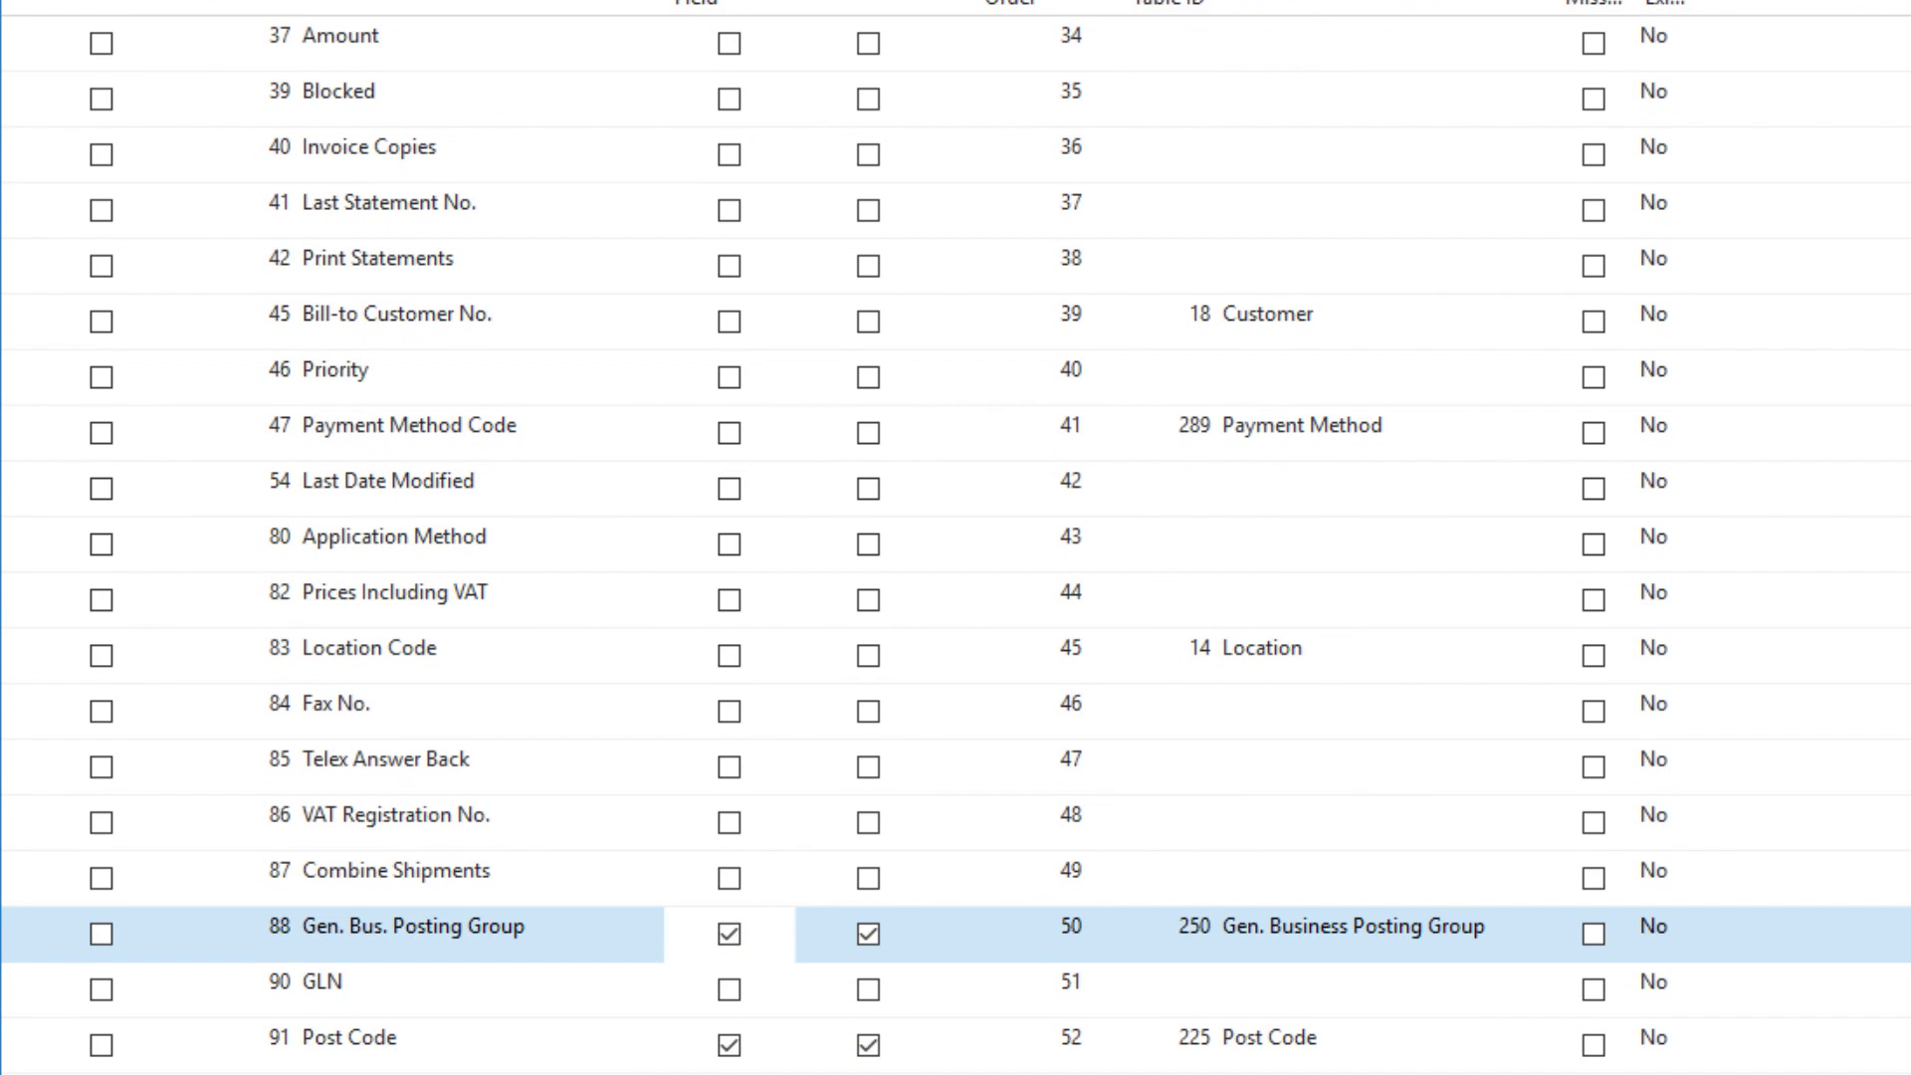
click(1814, 1025)
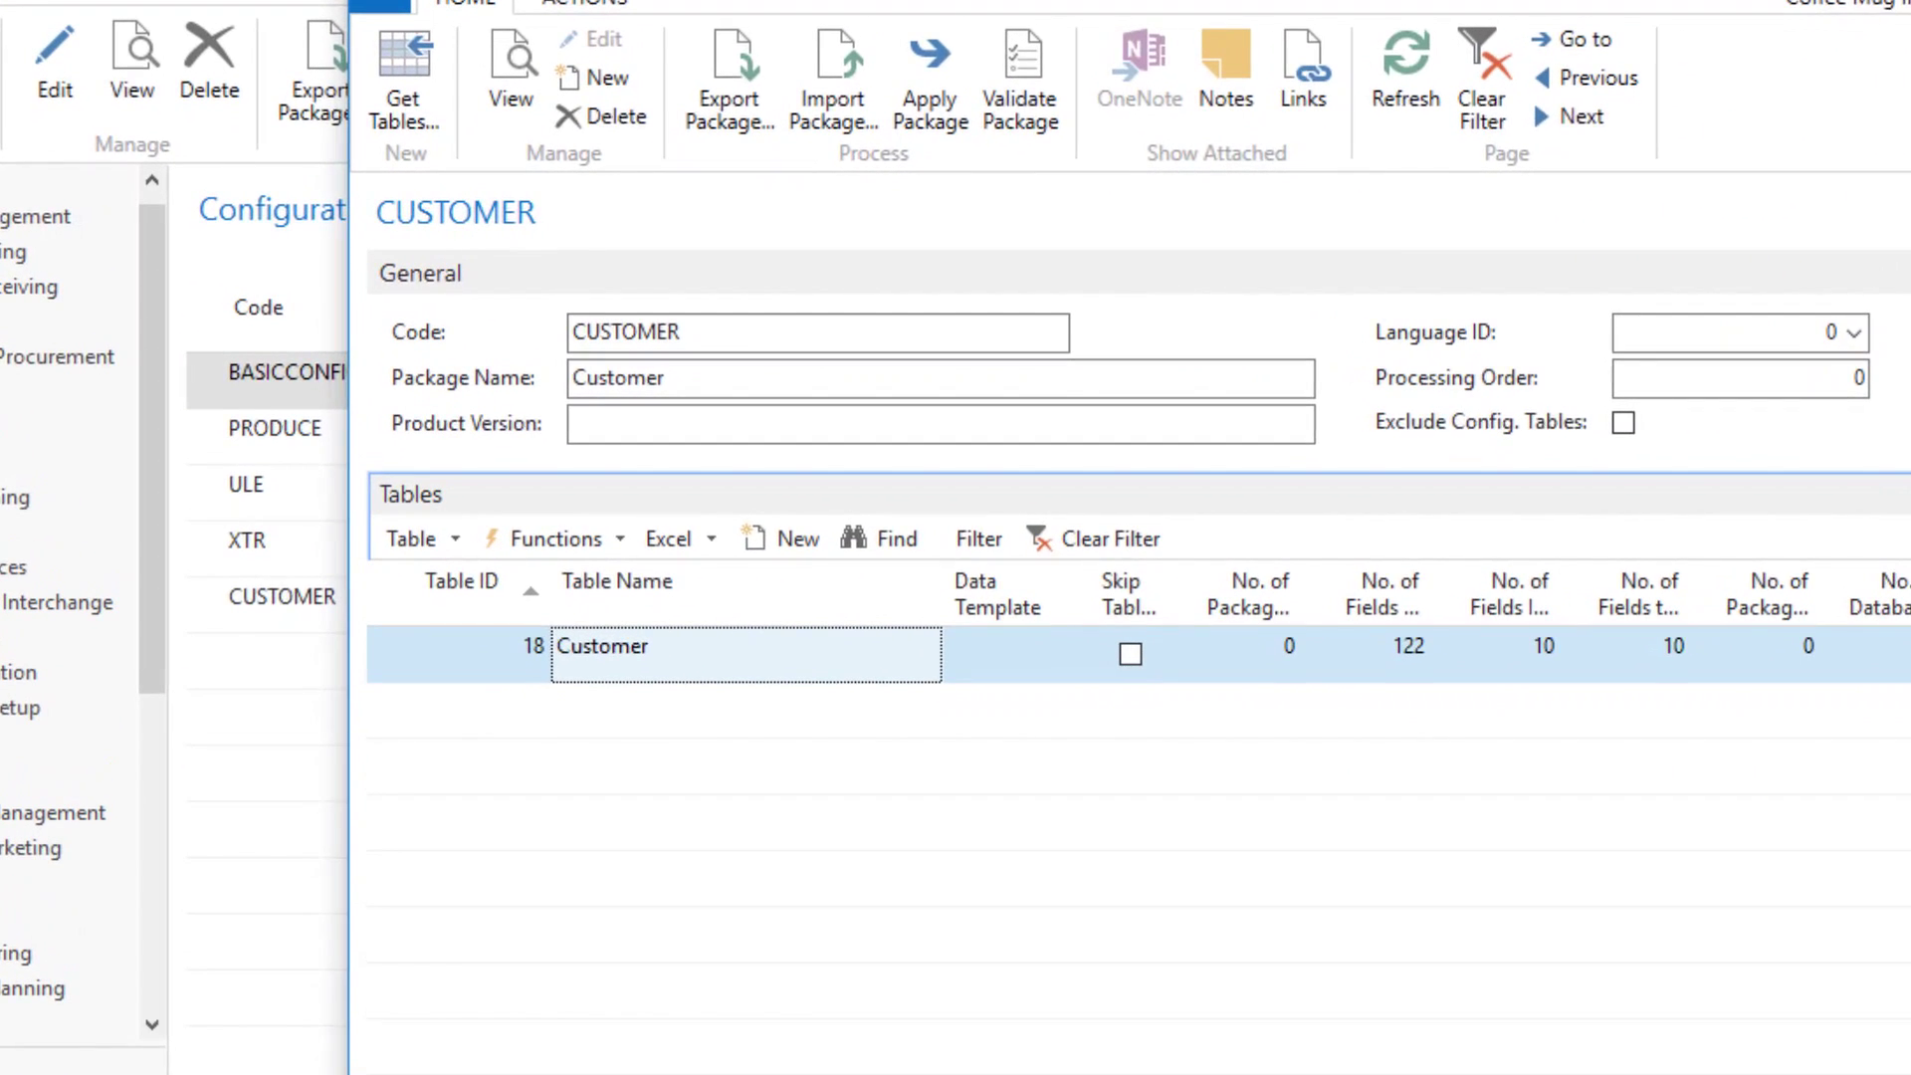
Export the package's Customer table to Excel, open the exported workbook and switch to Excel
click(669, 539)
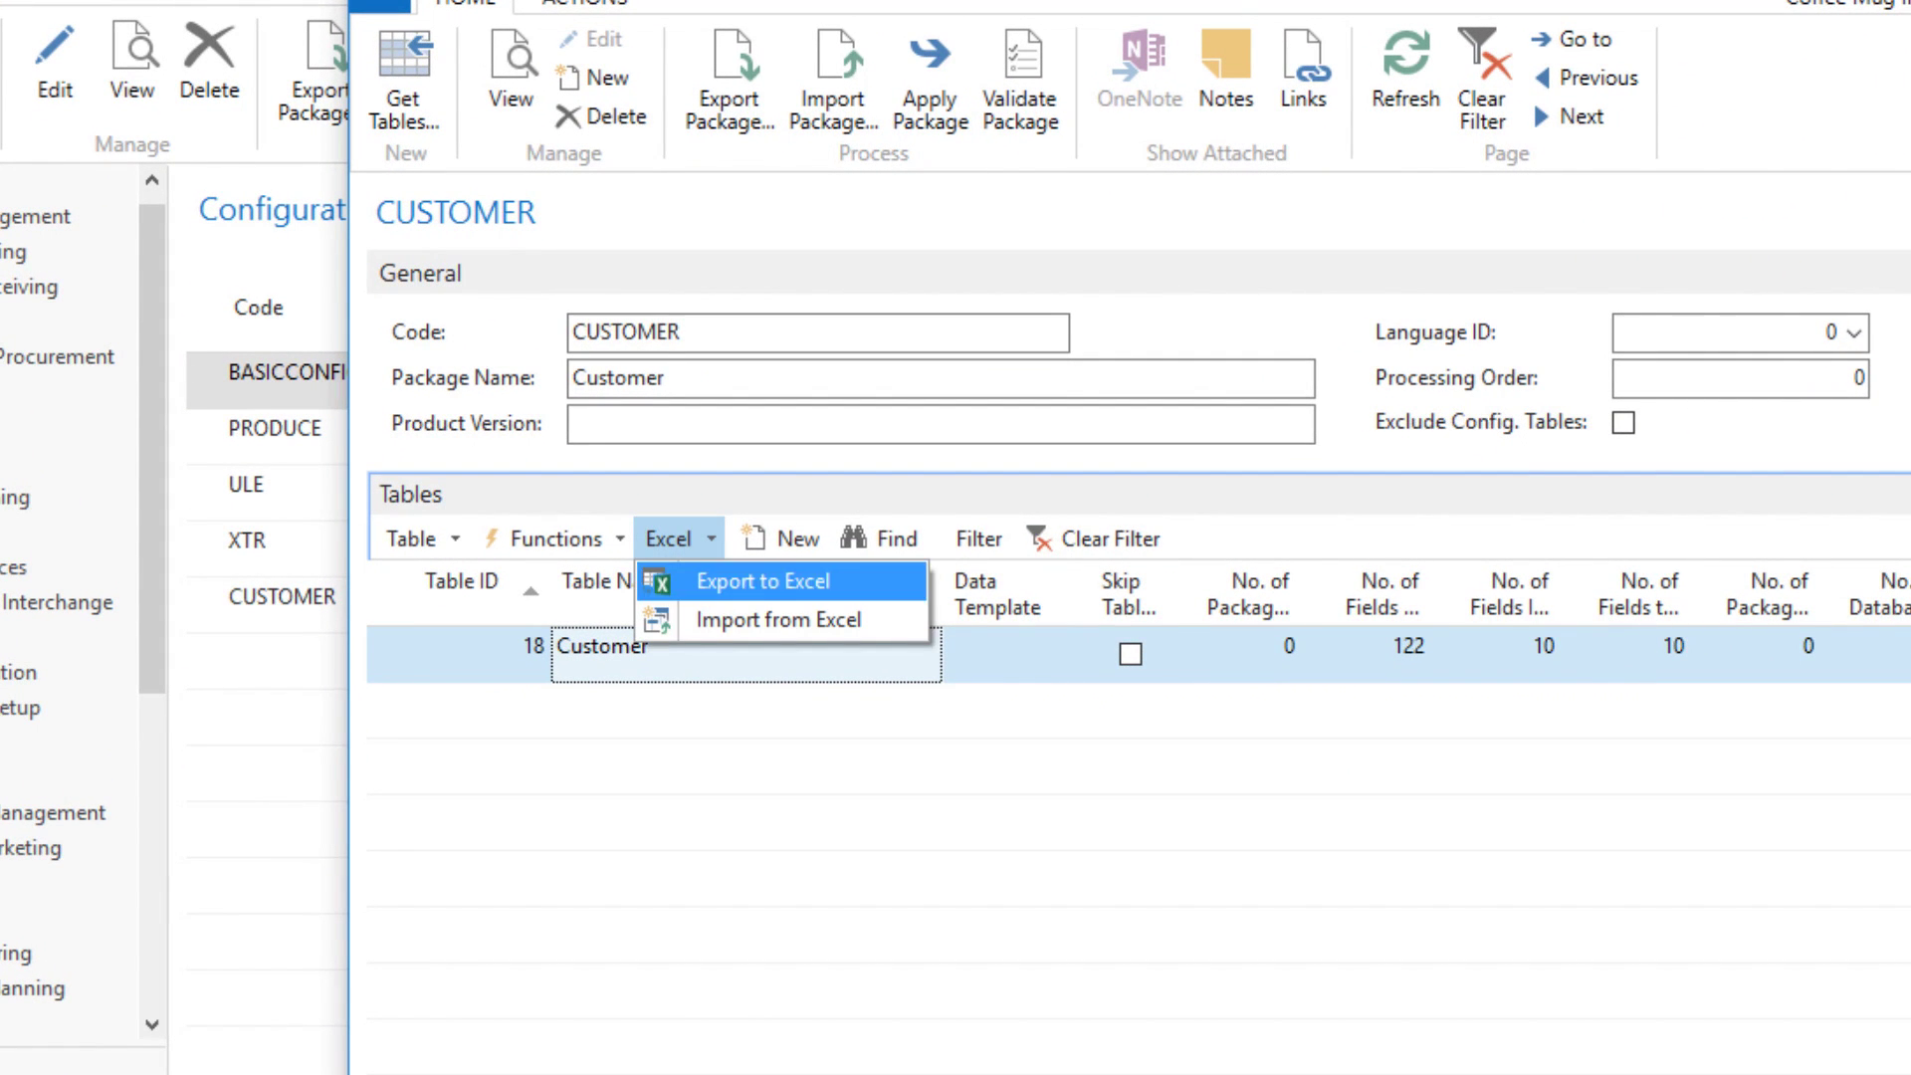
click(763, 581)
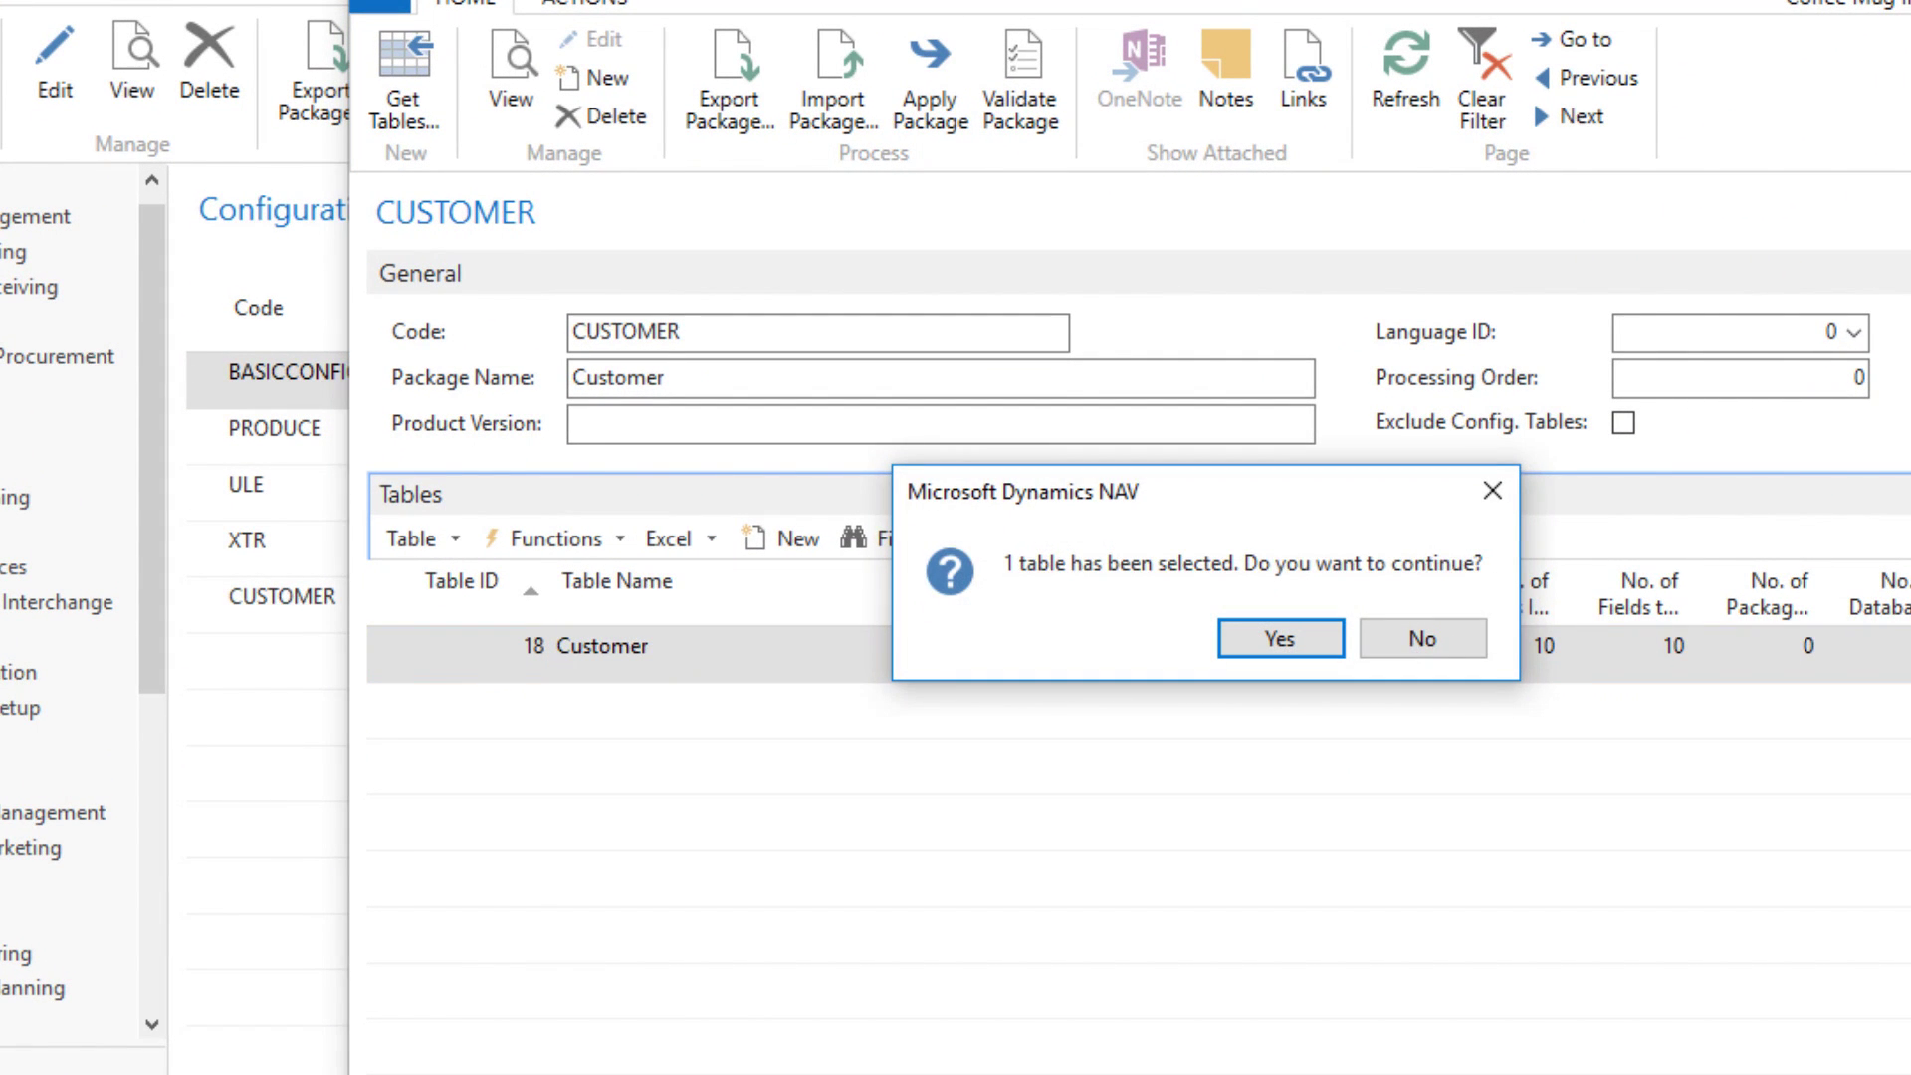
click(1280, 638)
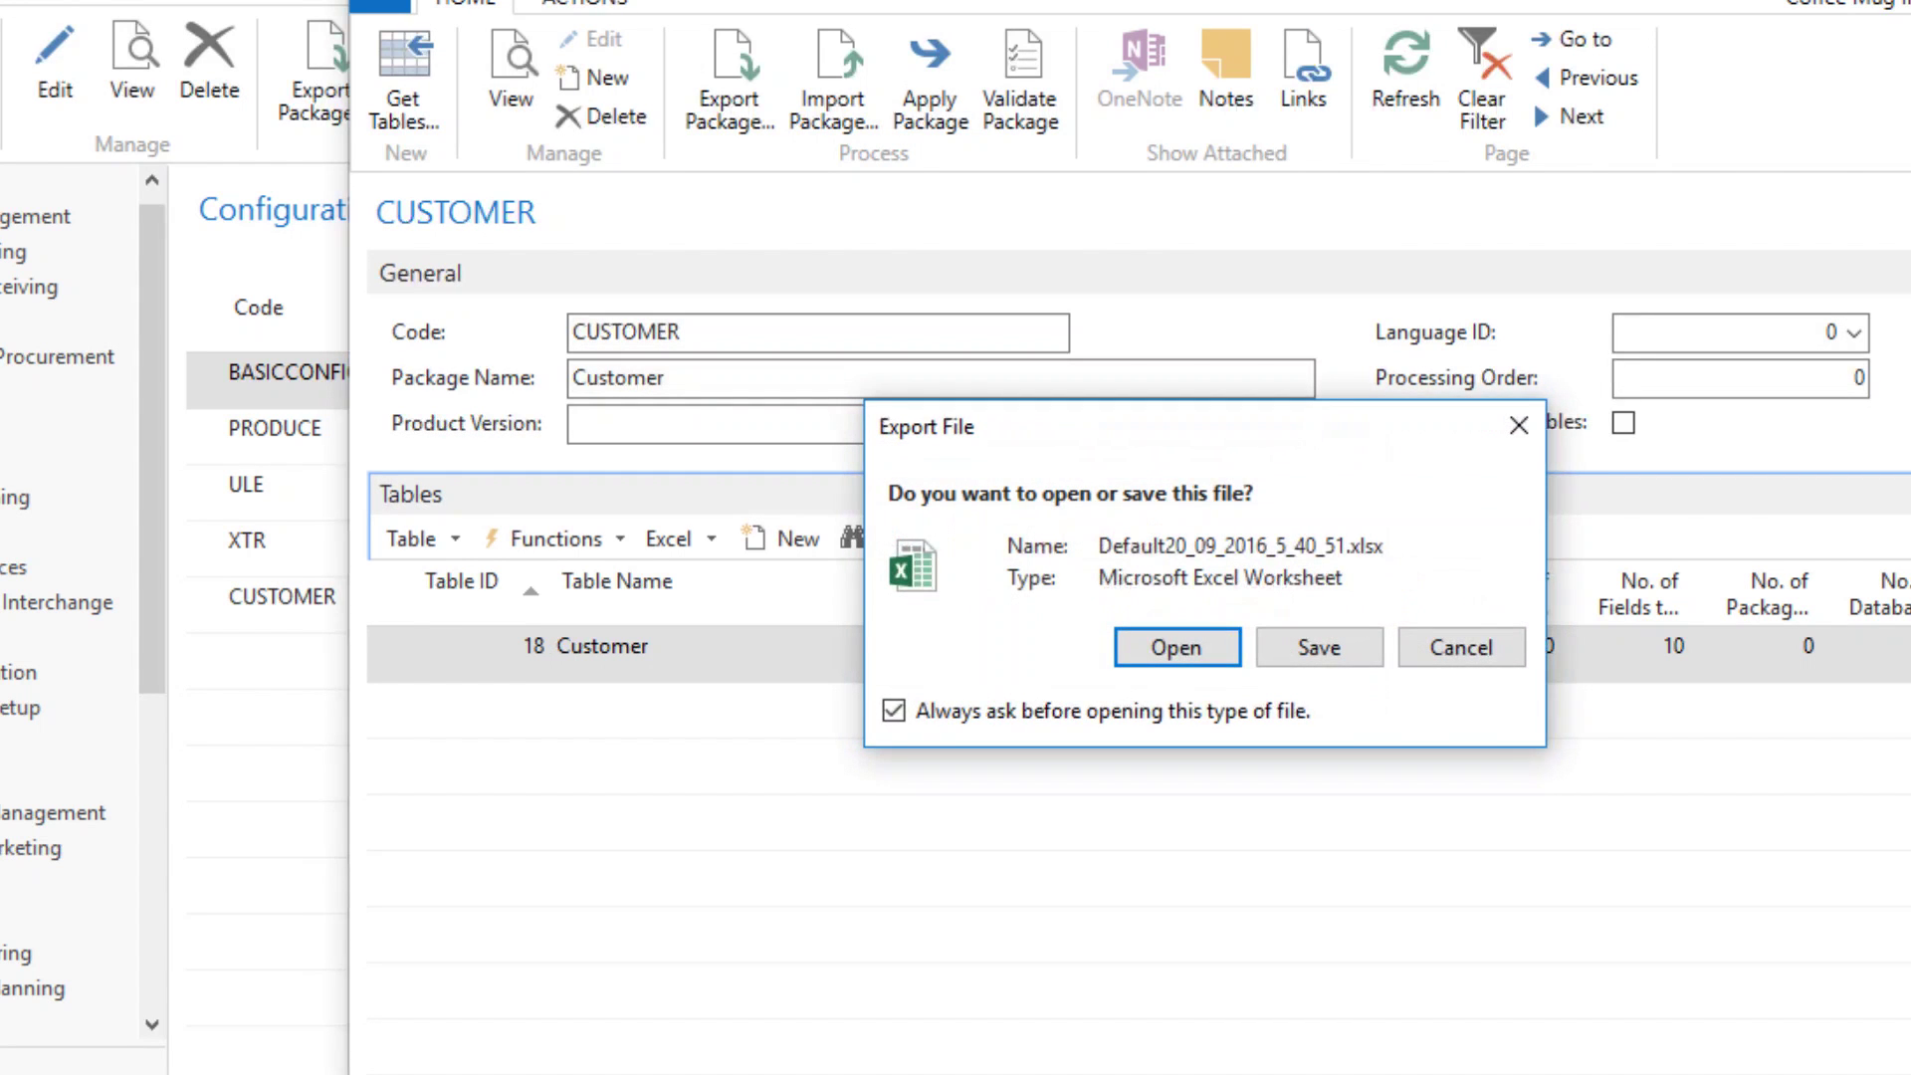
click(1176, 647)
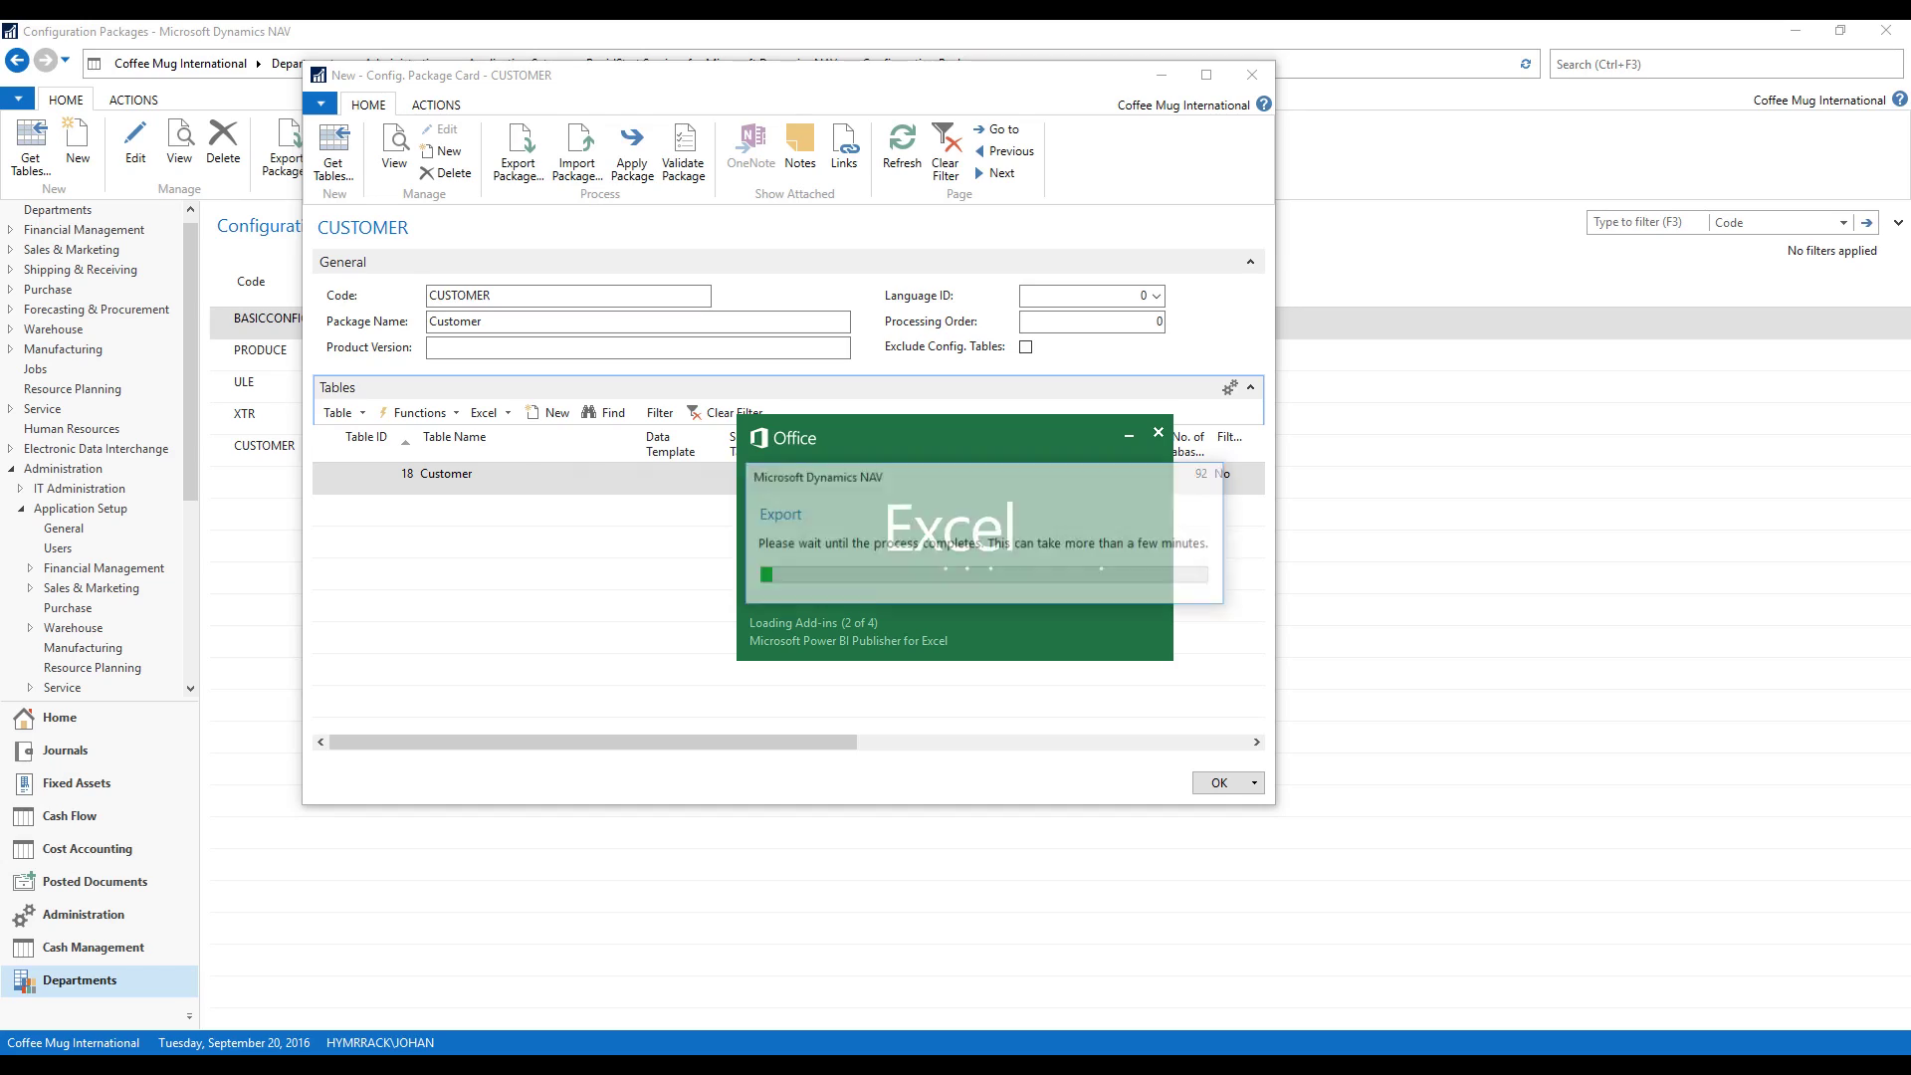
key(alt+Tab)
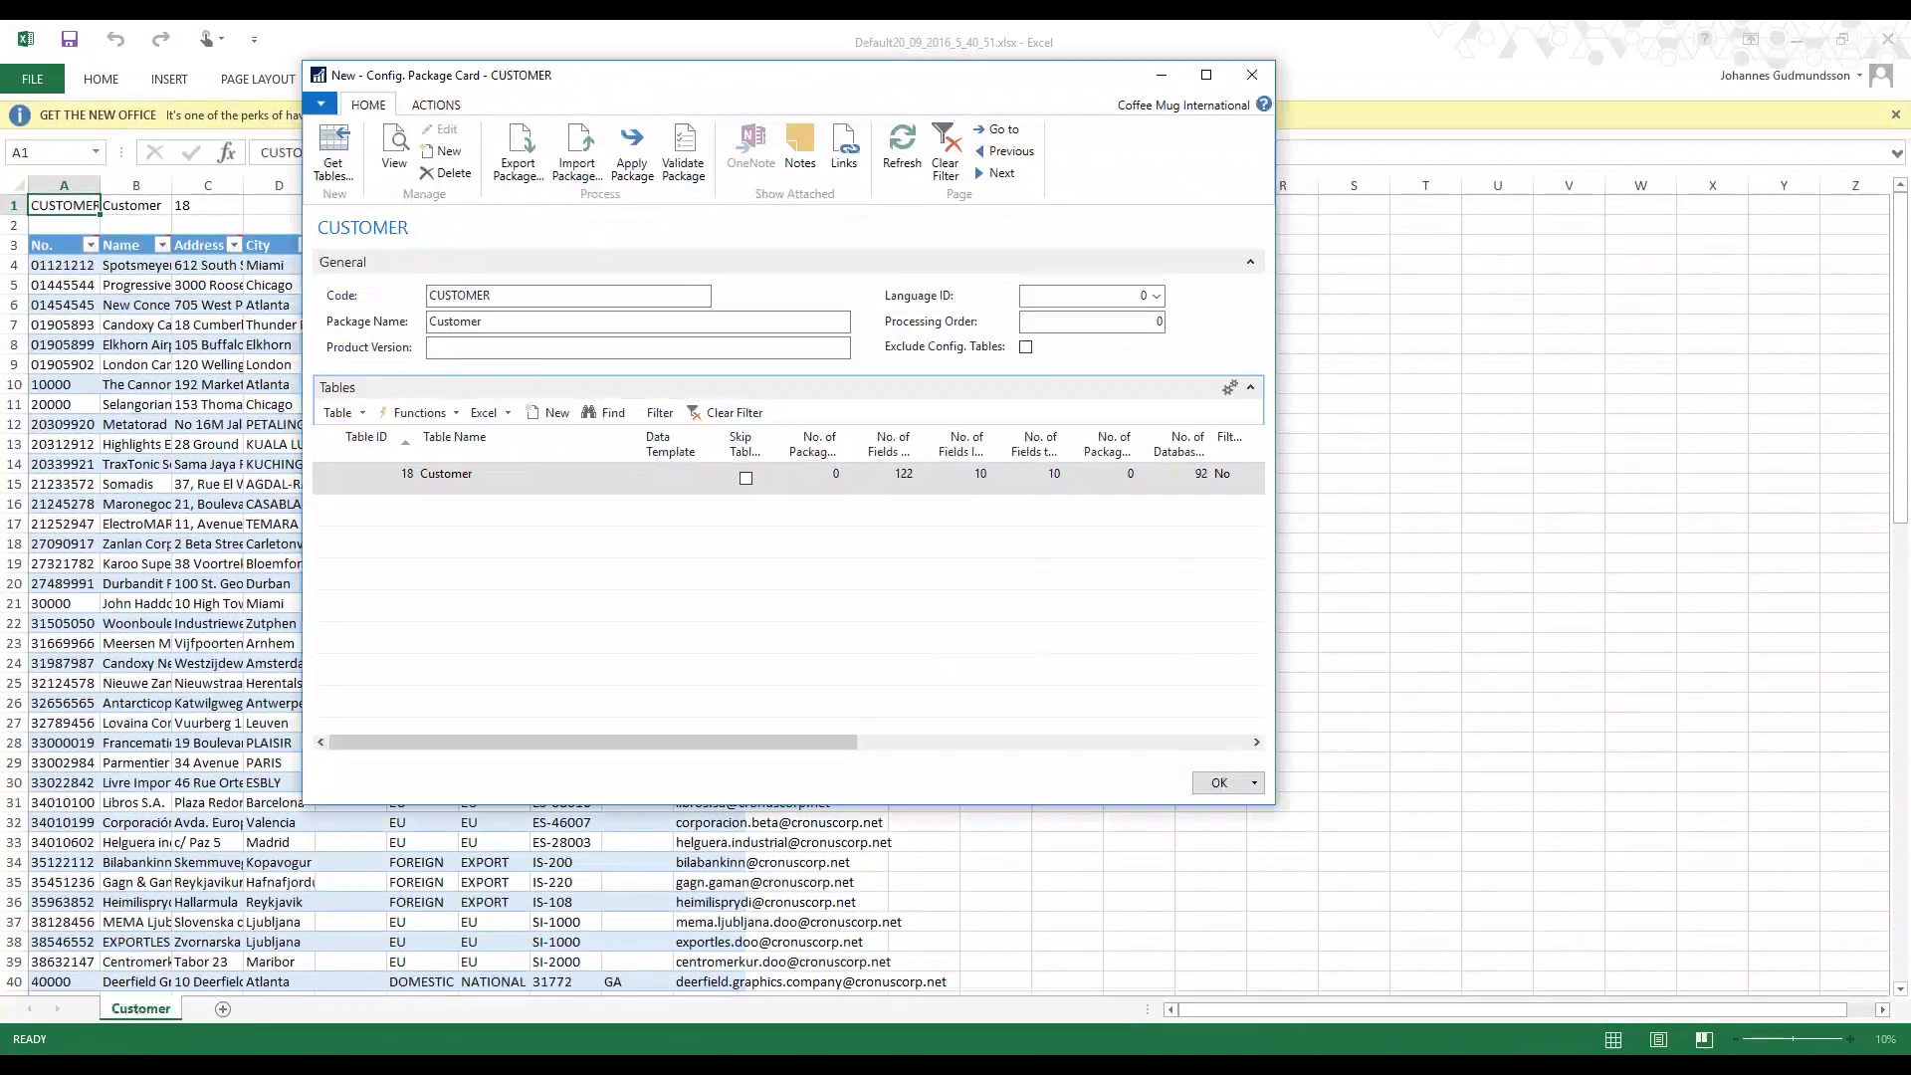
key(alt+Tab)
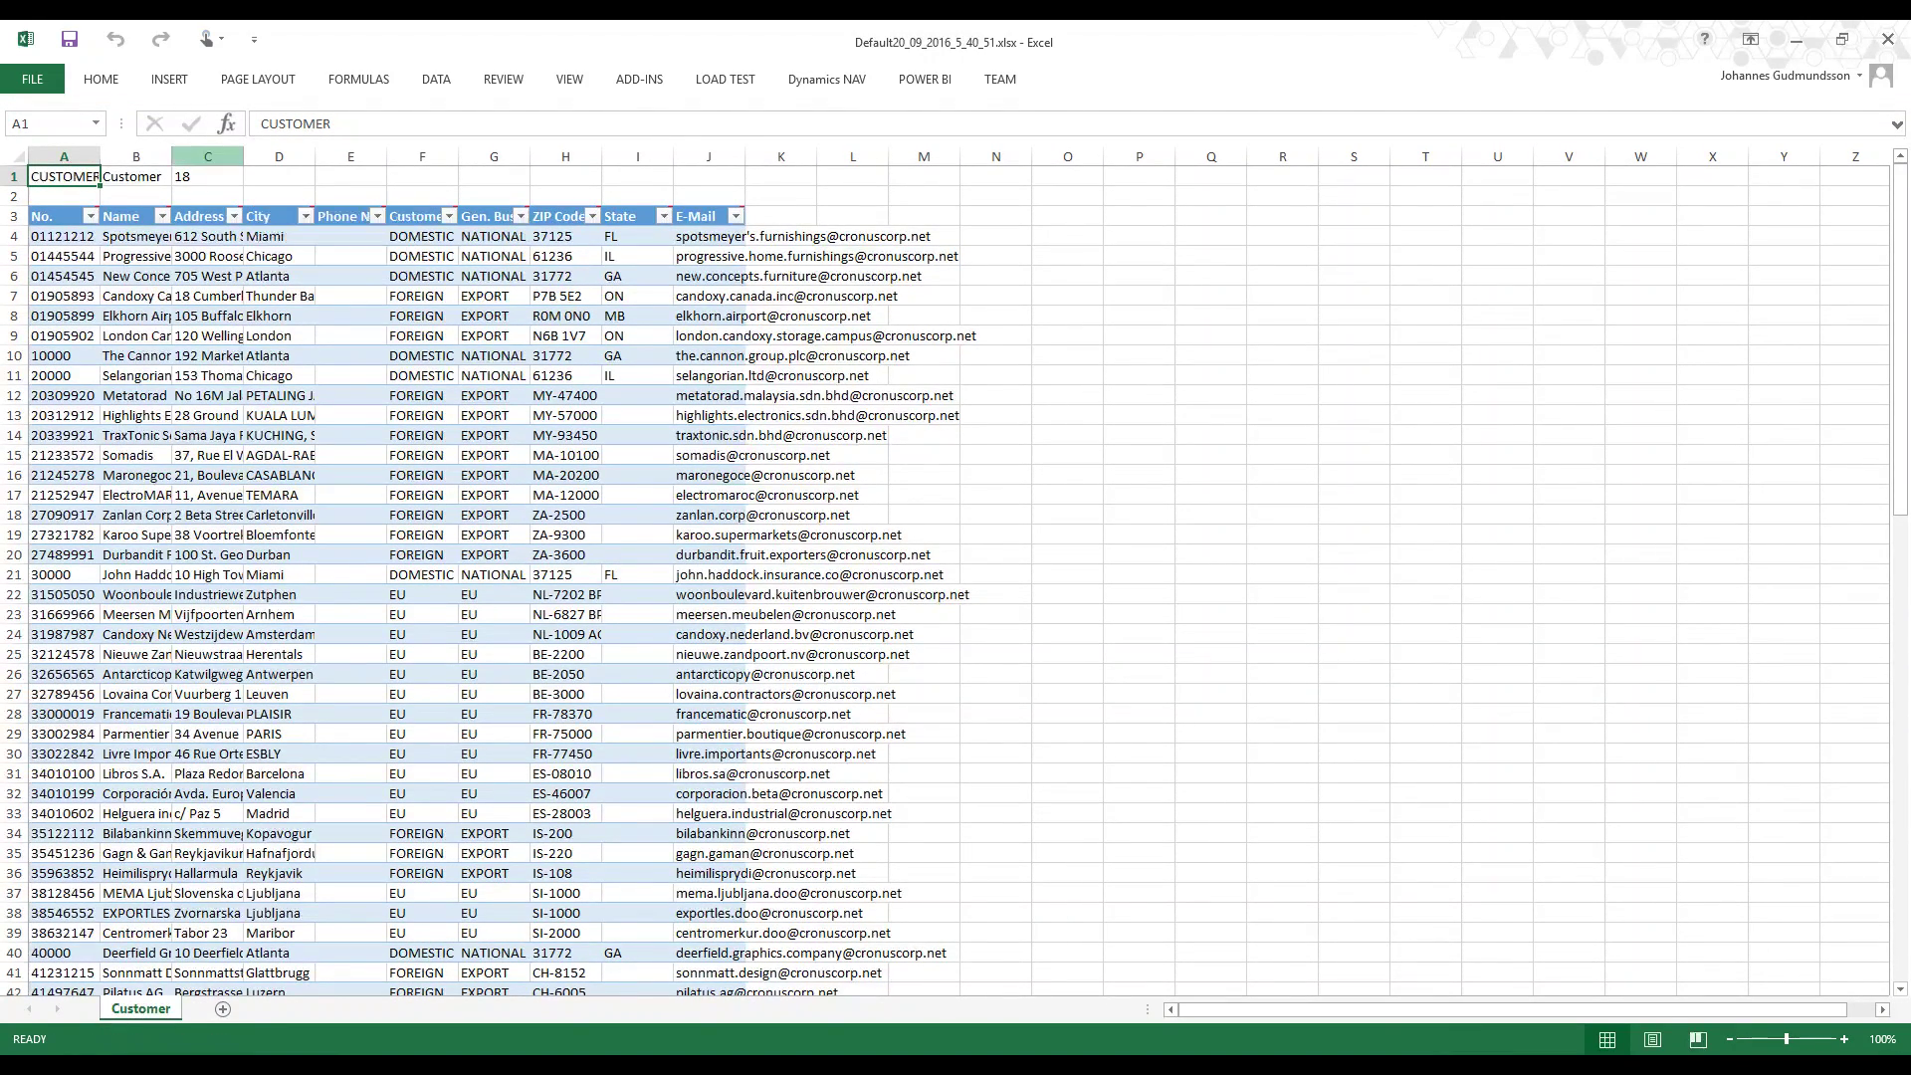
Auto-fit the widths of columns B through J on the Customer sheet
drag(136, 156, 708, 157)
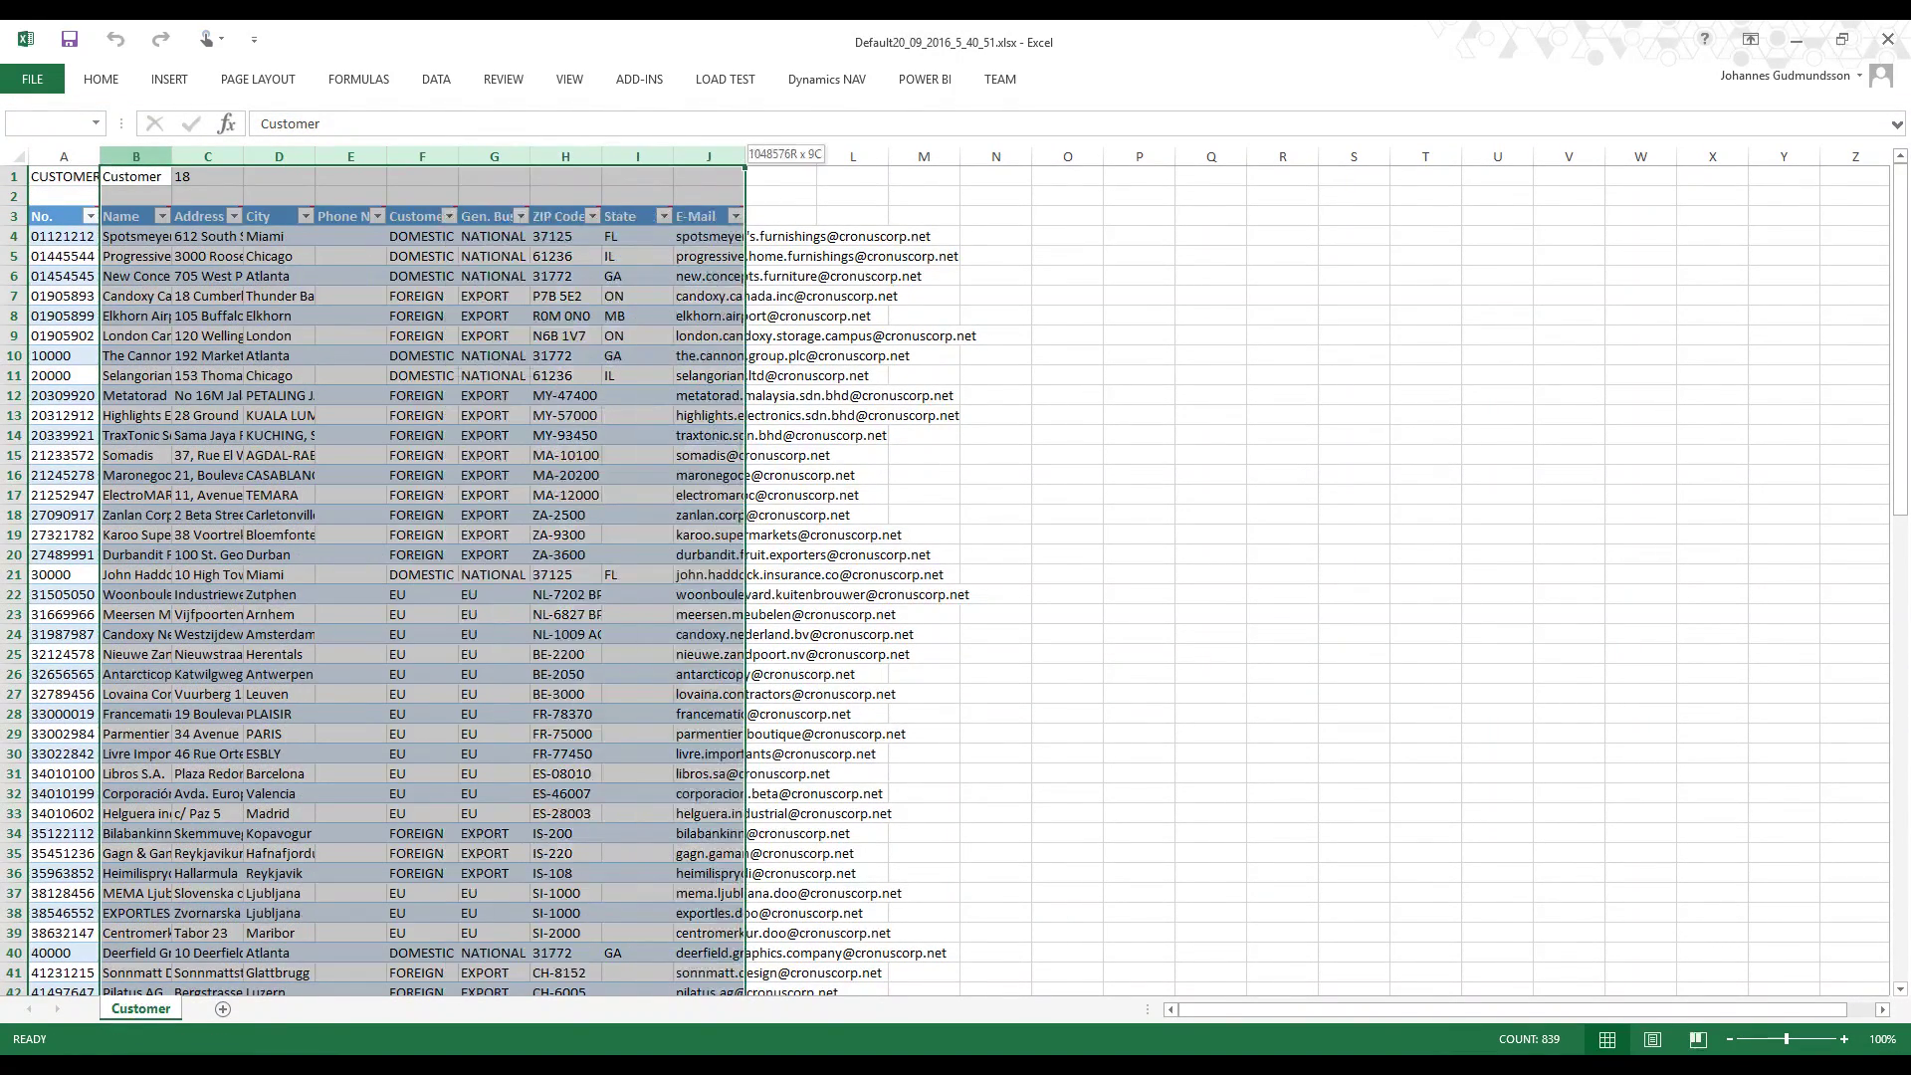
double_click(745, 156)
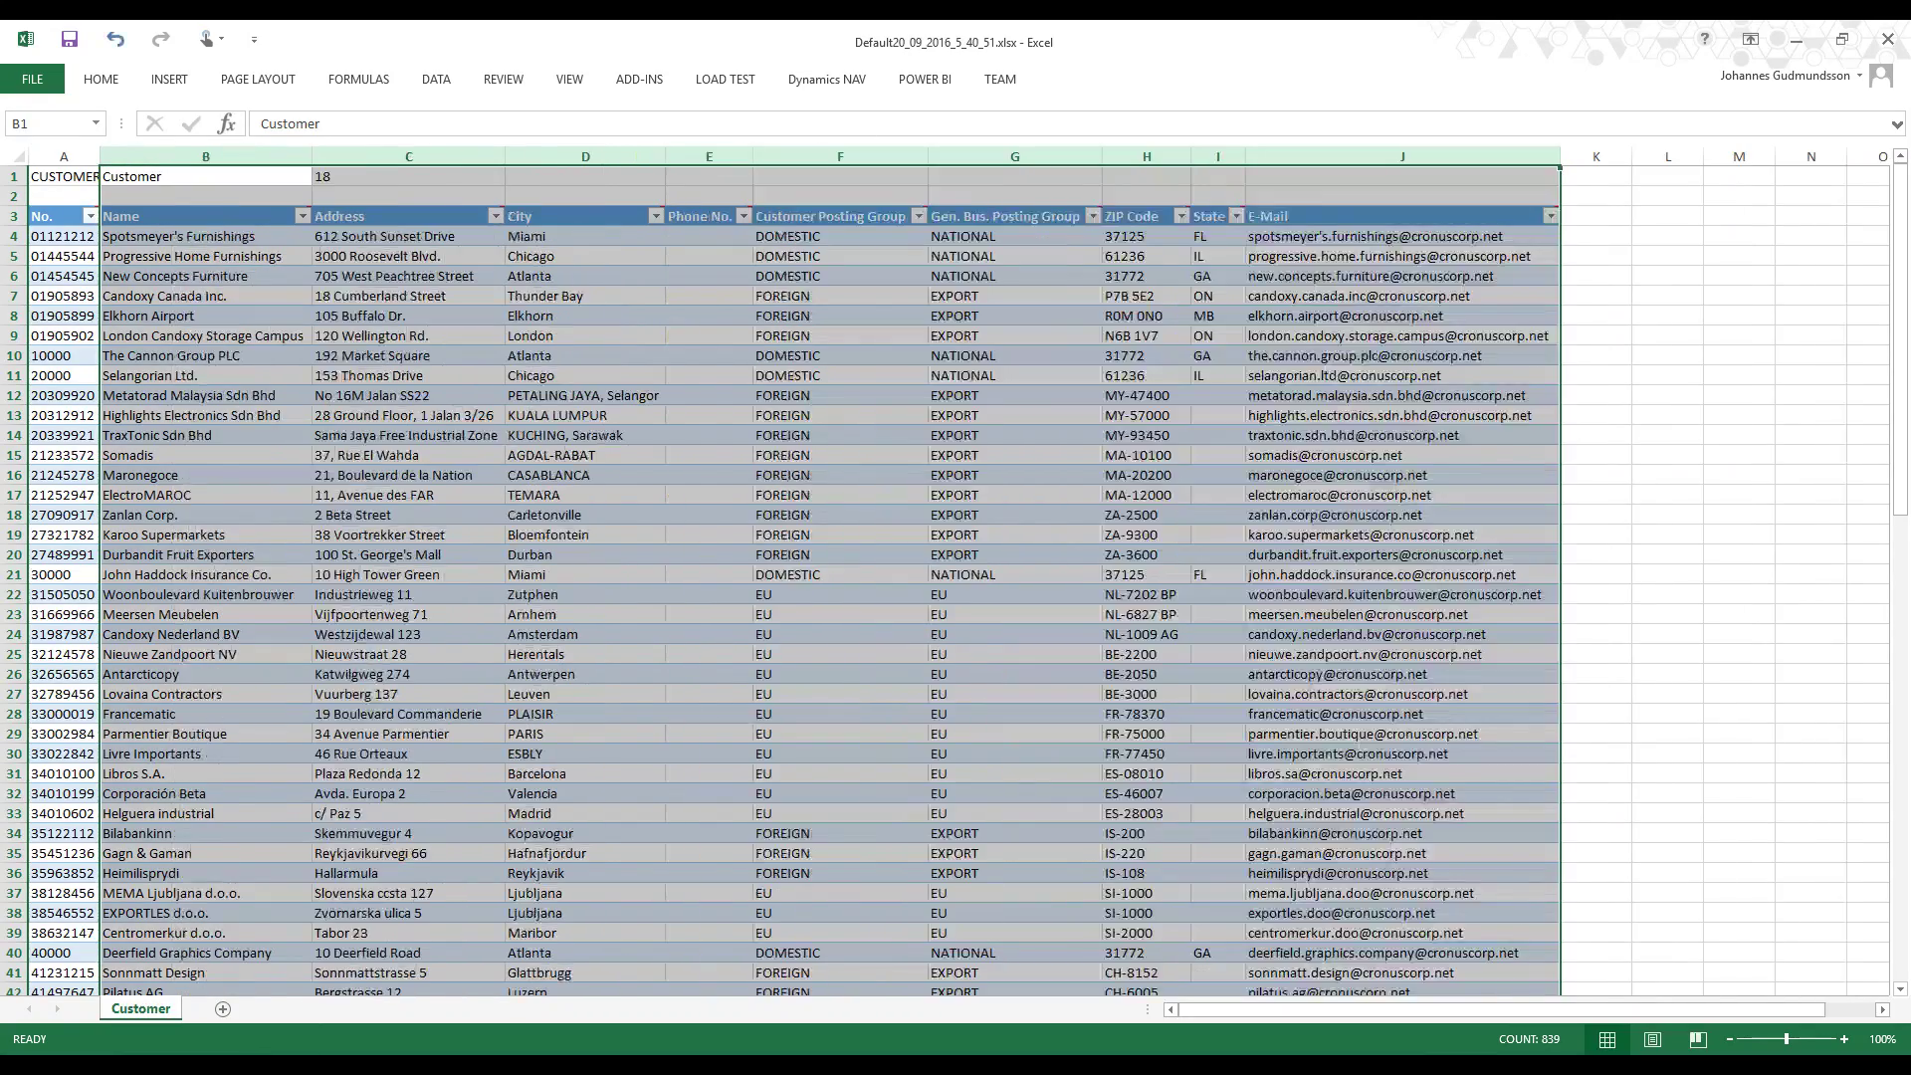
click(585, 315)
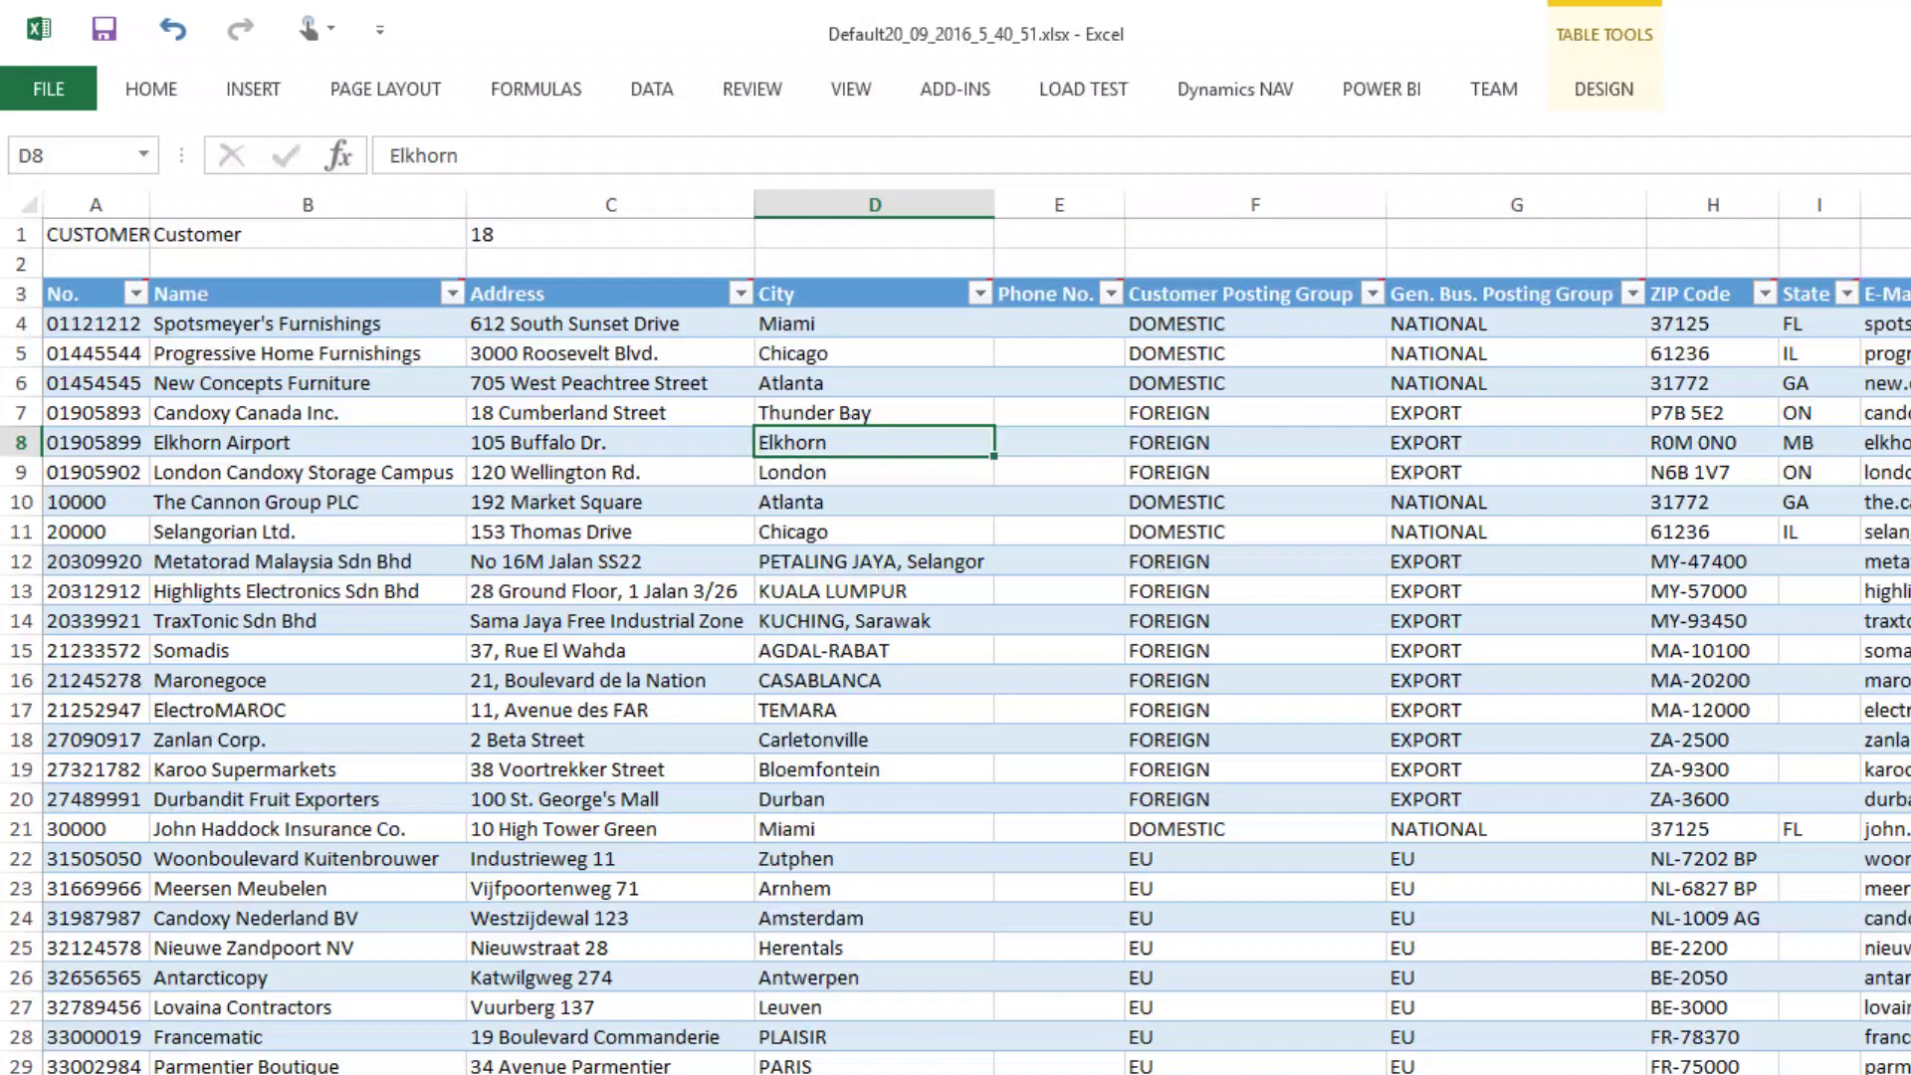
Delete all existing customer rows, 4 through 95, from the Customer sheet, keeping the header rows
mouse_move(1128, 273)
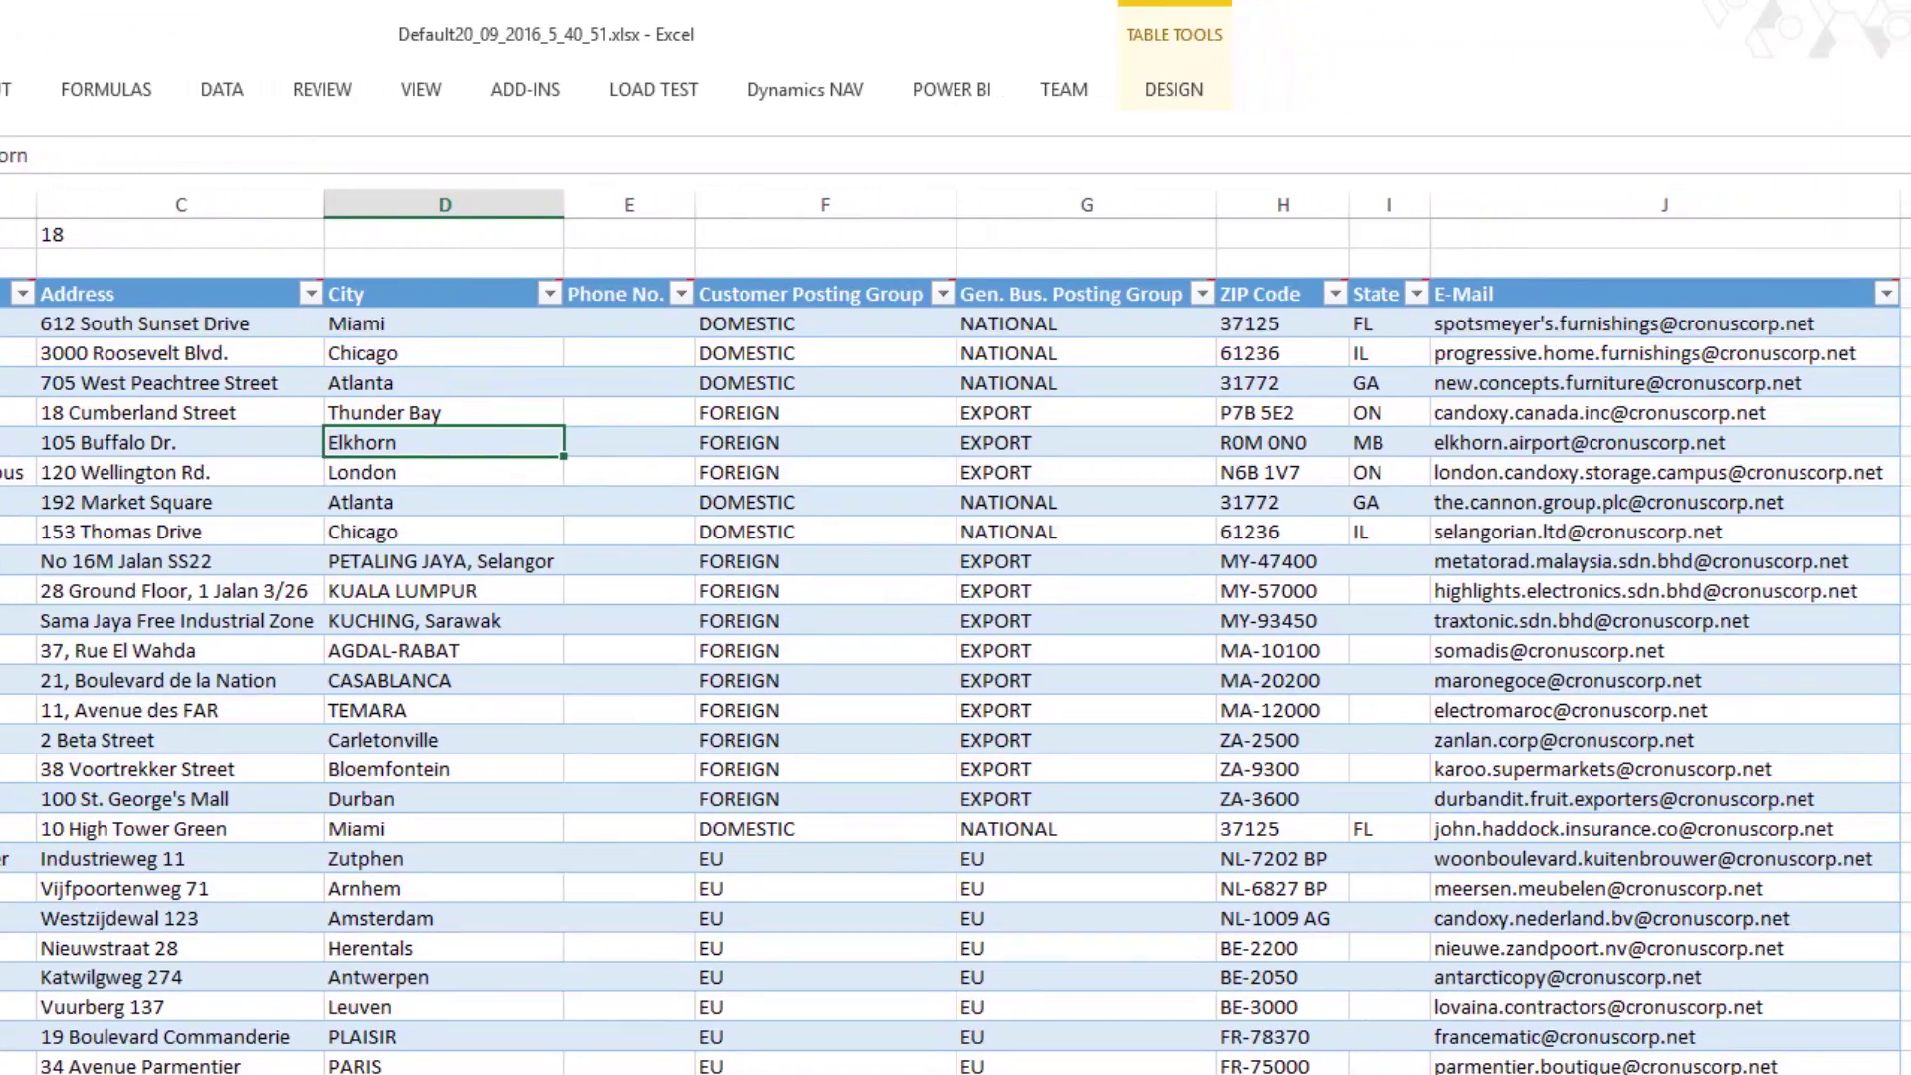
scroll(956, 637, down, 19)
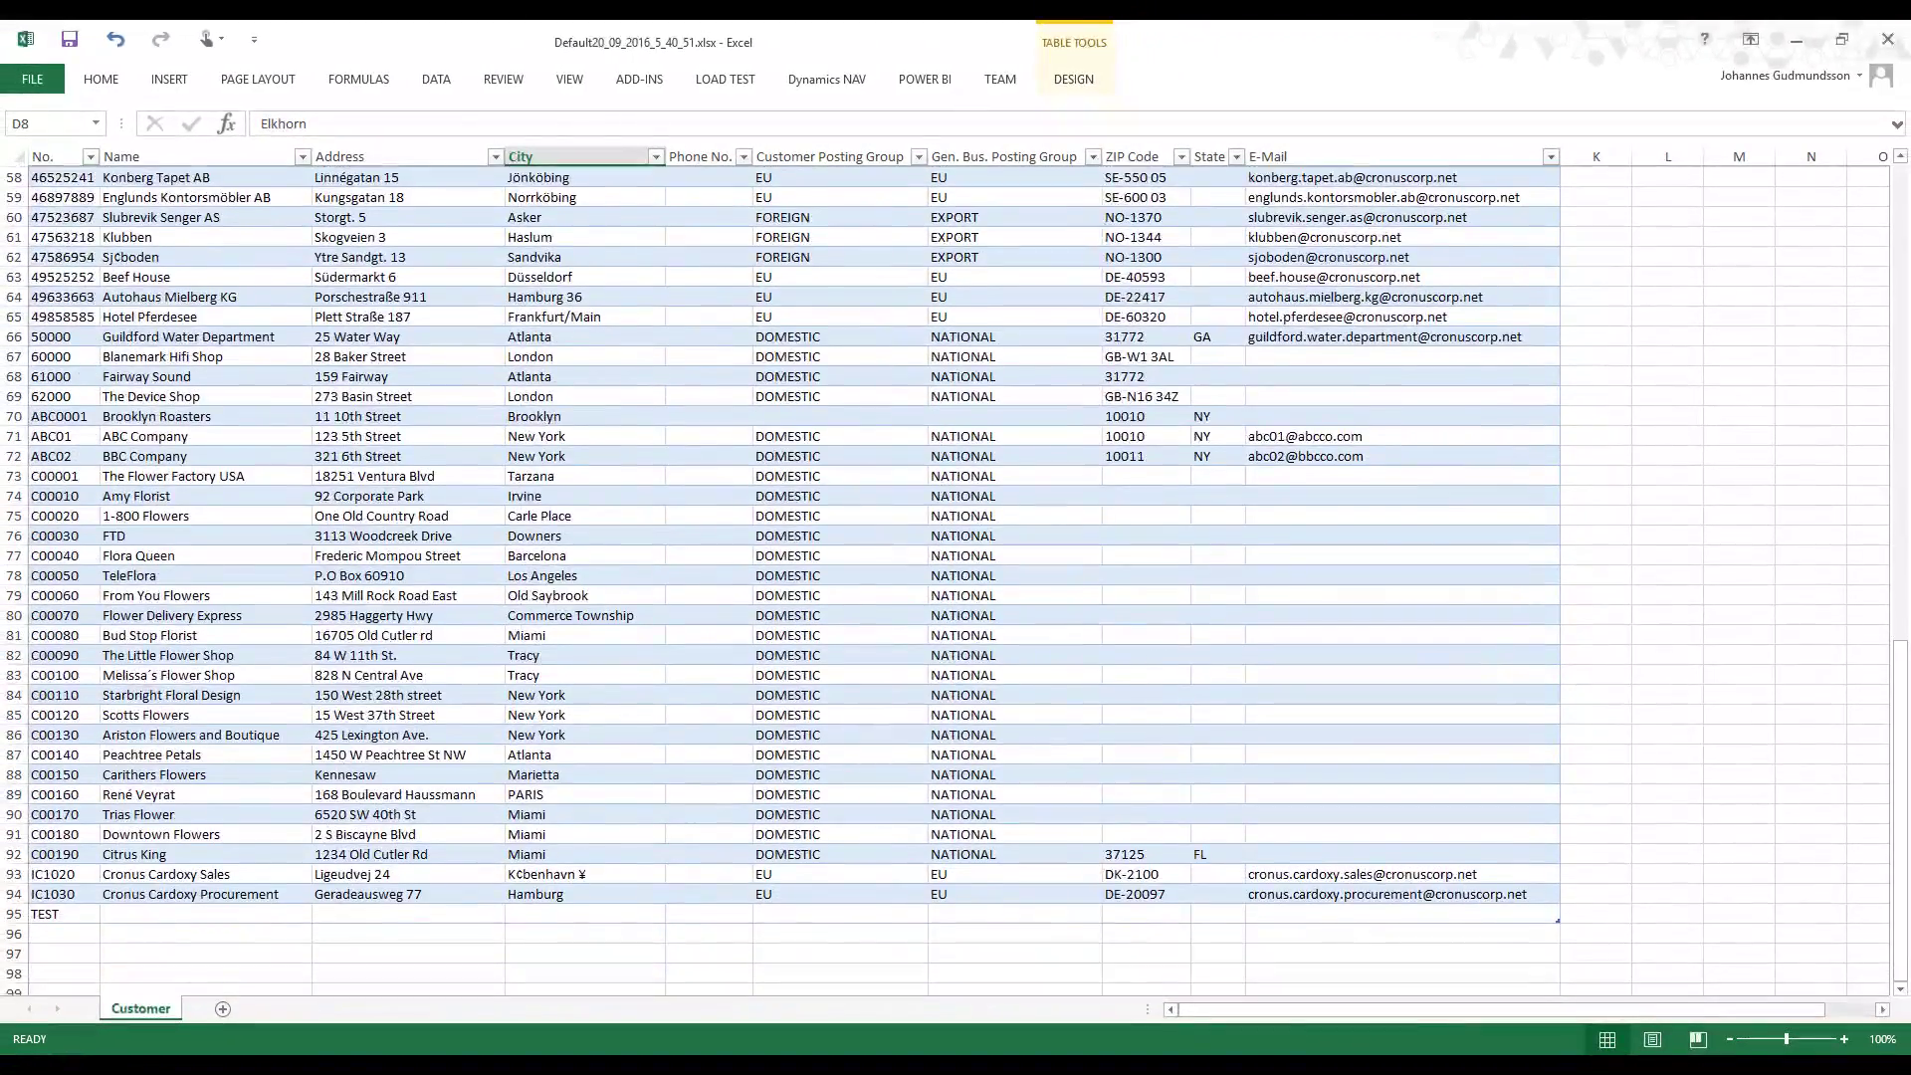
scroll(955, 577, up, 19)
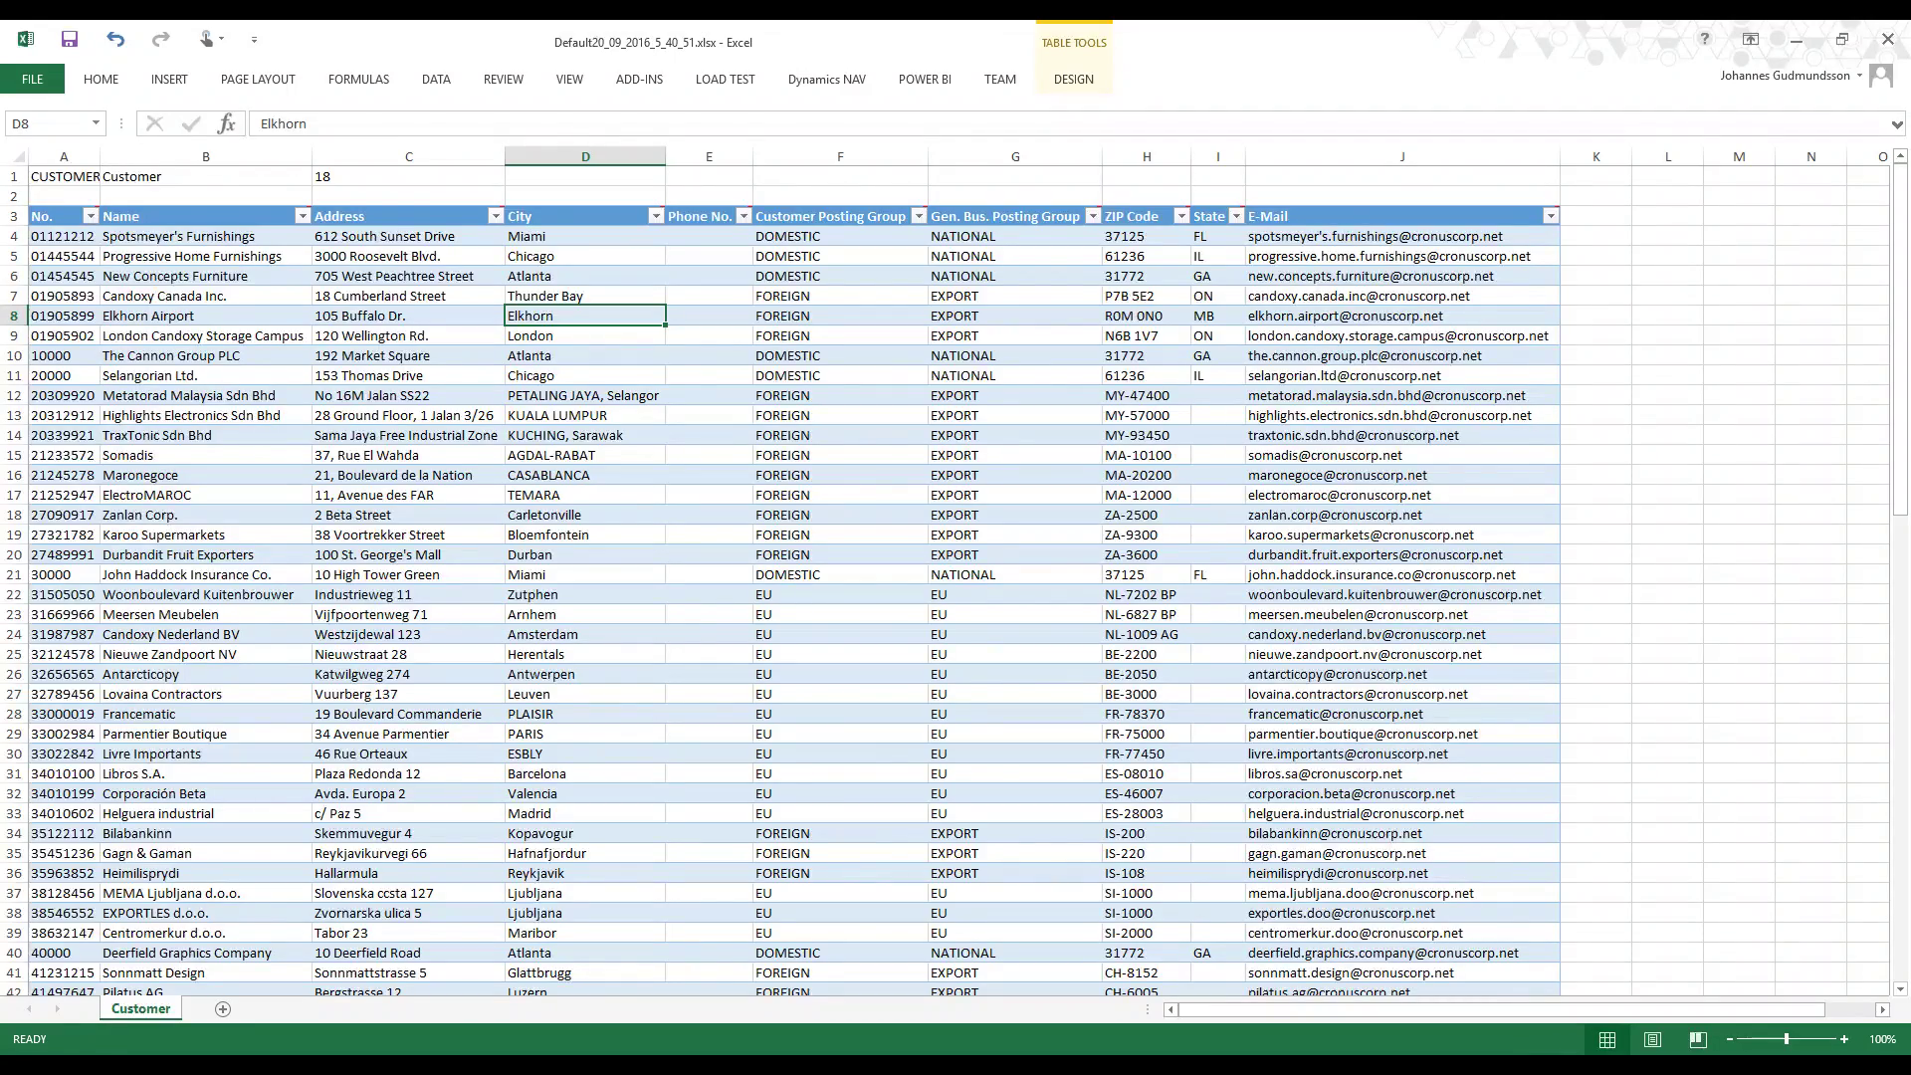
drag(13, 236, 13, 914)
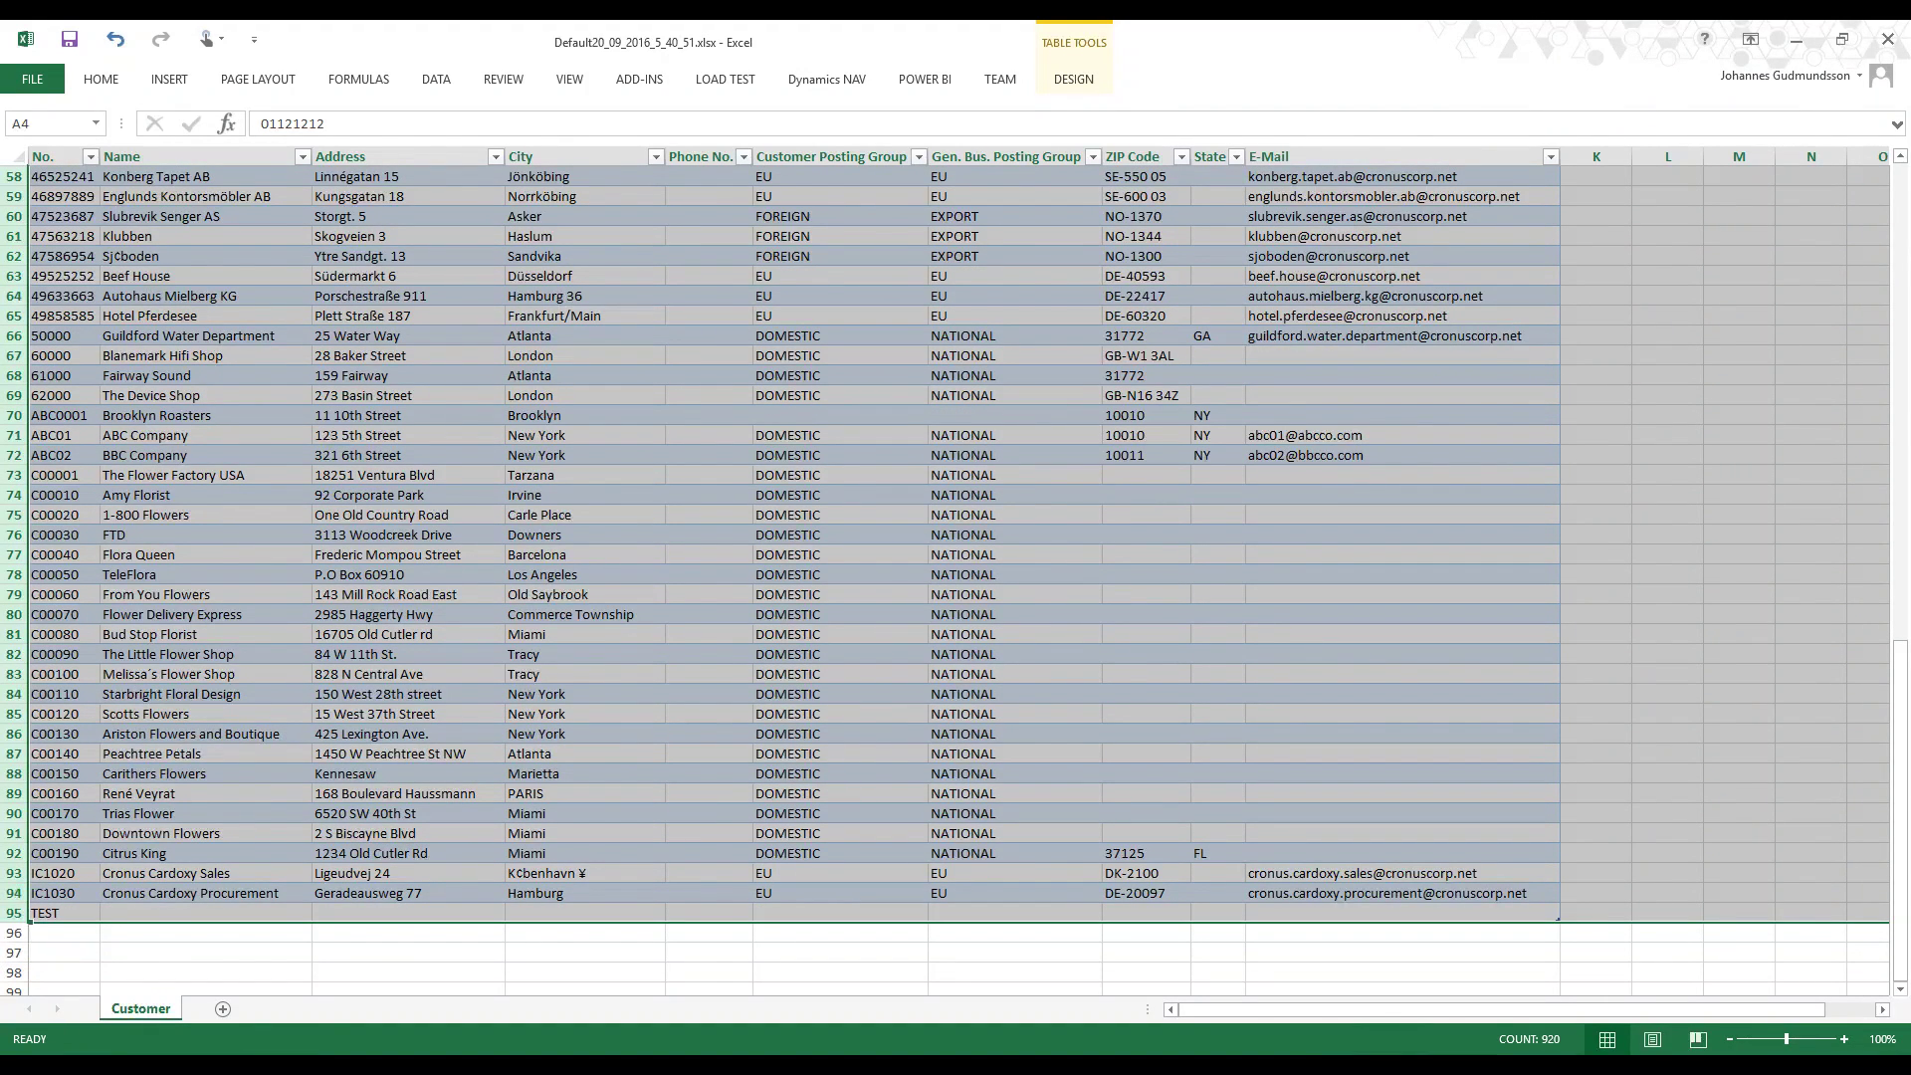
right_click(20, 914)
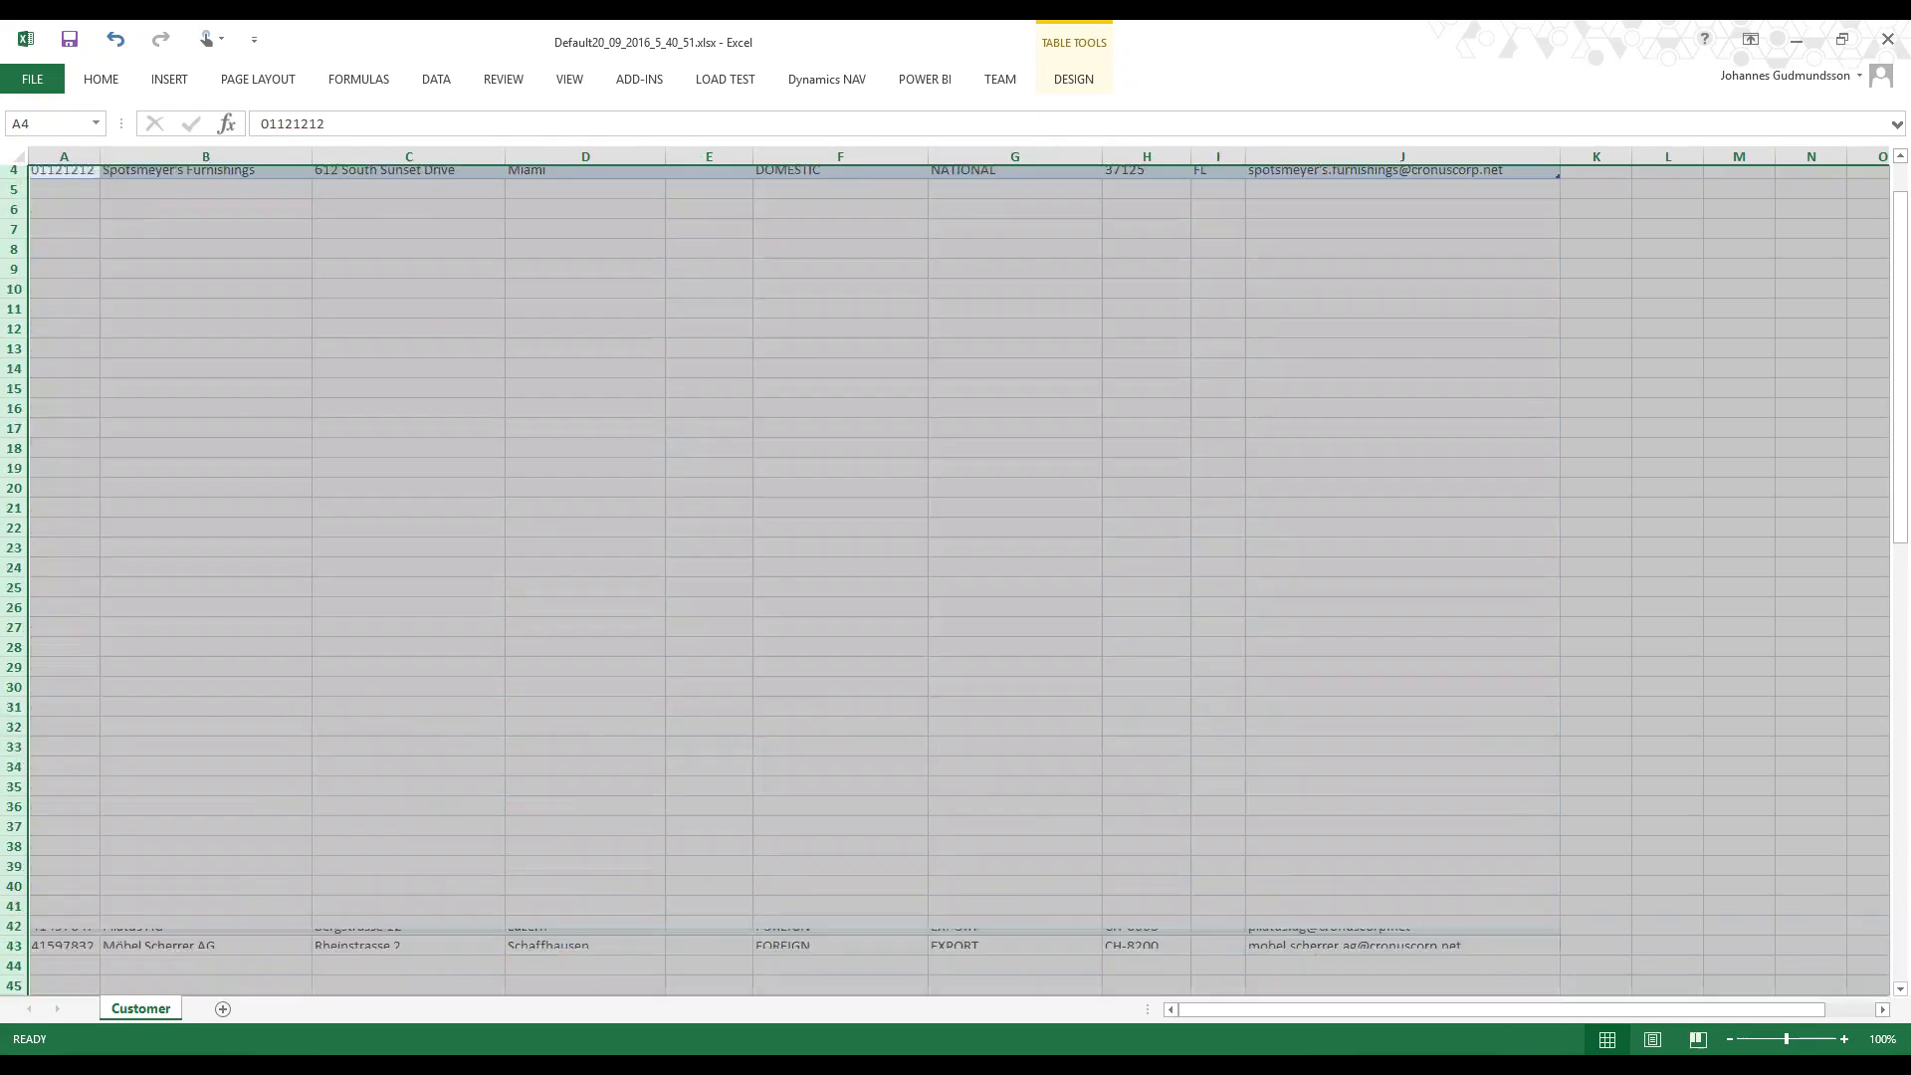
click(69, 780)
click(408, 574)
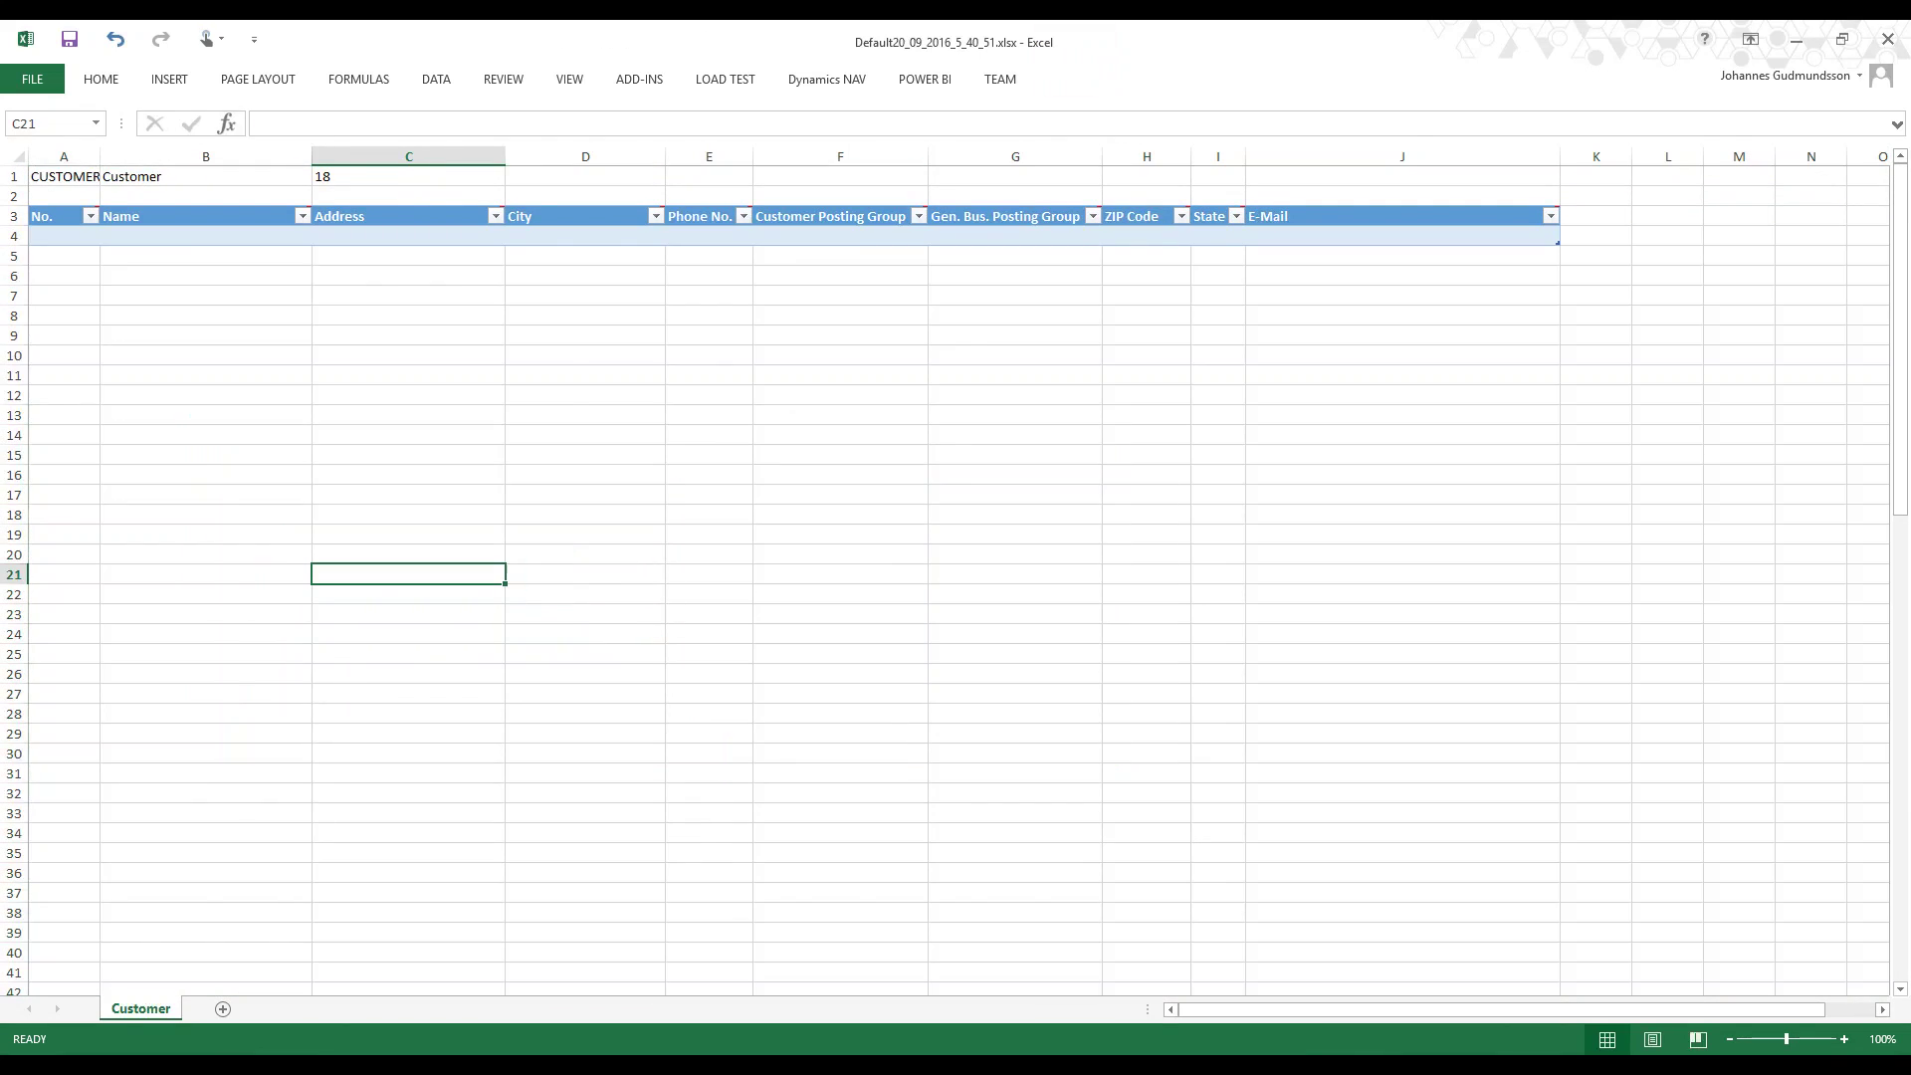
Enter customer numbers for two new customers in the No. column, cells A4 and A5
click(64, 236)
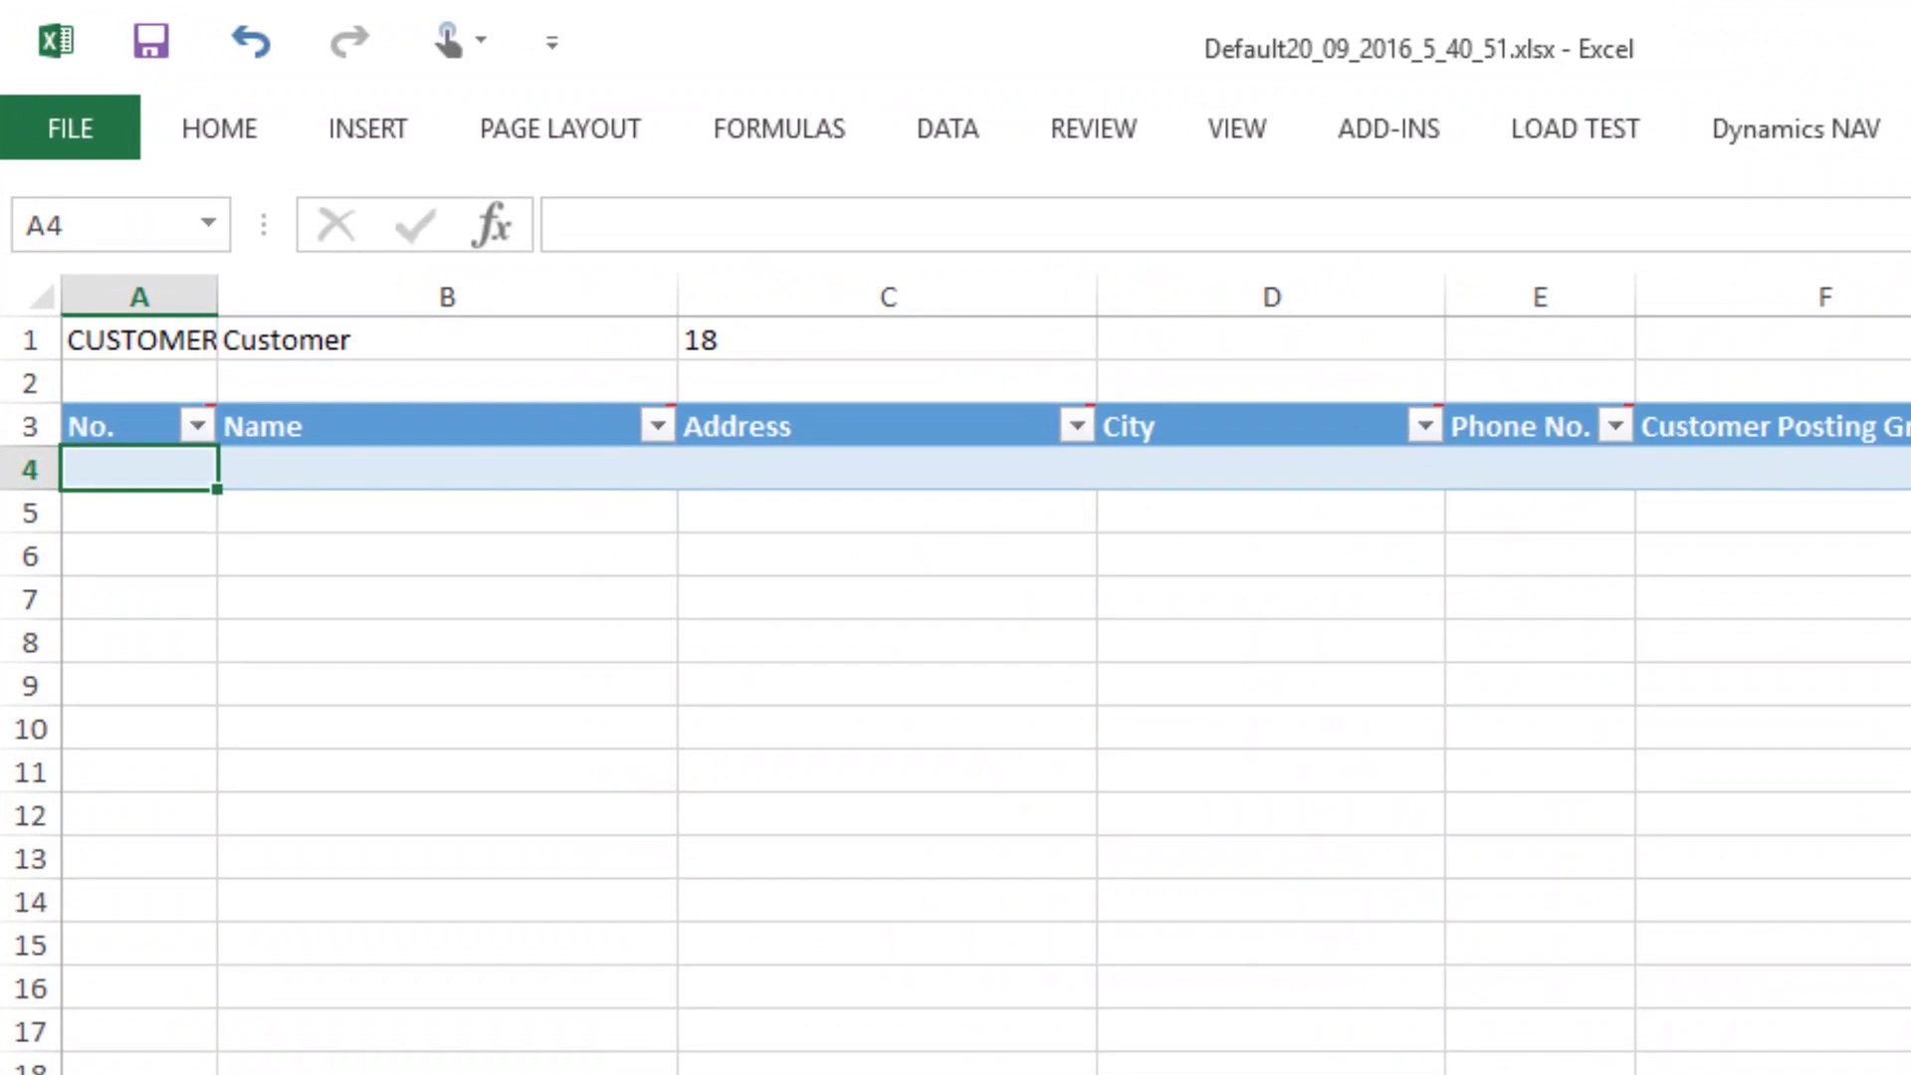
text(DEF00)
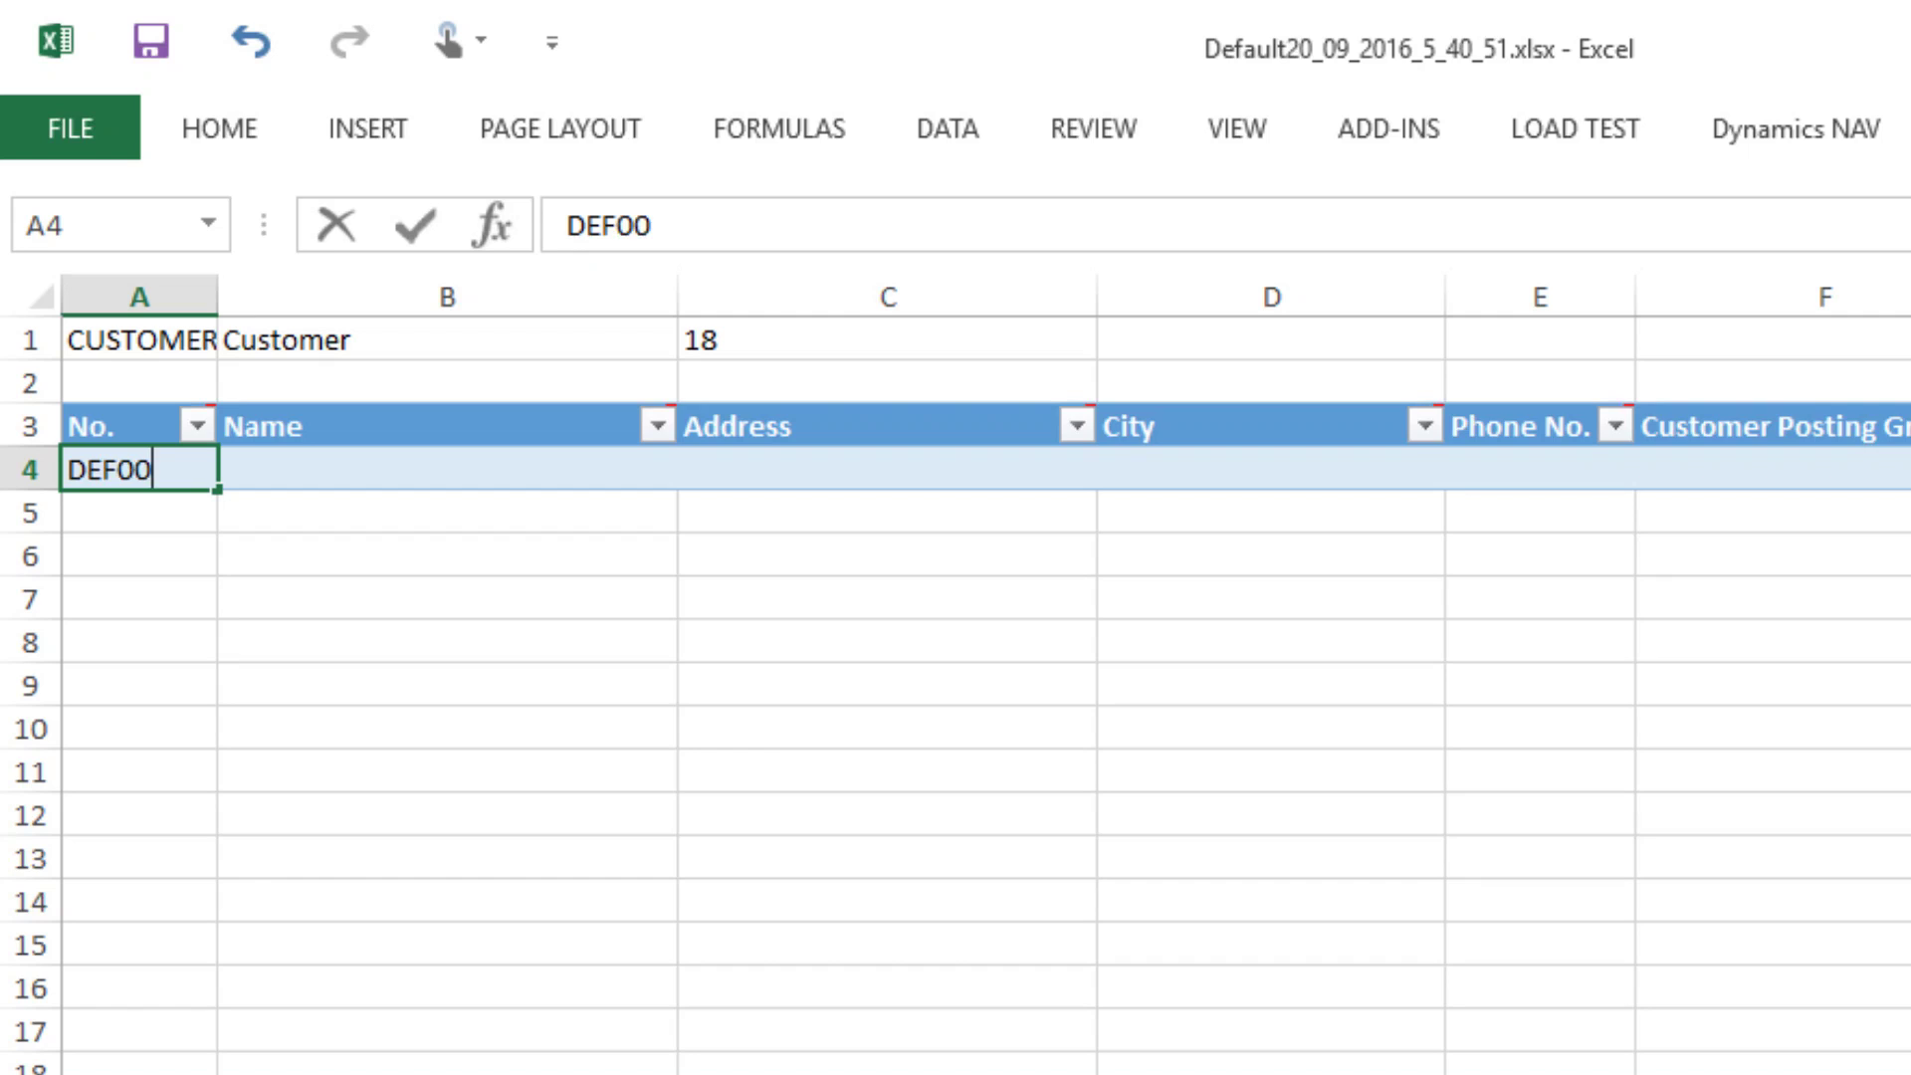
text(1)
key(Return)
key(Up)
key(Right)
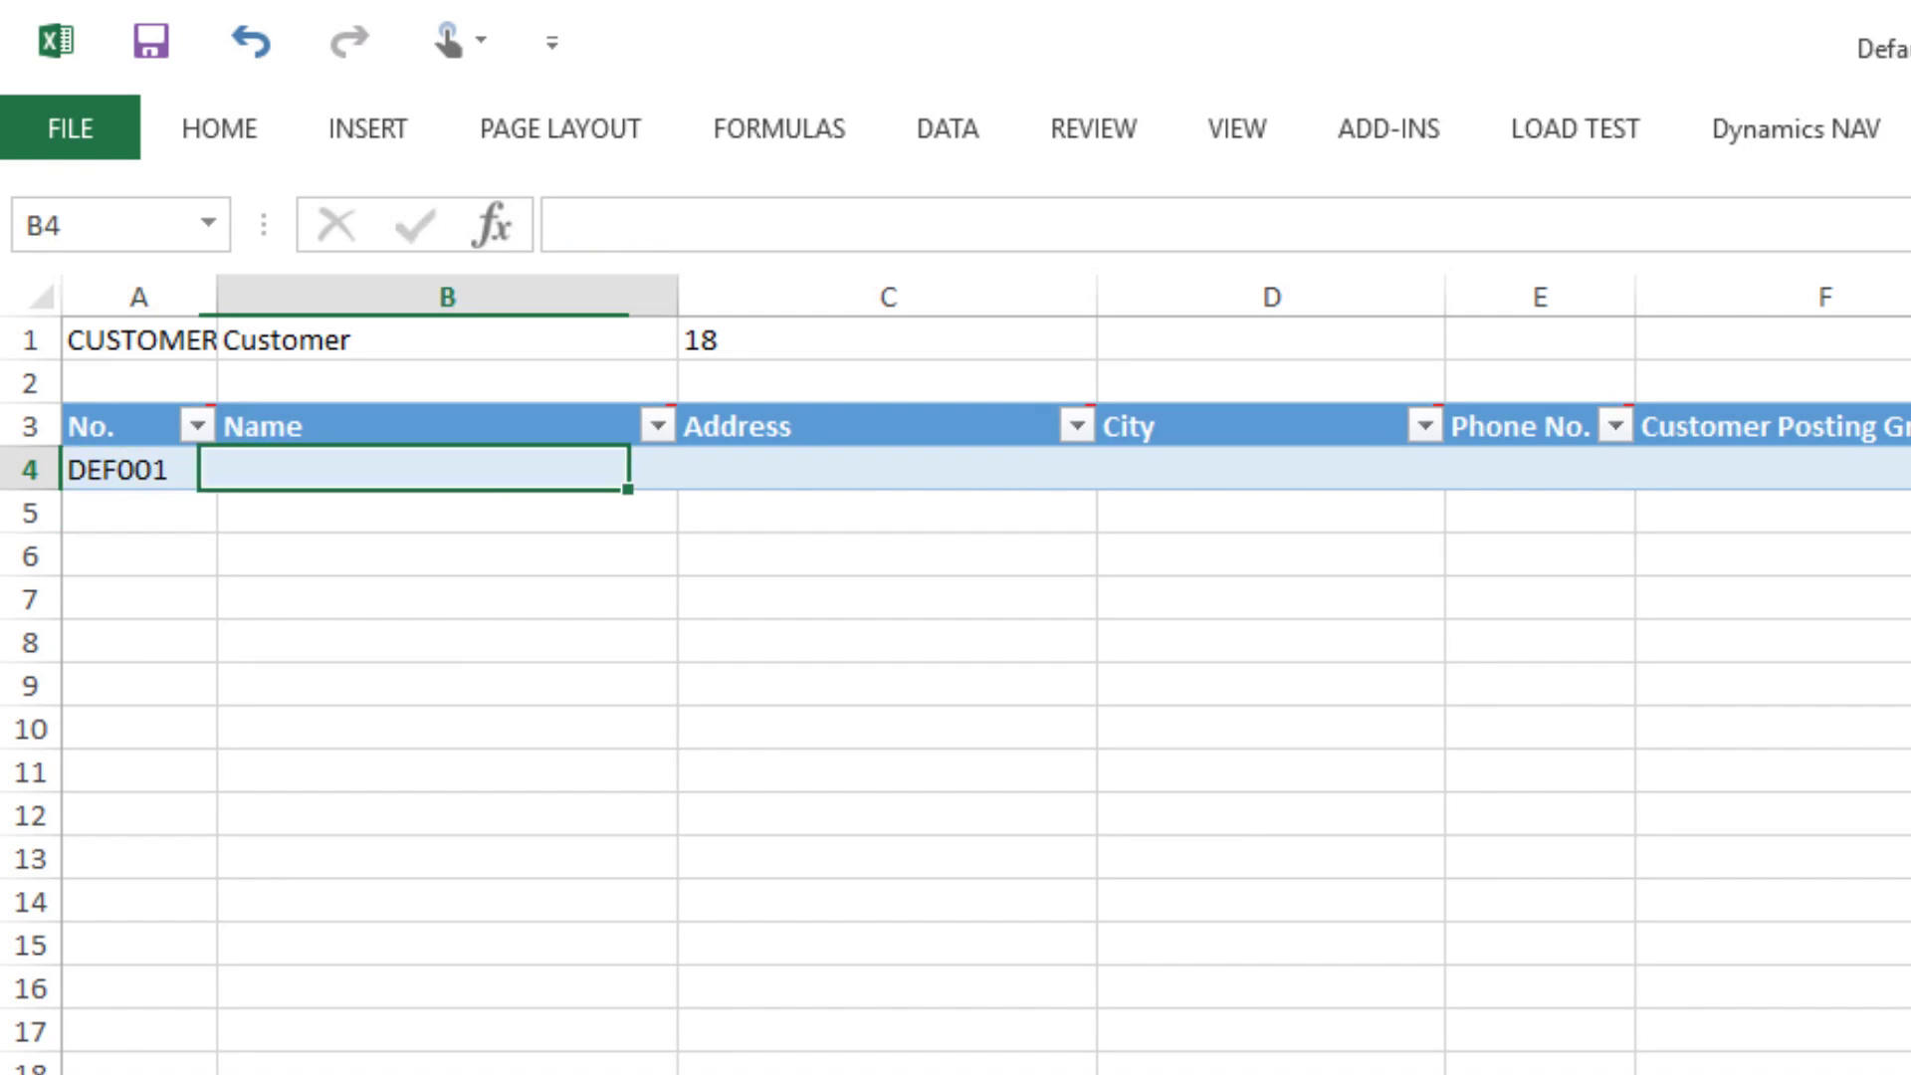
key(Down)
key(Left)
text(DEF)
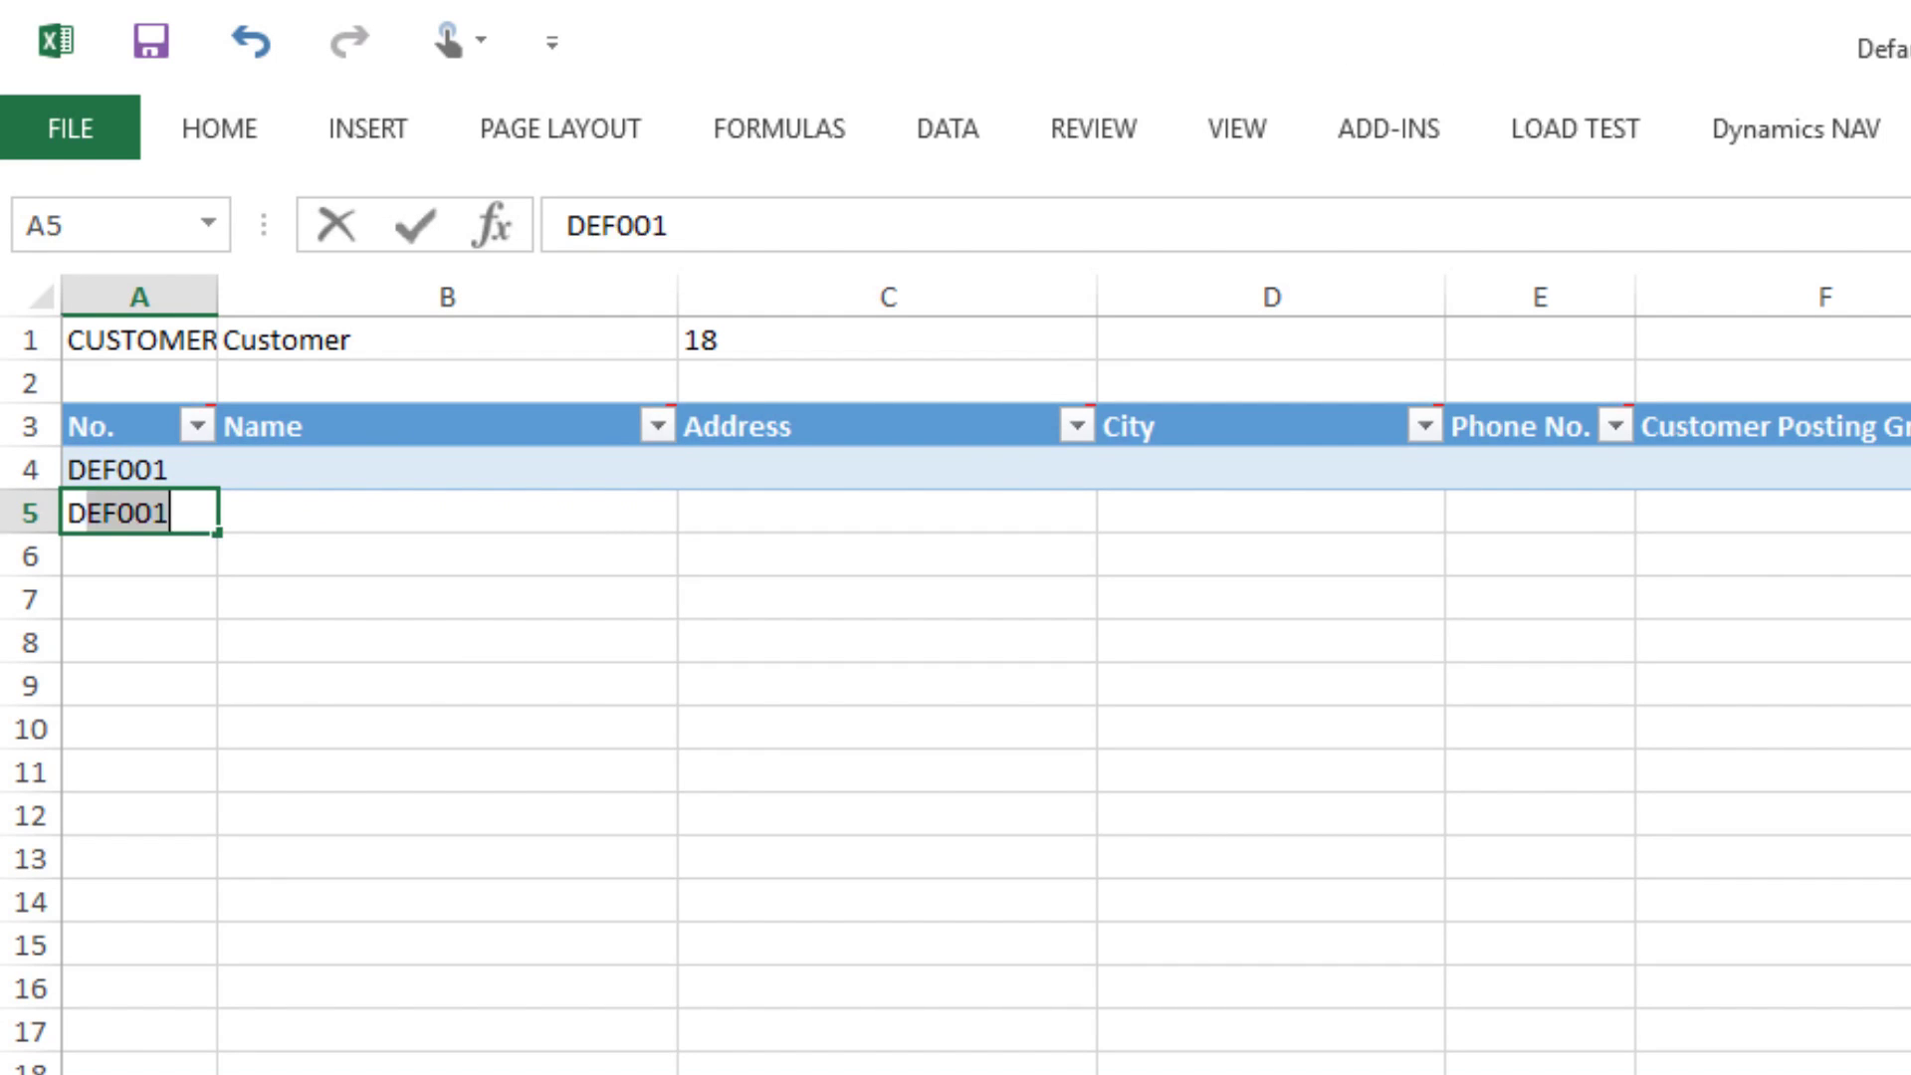
text(002)
key(Return)
Enter DEF Corporation as the first customer's name in cell B4
key(Up)
key(Up)
key(Right)
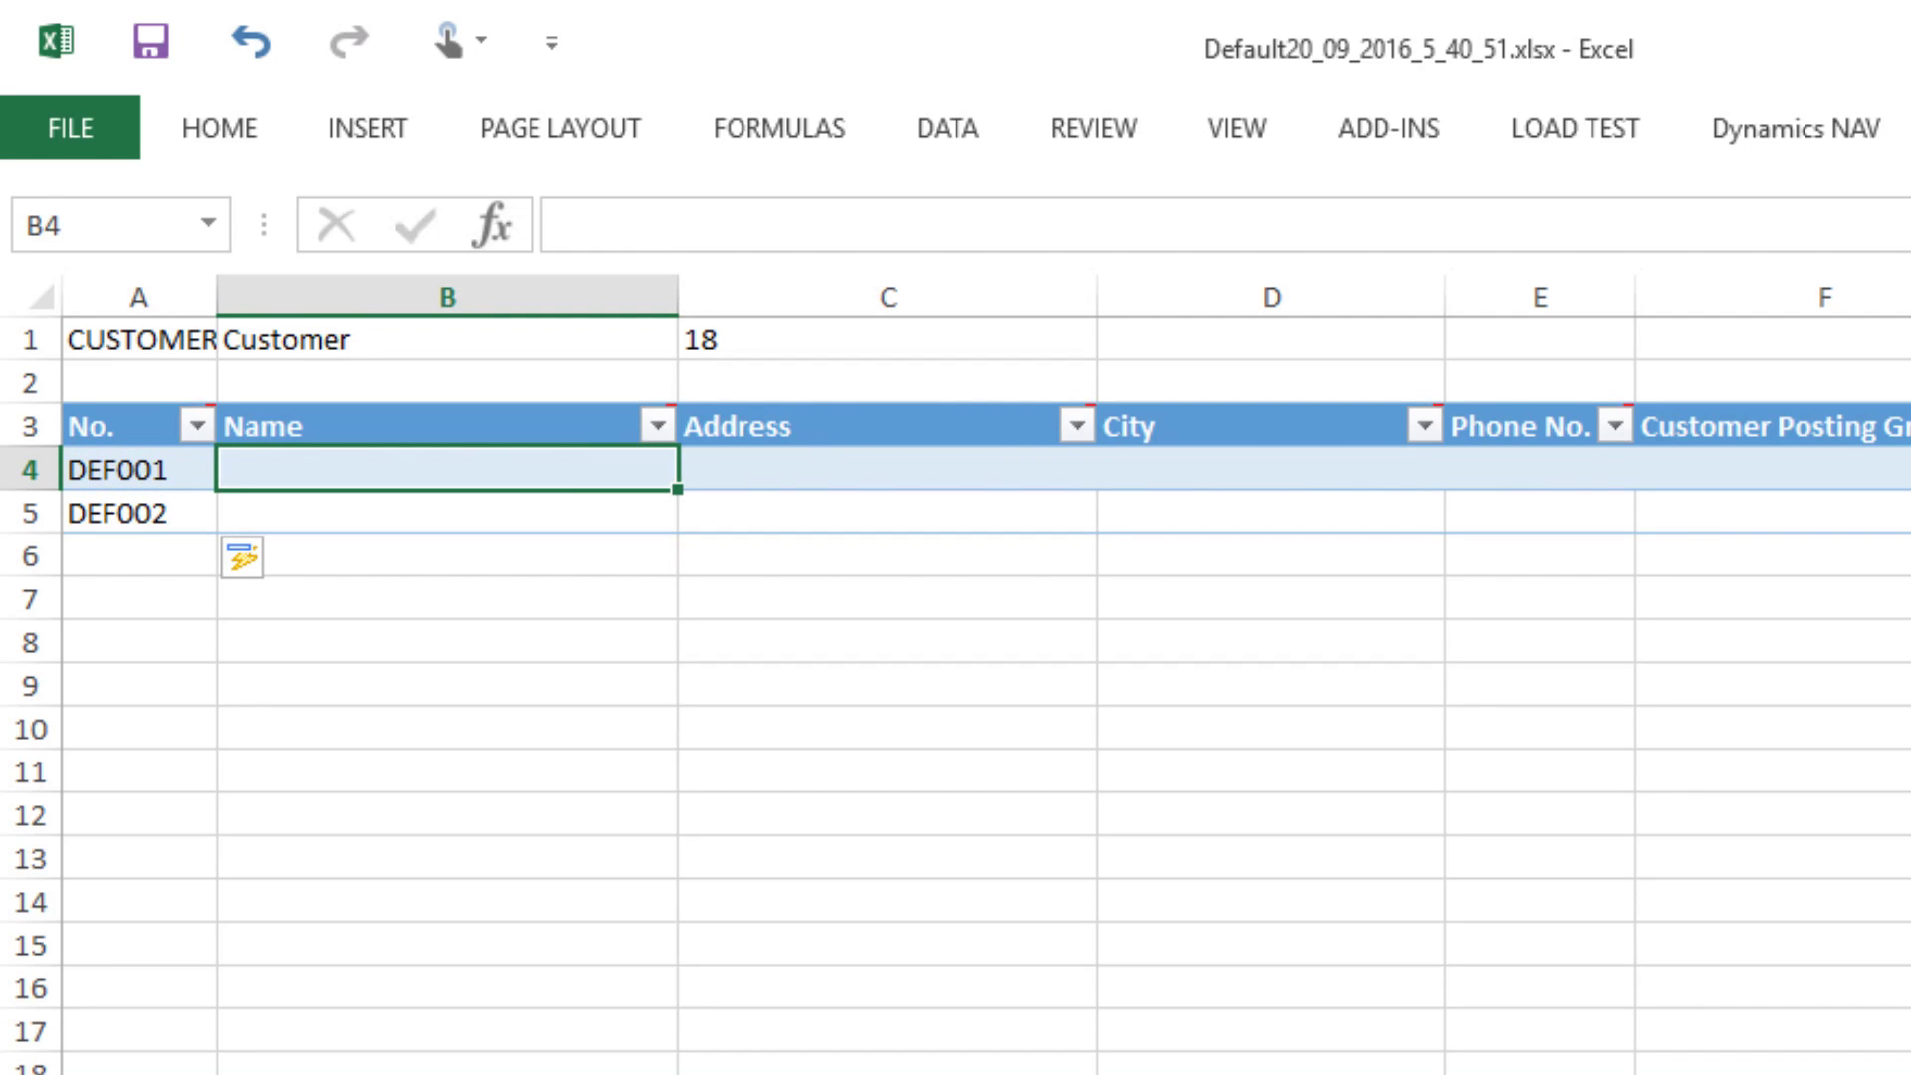
text(D)
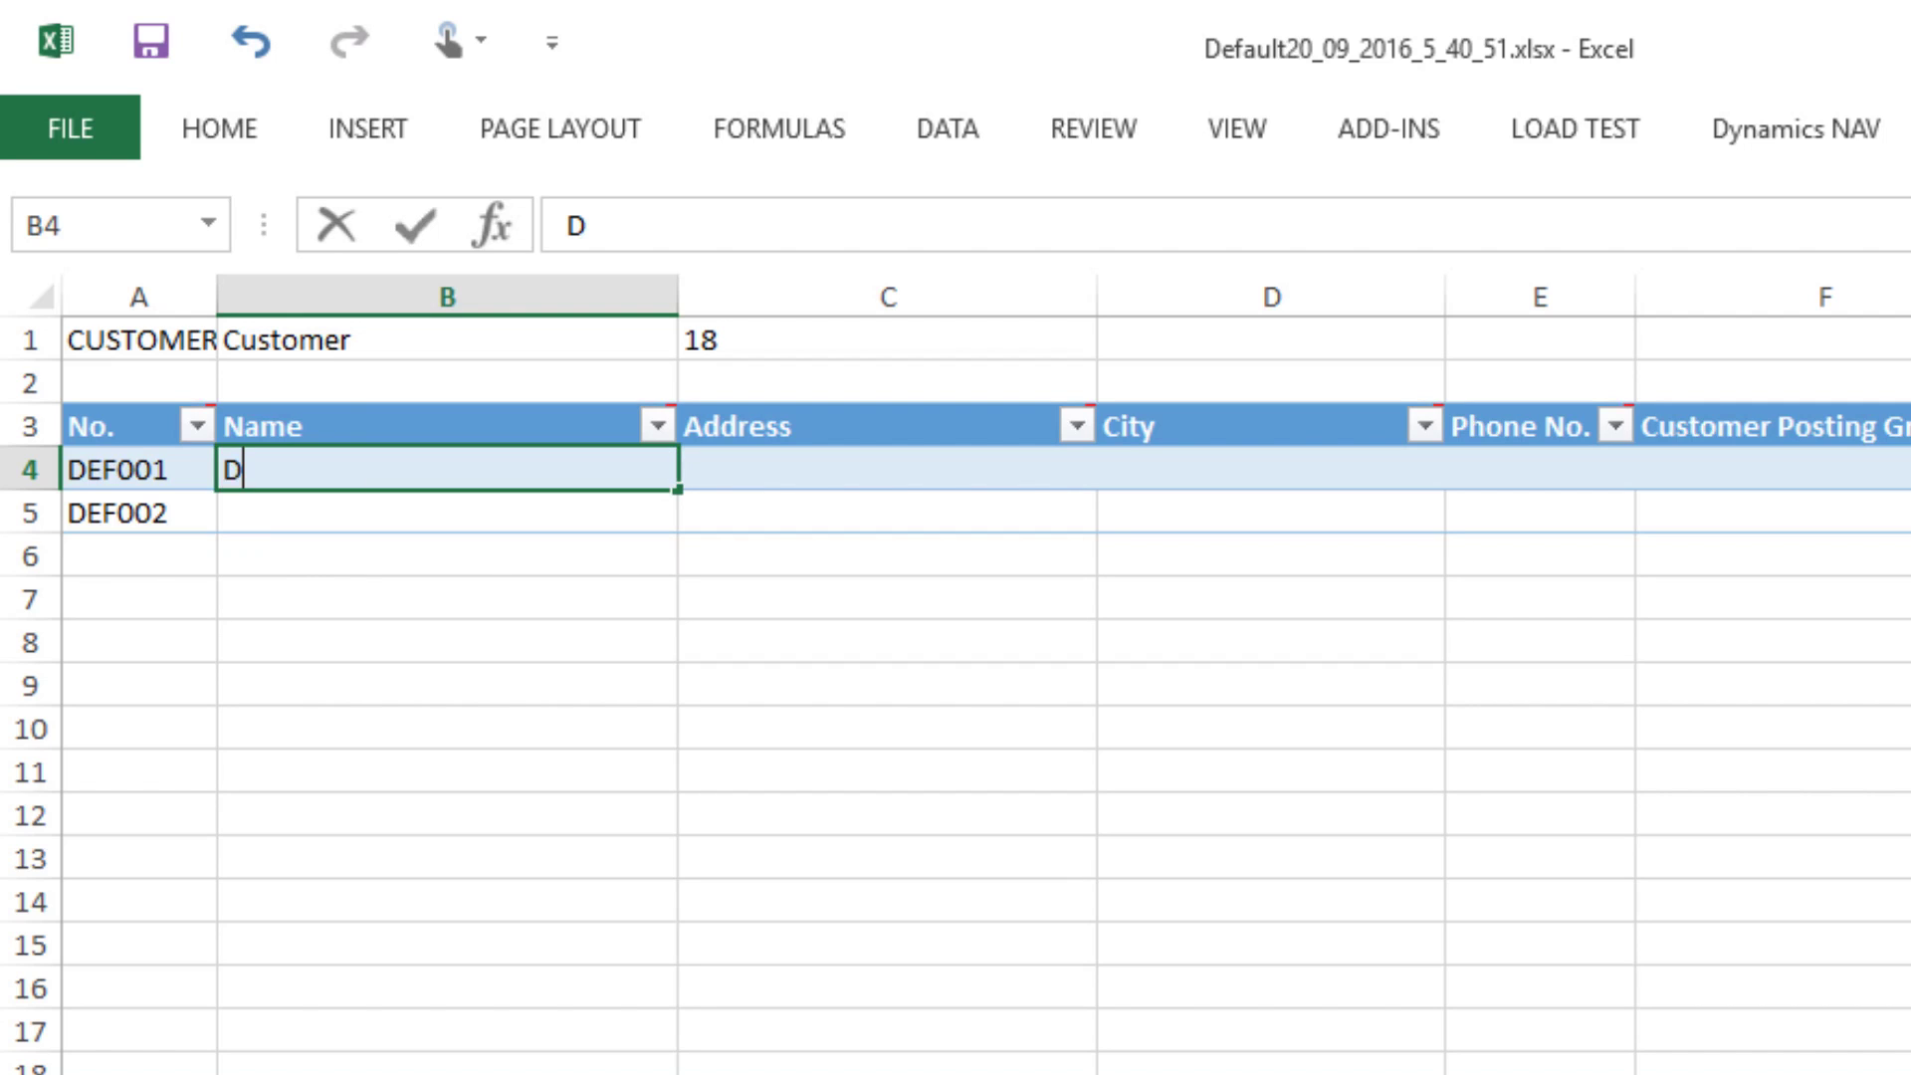
text(EF C)
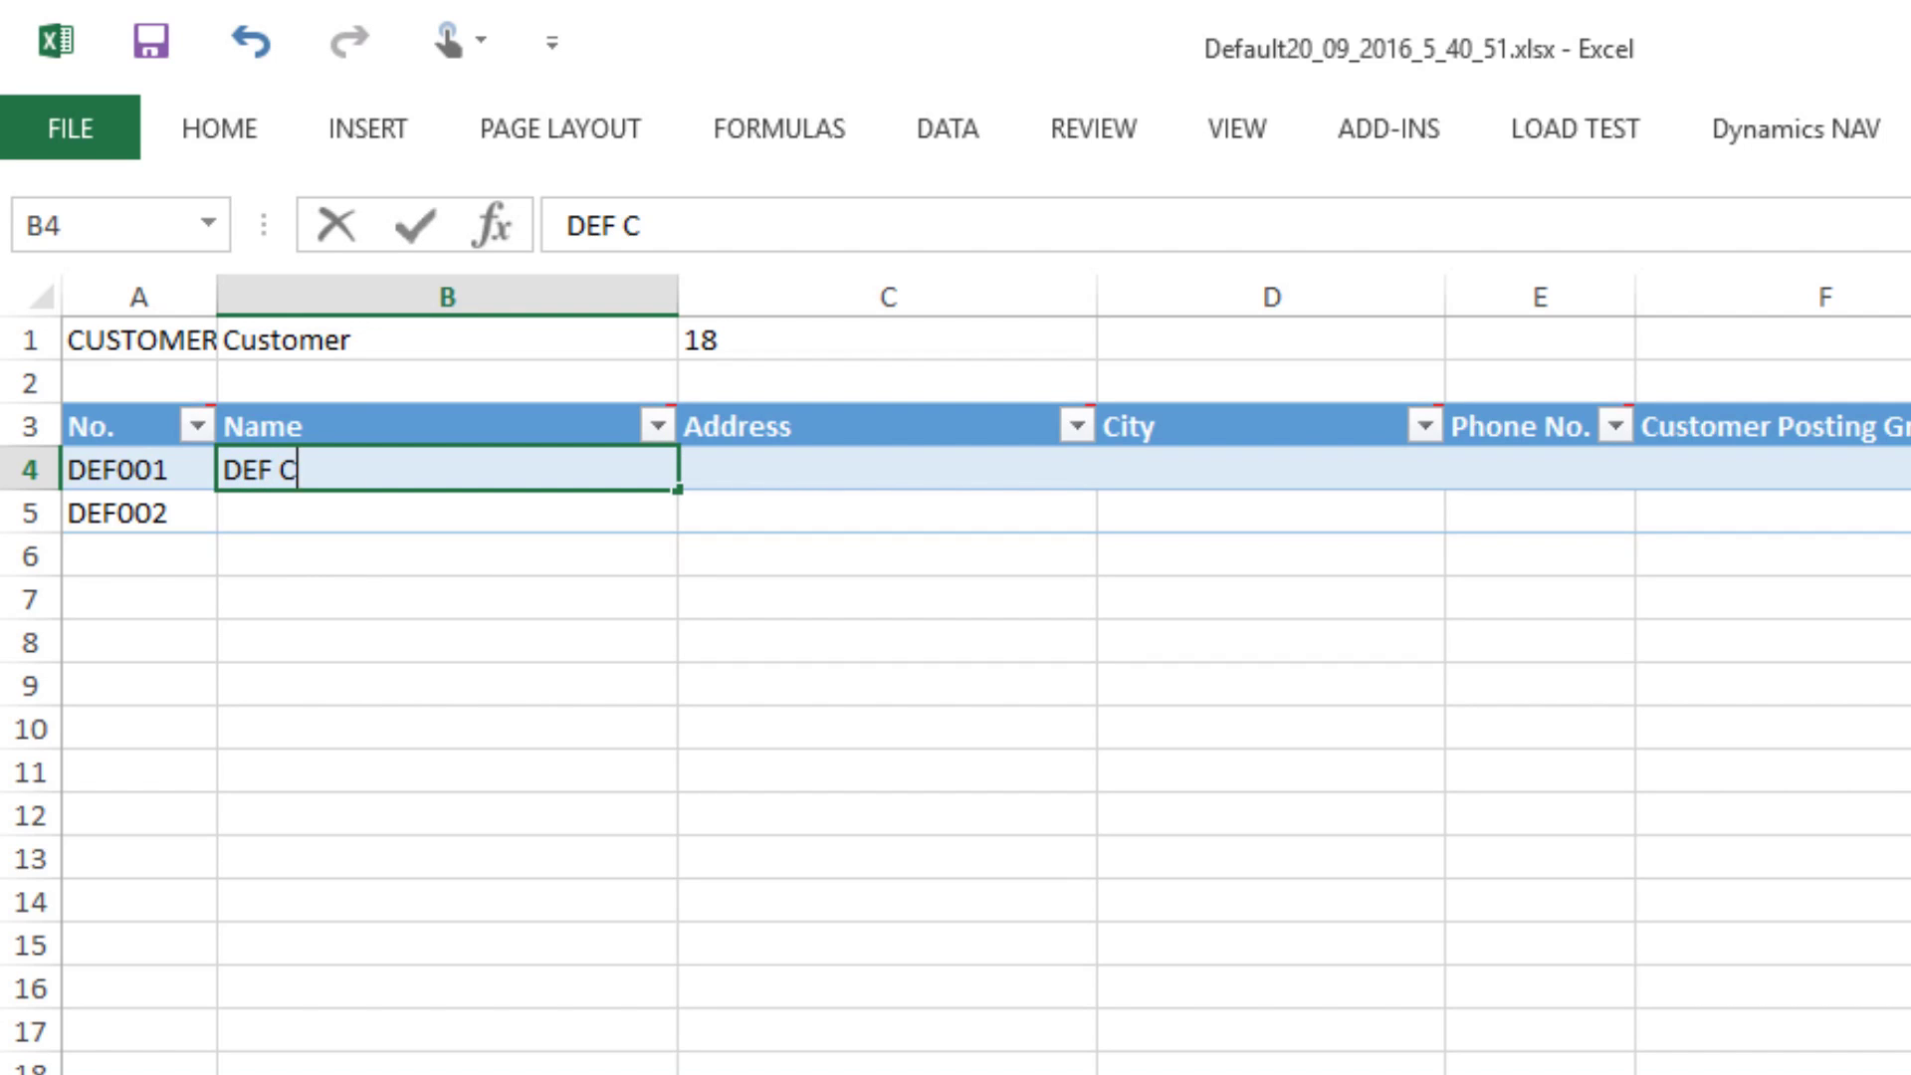
text(orporation)
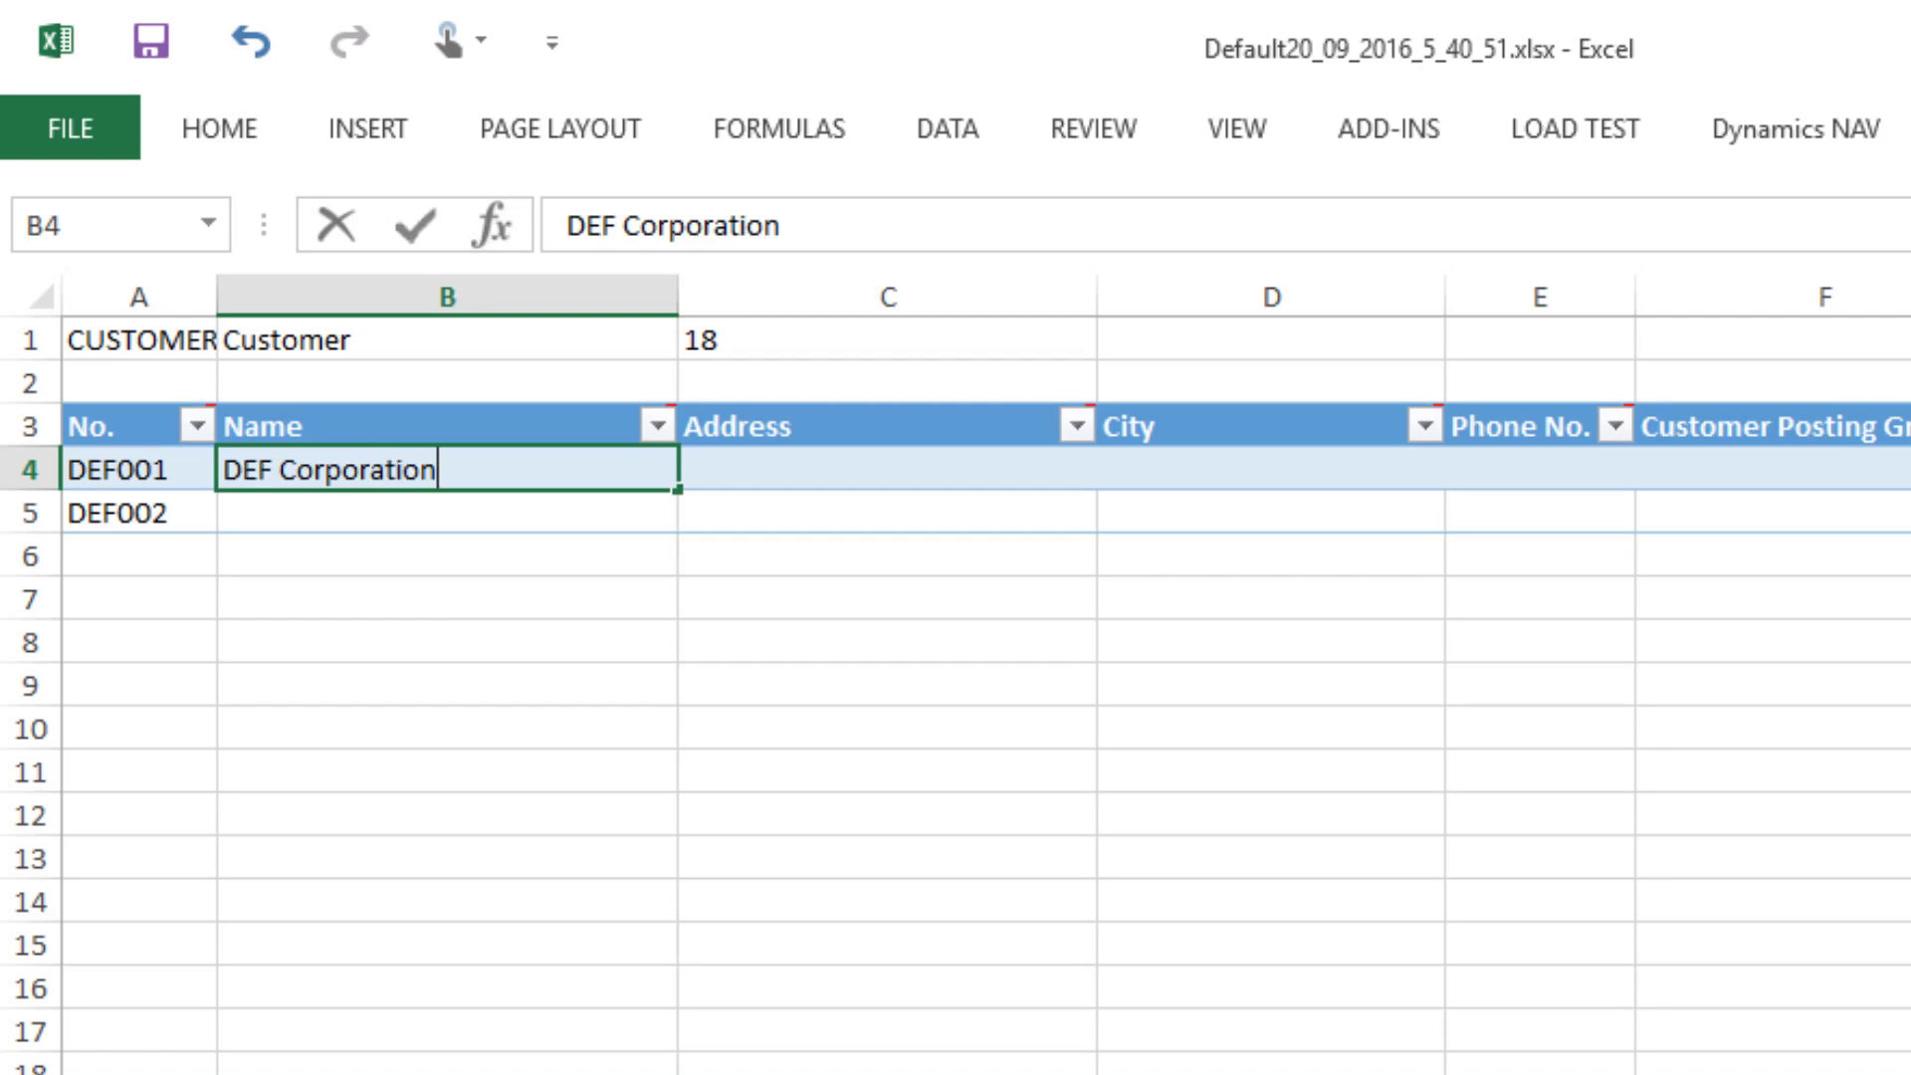
key(Return)
key(Up)
key(Right)
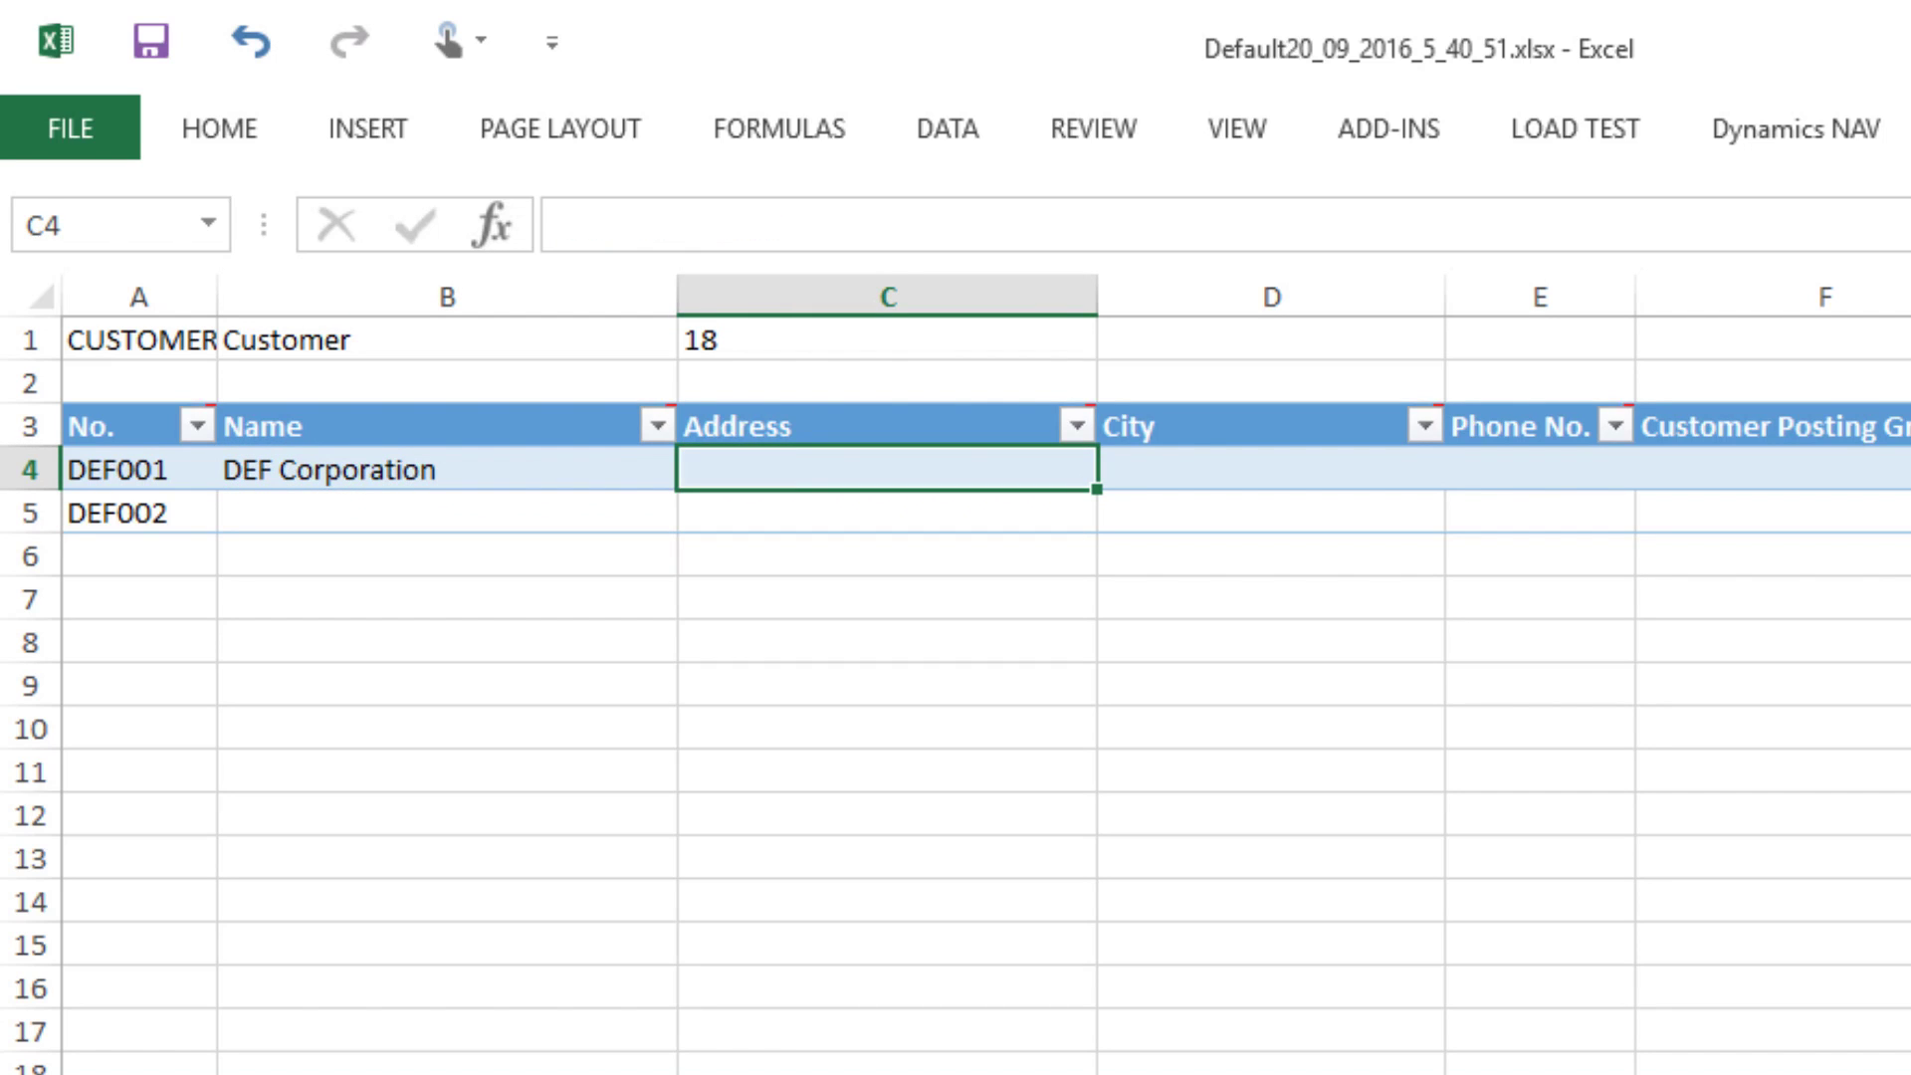
Enter the first customer's street address in C4 and city in D4
text(123 )
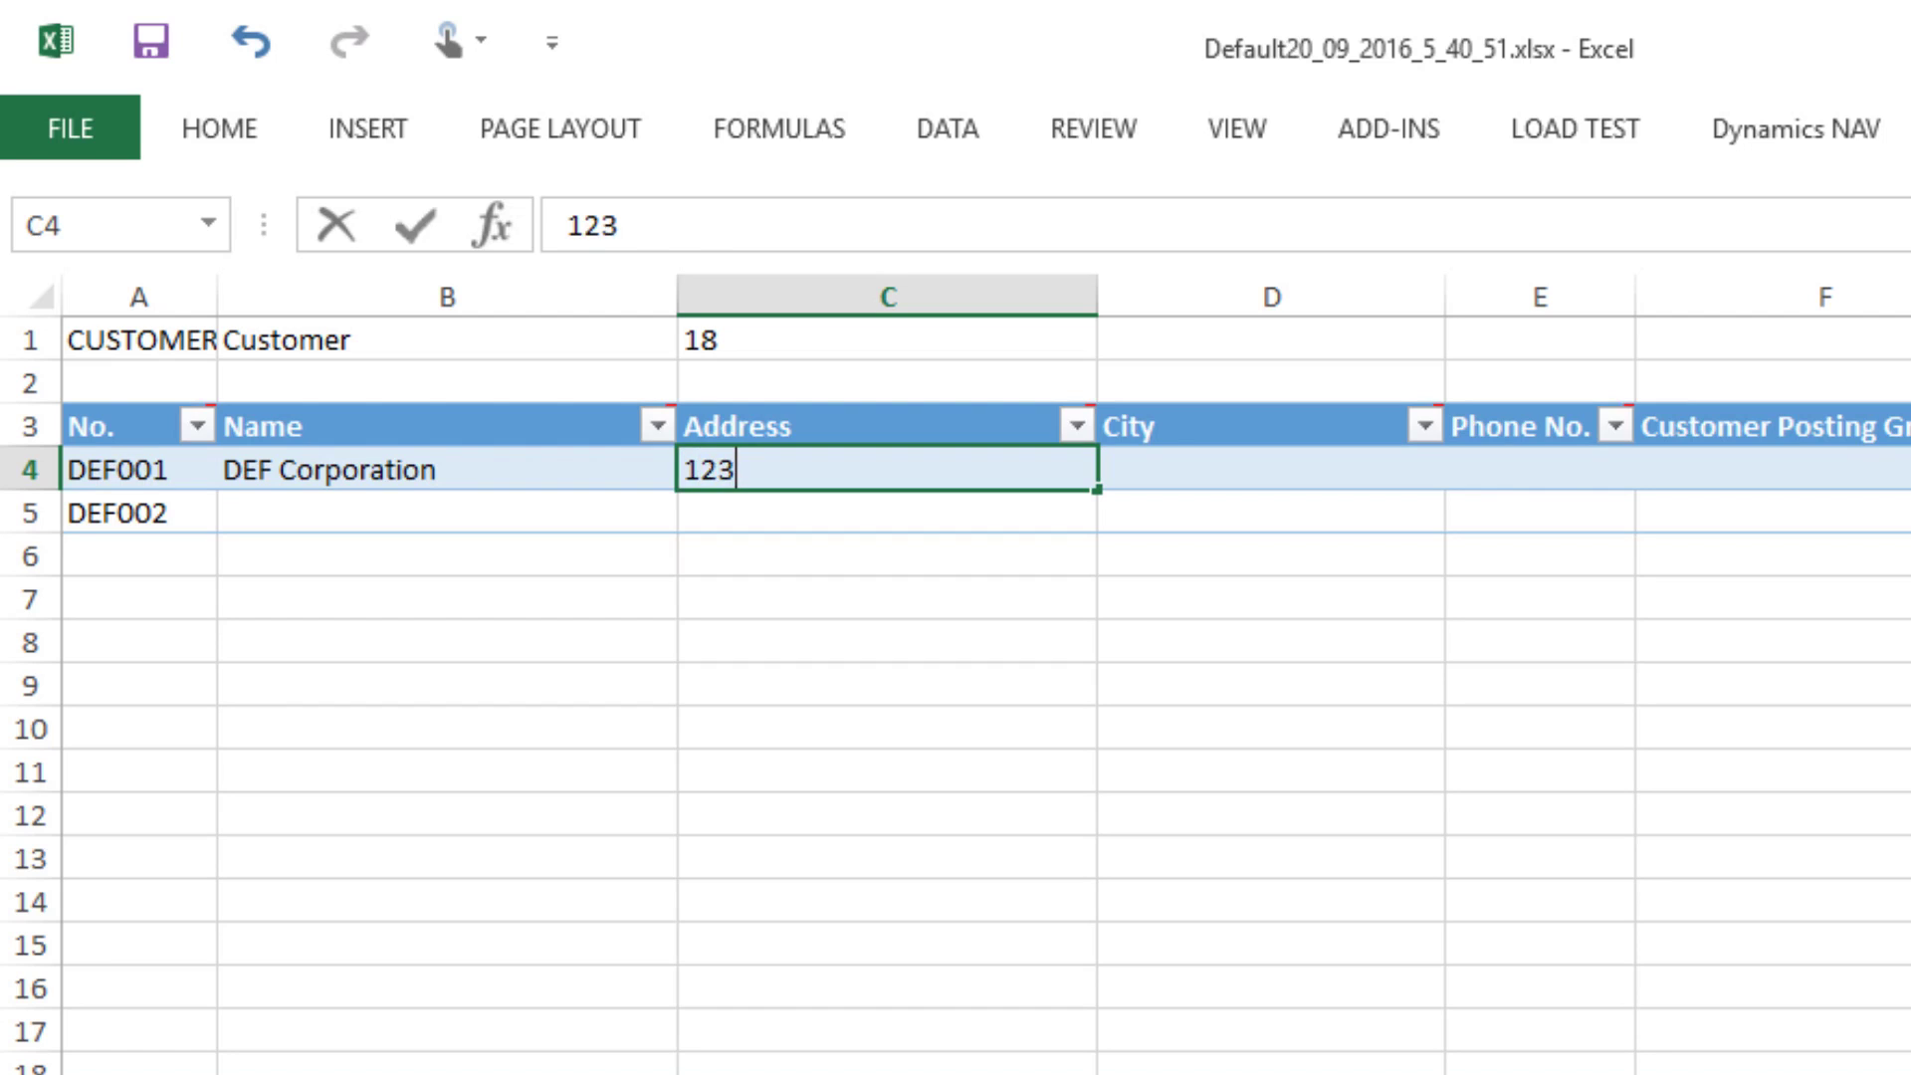
text(8th Street)
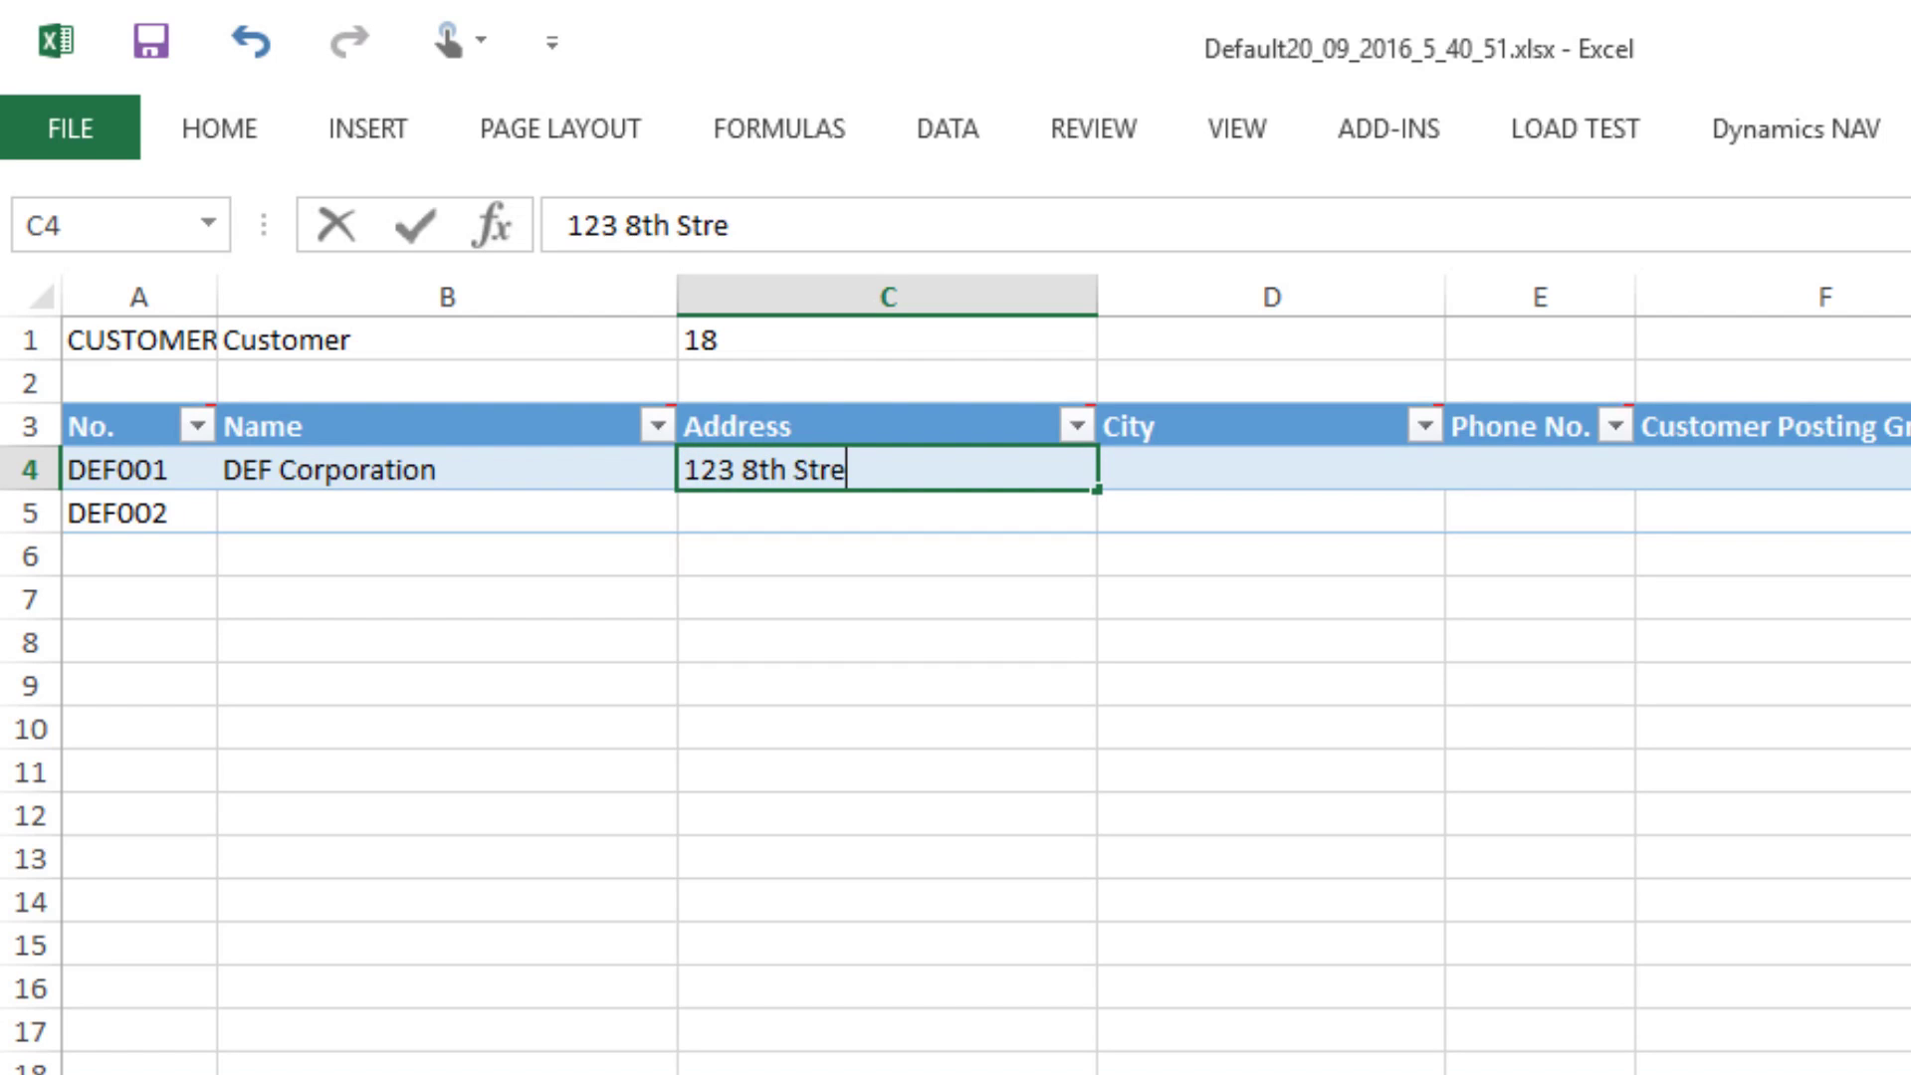
key(ctrl+Return)
key(Return)
key(Up)
key(Right)
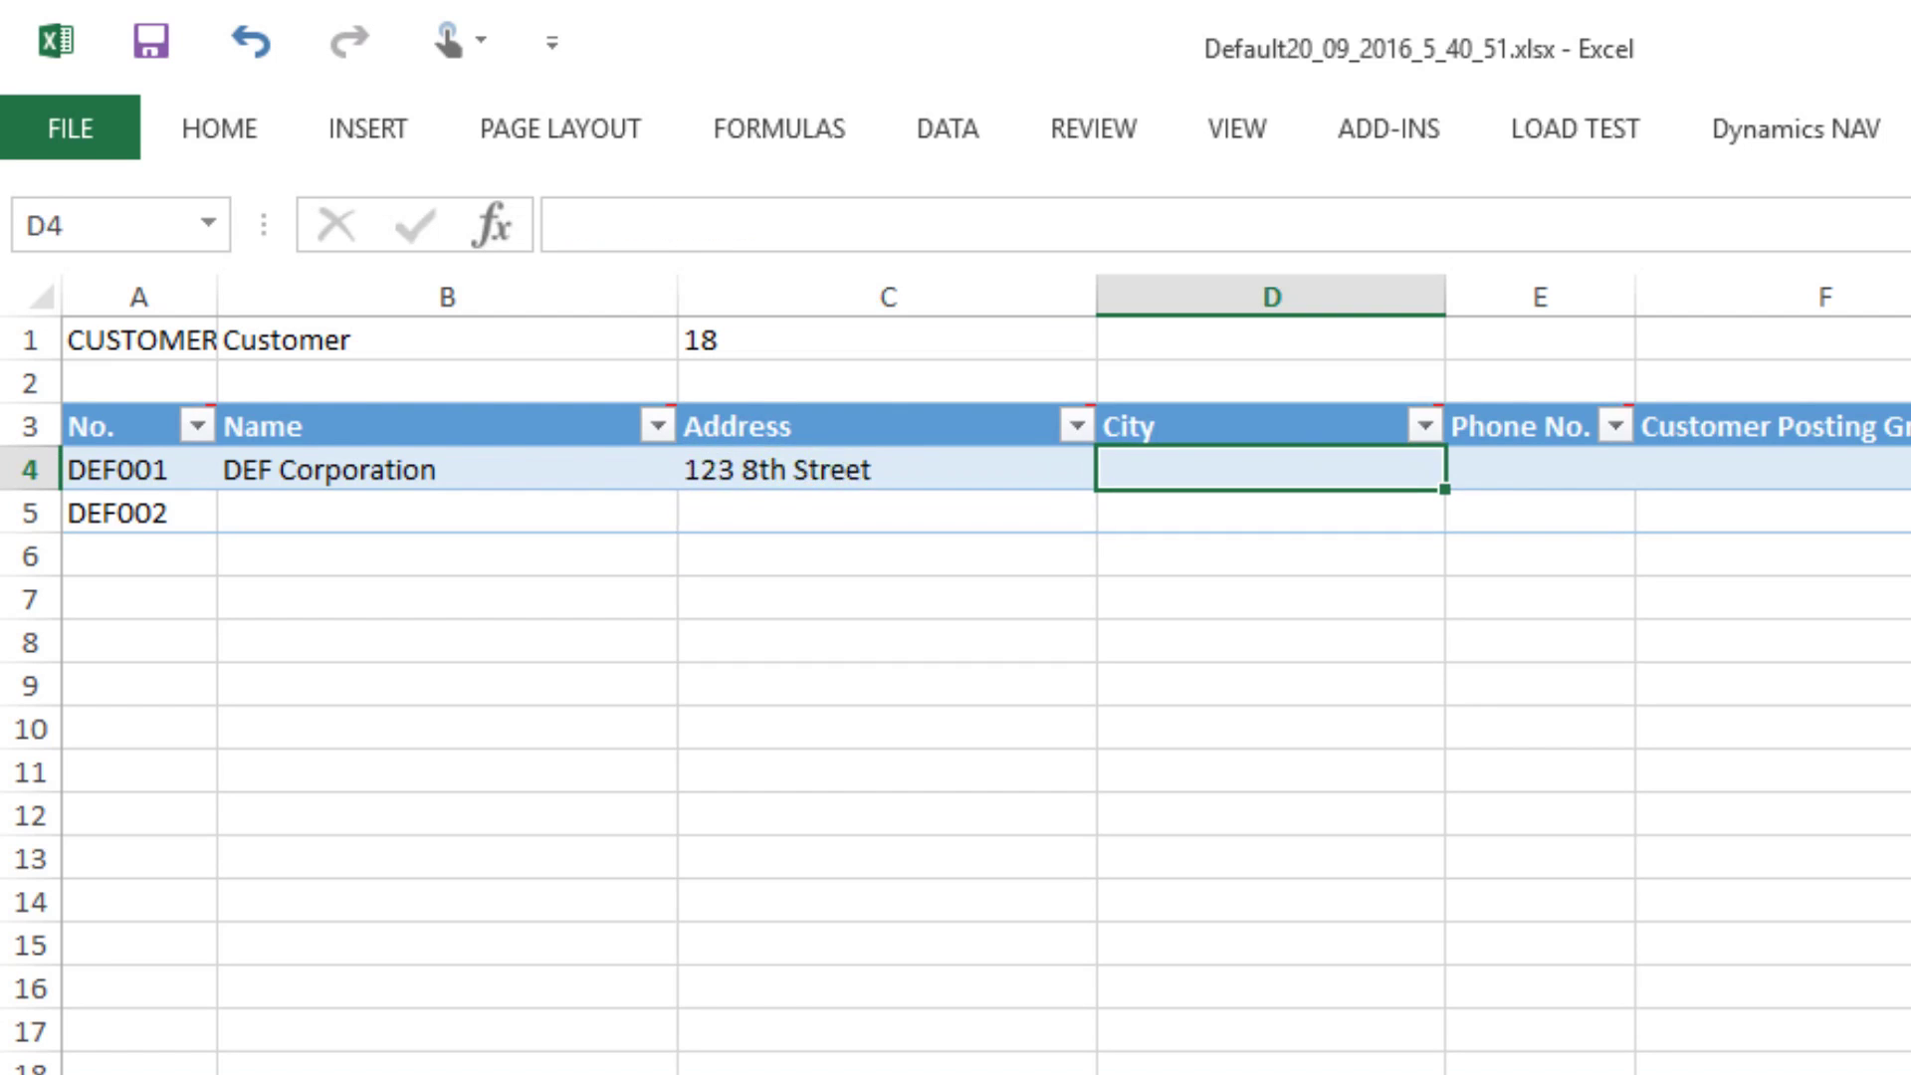
text(New York)
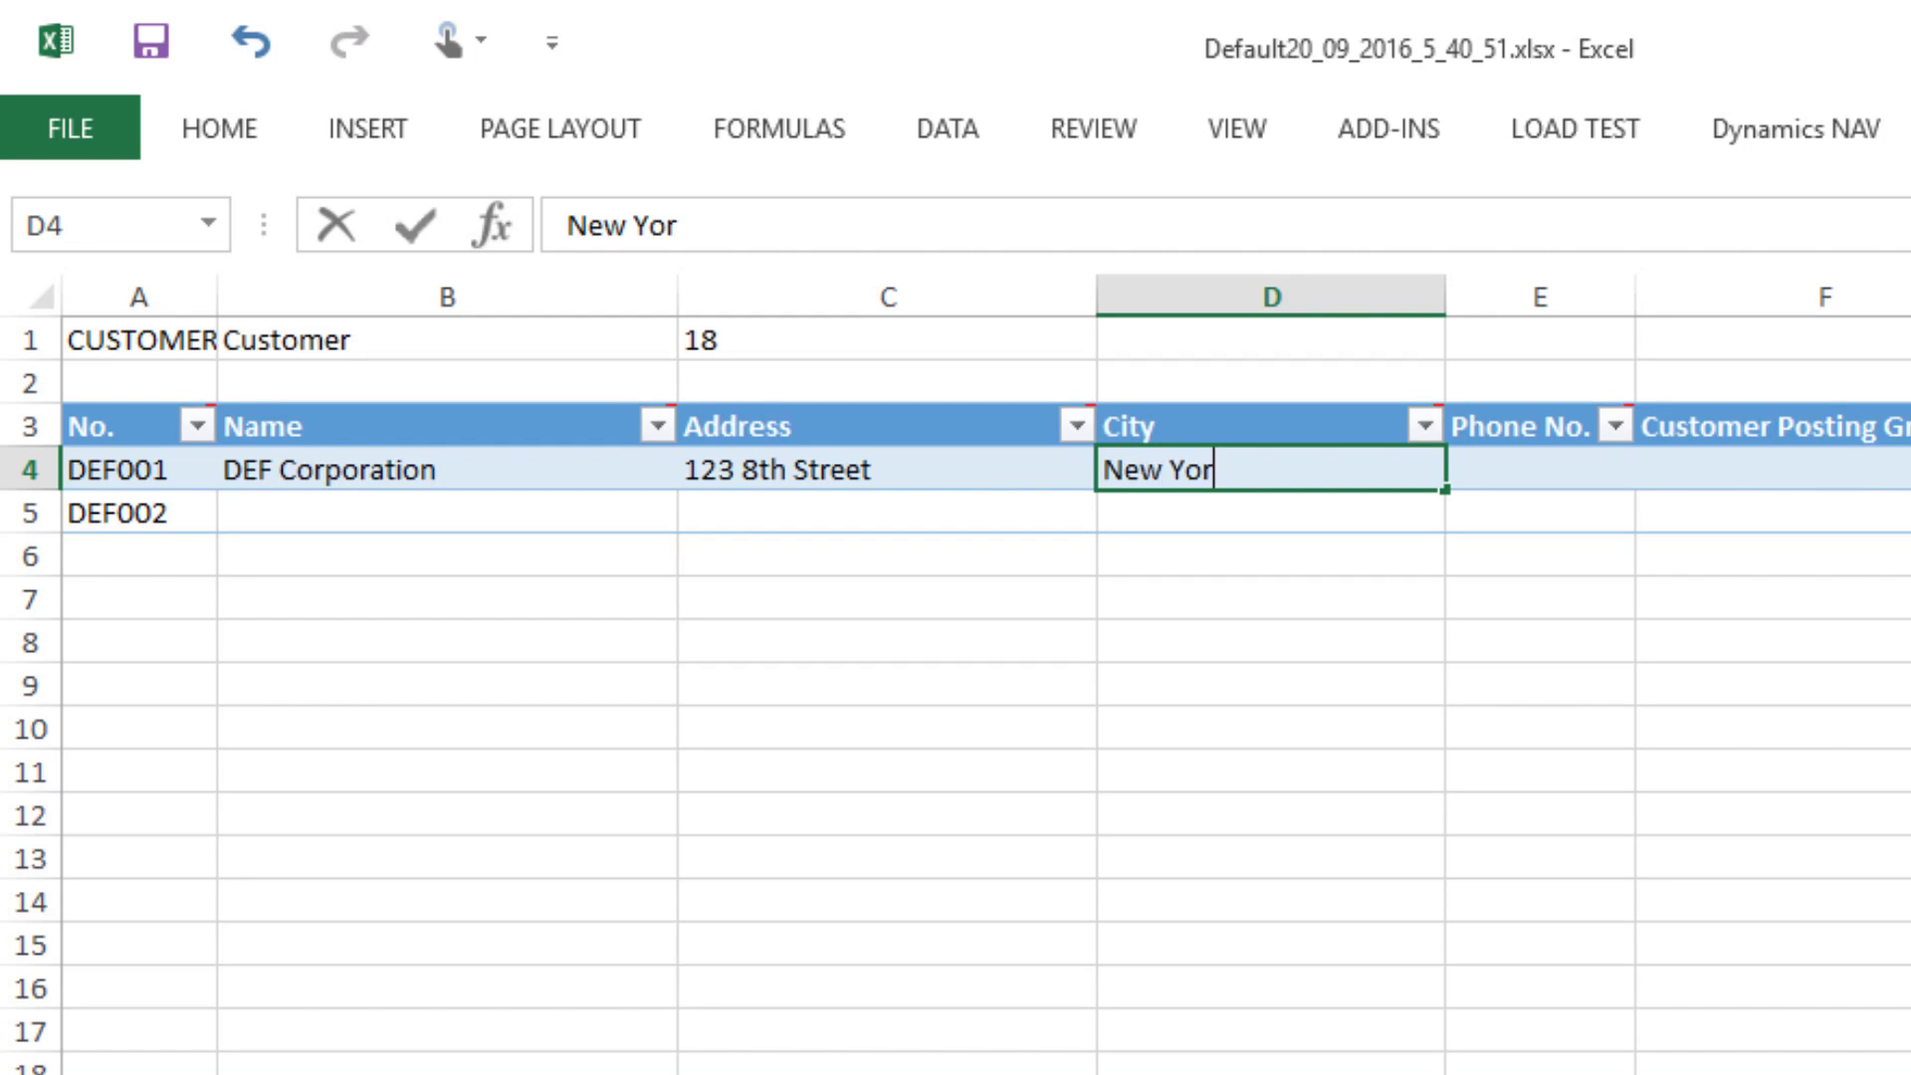
key(Return)
key(Up)
key(Right)
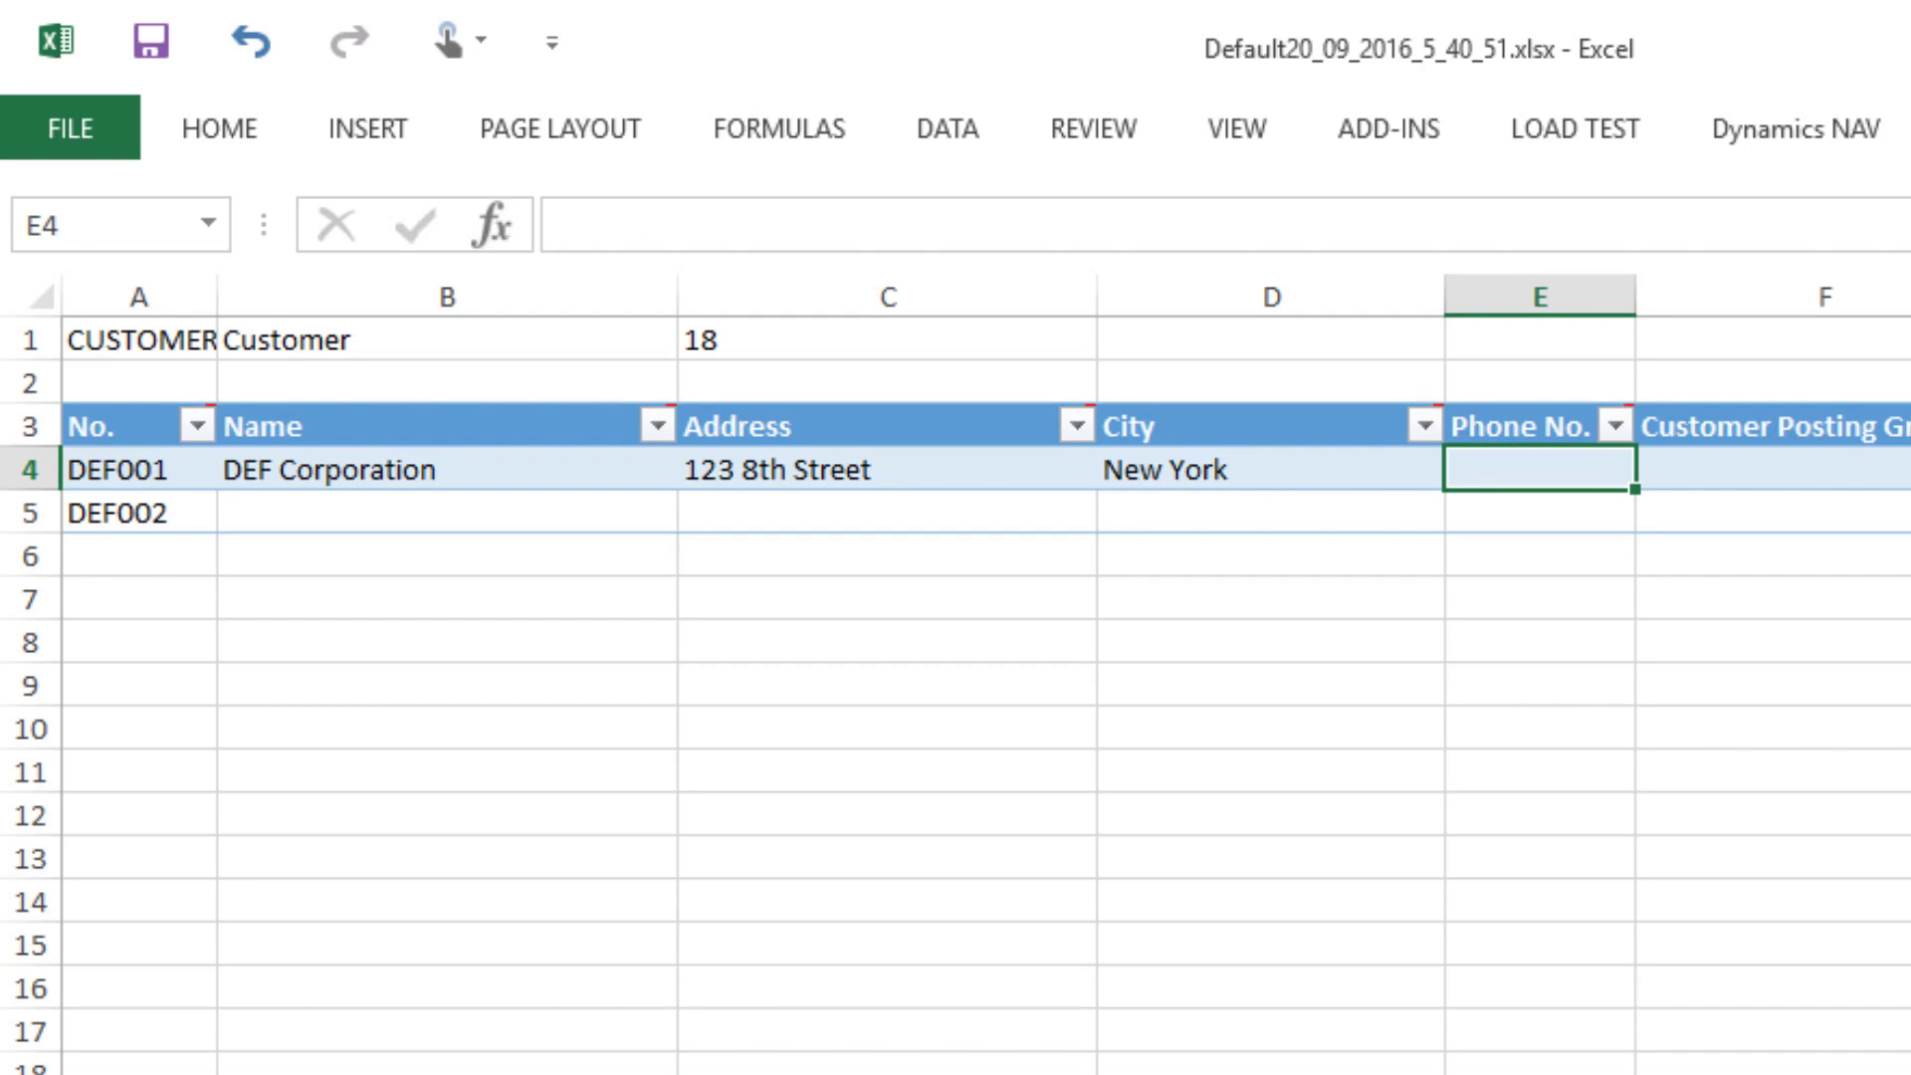
Enter the first customer's phone number in E4 and widen the Phone No. column to fit it
text(212-)
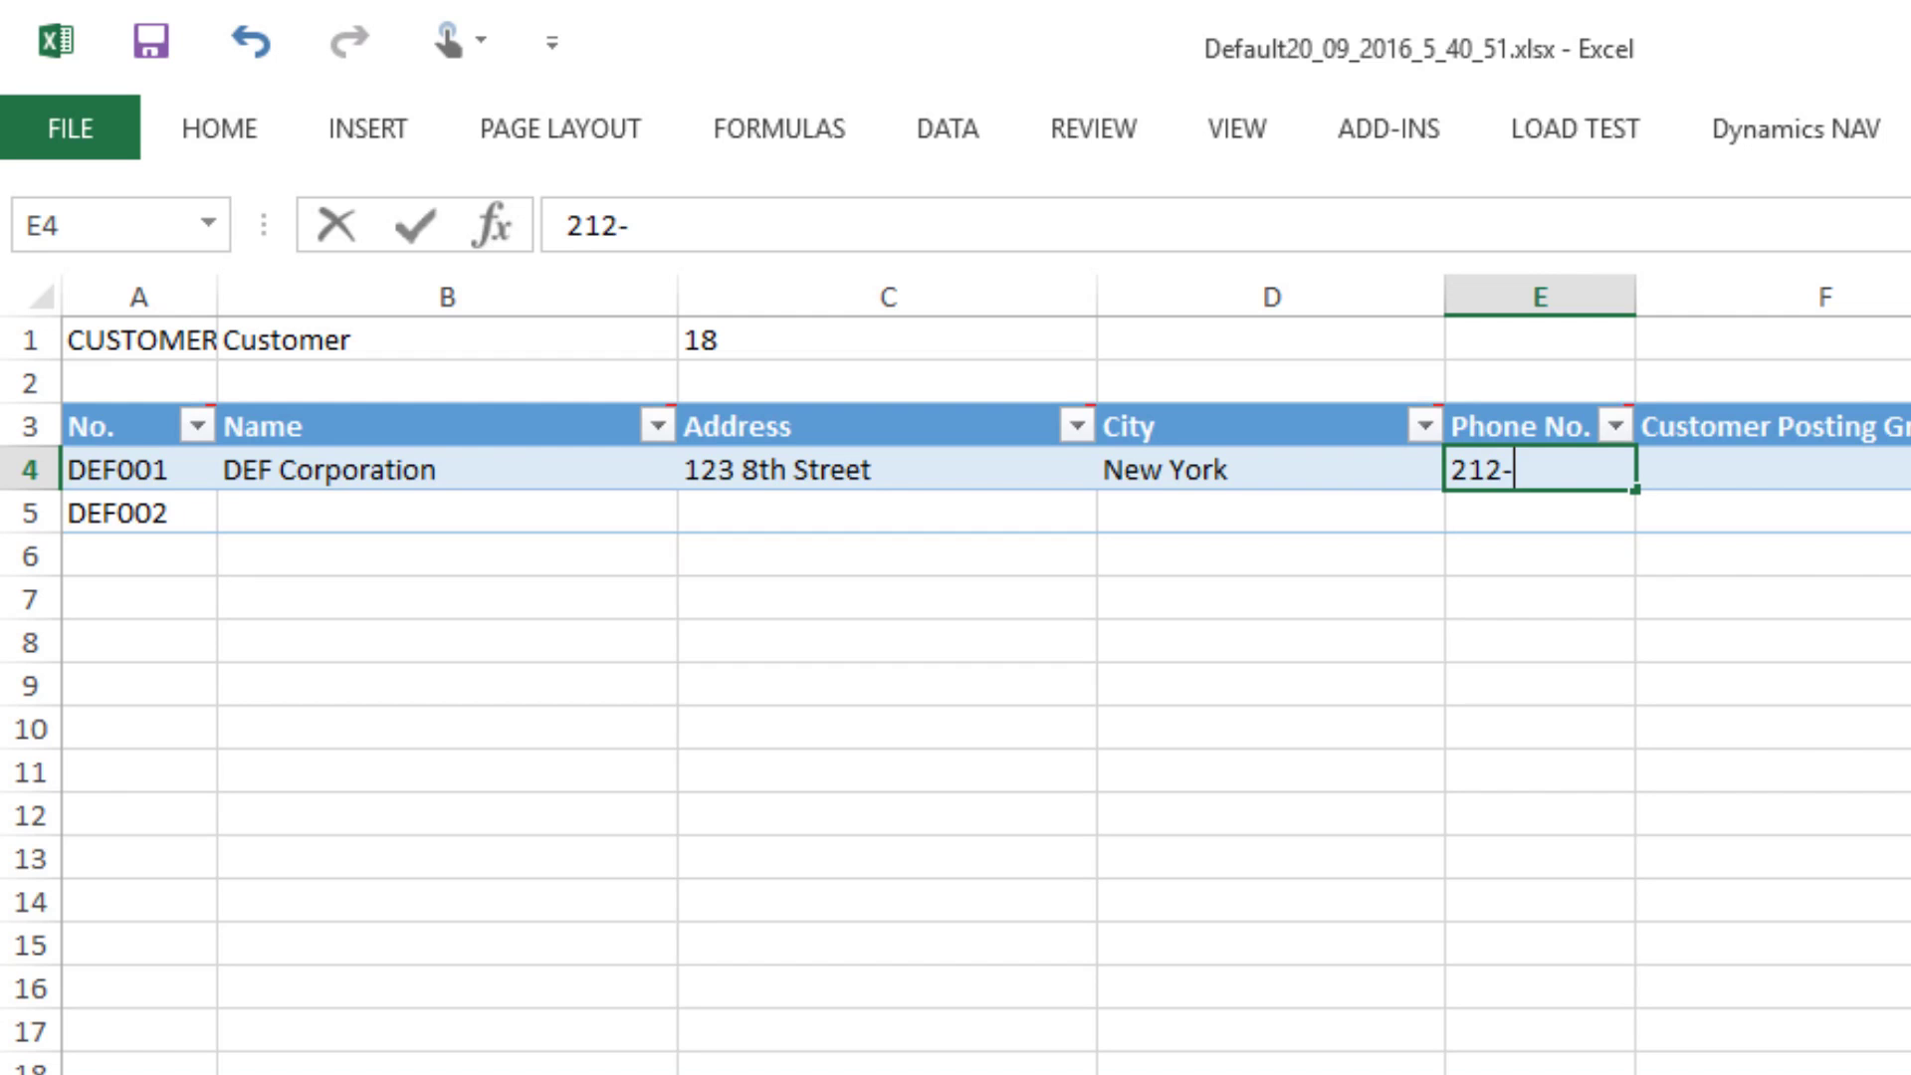
text(555-8578)
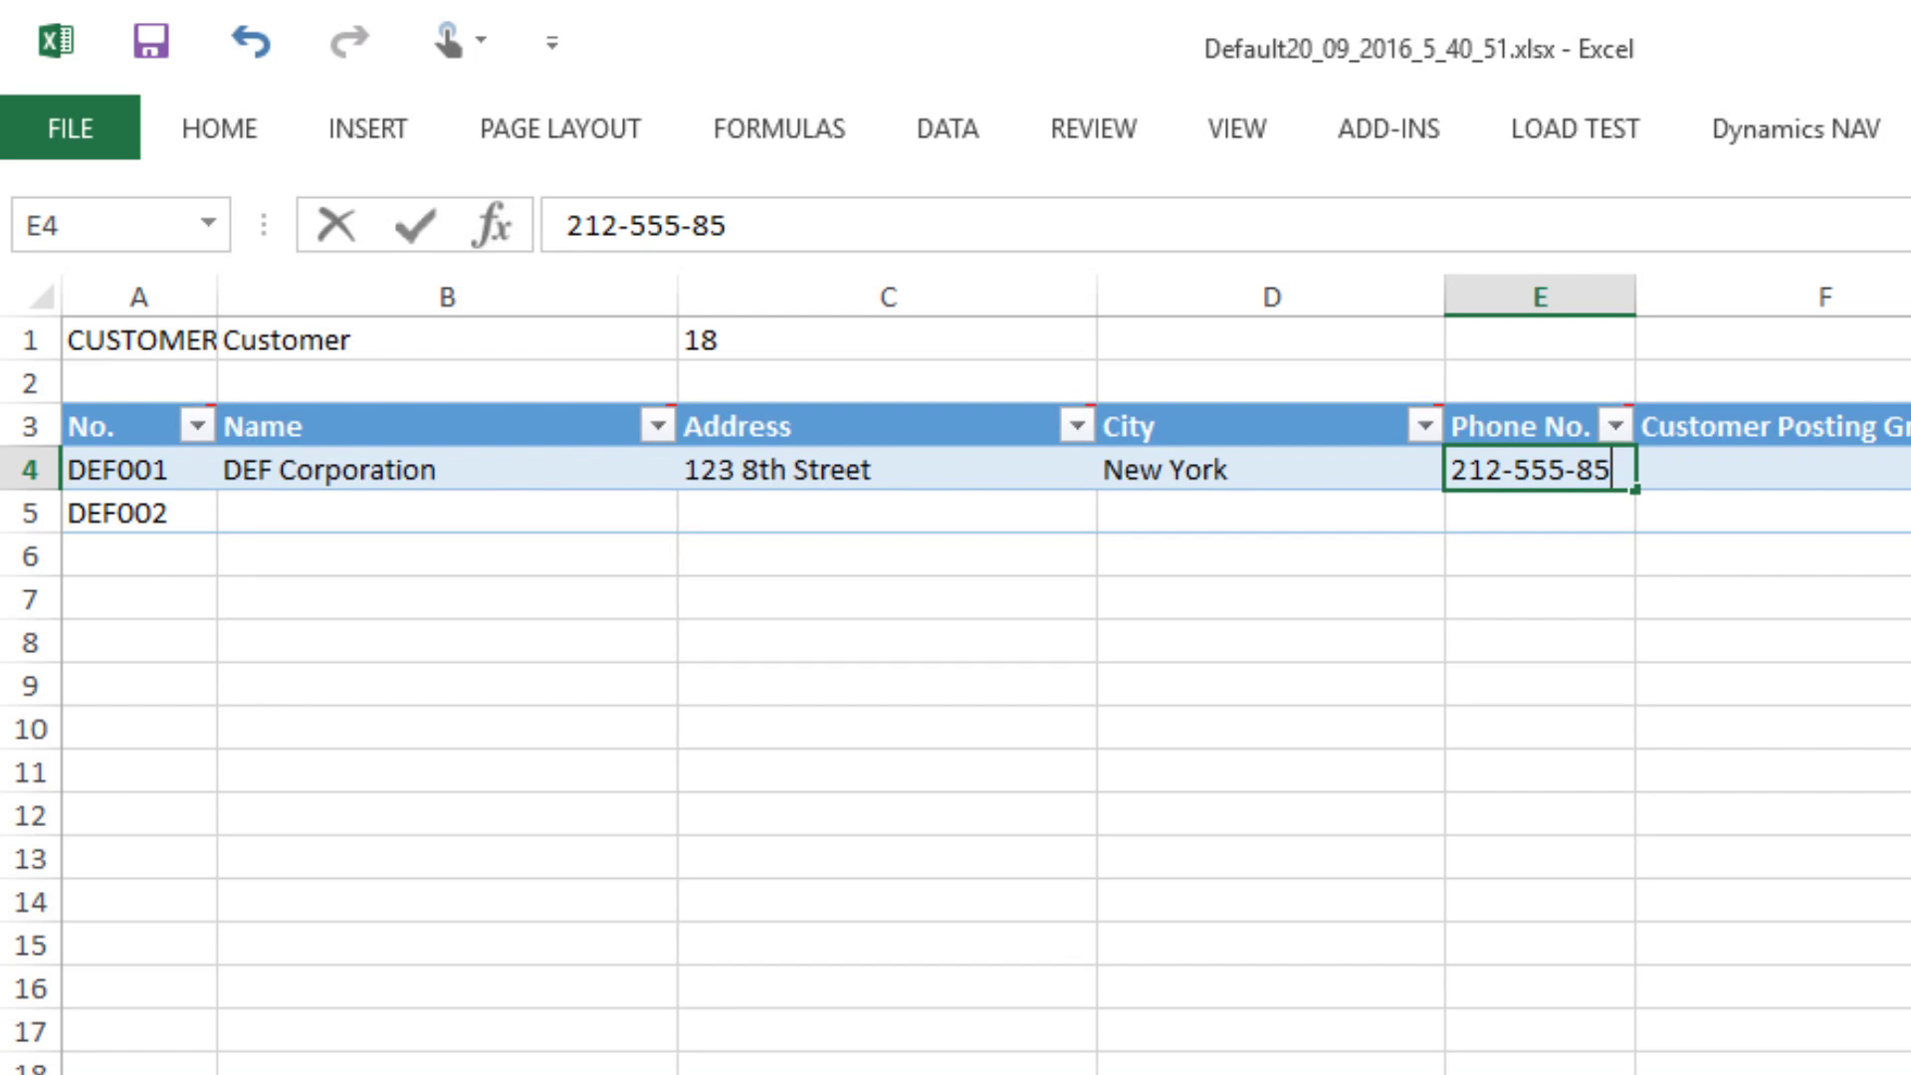
key(Return)
key(Up)
key(Right)
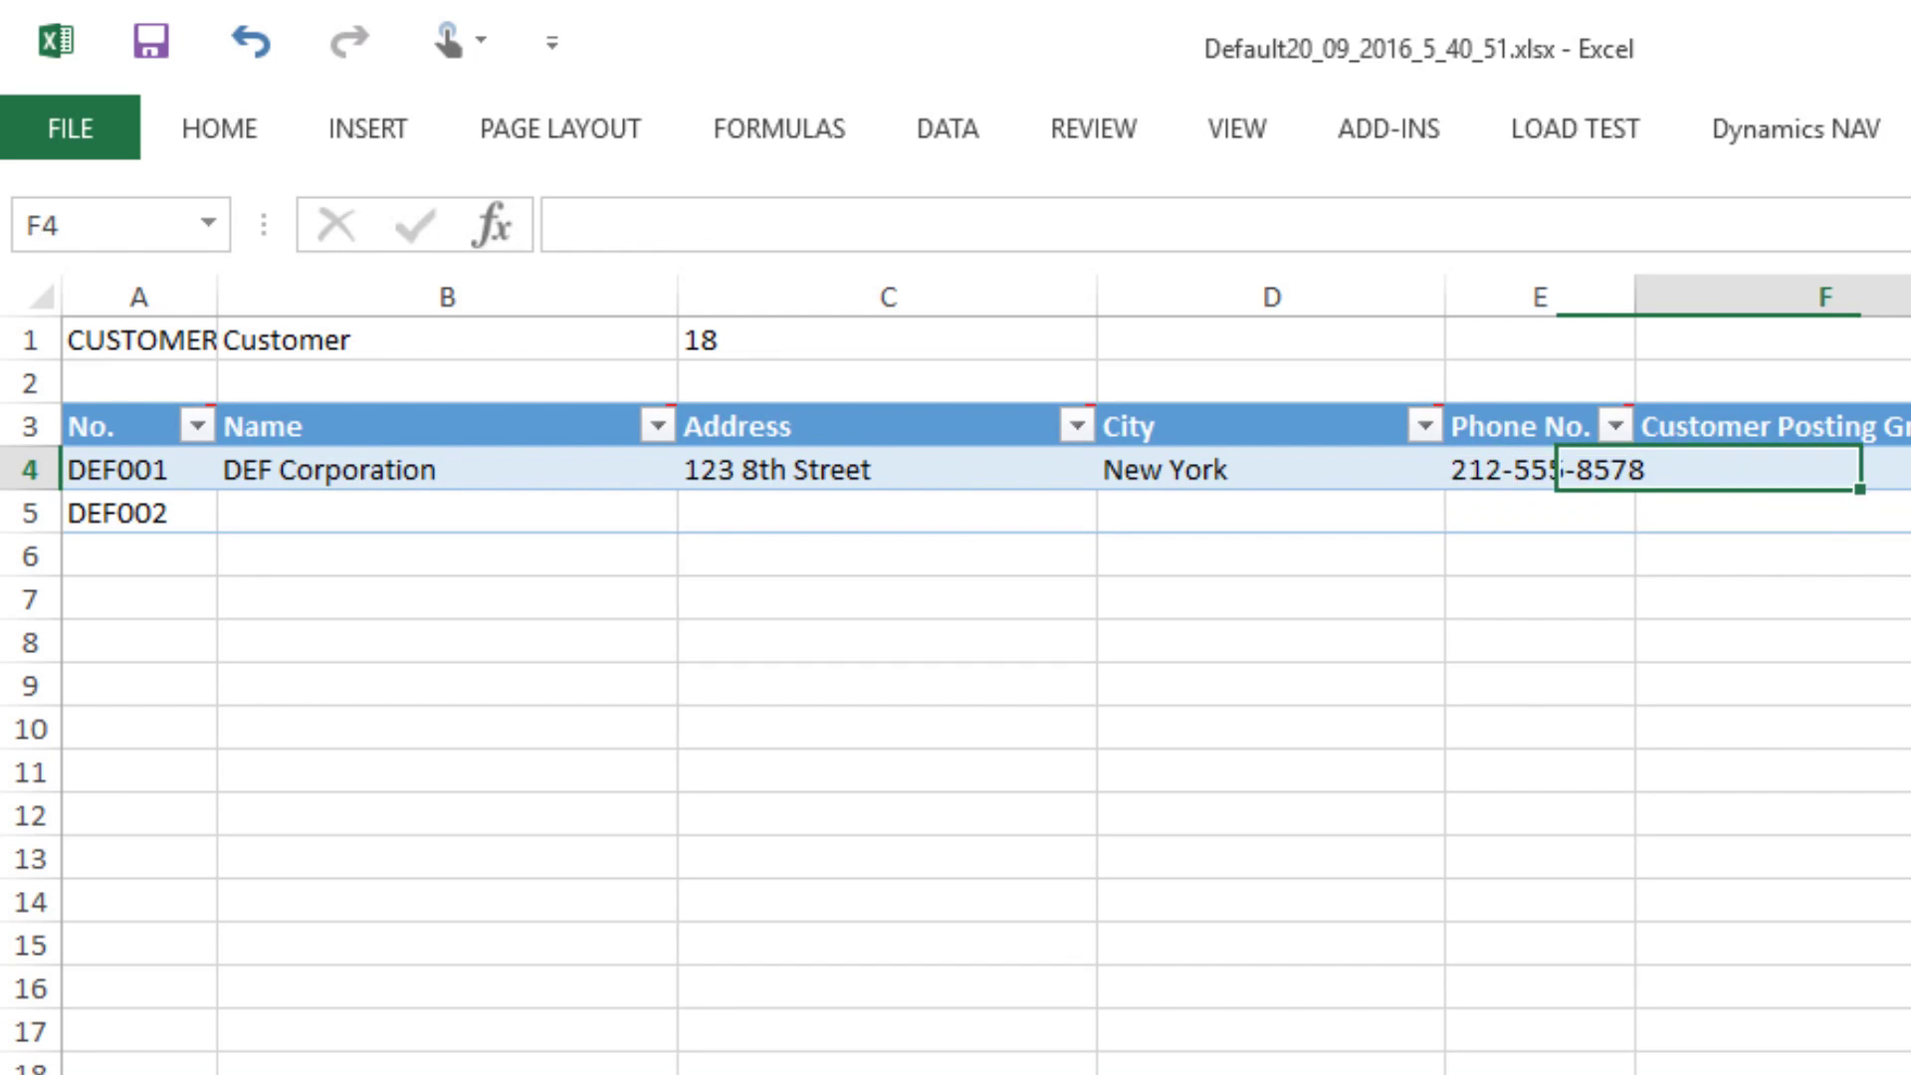
drag(925, 297, 1053, 297)
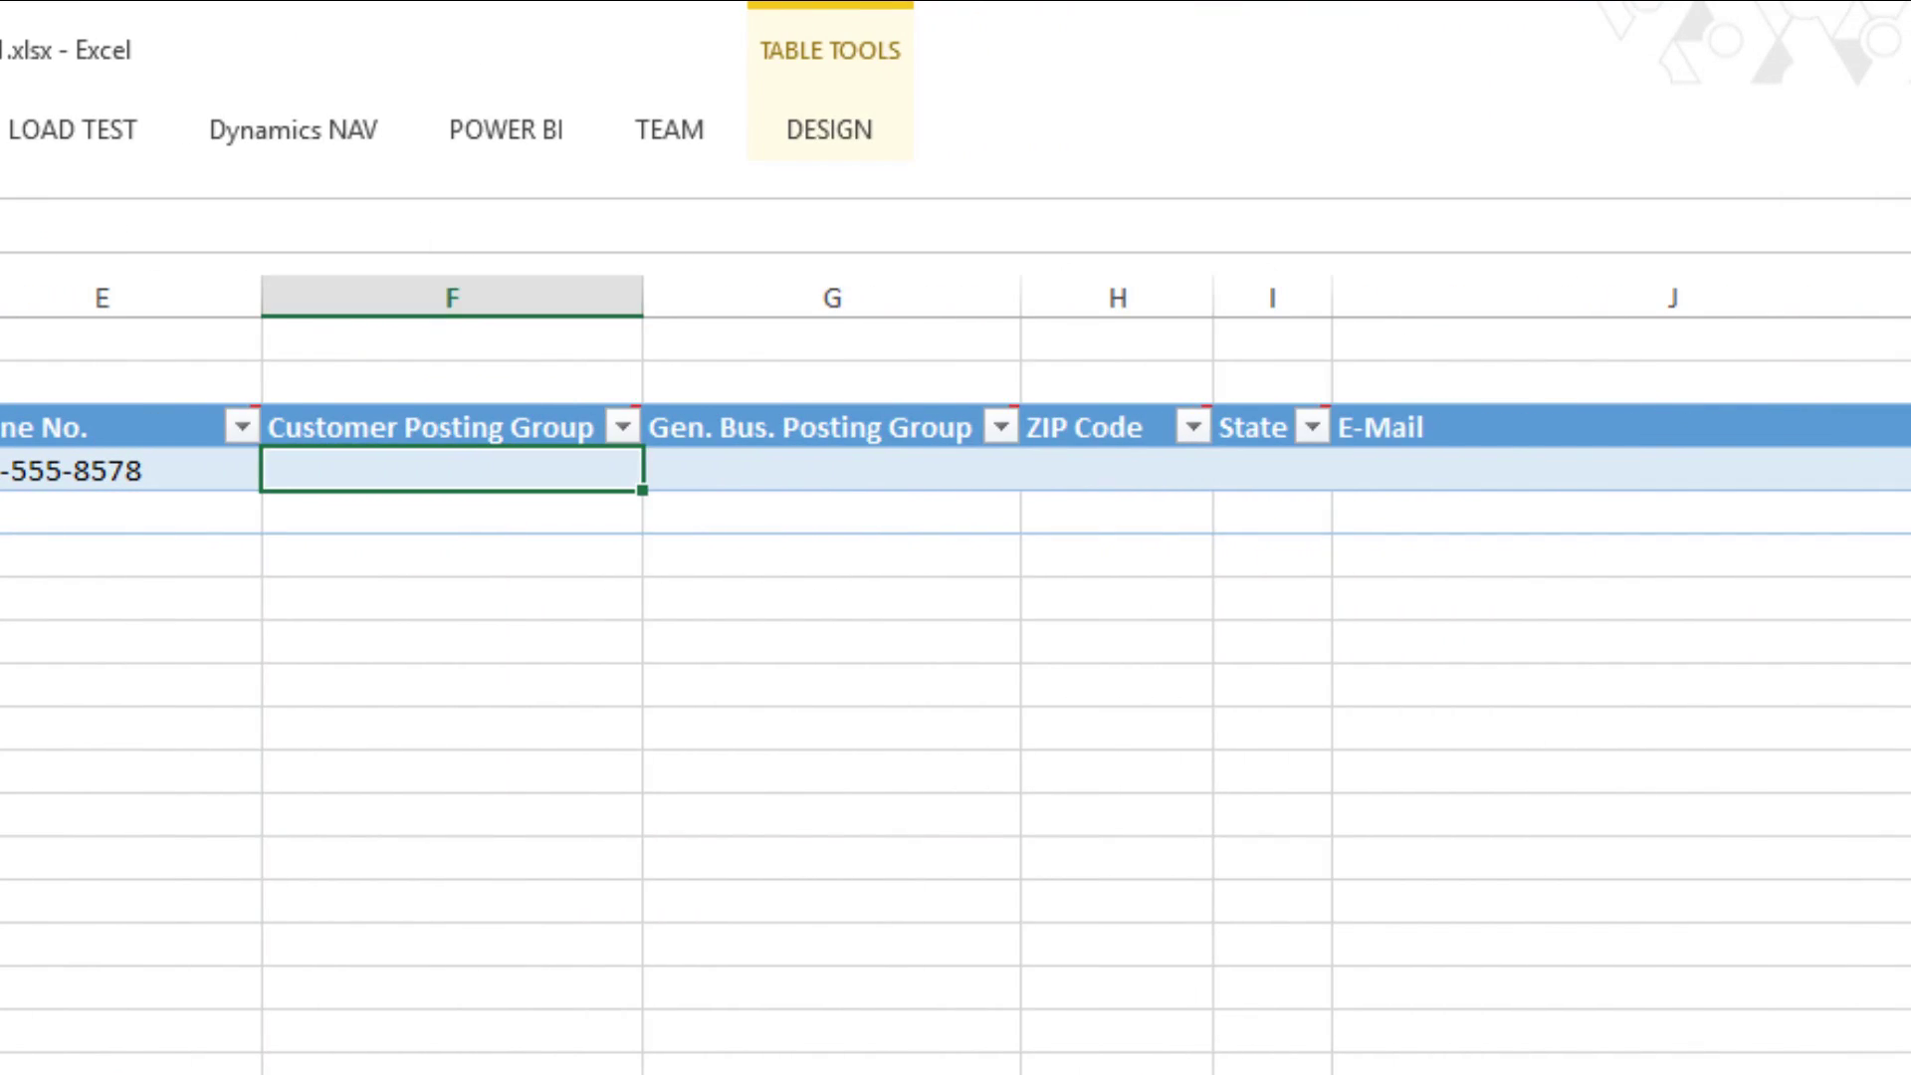
Set the first customer's Customer Posting Group to DOMESTIC in F4
text(DOM)
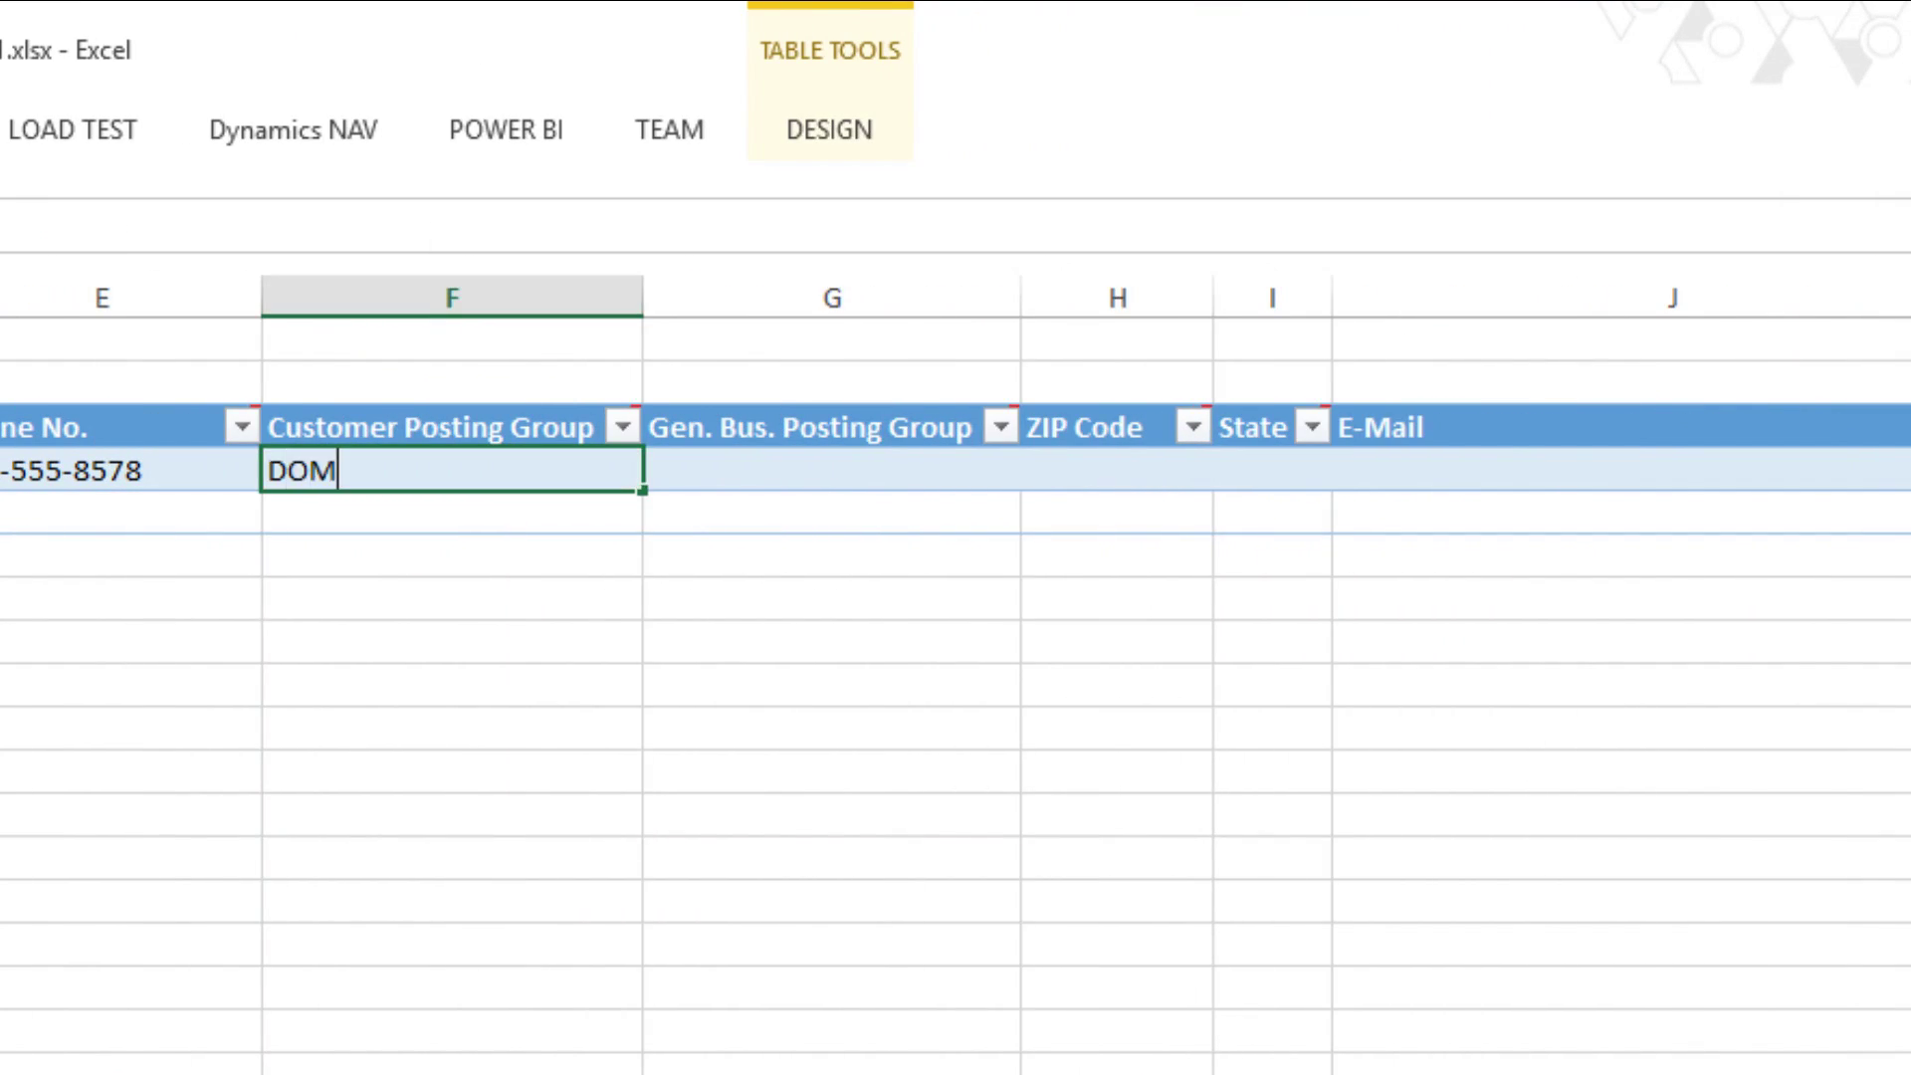
text(ESTIC)
key(Return)
key(Up)
key(Right)
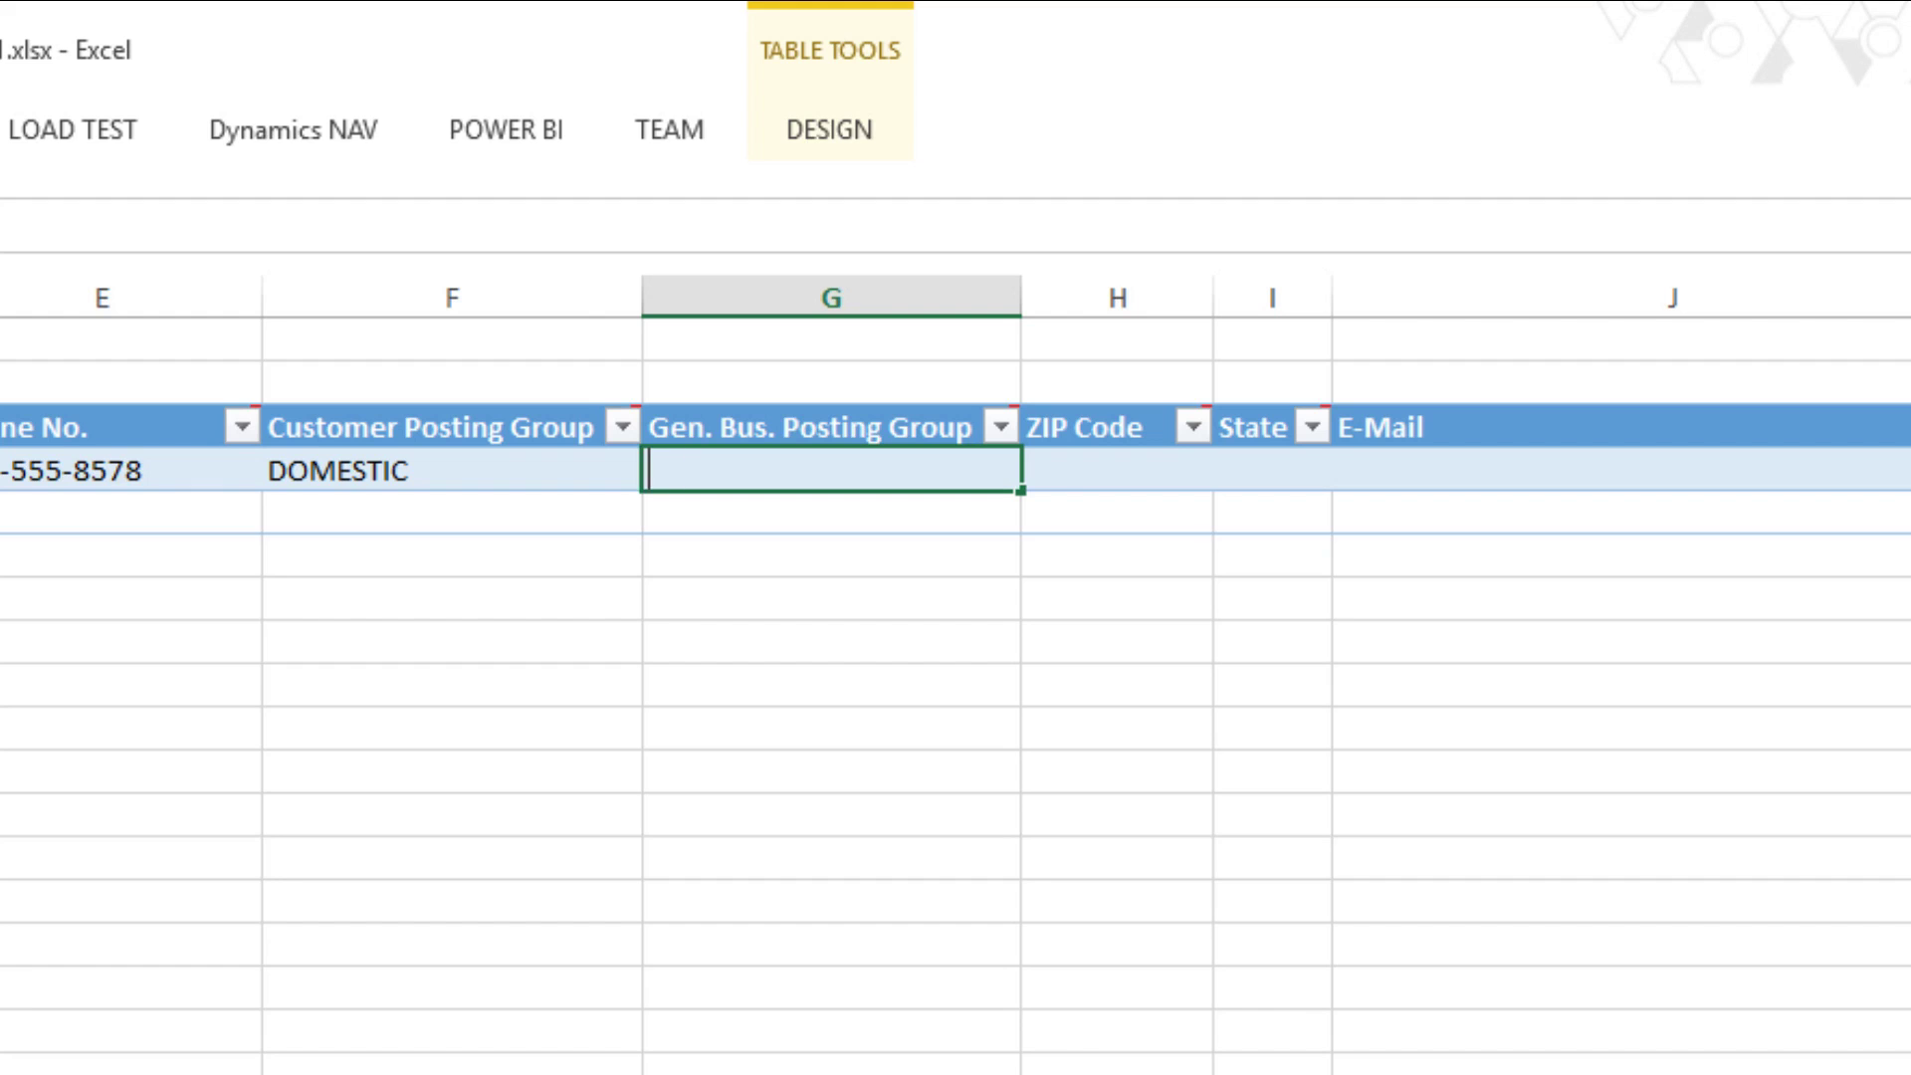
Set the first customer's Gen. Bus. Posting Group to NATIONAL in G4
text(NATIOJN)
key(BackSpace)
key(BackSpace)
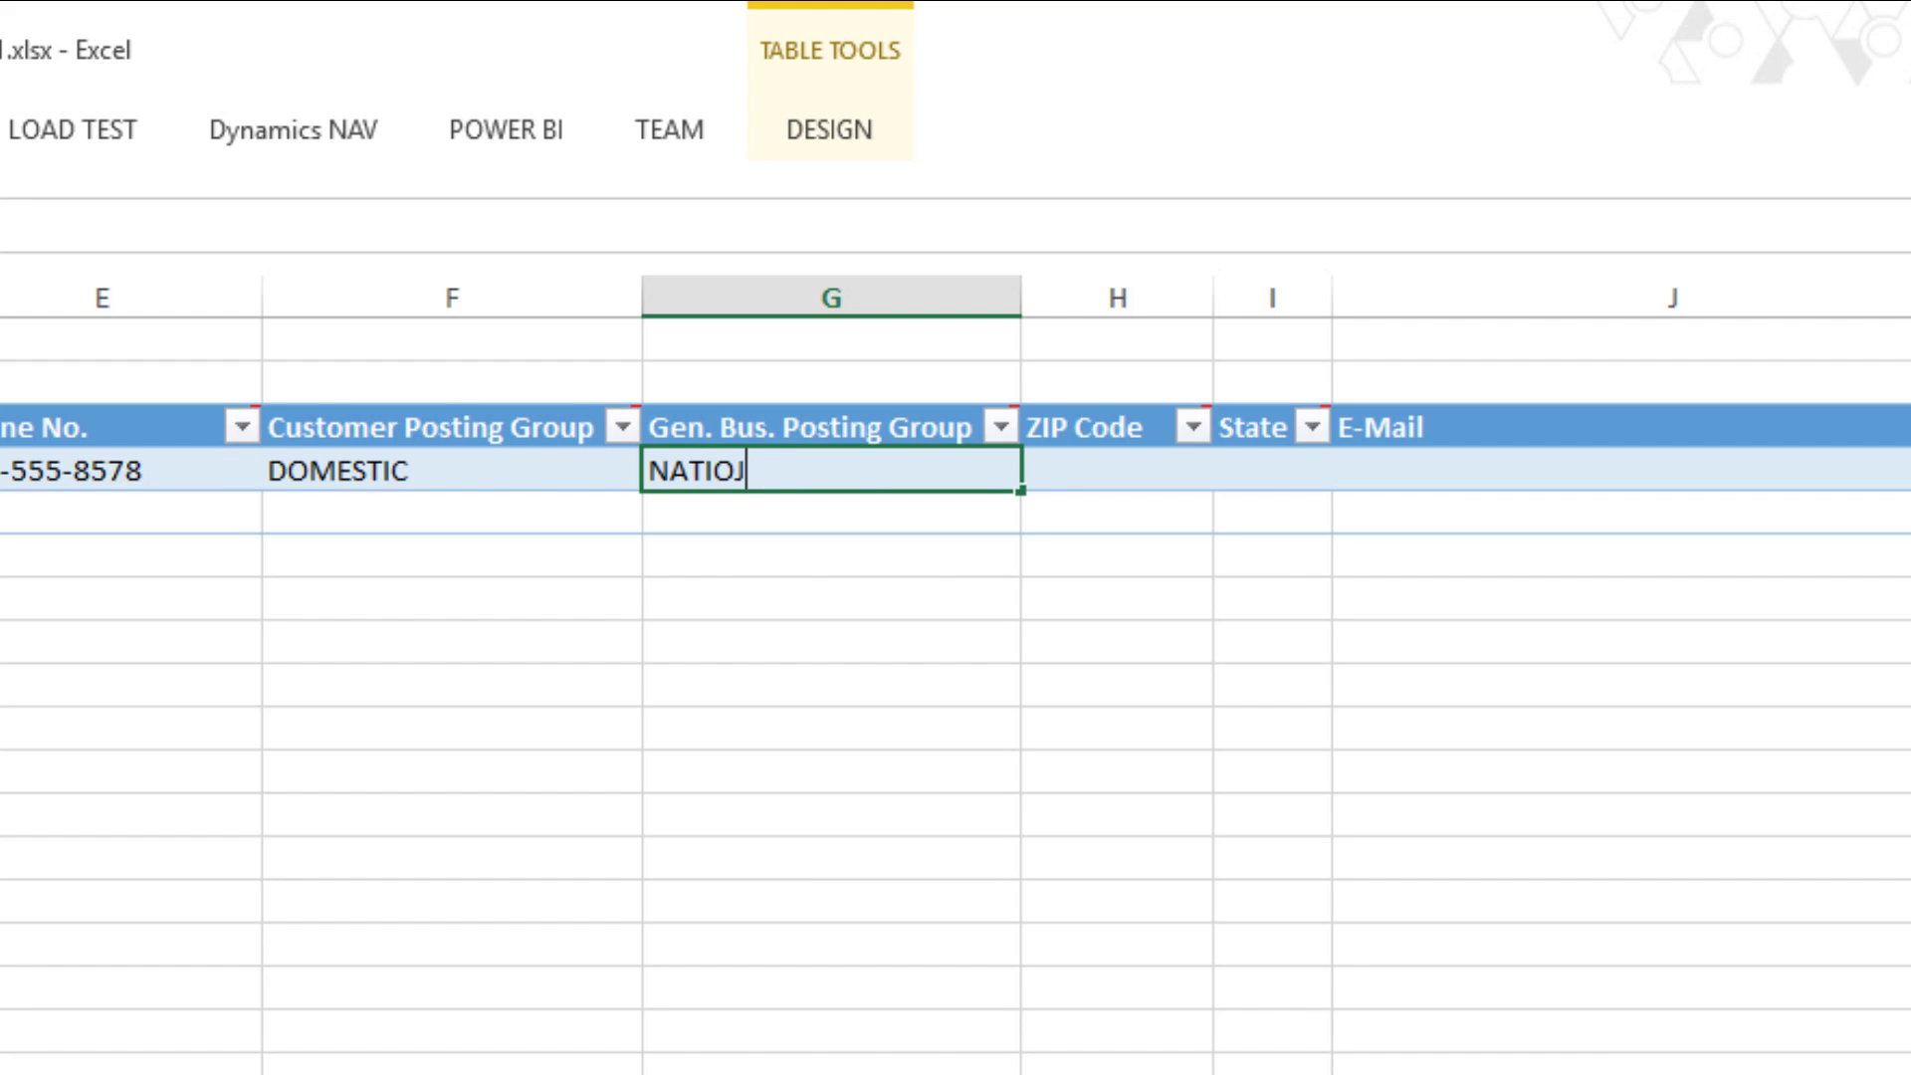
text(NAL)
key(Return)
key(Up)
key(Right)
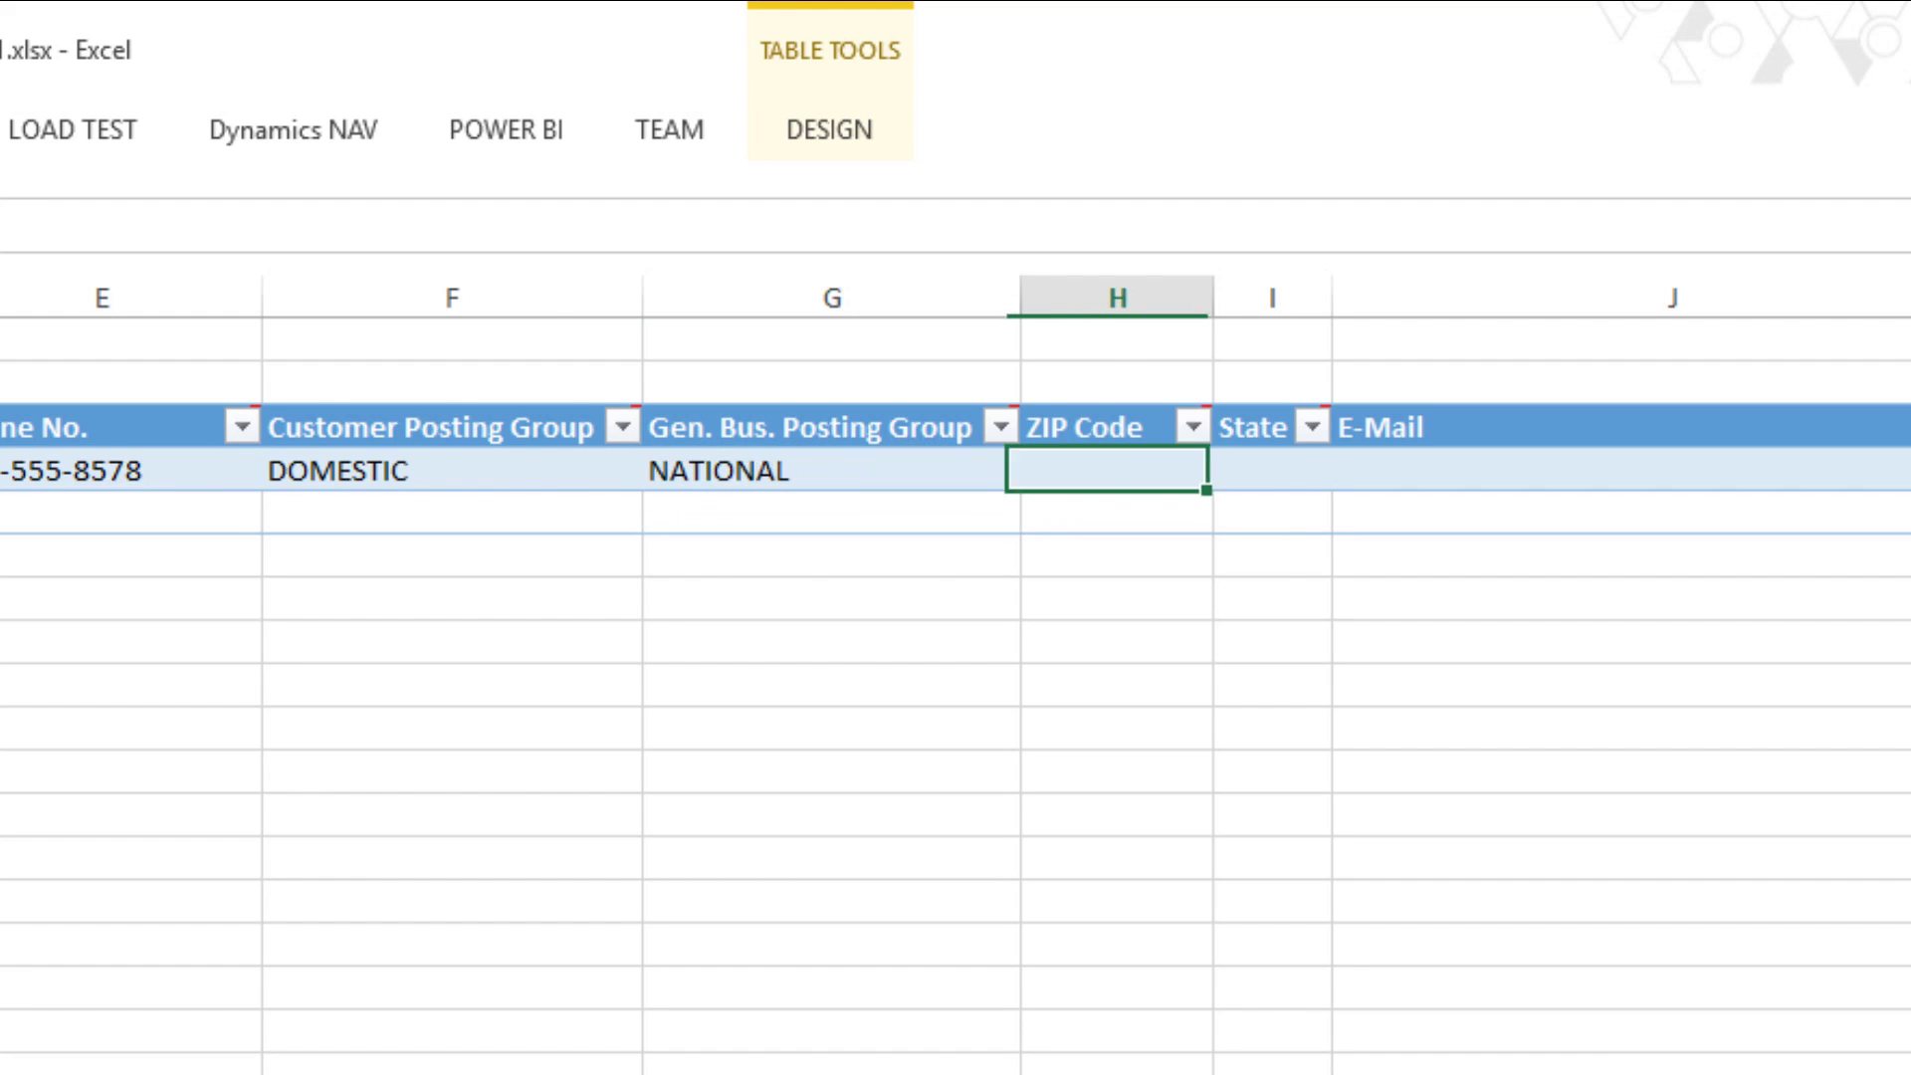
Enter the first customer's ZIP code in H4 and the state NY in I4
text(10015)
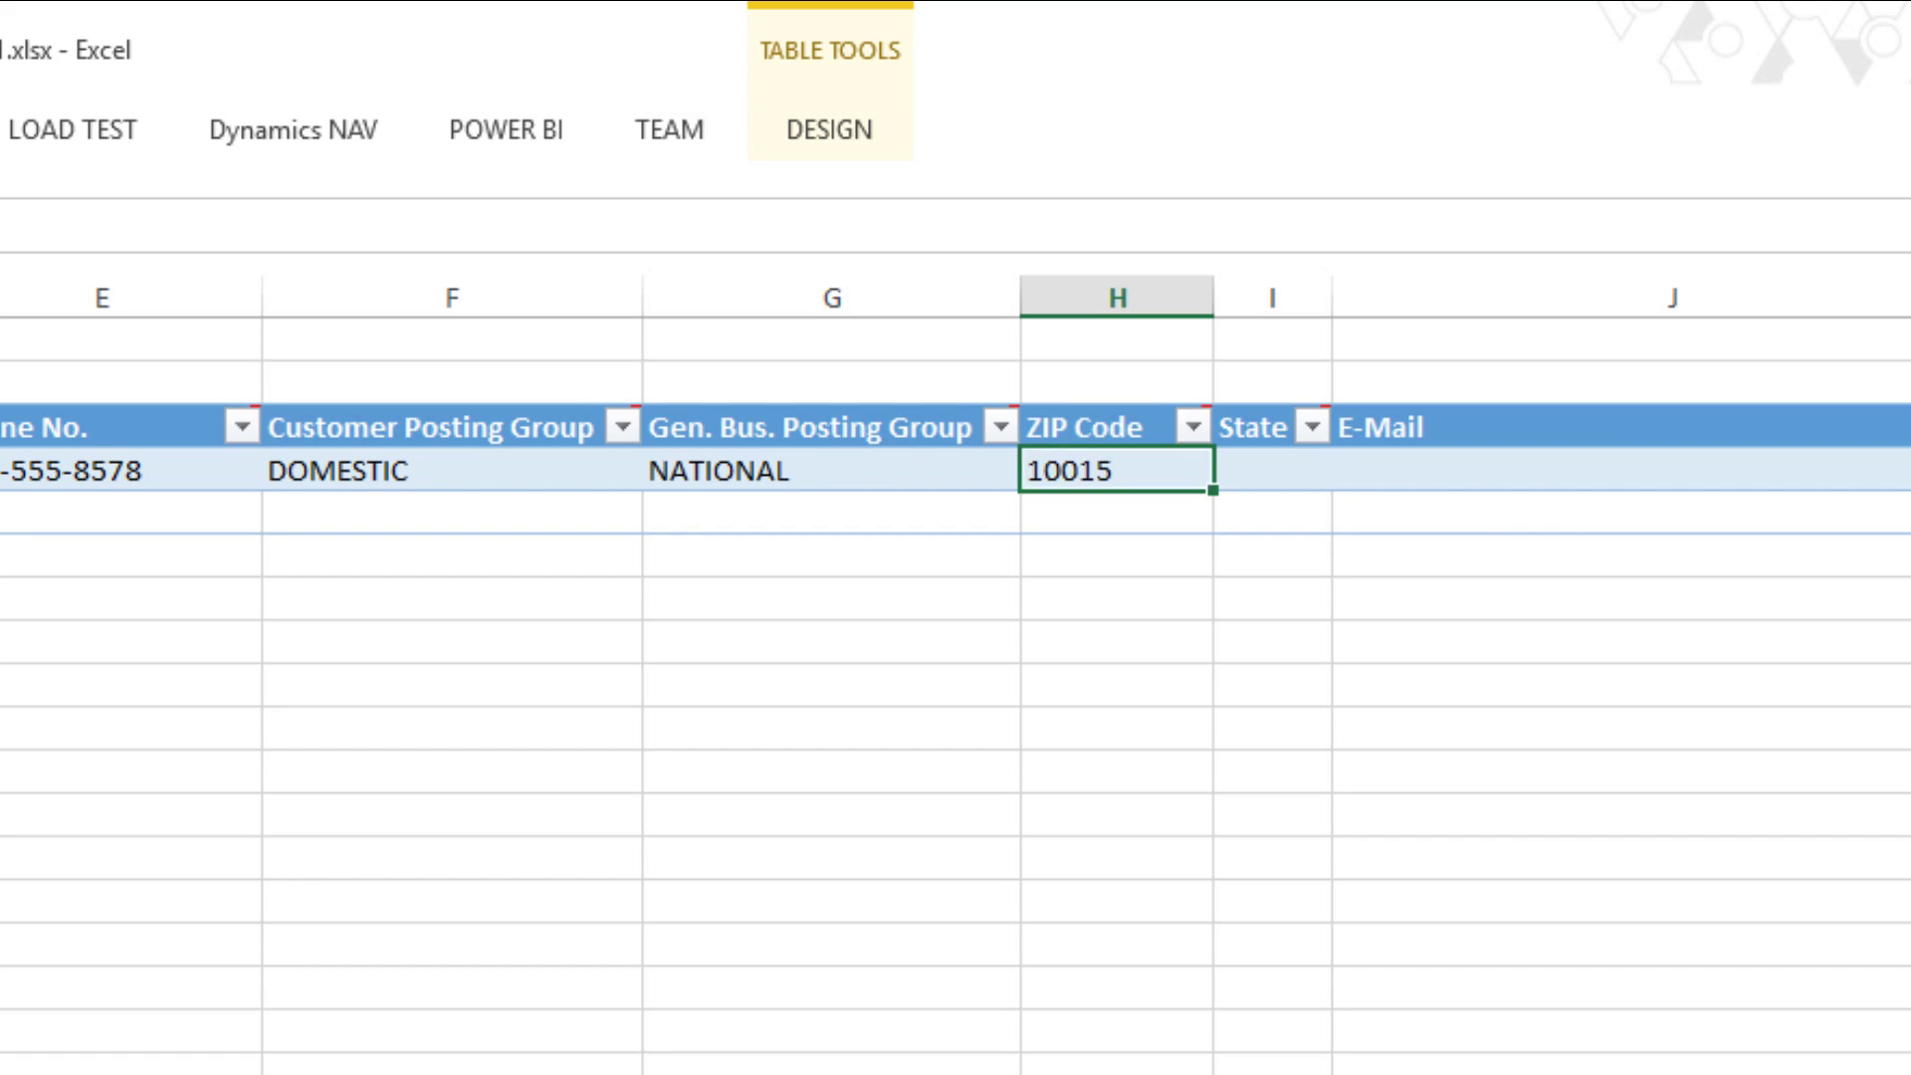
key(Return)
key(Up)
key(Right)
text(NY)
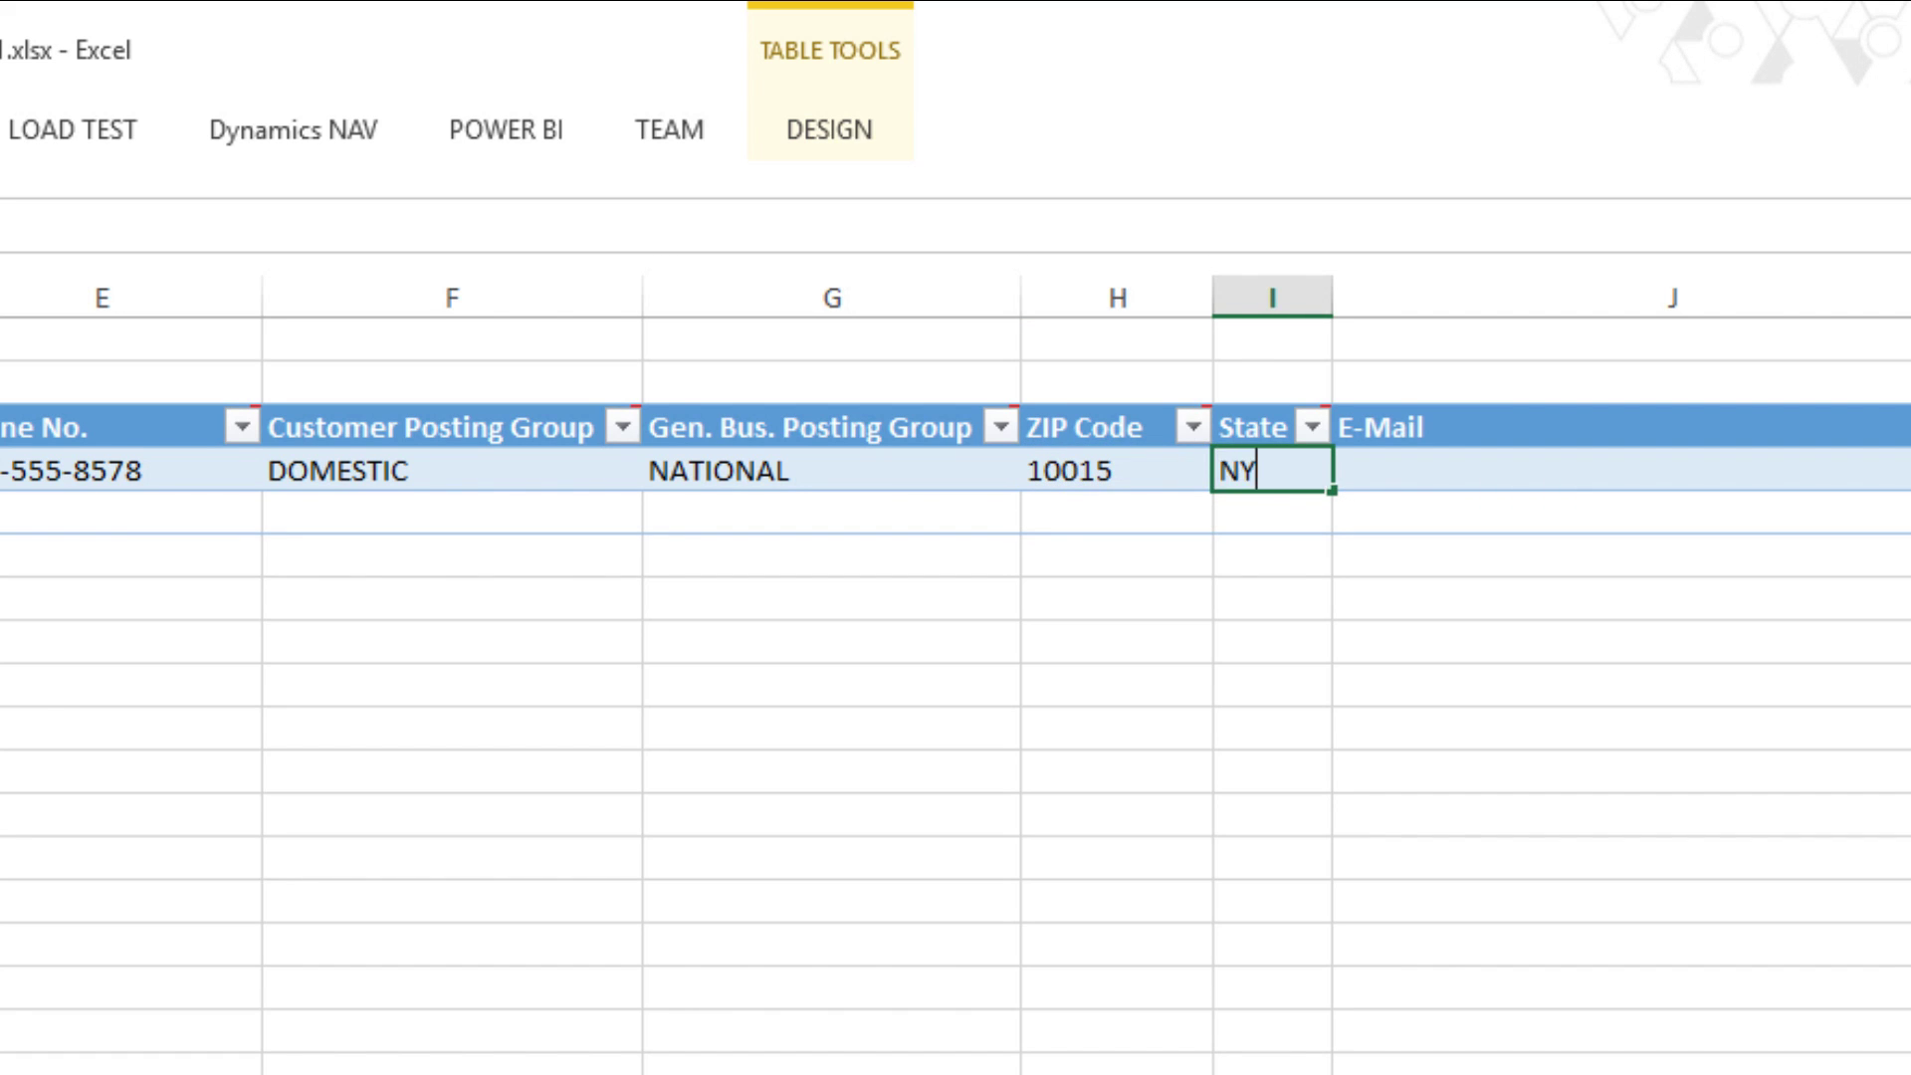
key(Return)
key(Up)
key(Right)
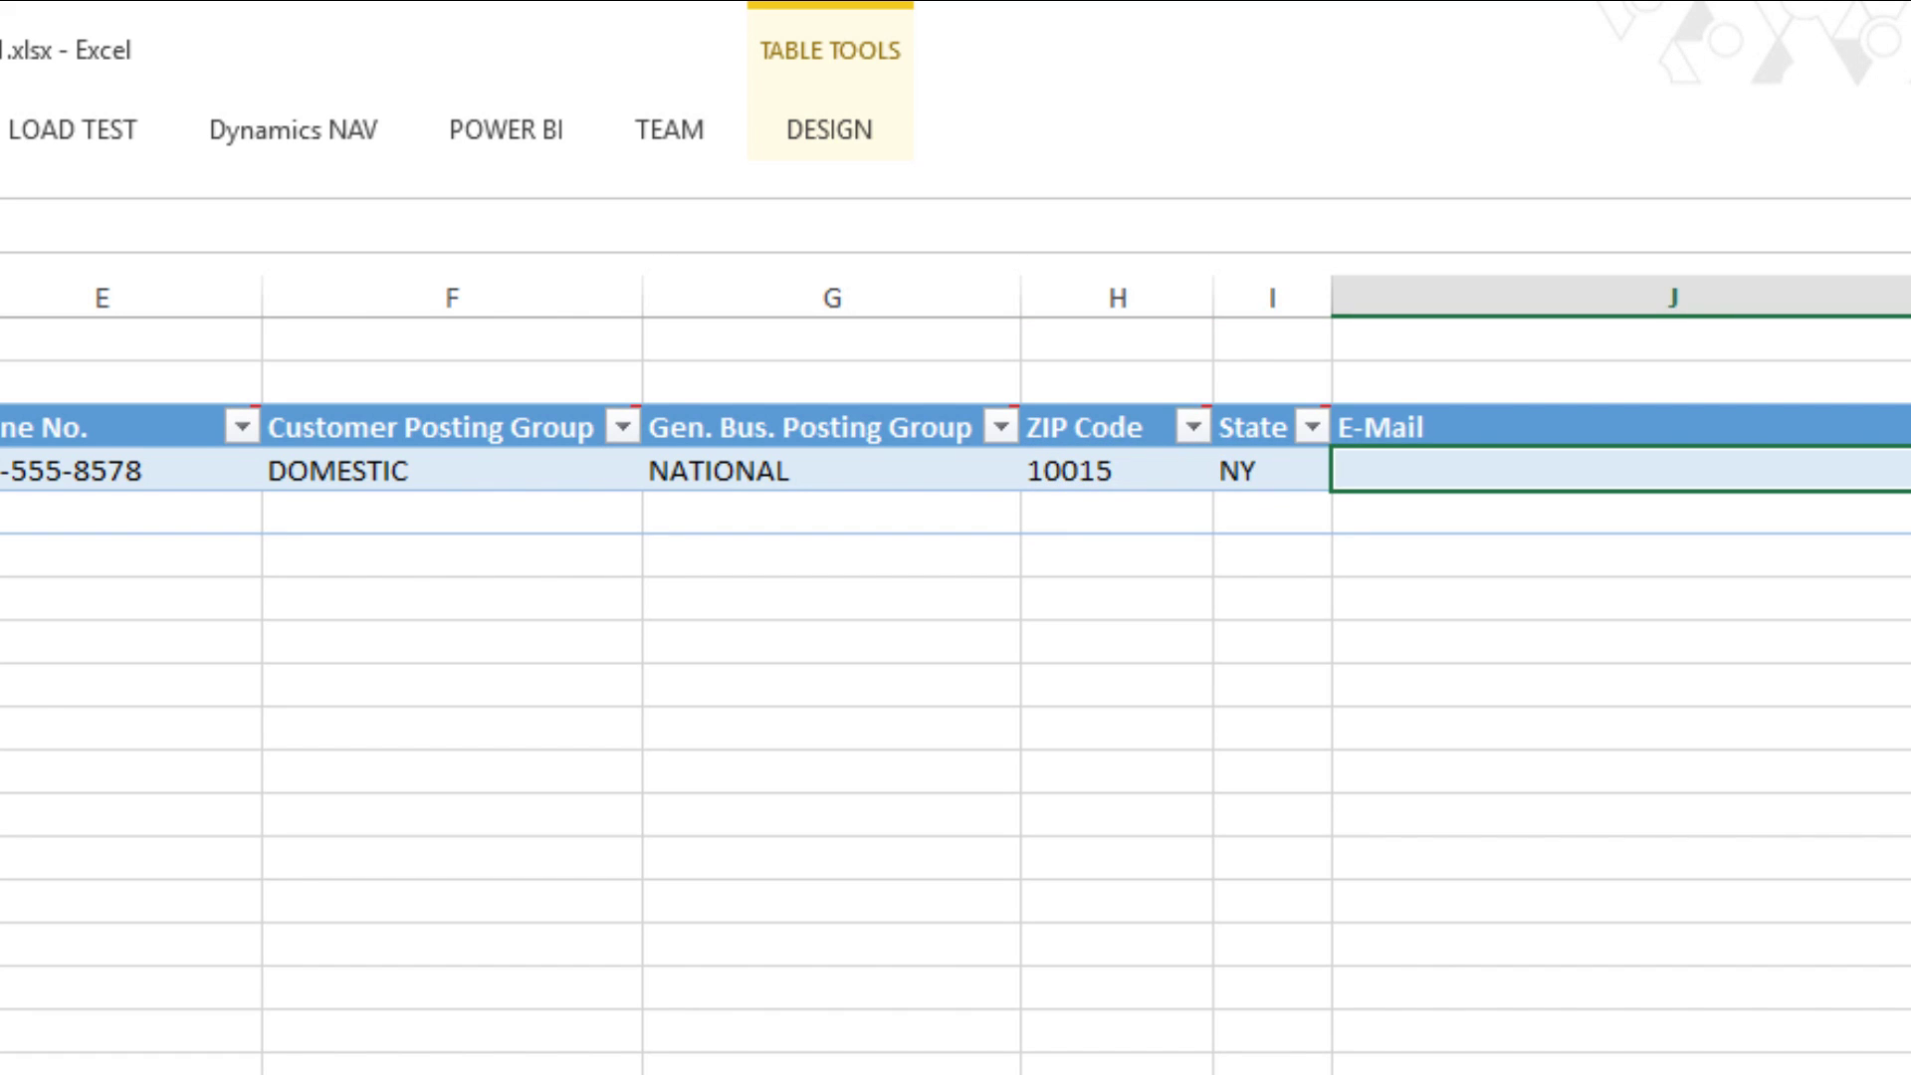
Enter the first customer's e-mail address in J4 and return to the start of the second customer's row
text(def01)
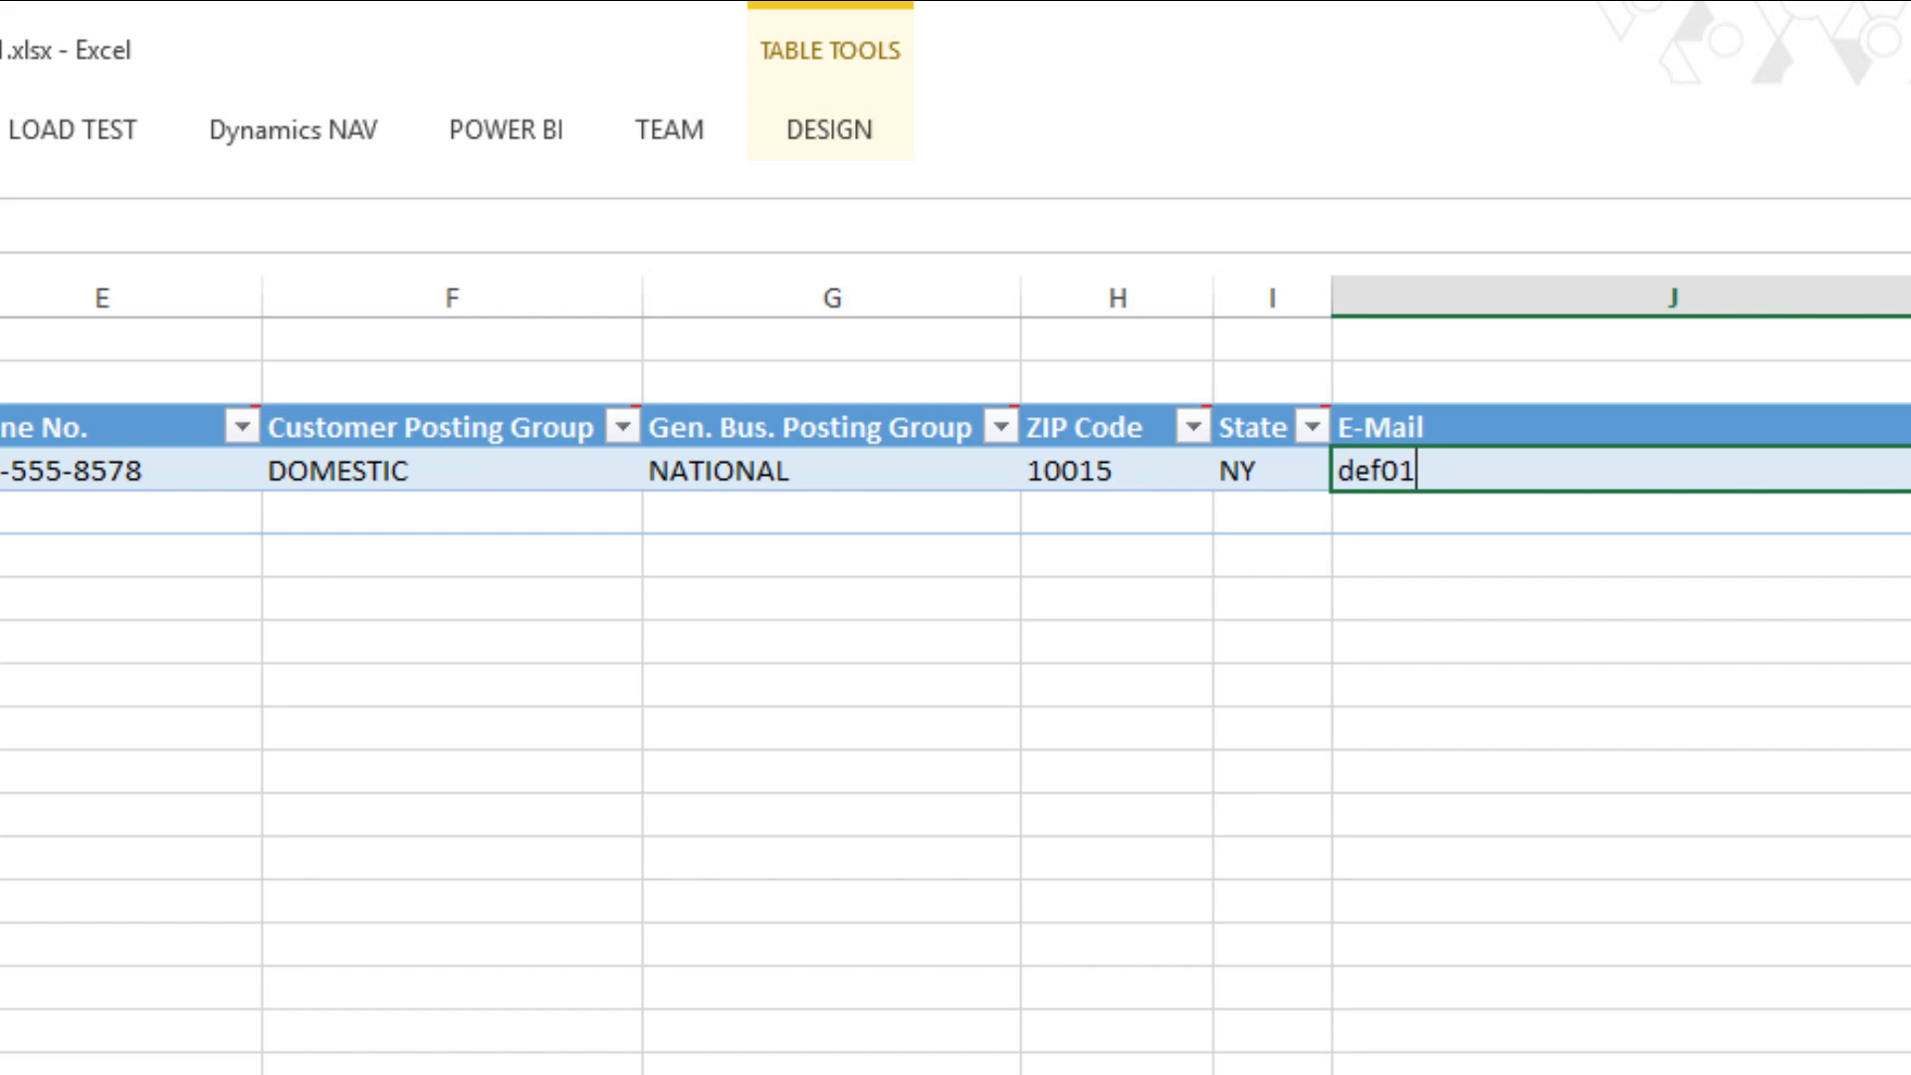
text(@#)
key(BackSpace)
text(def.com)
key(Return)
key(Left)
key(Left)
key(Left)
key(Left)
key(Left)
key(Left)
key(Left)
key(Left)
key(Left)
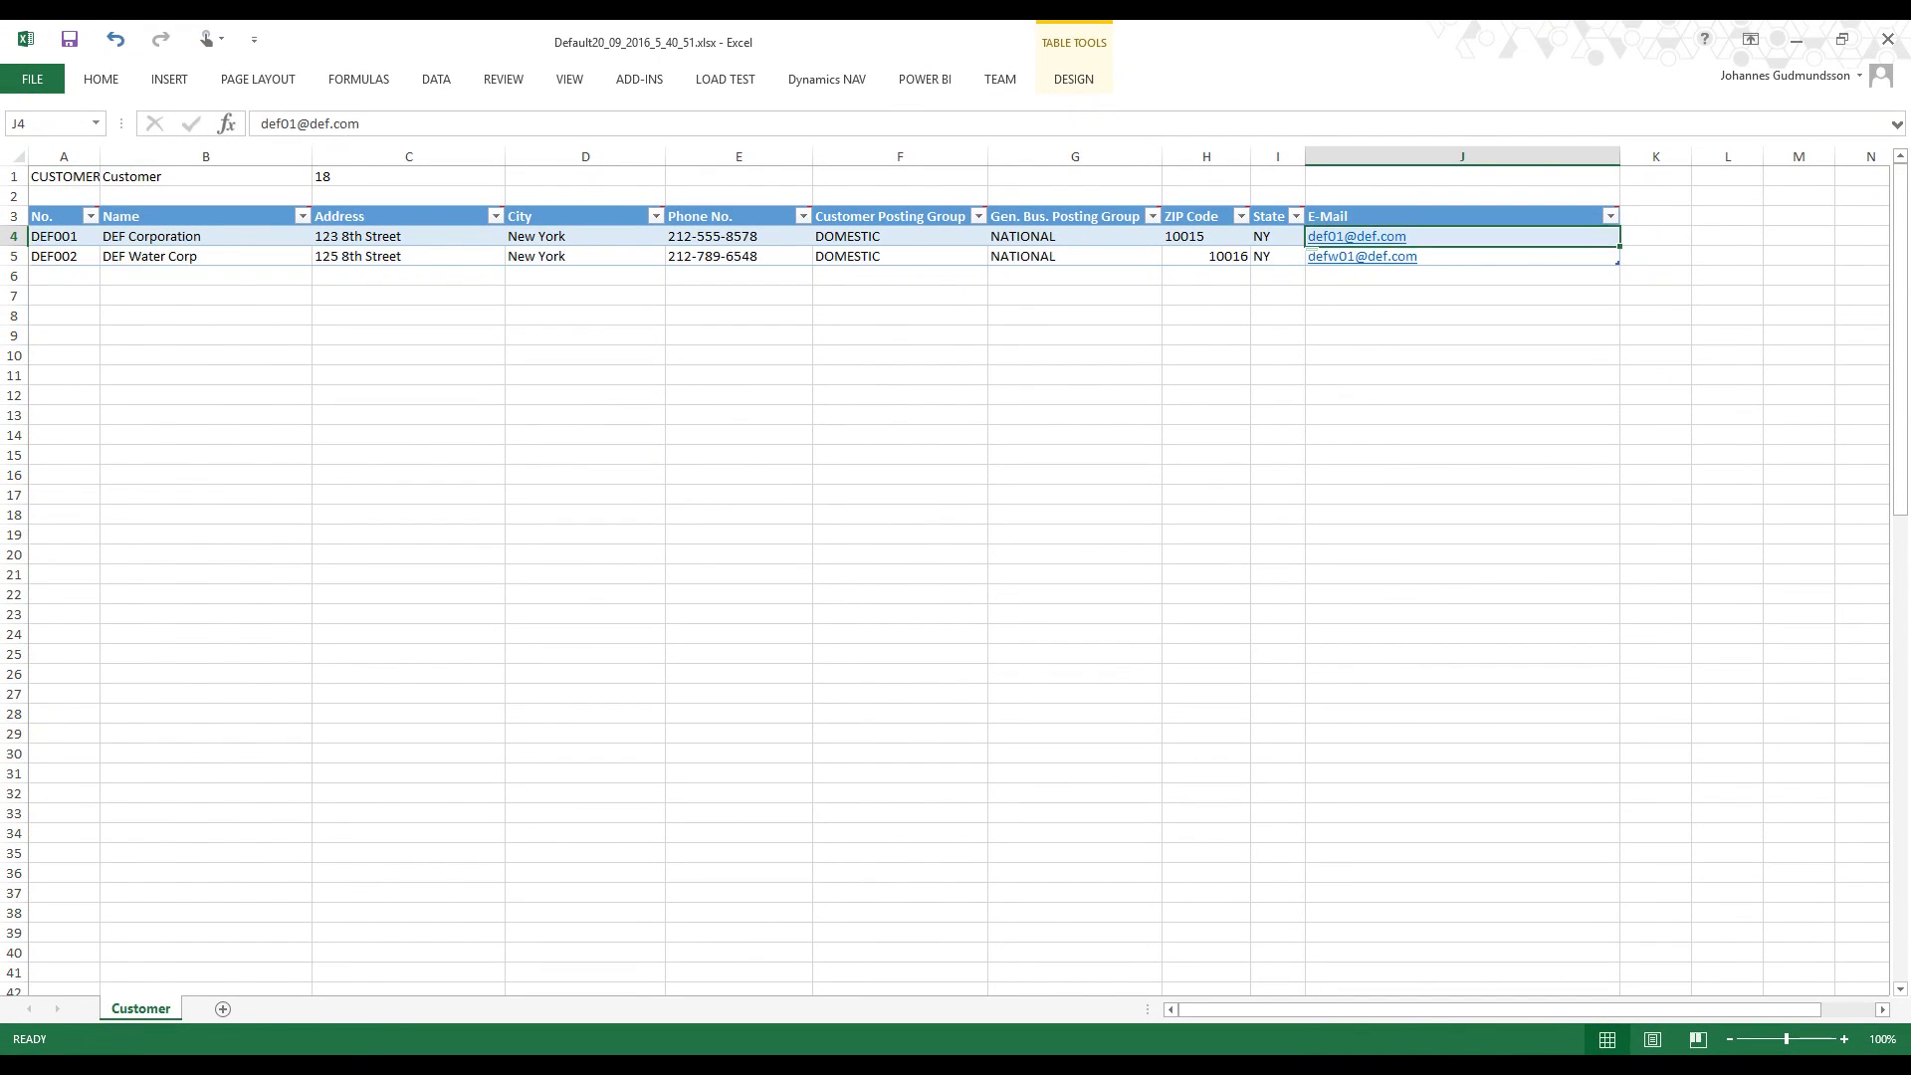
click(939, 369)
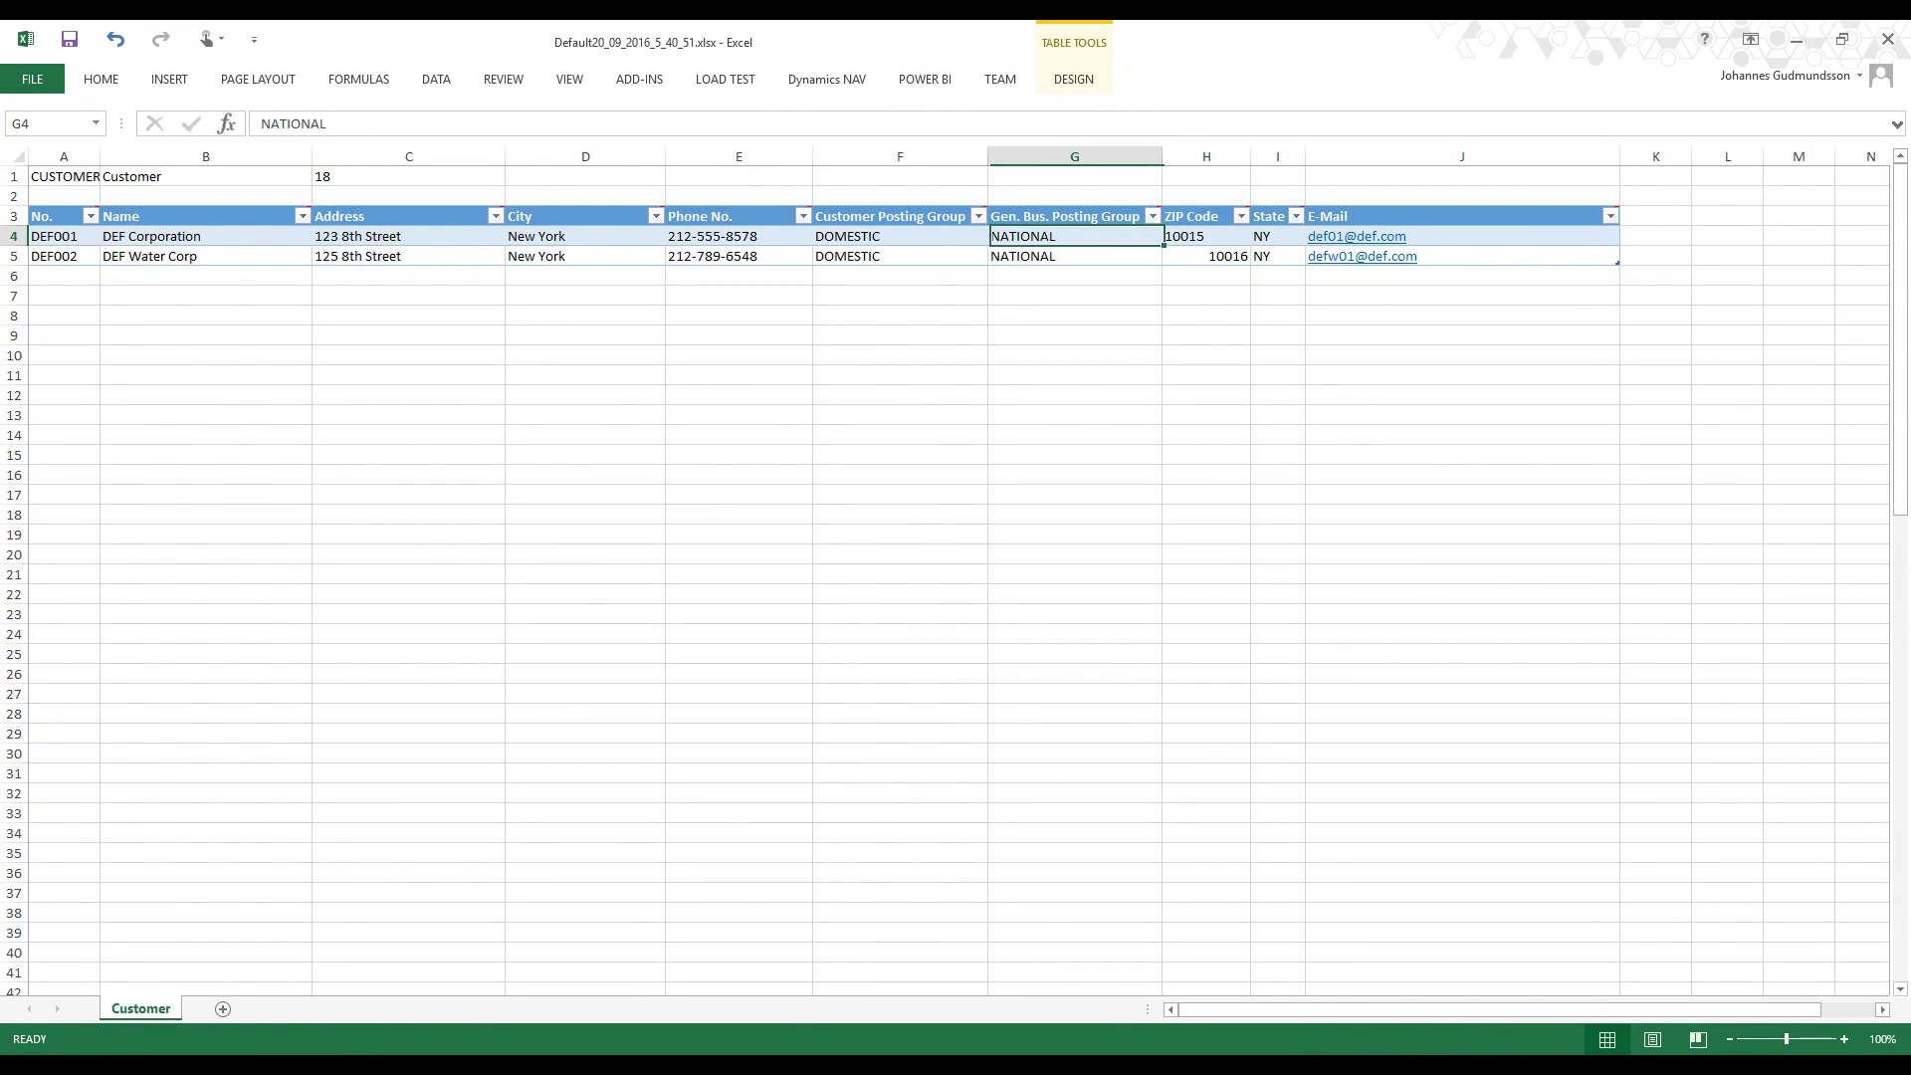
key(Left)
key(Left)
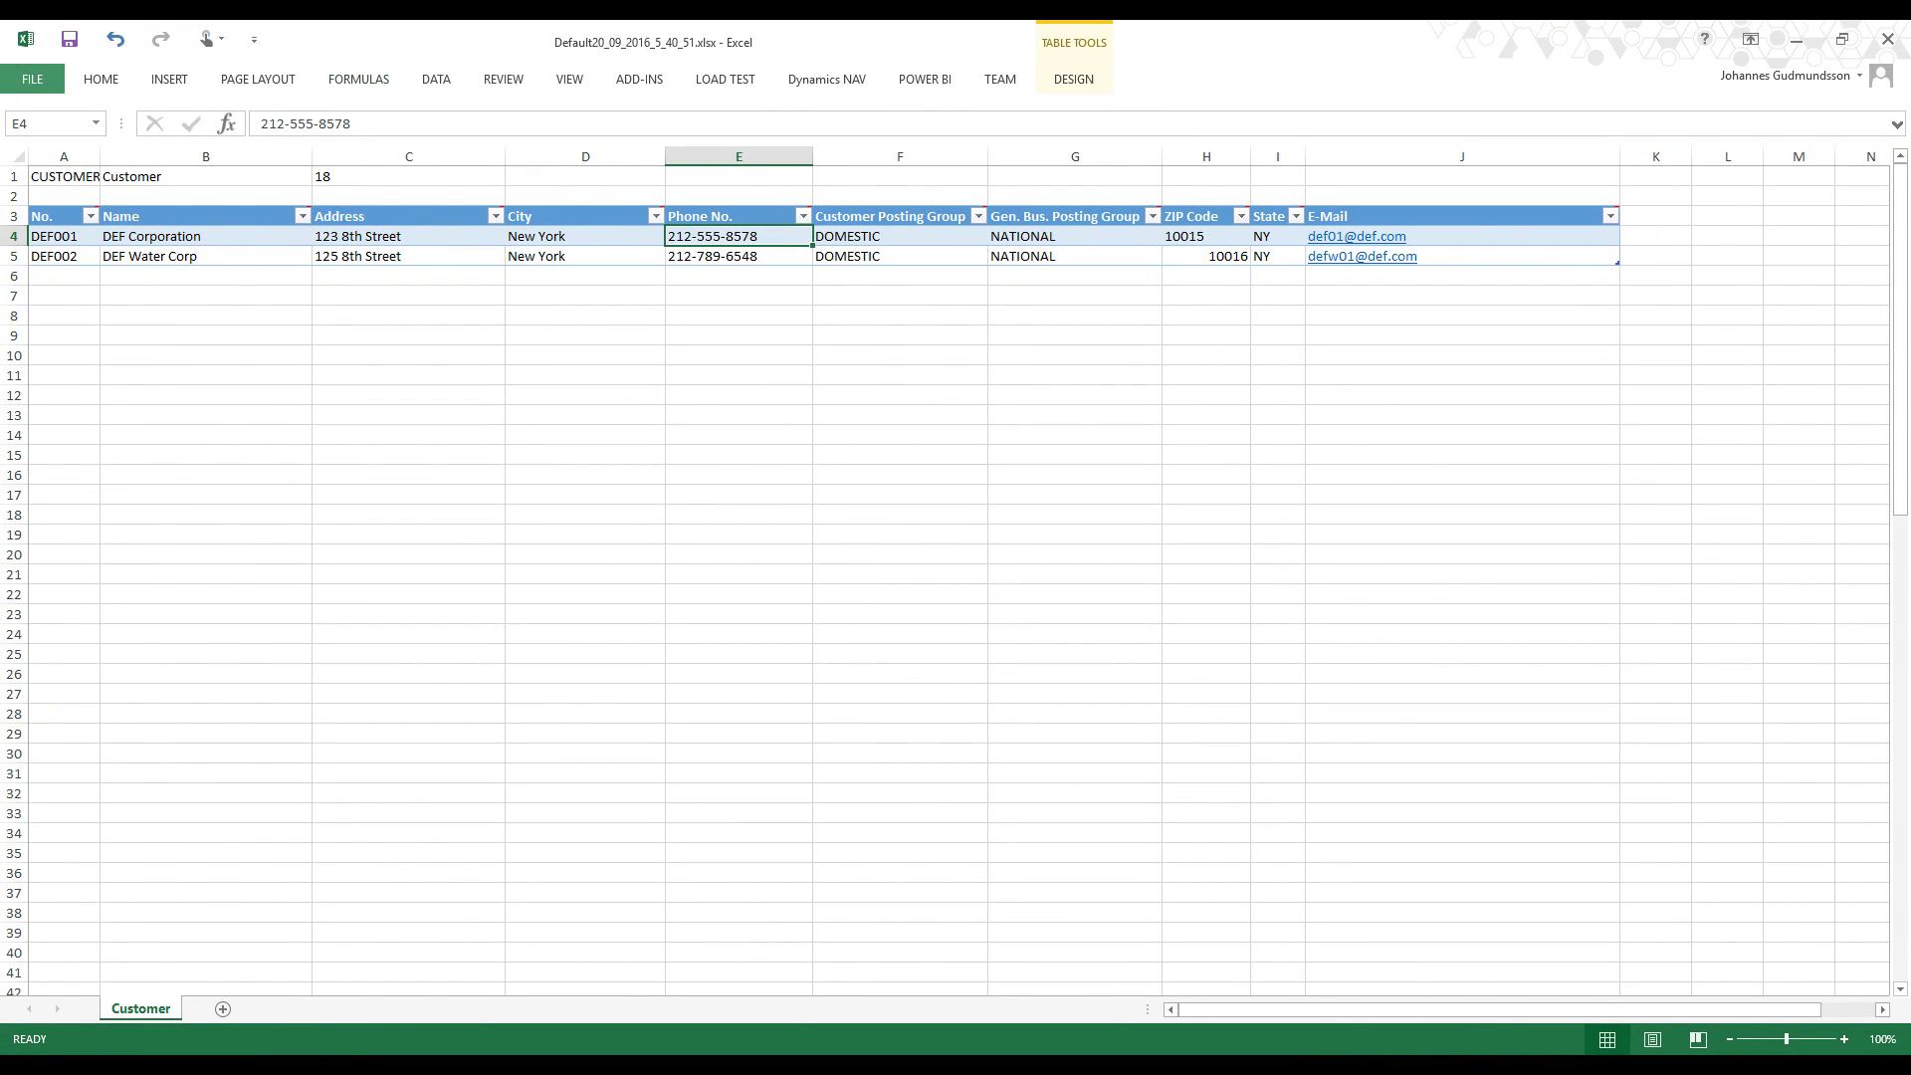
Save the workbook as def.xlsx in the C:\temp folder and close it, returning to the CUSTOMER package card in Dynamics NAV
click(32, 79)
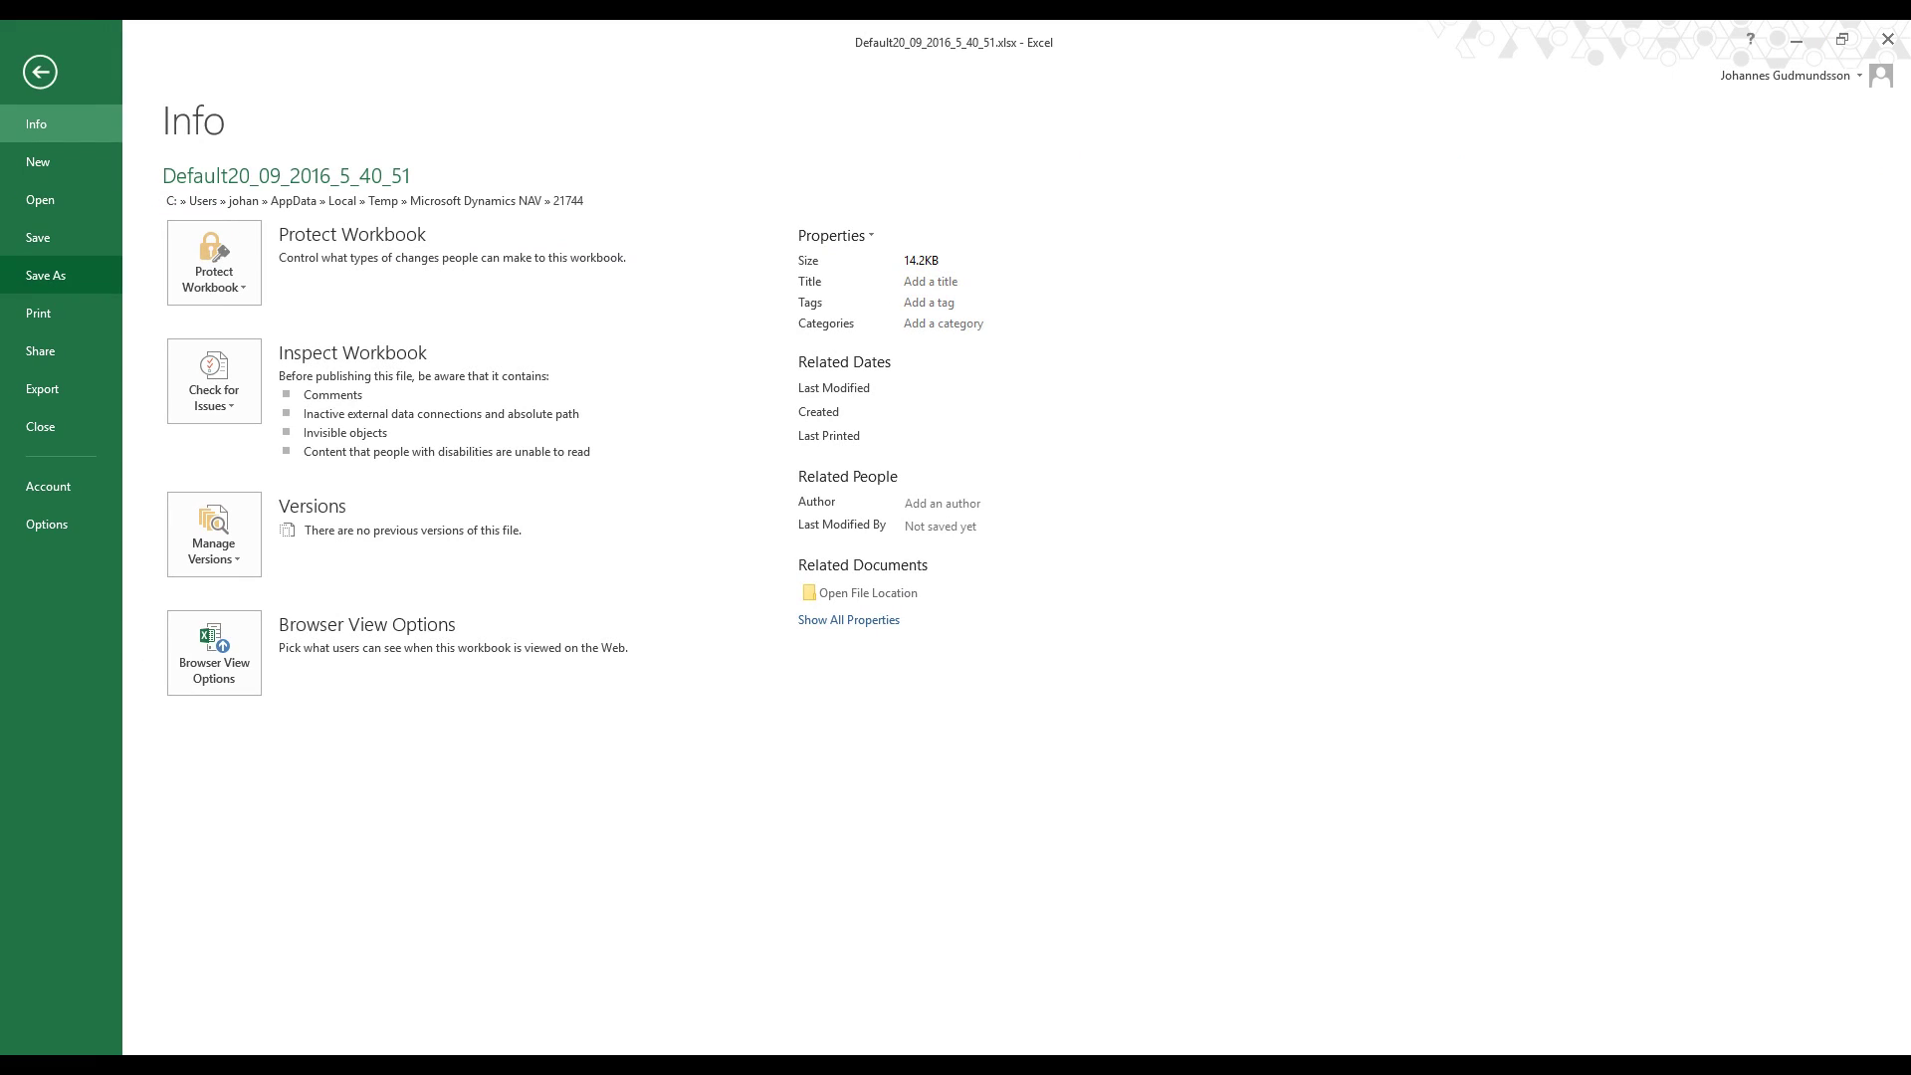
click(46, 274)
click(251, 549)
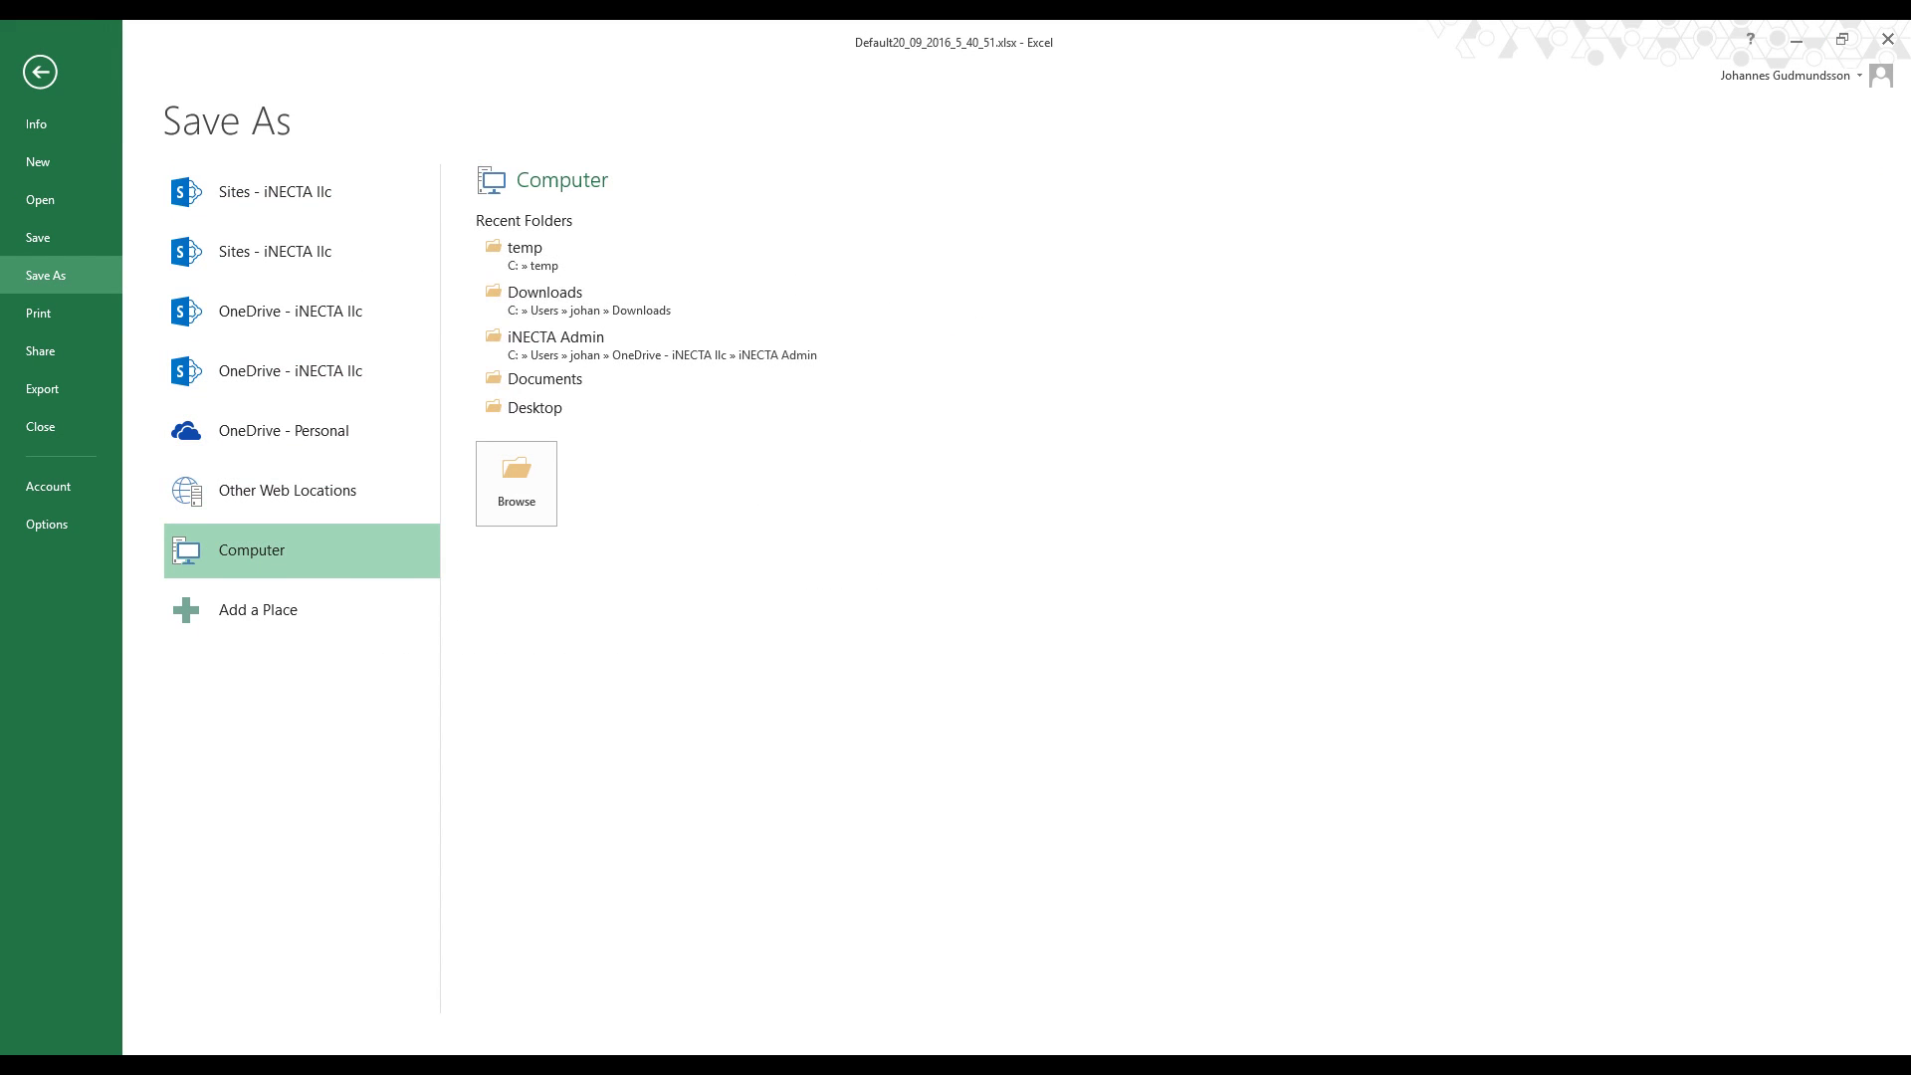
click(525, 255)
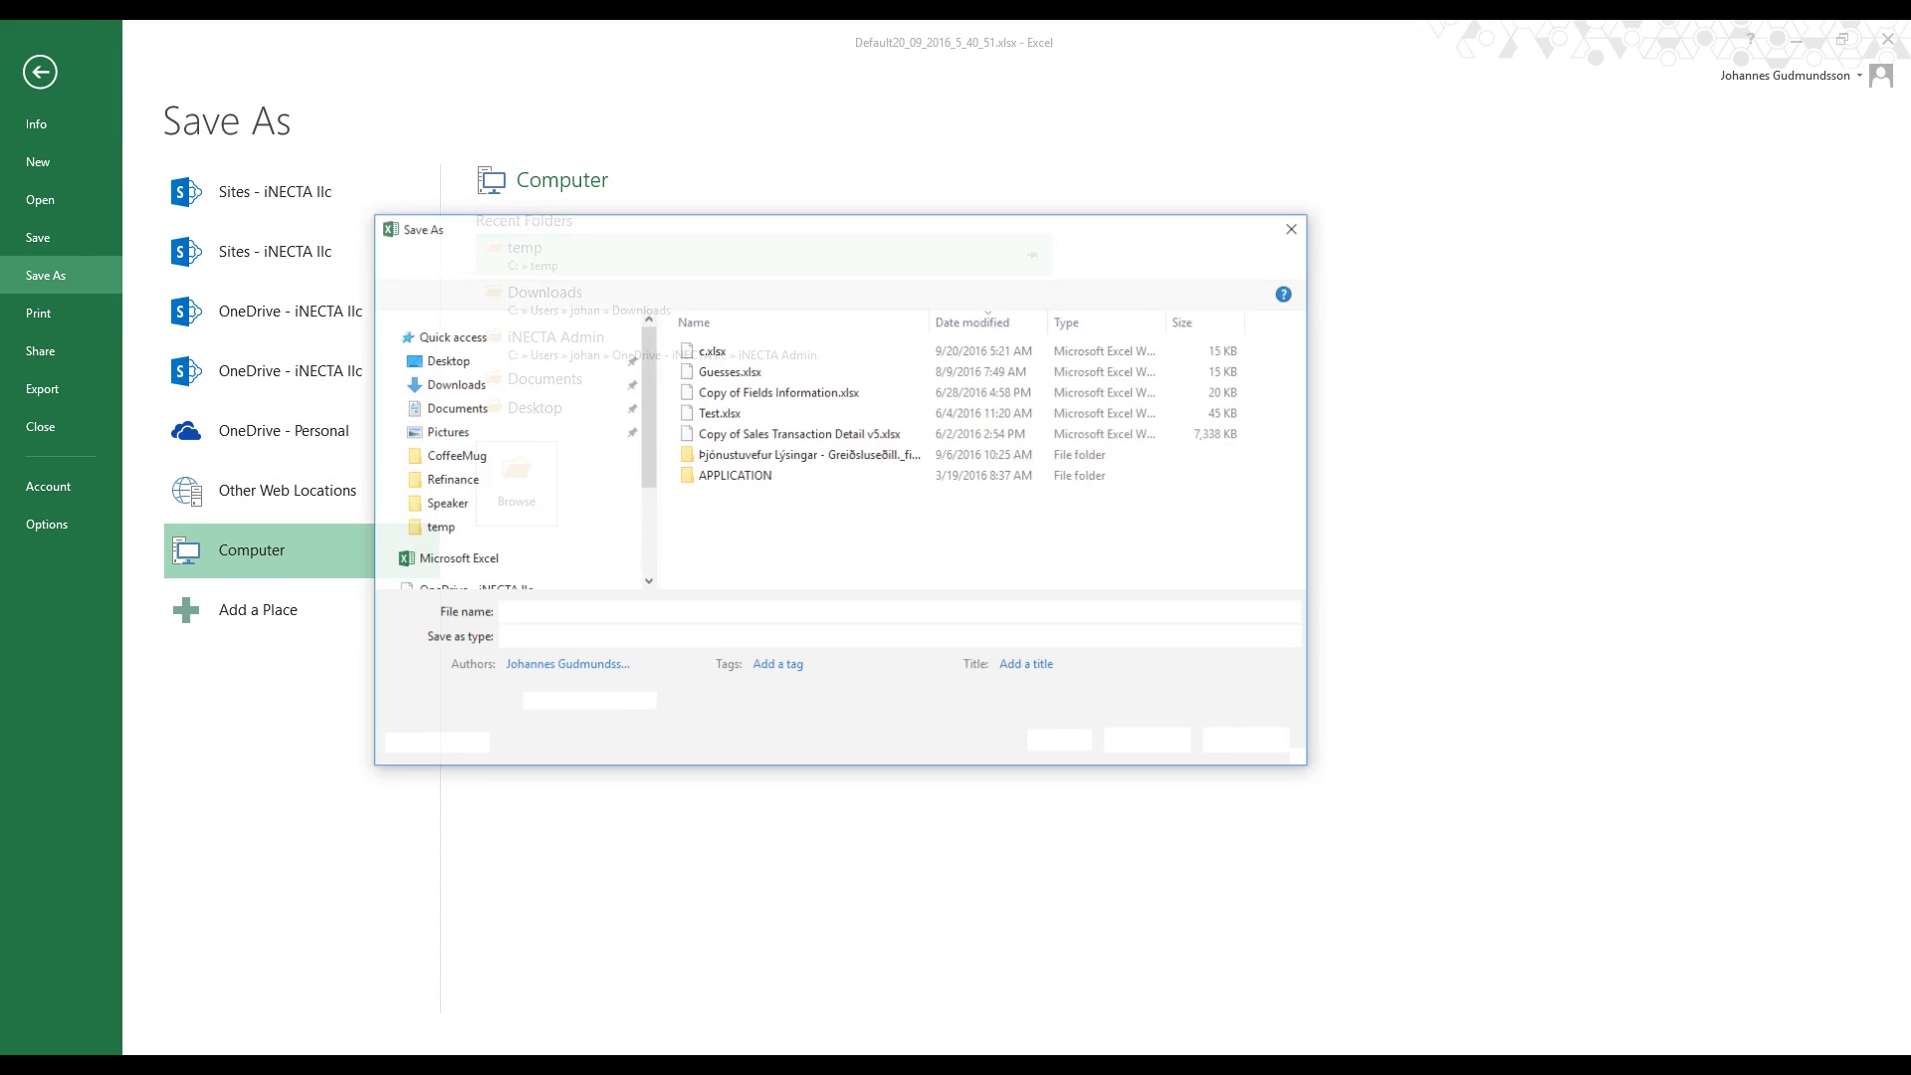
click(637, 613)
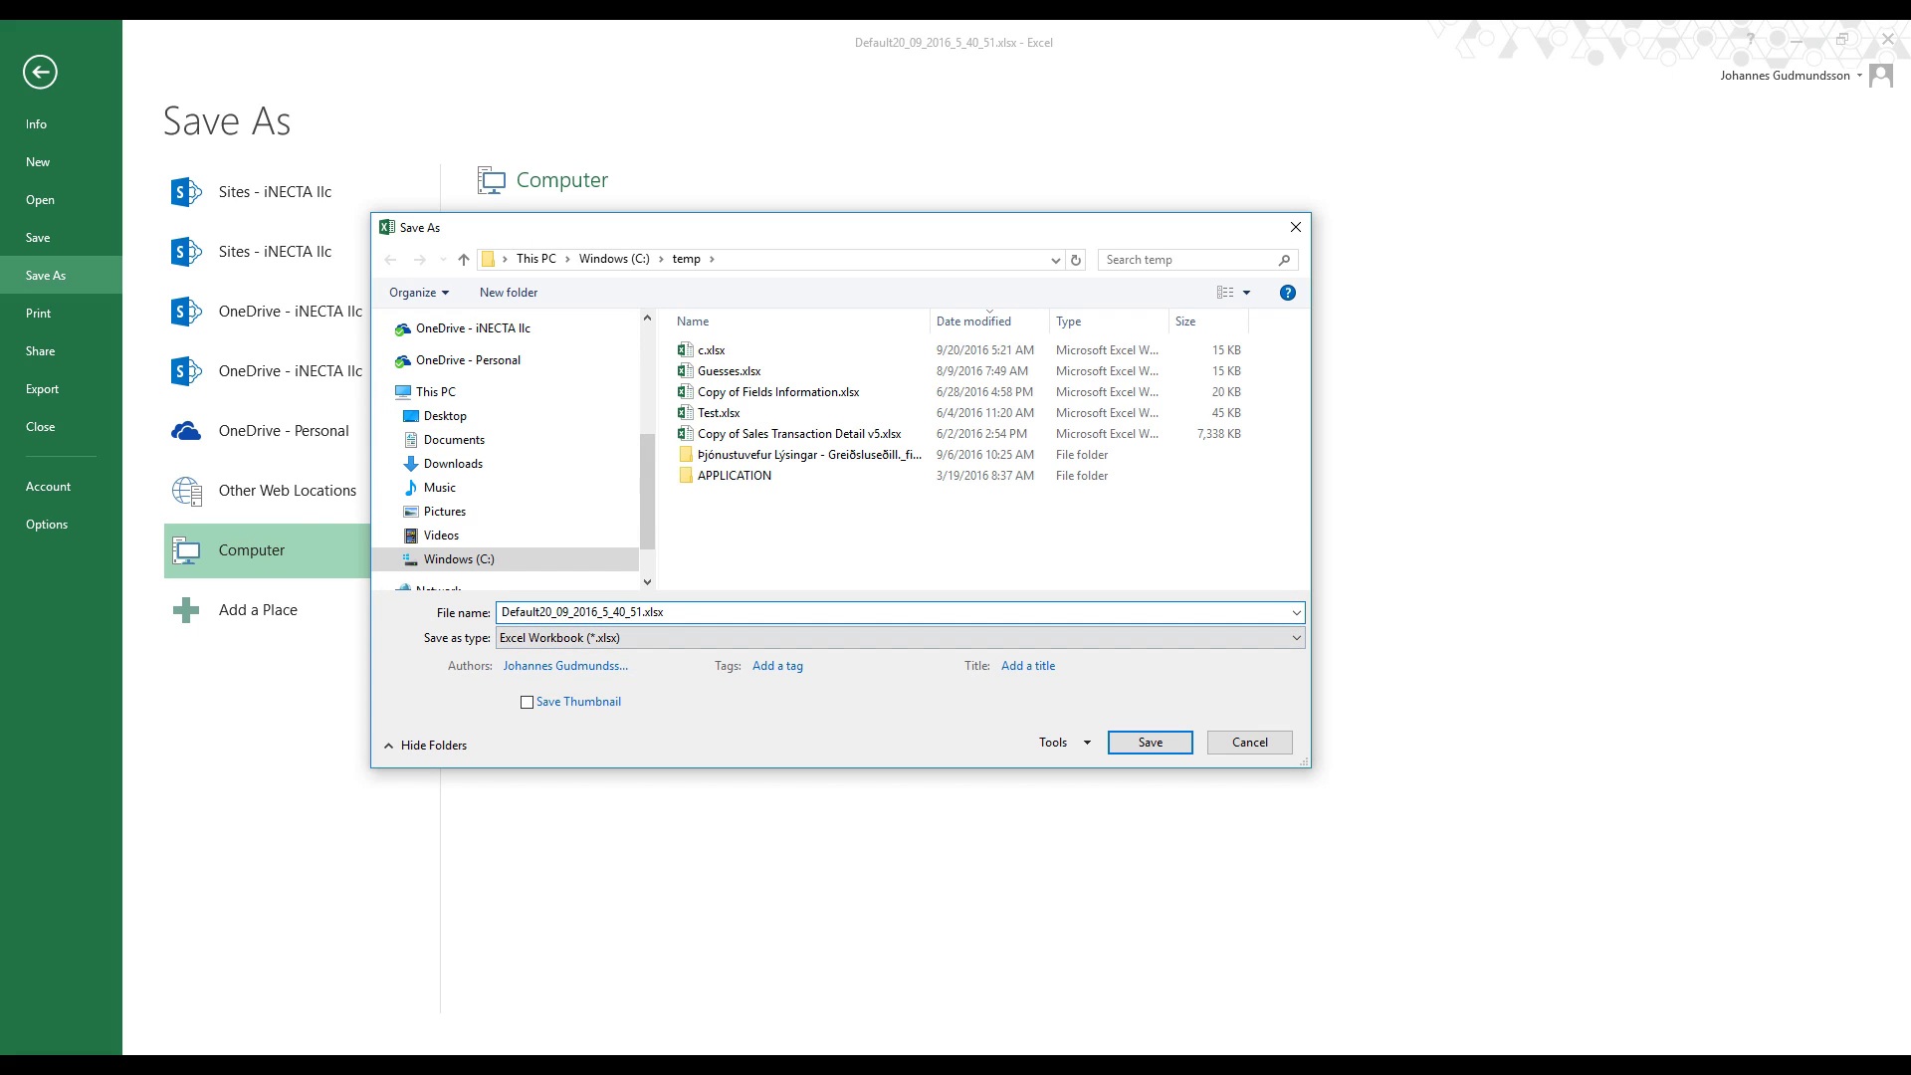
drag(645, 611, 501, 611)
text(def)
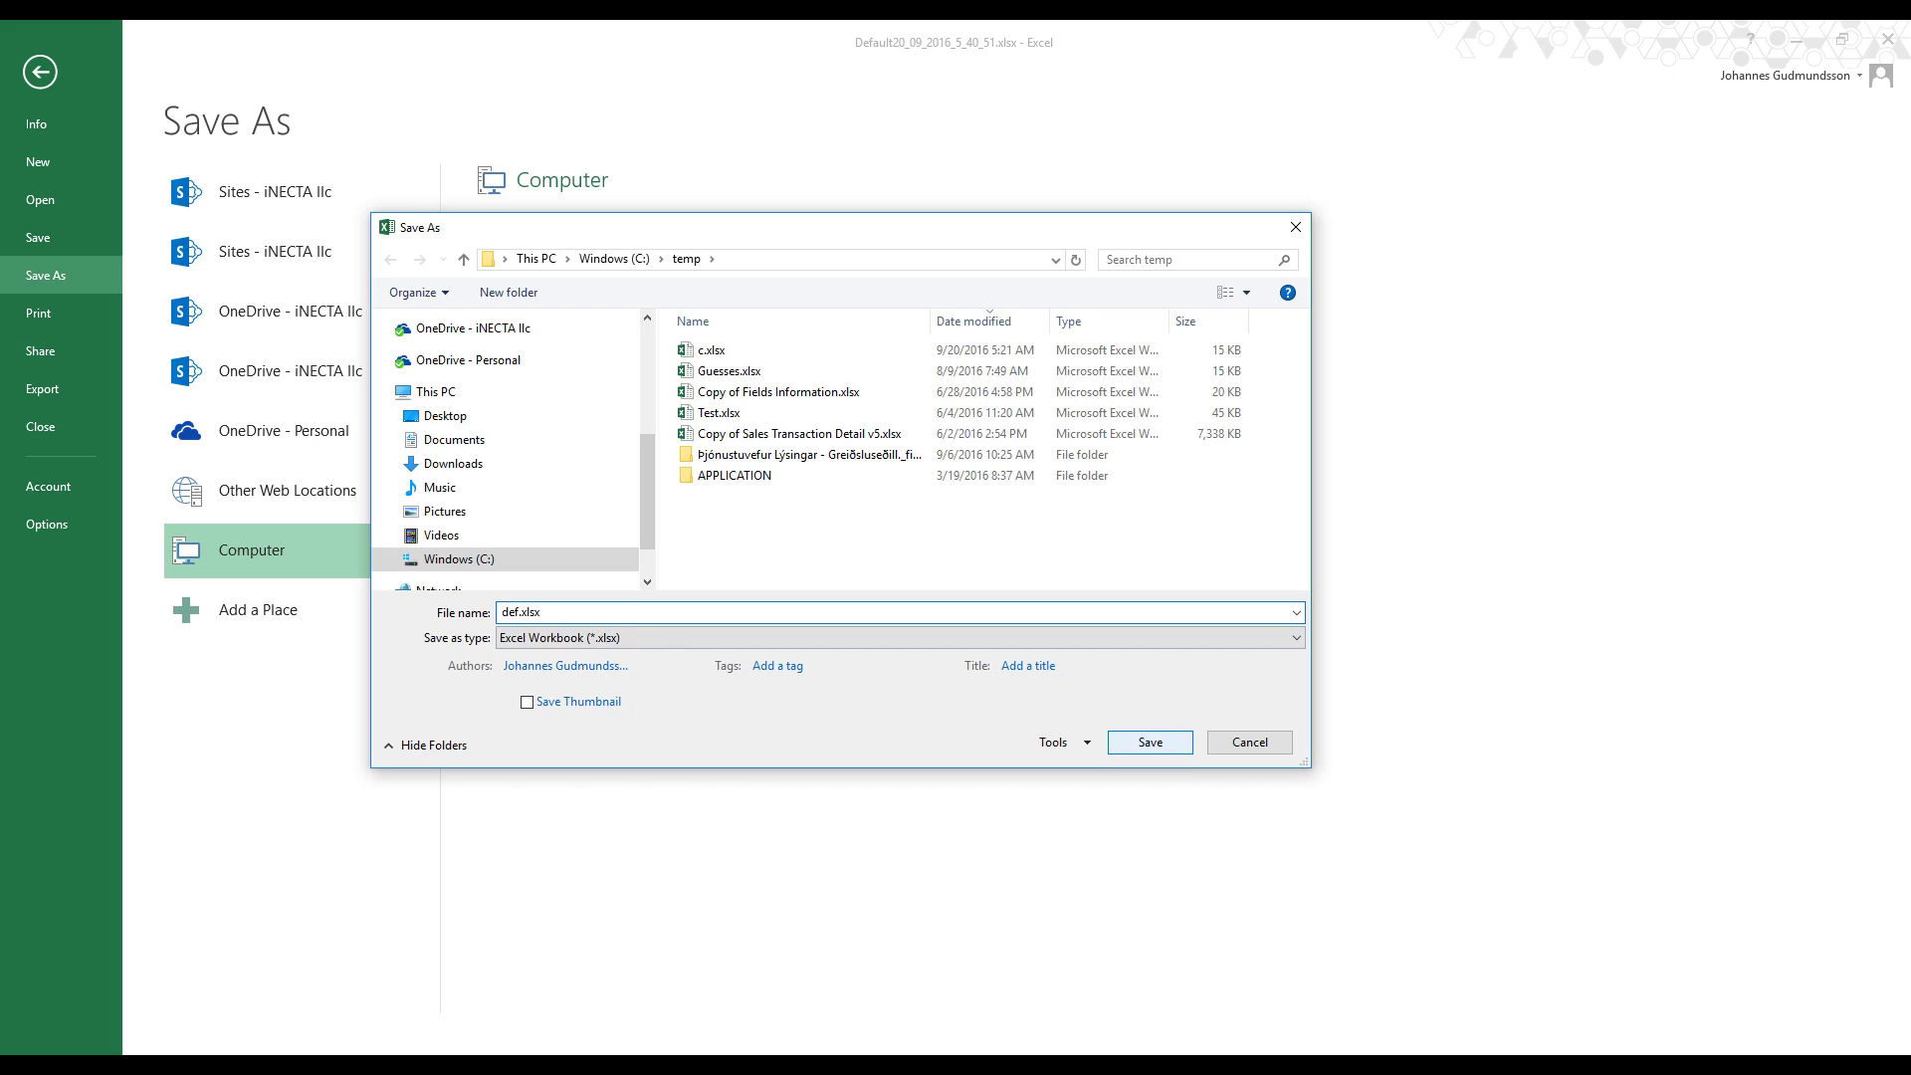
click(1151, 743)
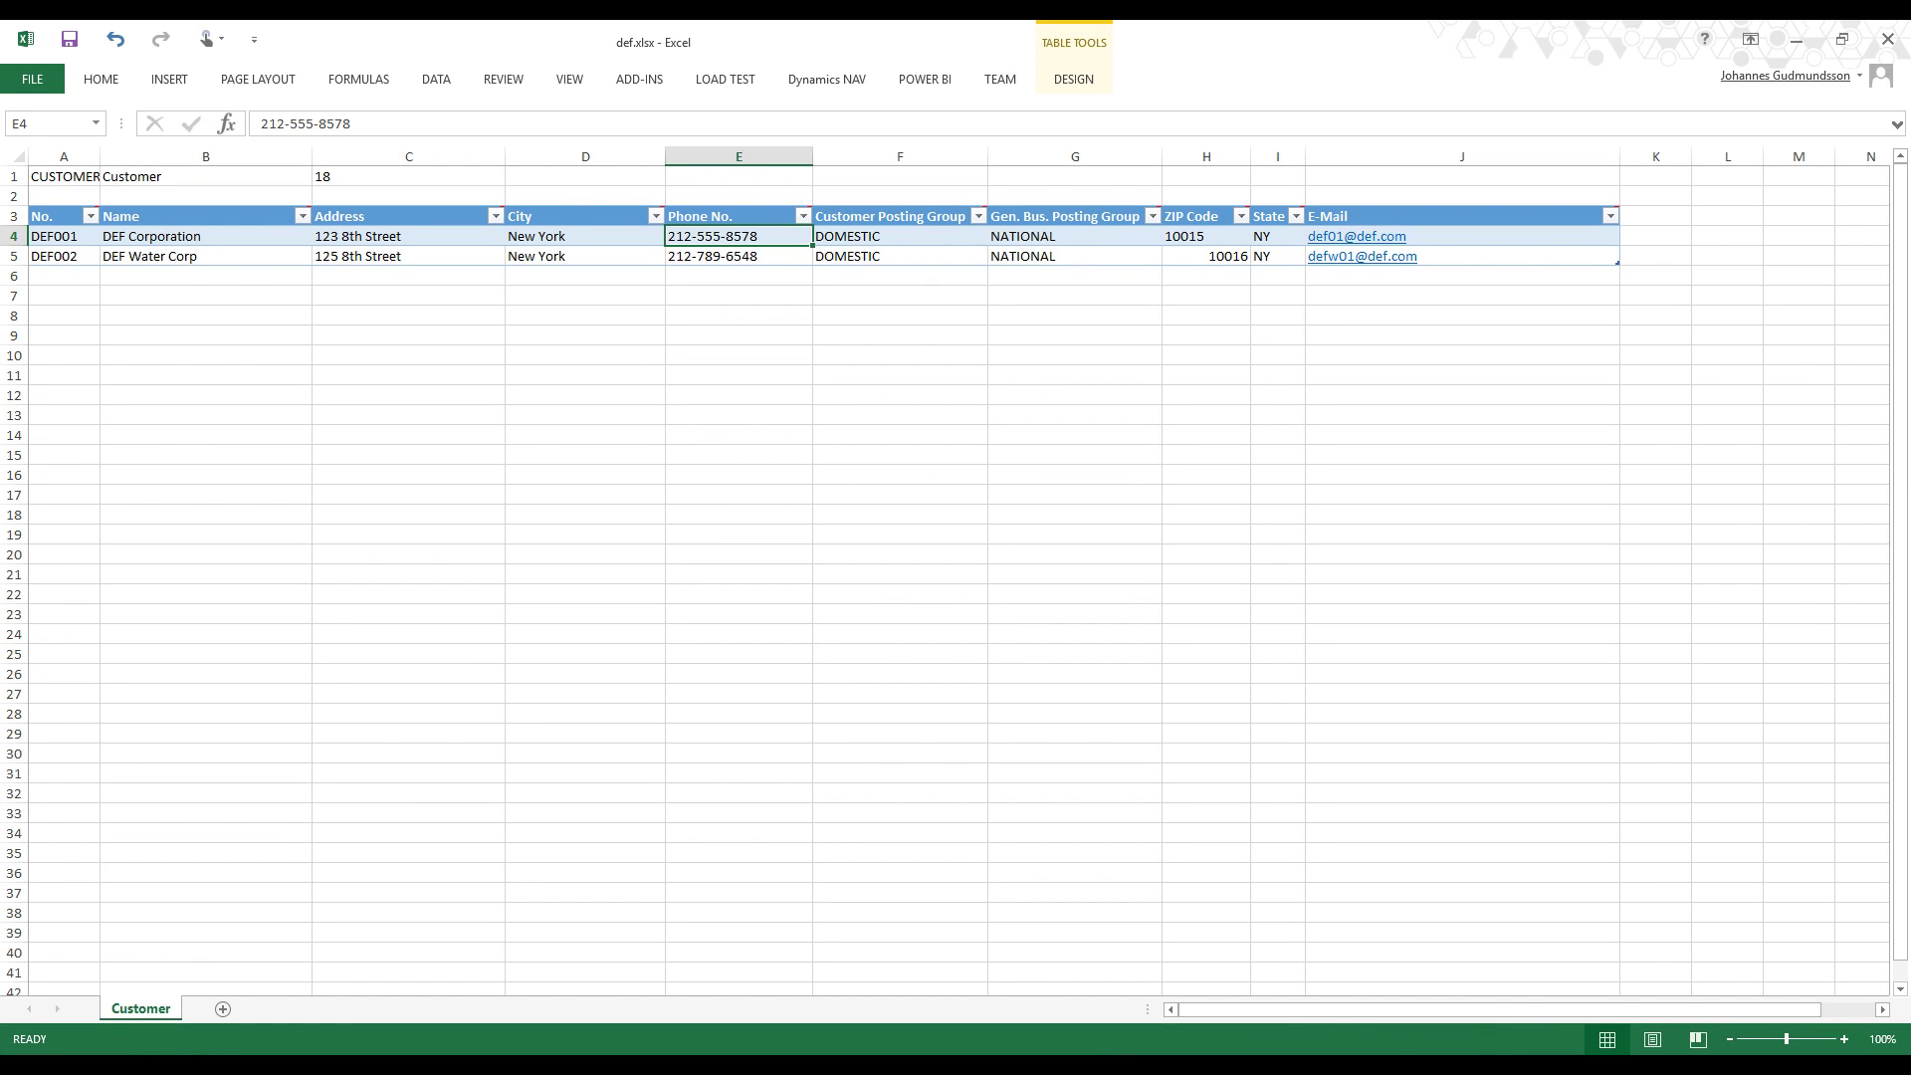
click(1888, 39)
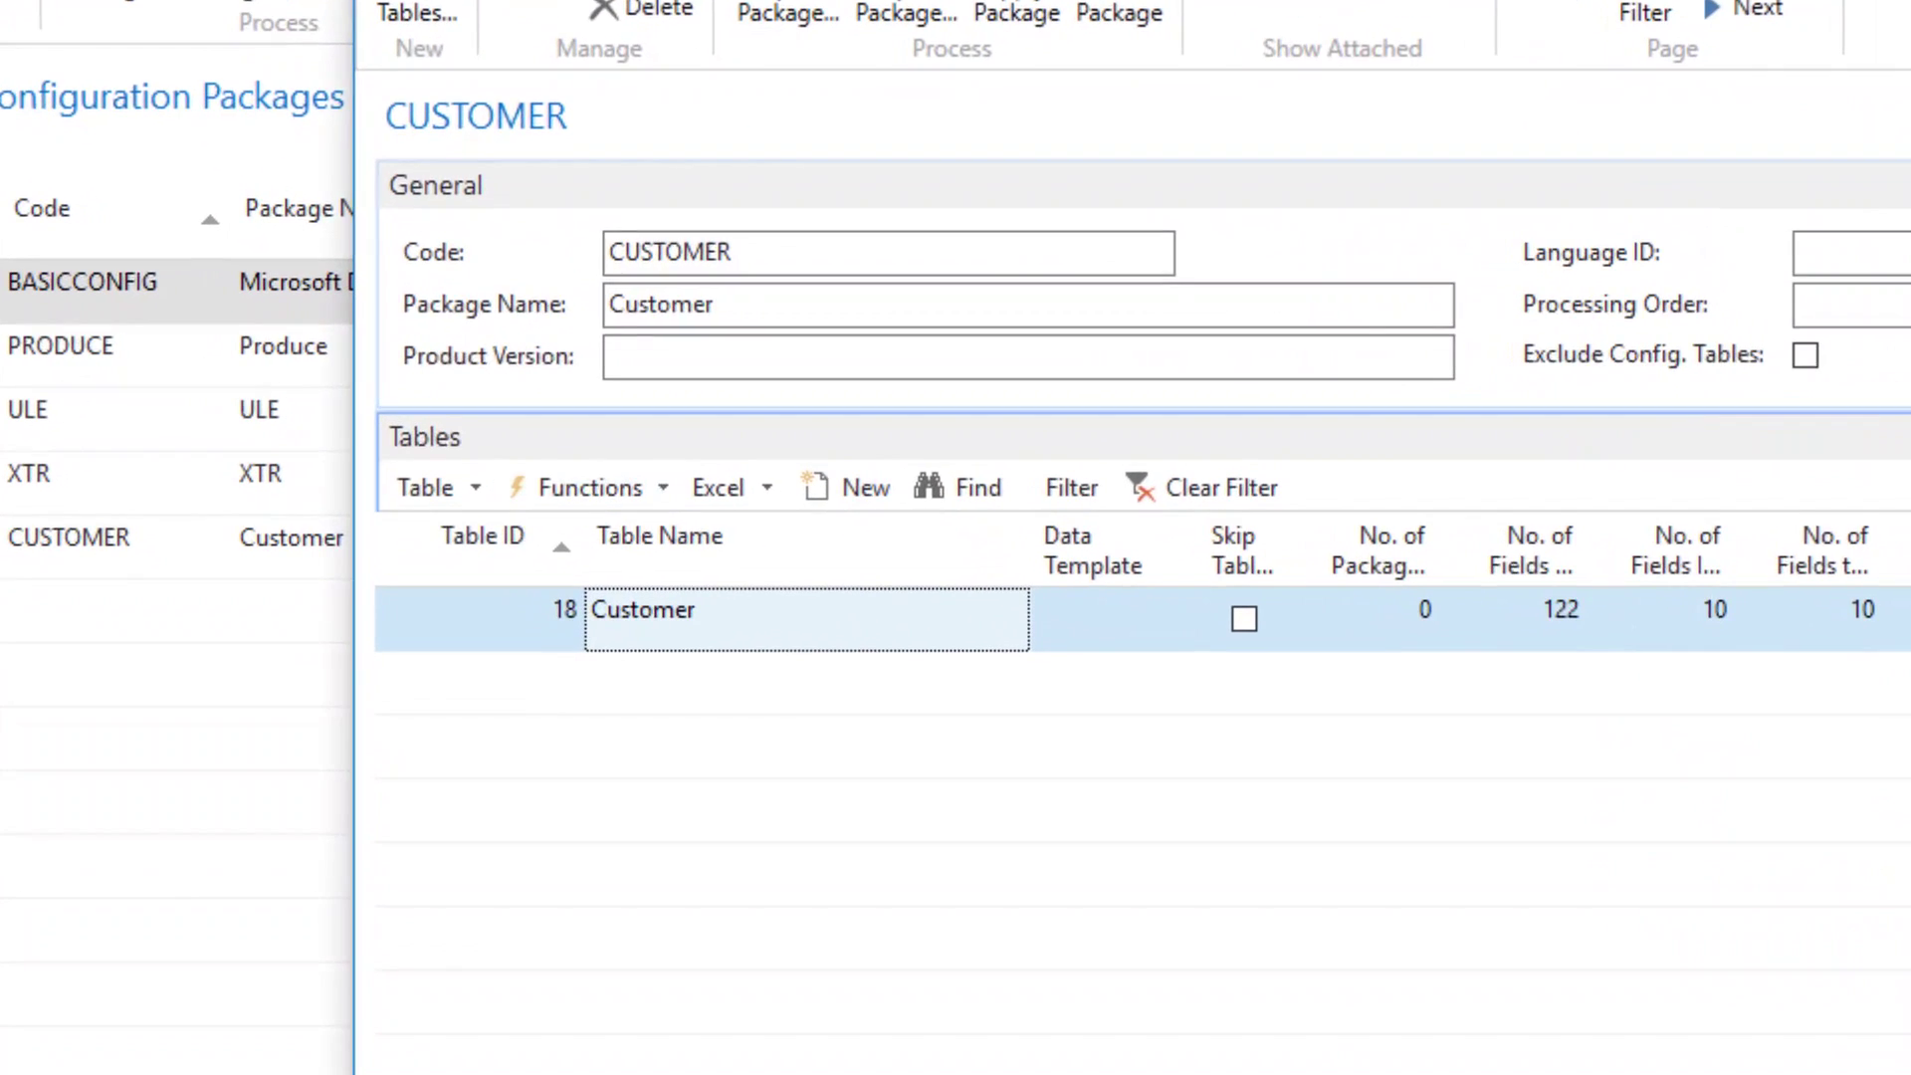
Import def.xlsx from the C:\temp folder into the package's Customer table using Import from Excel
click(524, 421)
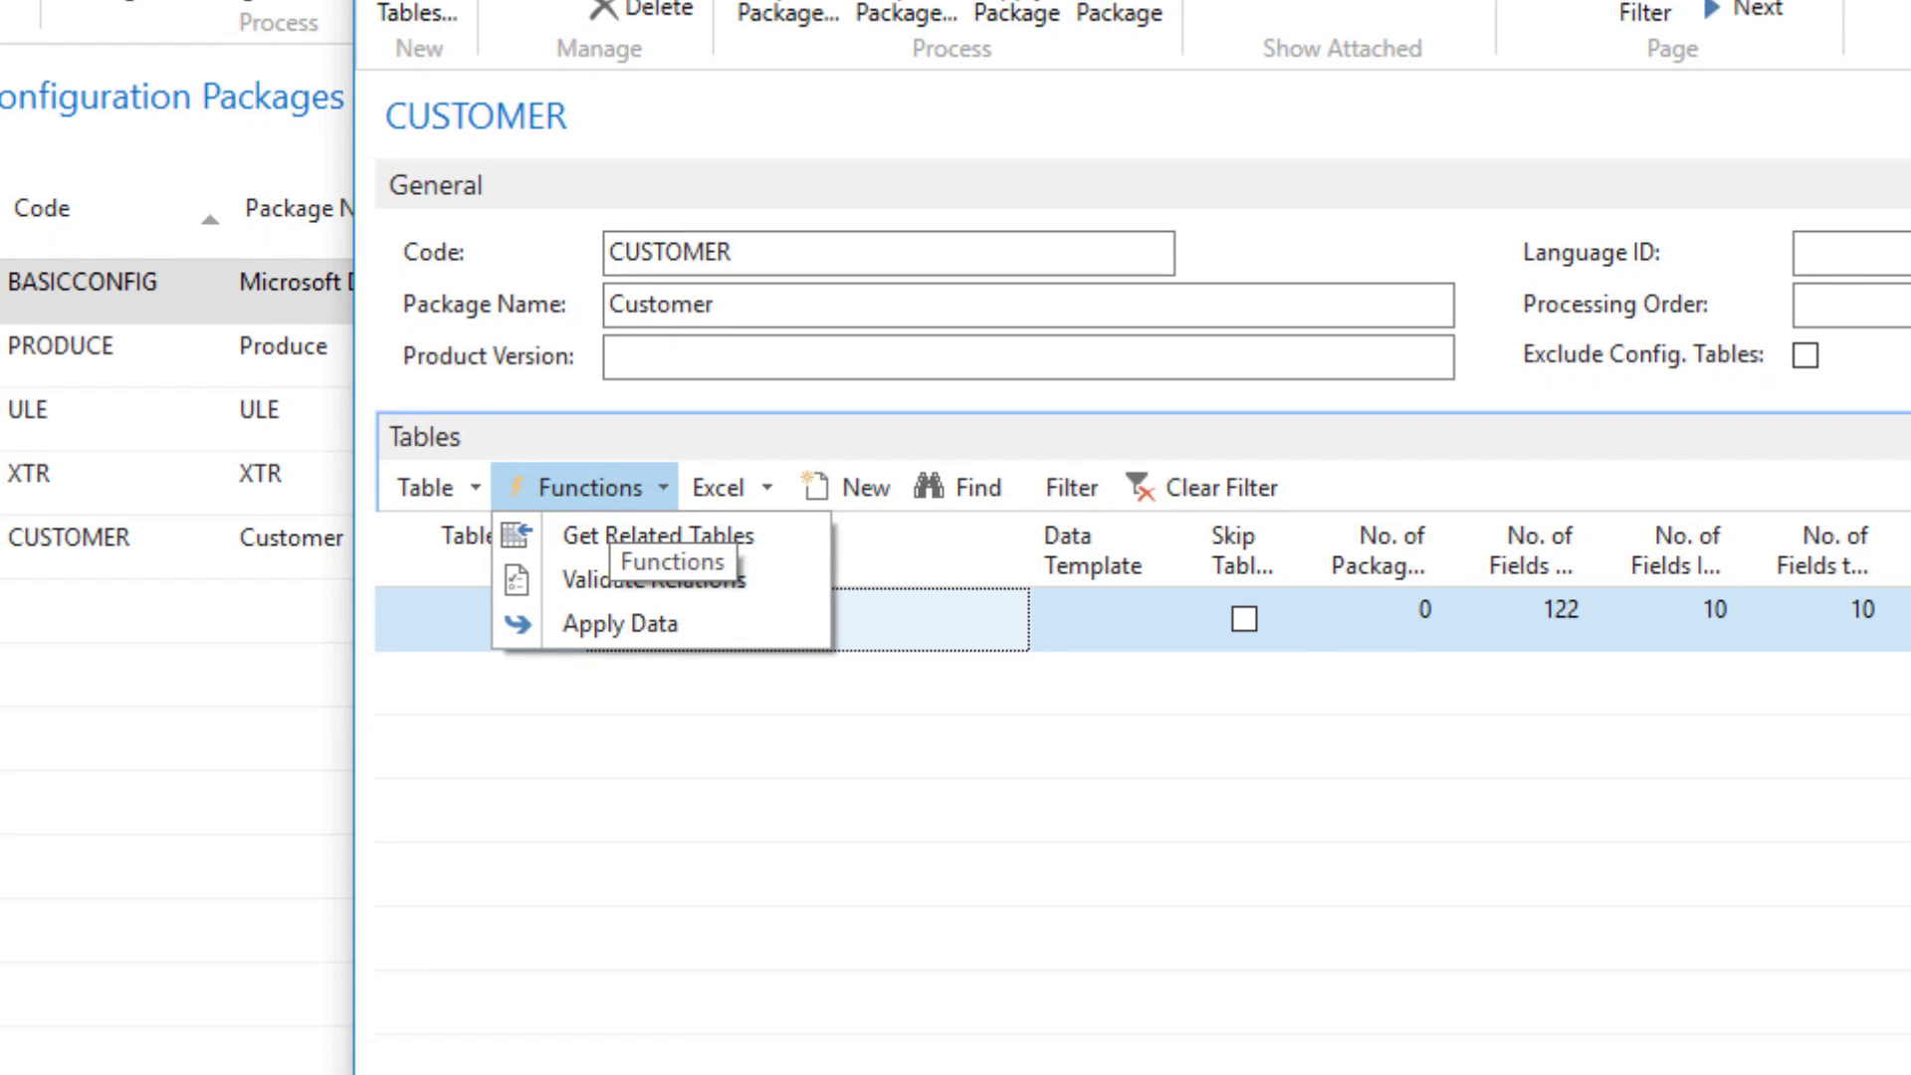
click(718, 487)
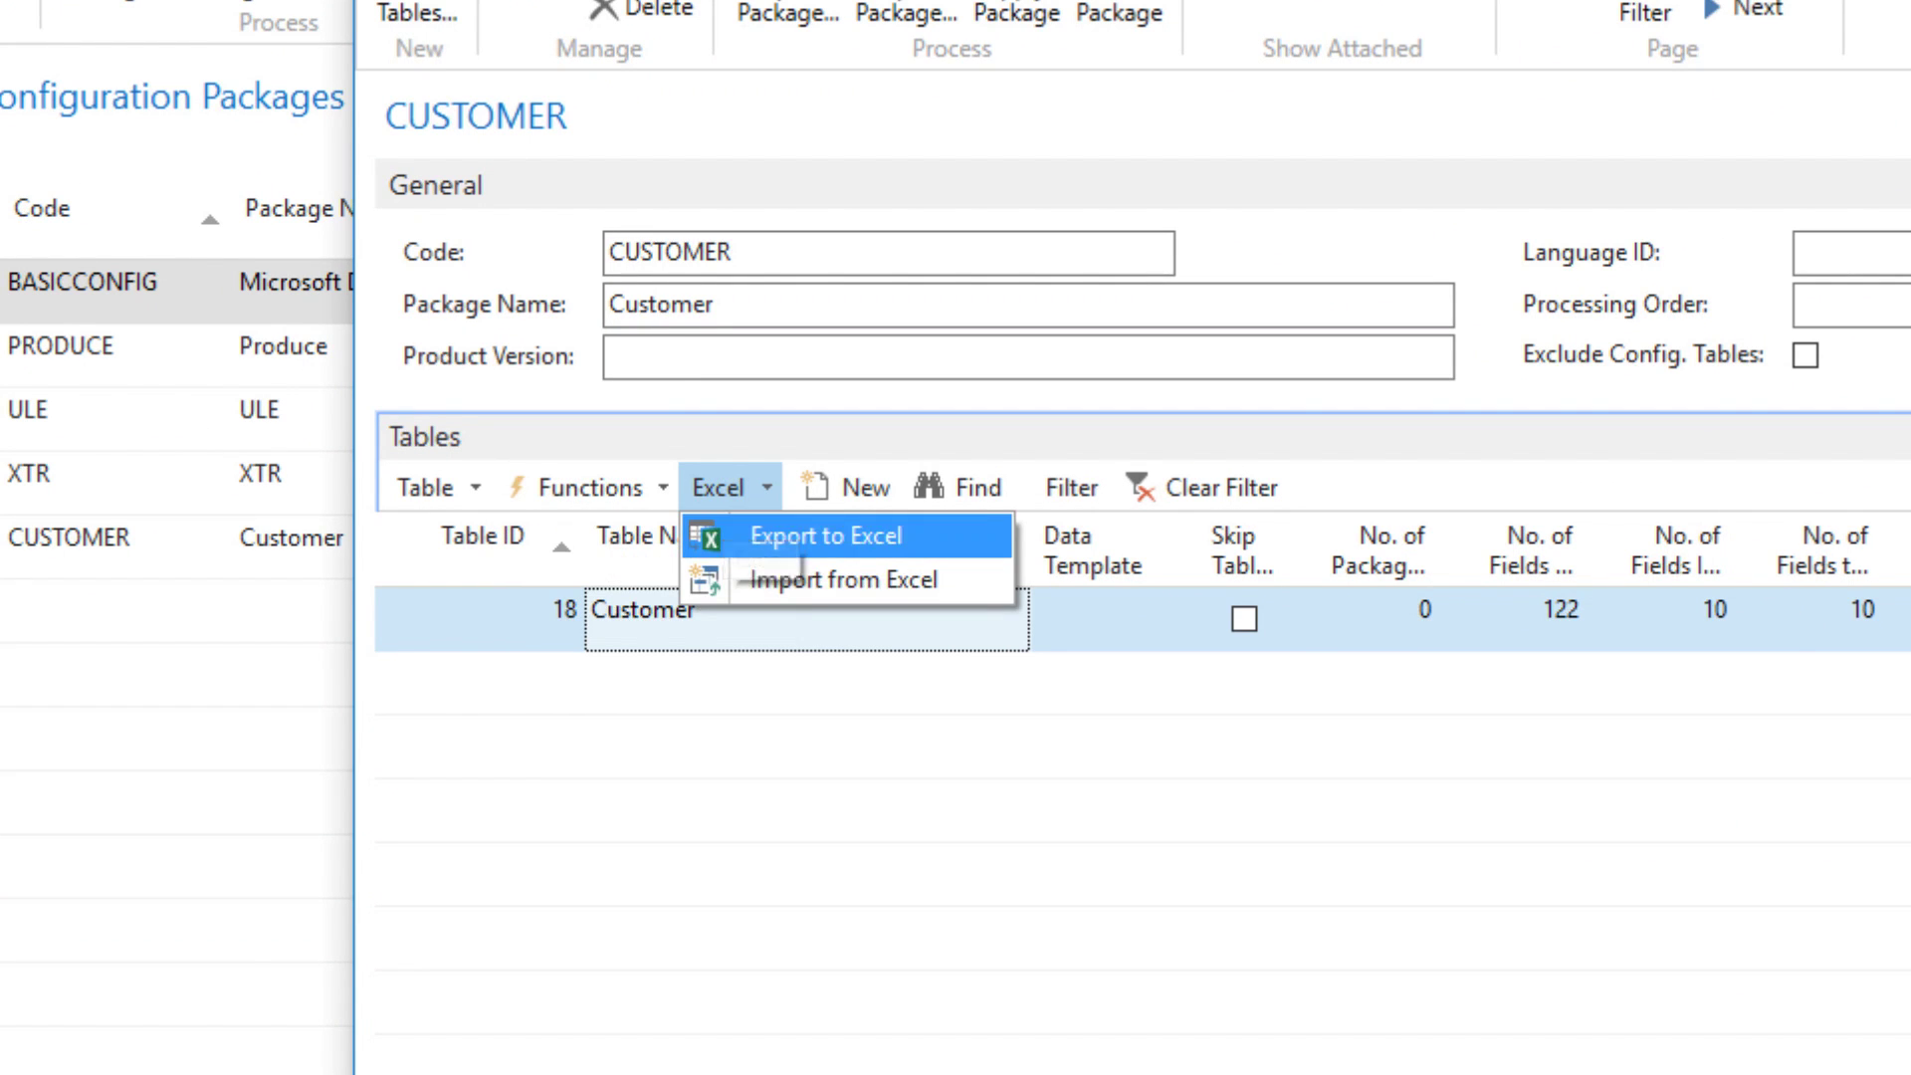
click(841, 581)
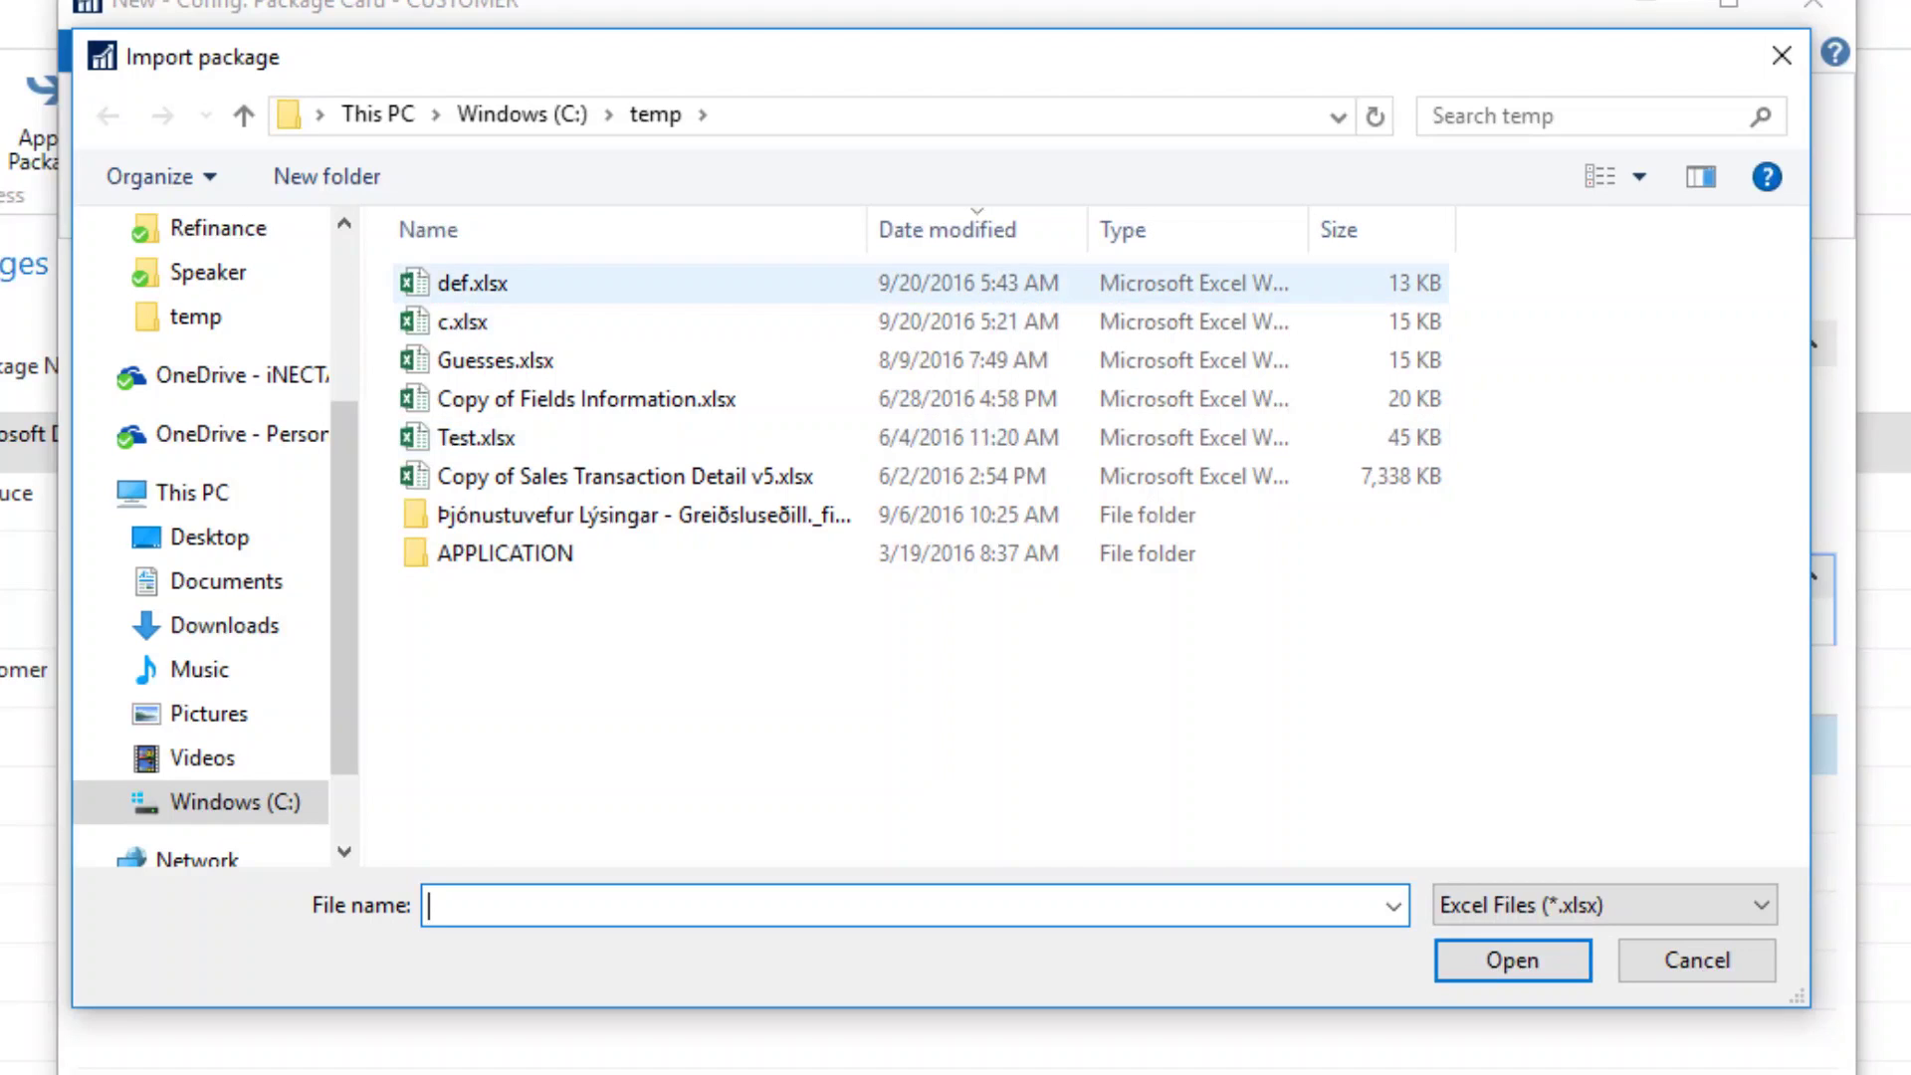
double_click(472, 284)
key(Return)
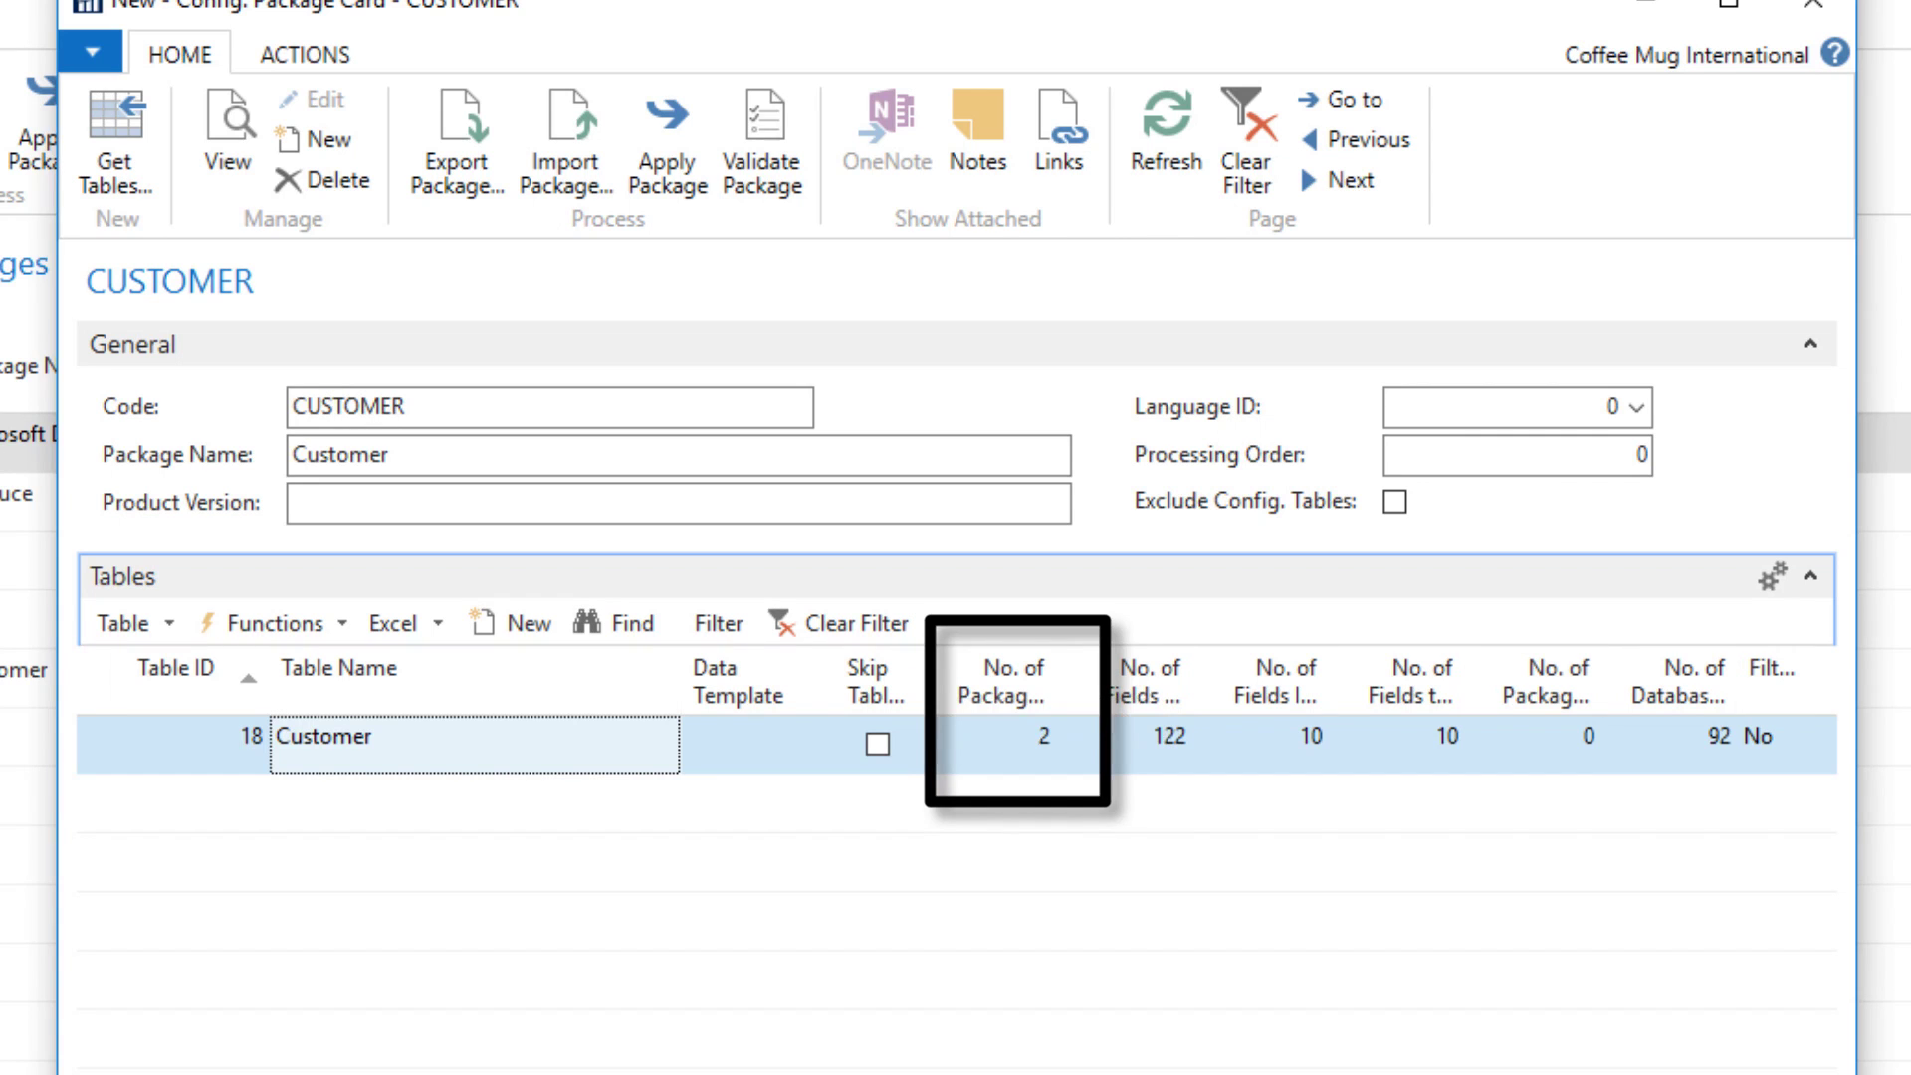
Review the imported Customer package records across all their columns, and close the records window
click(1043, 737)
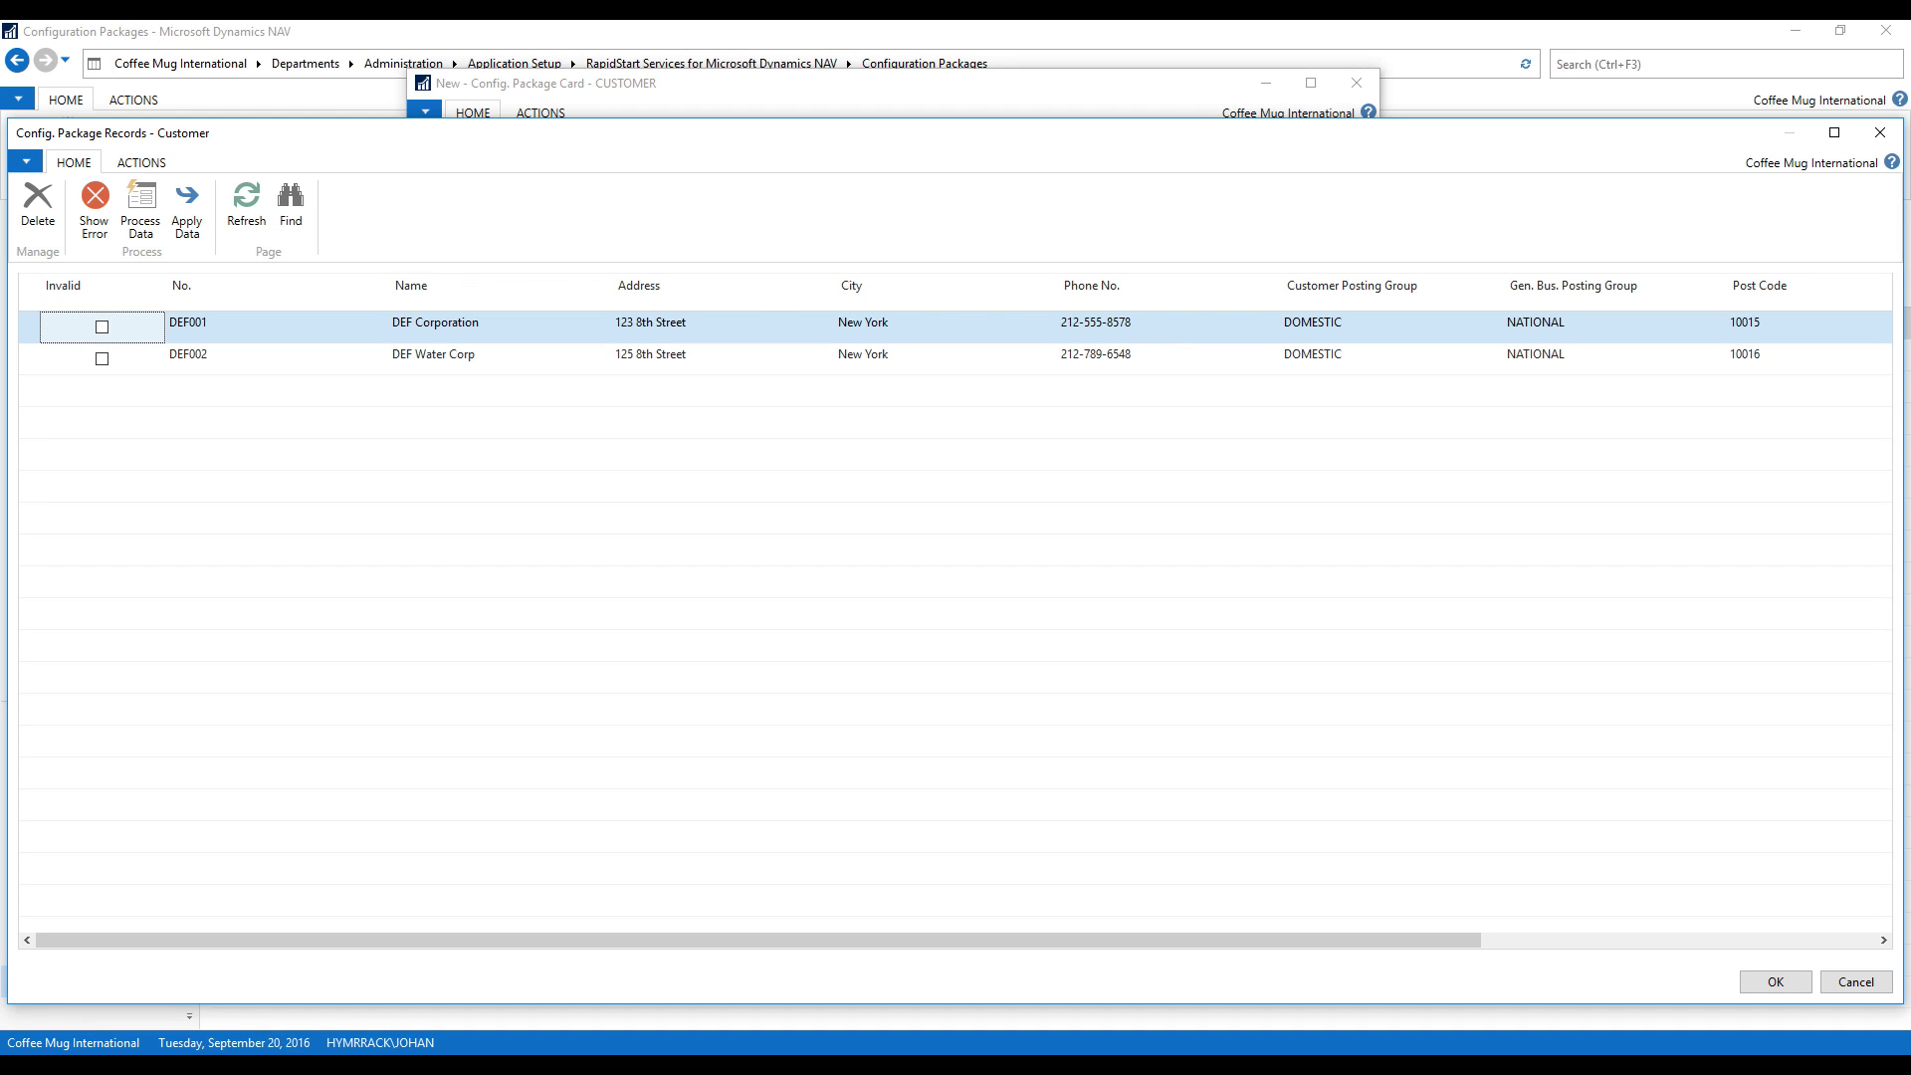
drag(759, 940, 1153, 940)
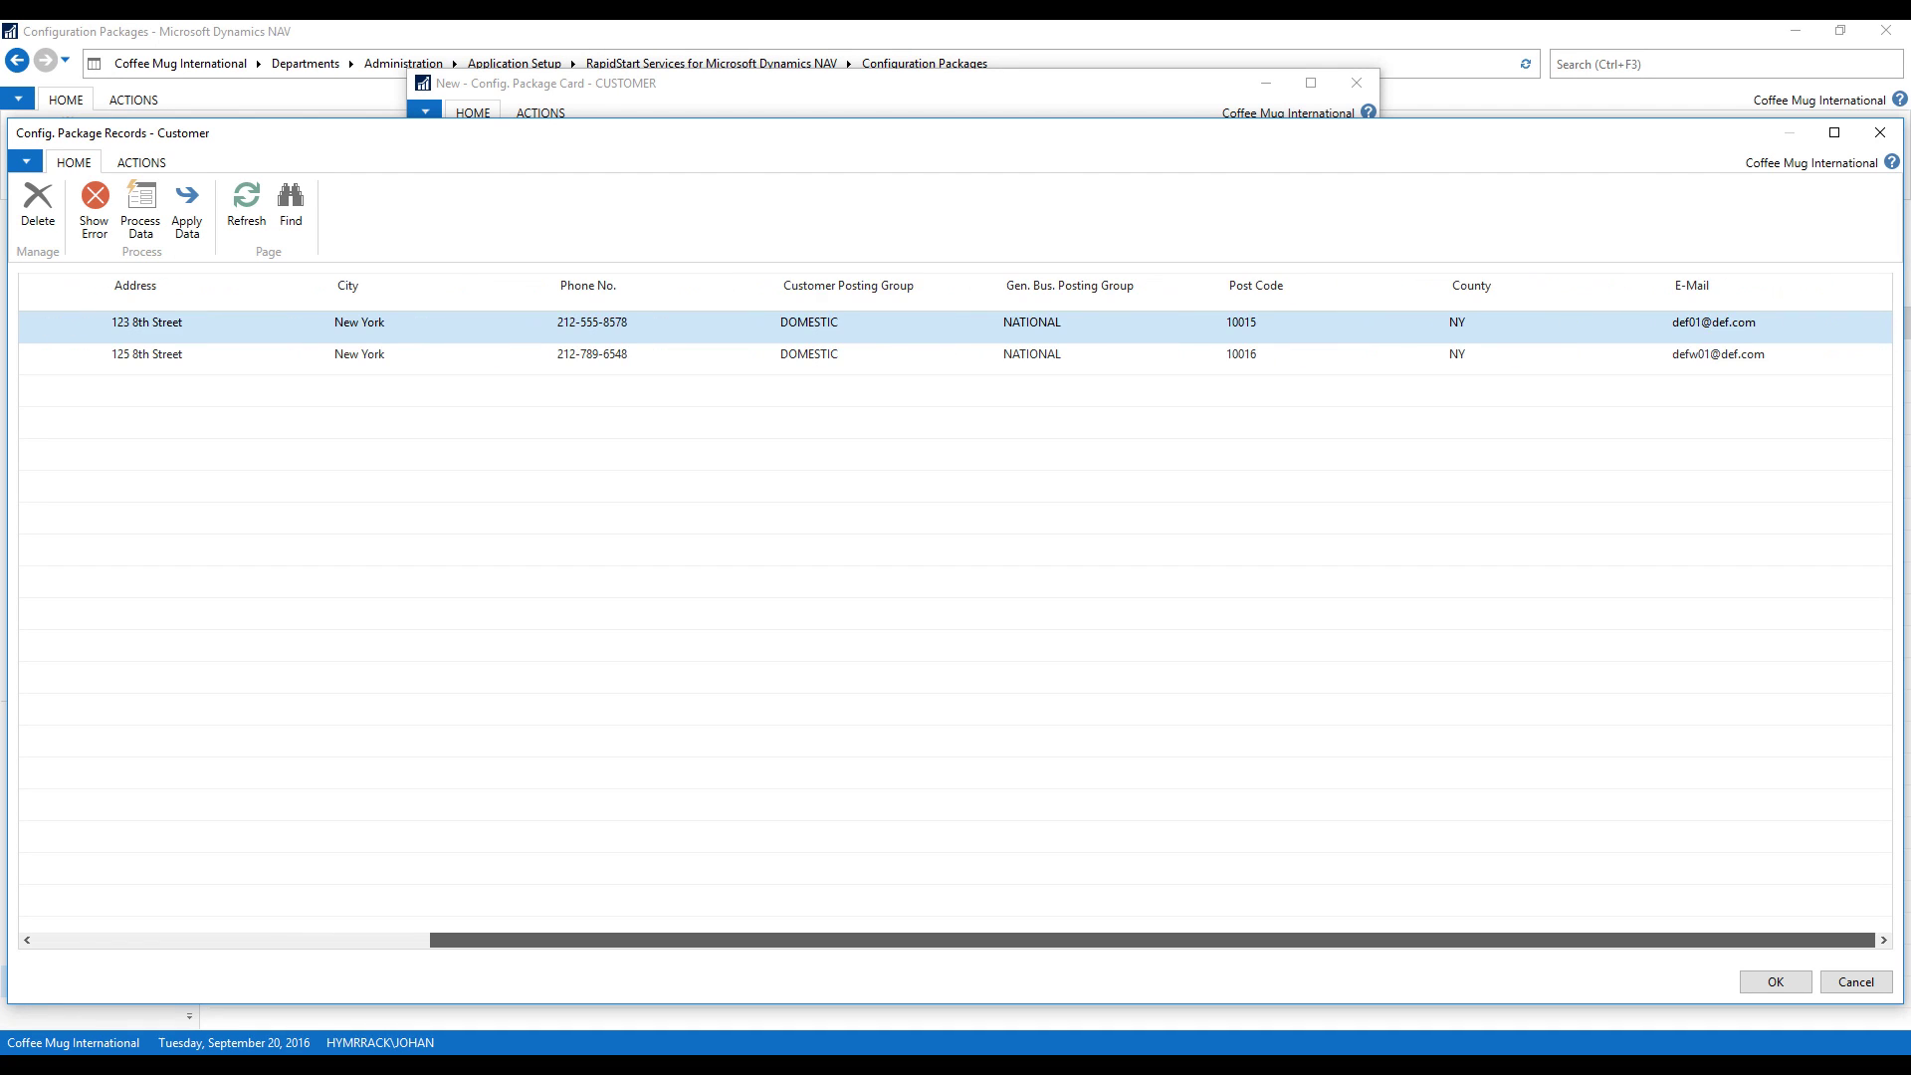
scroll(757, 940, left, 5)
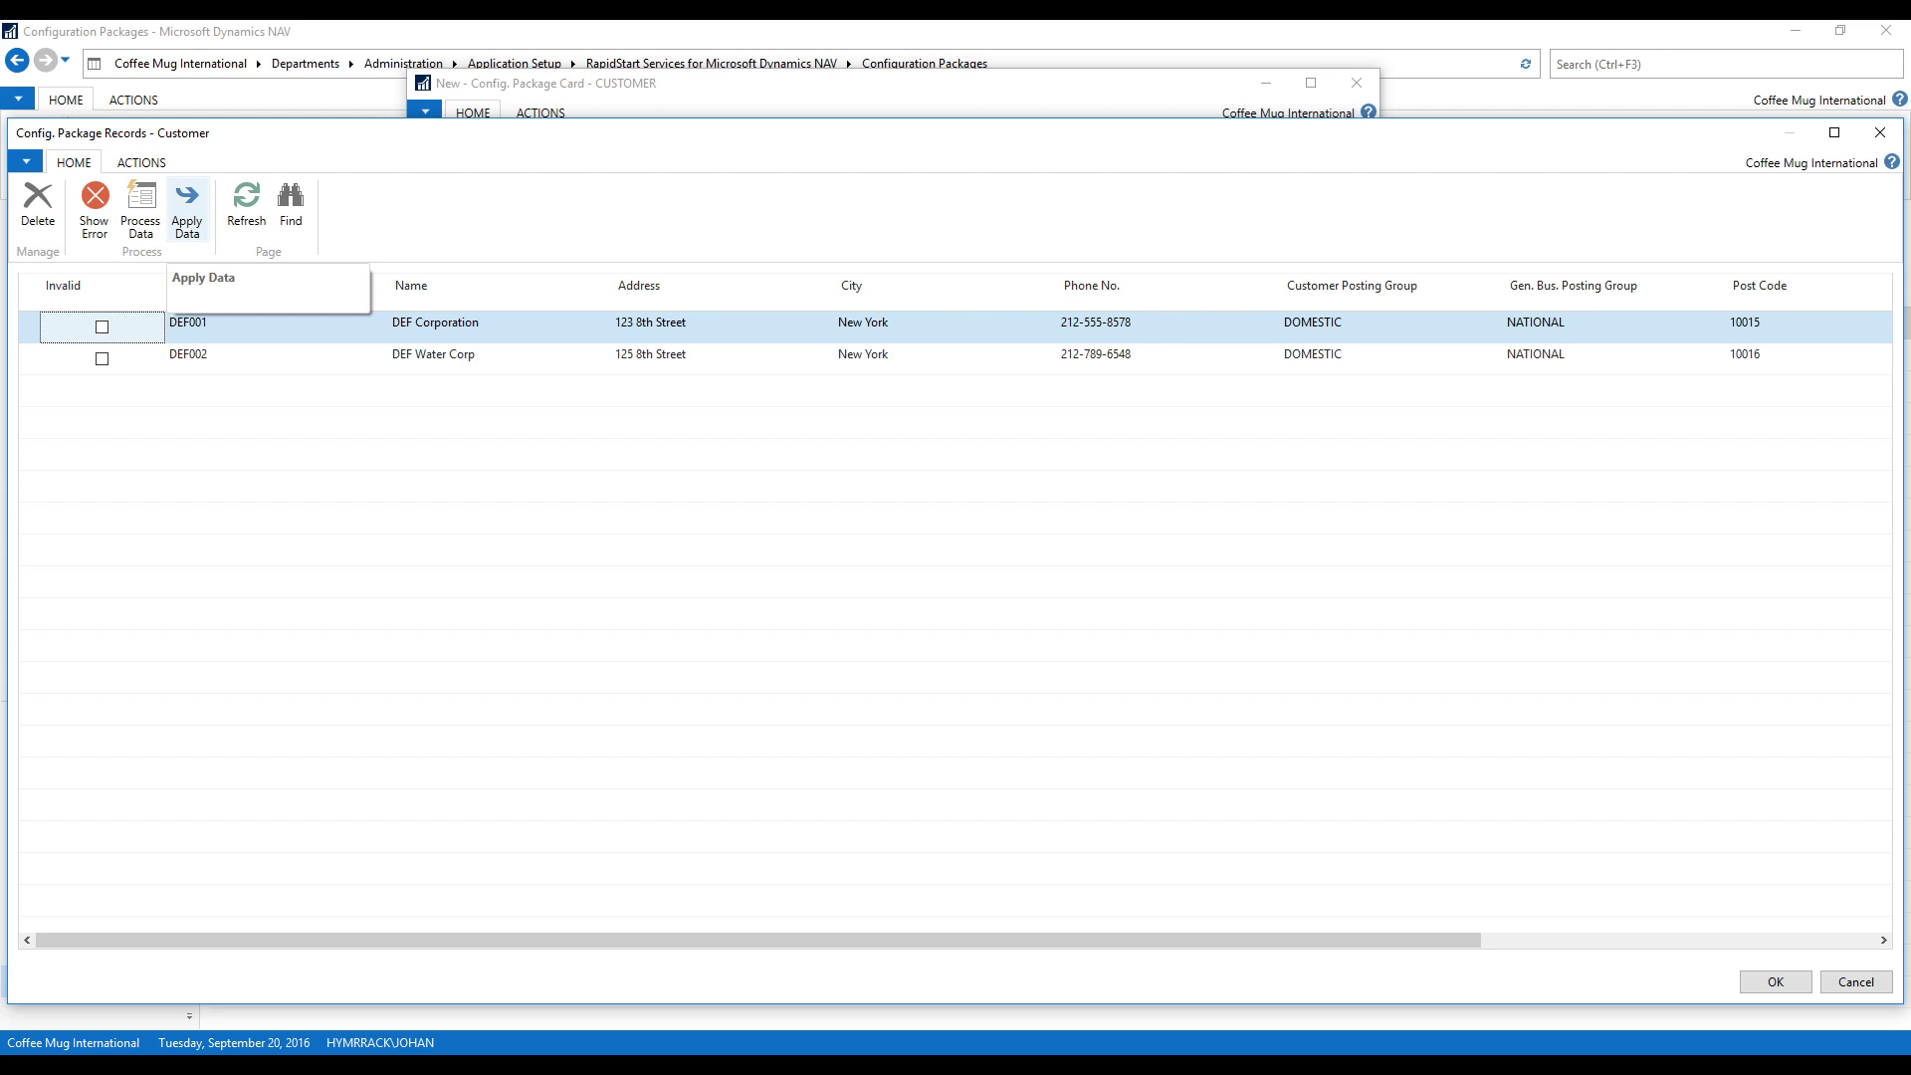
click(141, 162)
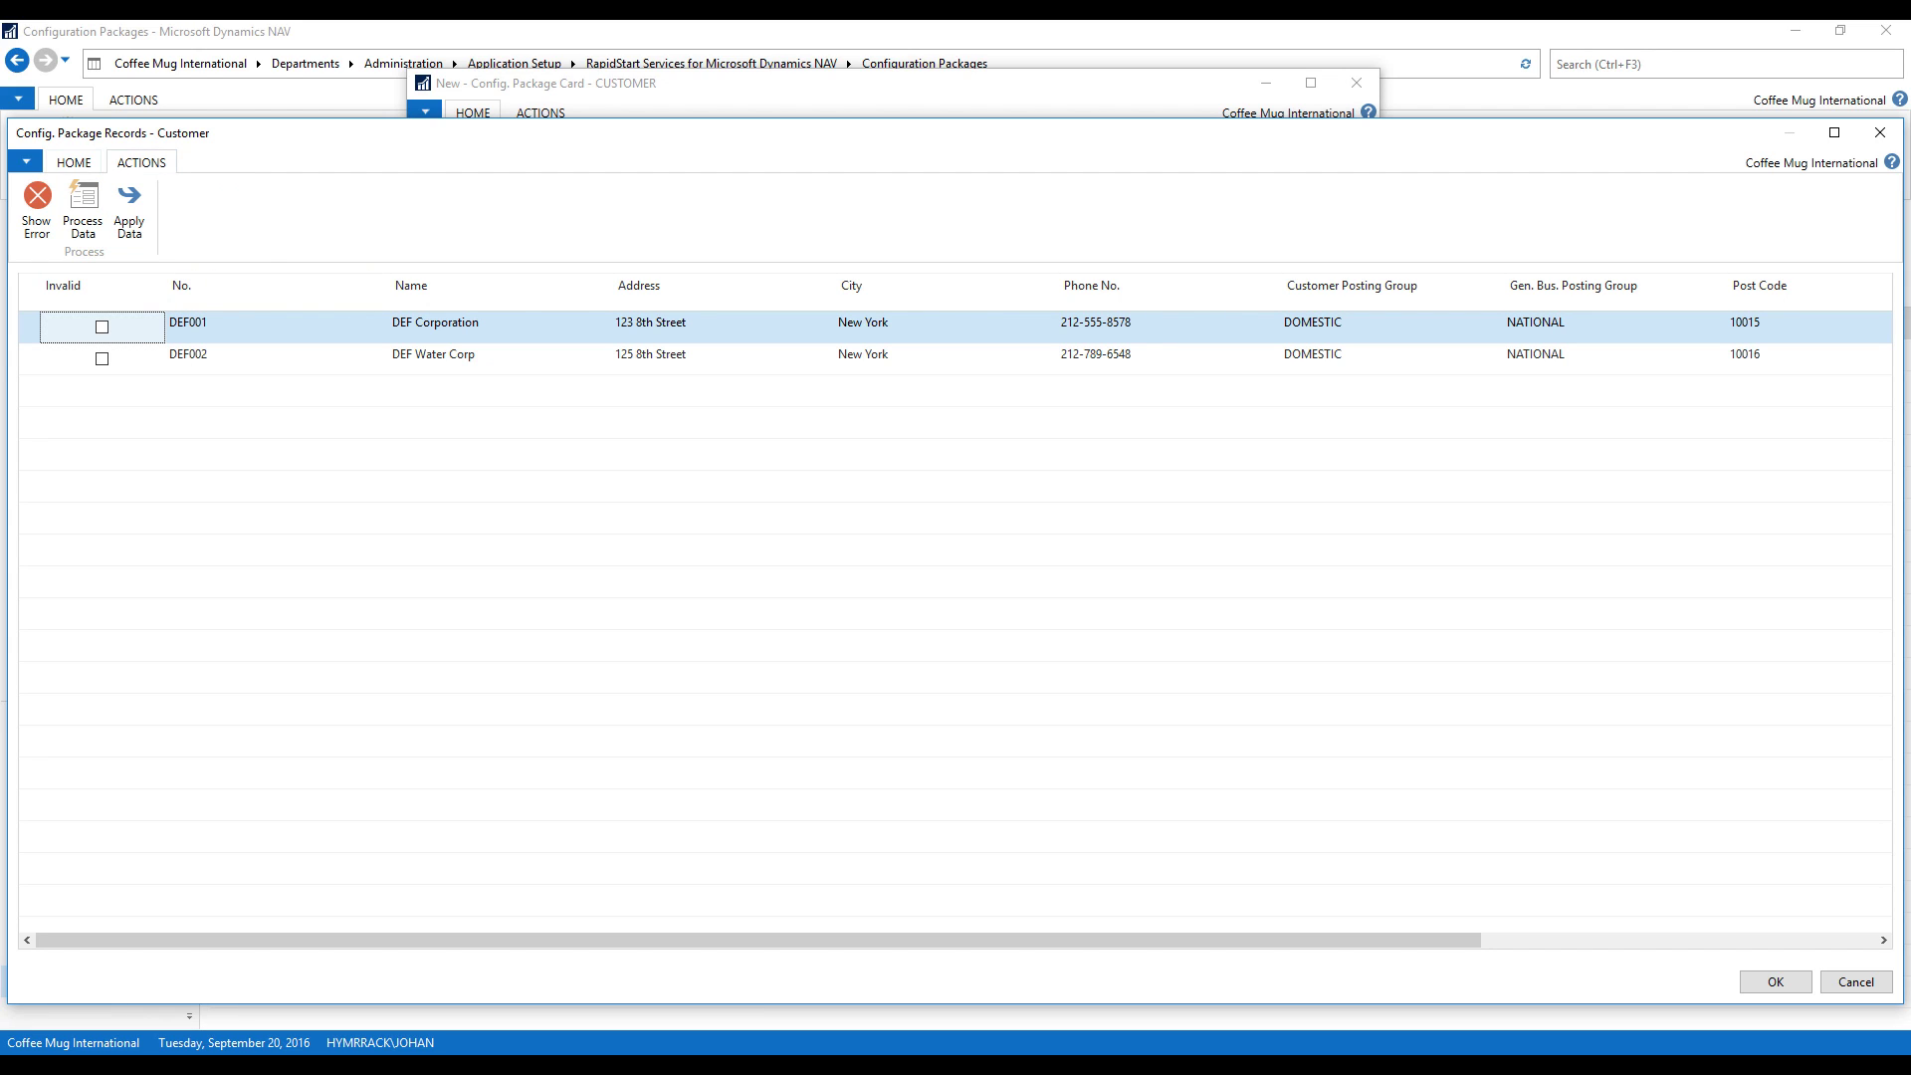
click(73, 162)
click(1881, 132)
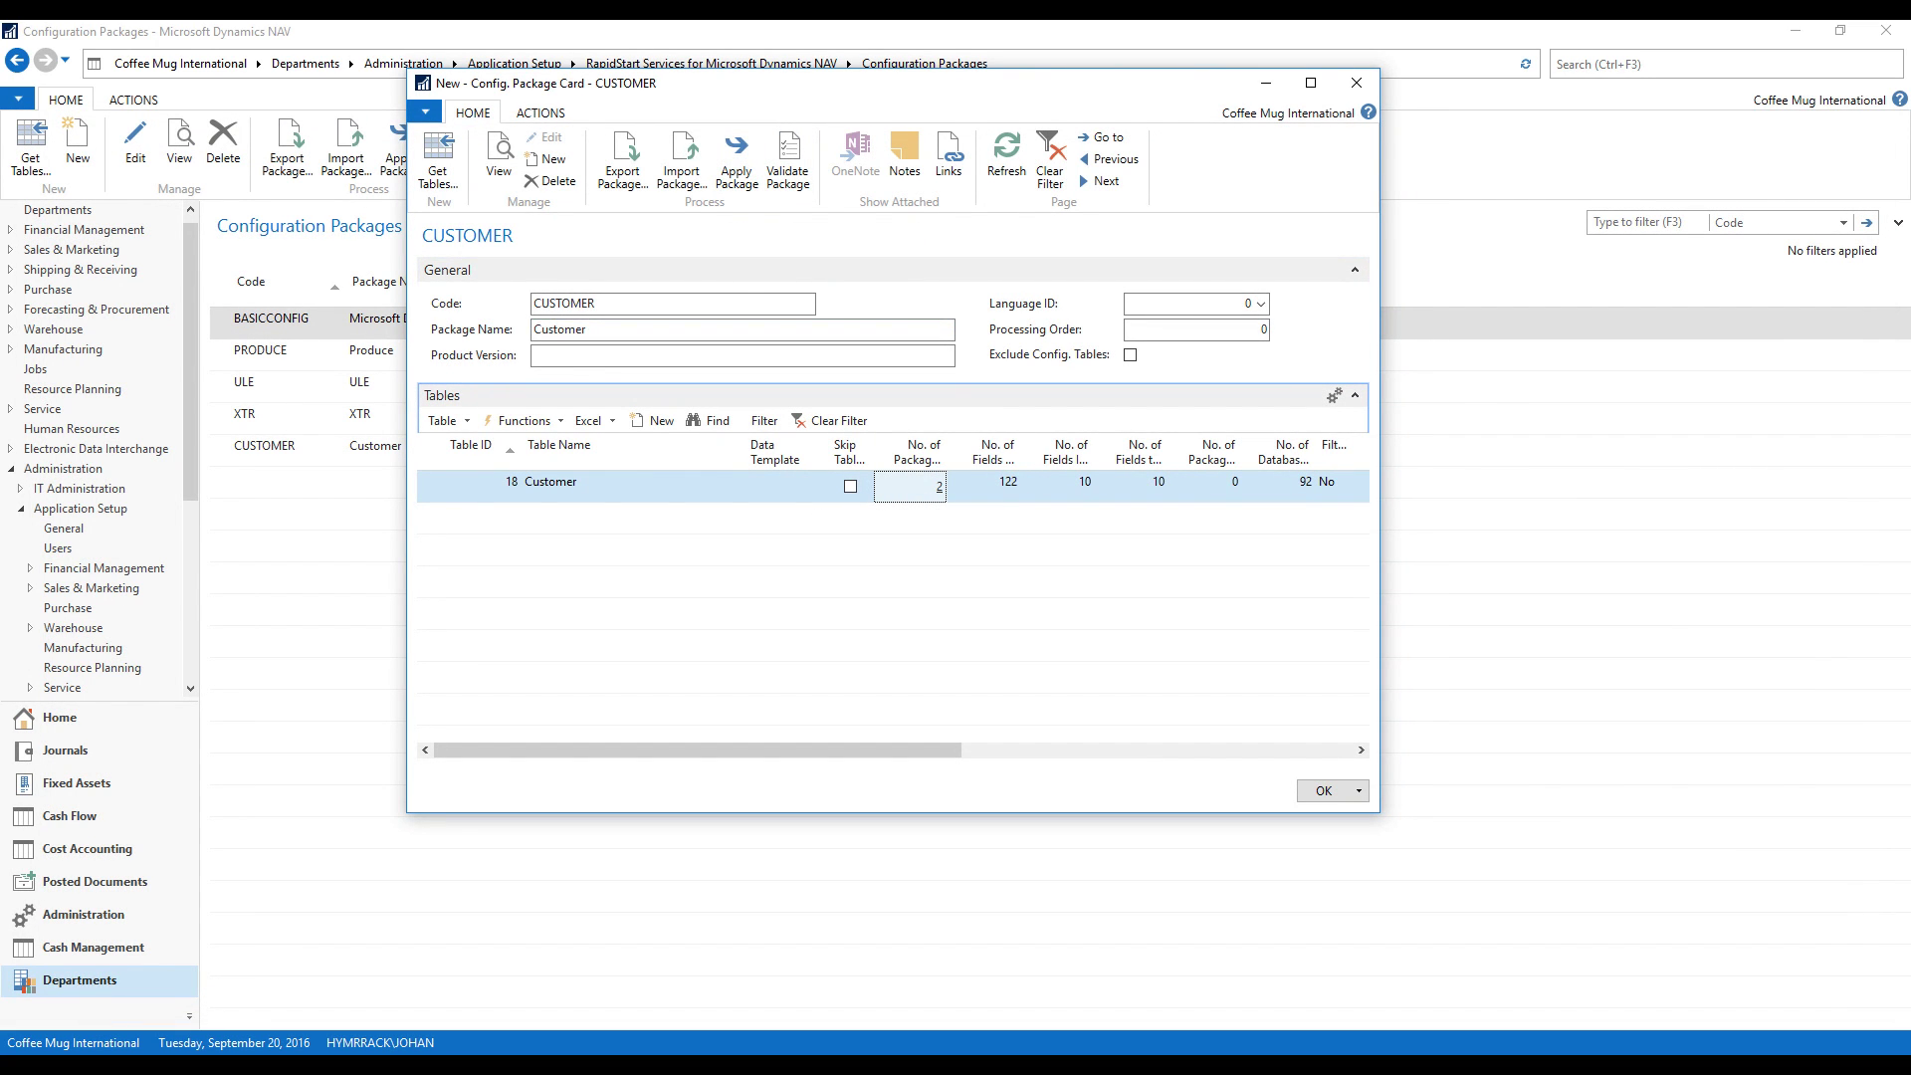
Apply the data of the Customer package records to the database, and close the records window and the package card
click(939, 487)
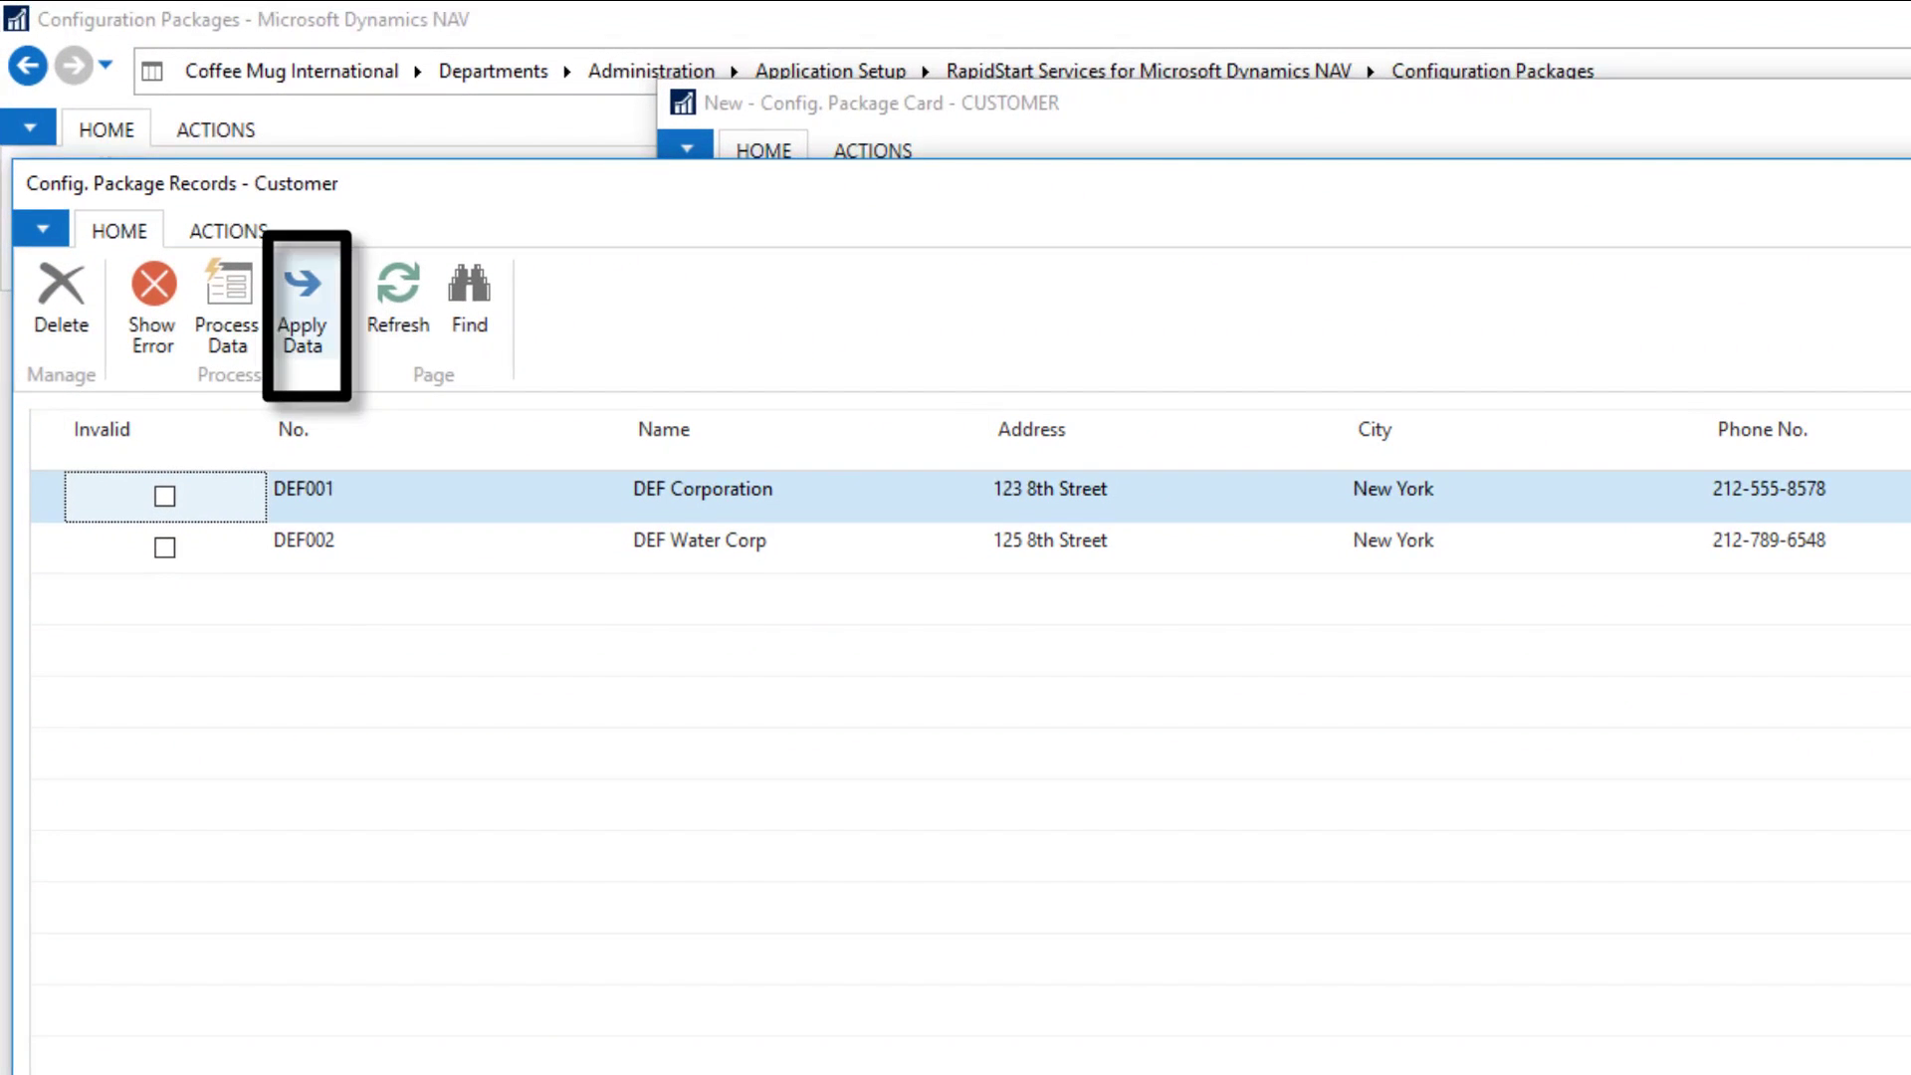
click(303, 309)
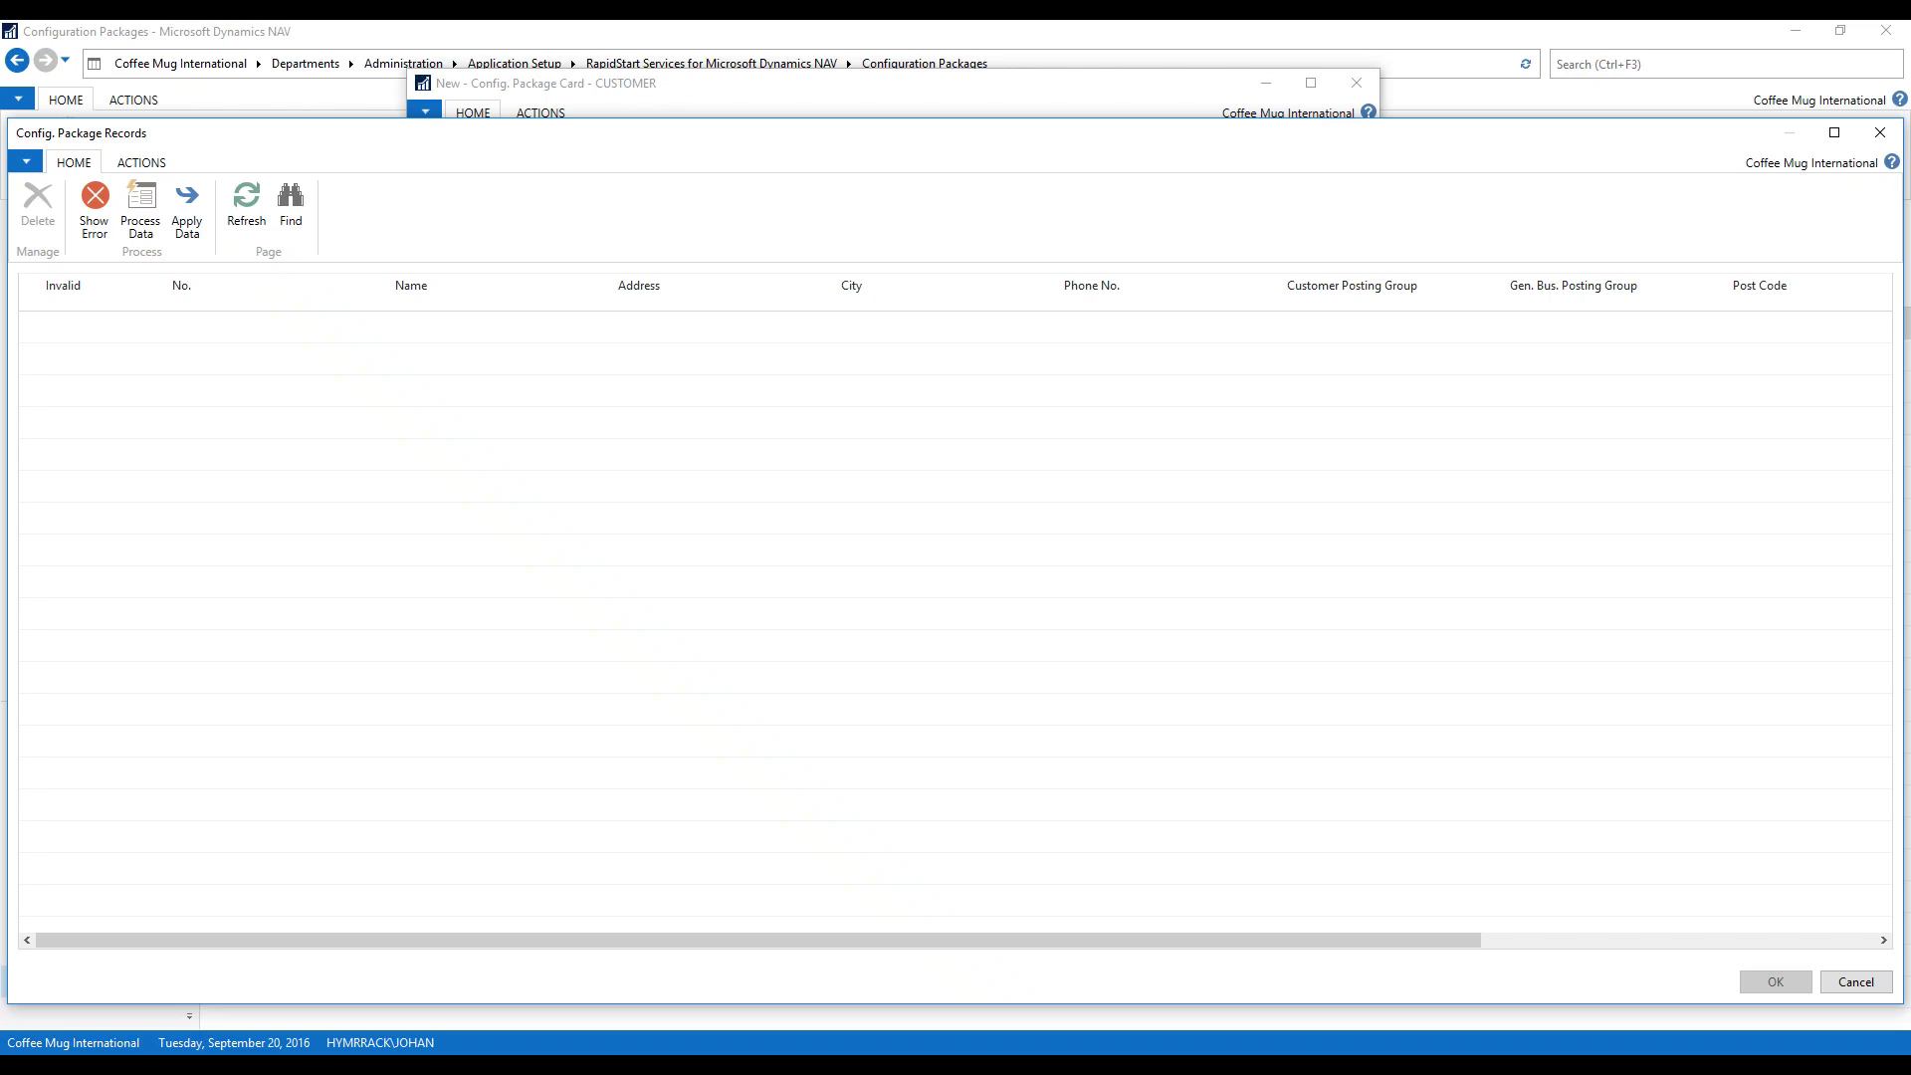
click(1880, 132)
click(1357, 83)
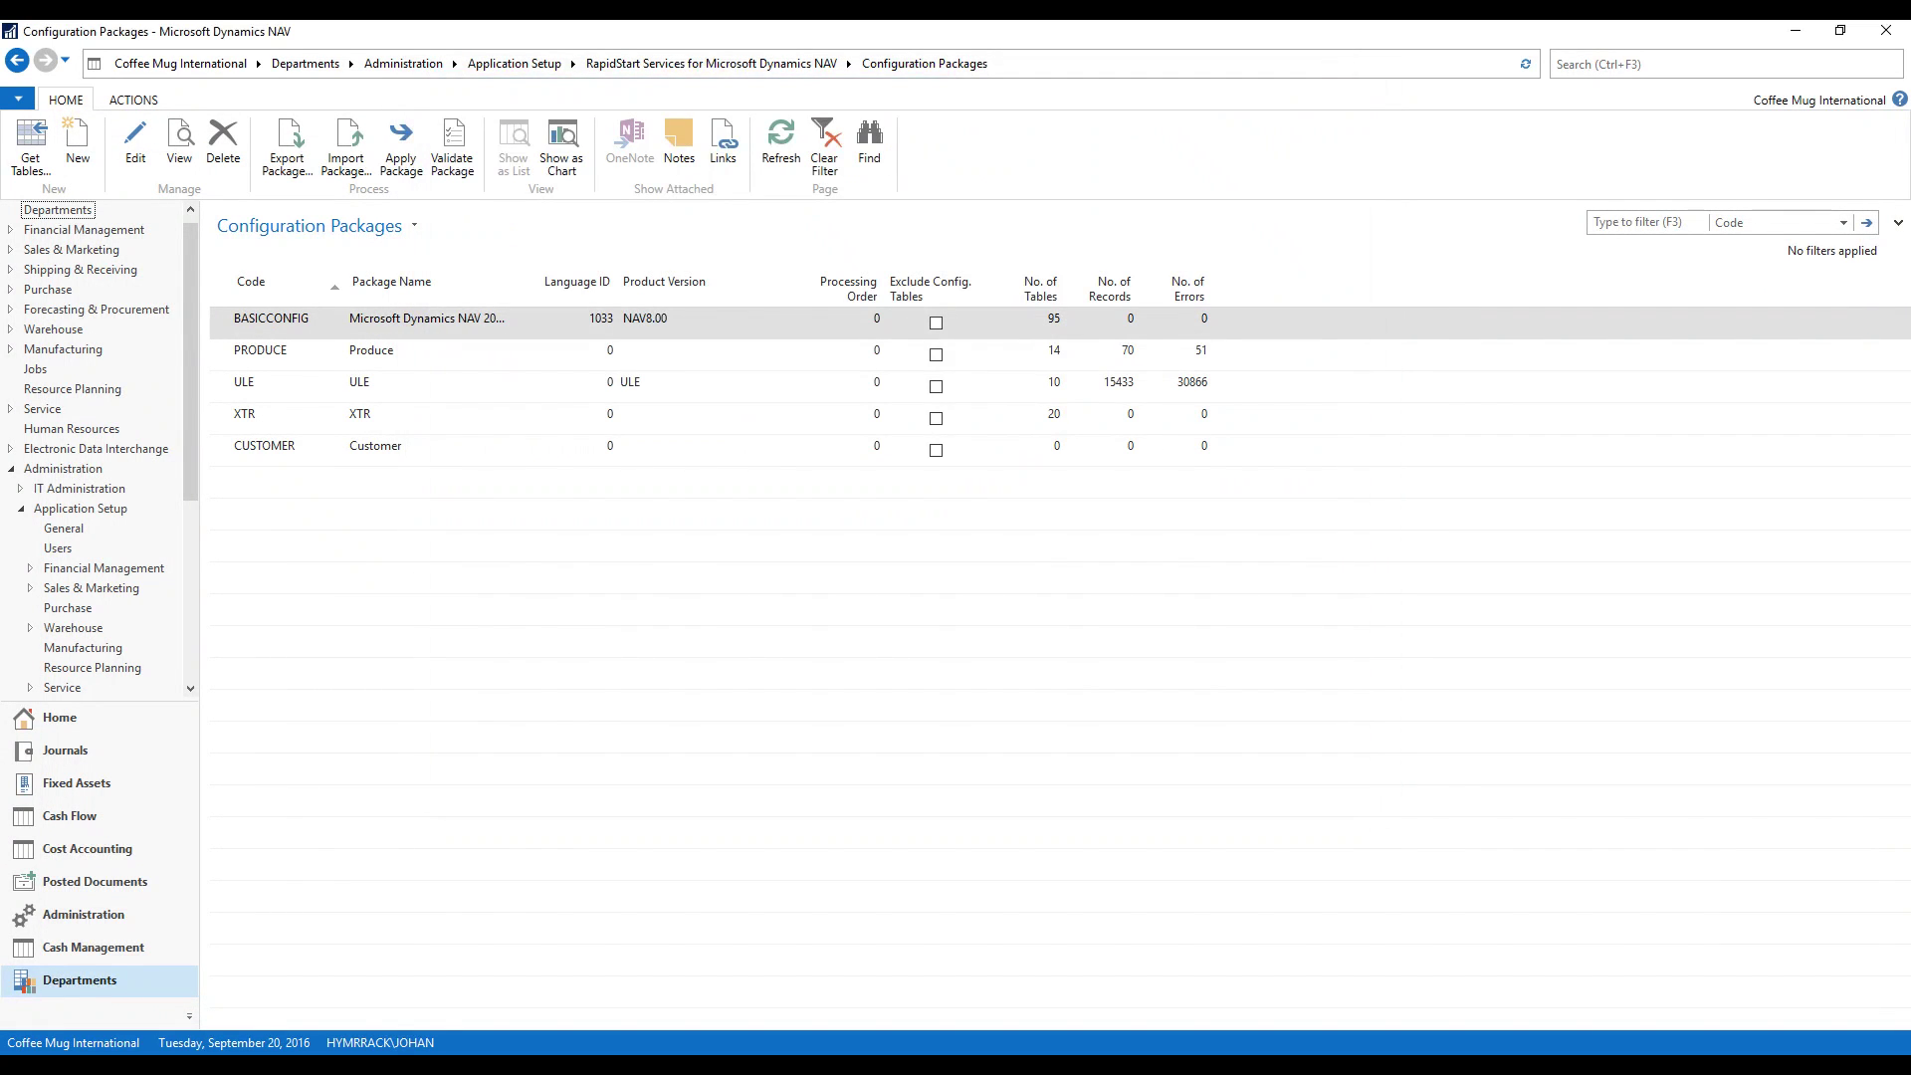
Search the application for "customer" and open the Customers list under Home
key(ctrl+F3)
text(cus)
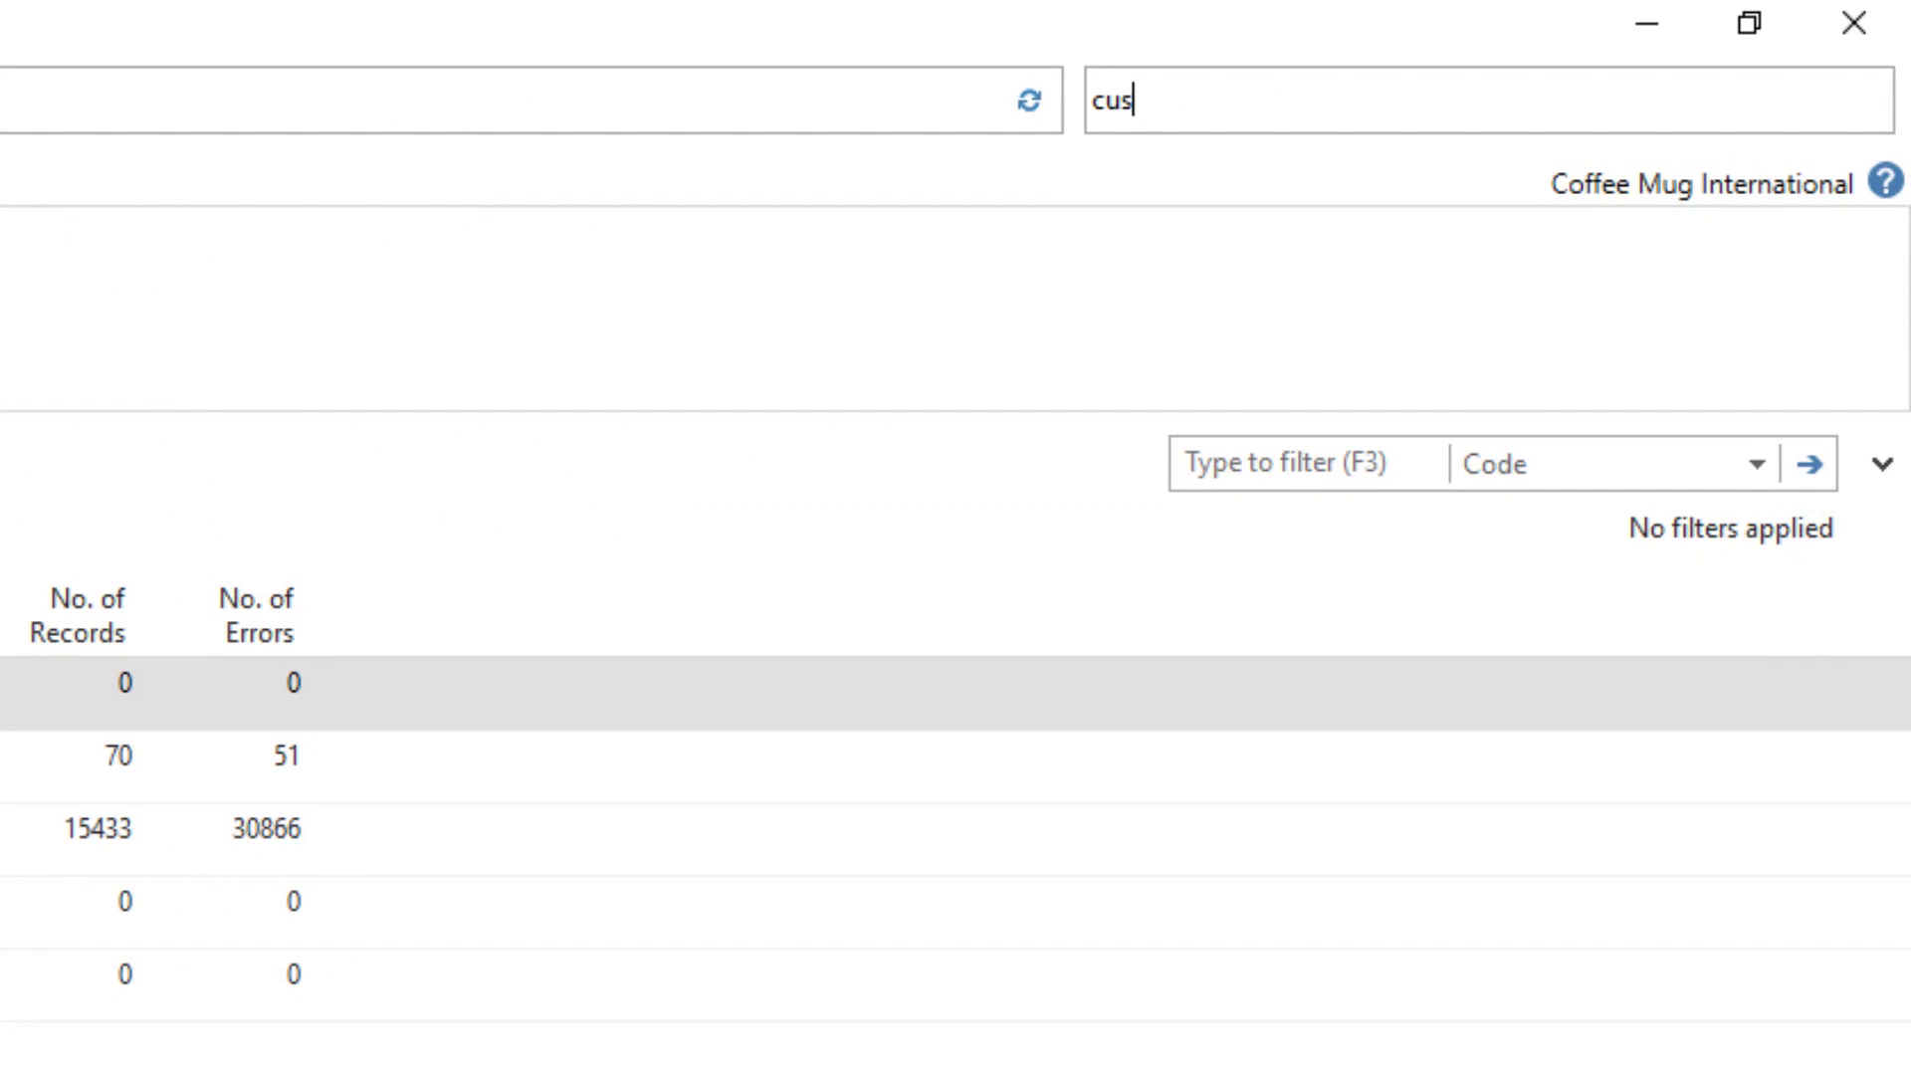
text(tomer)
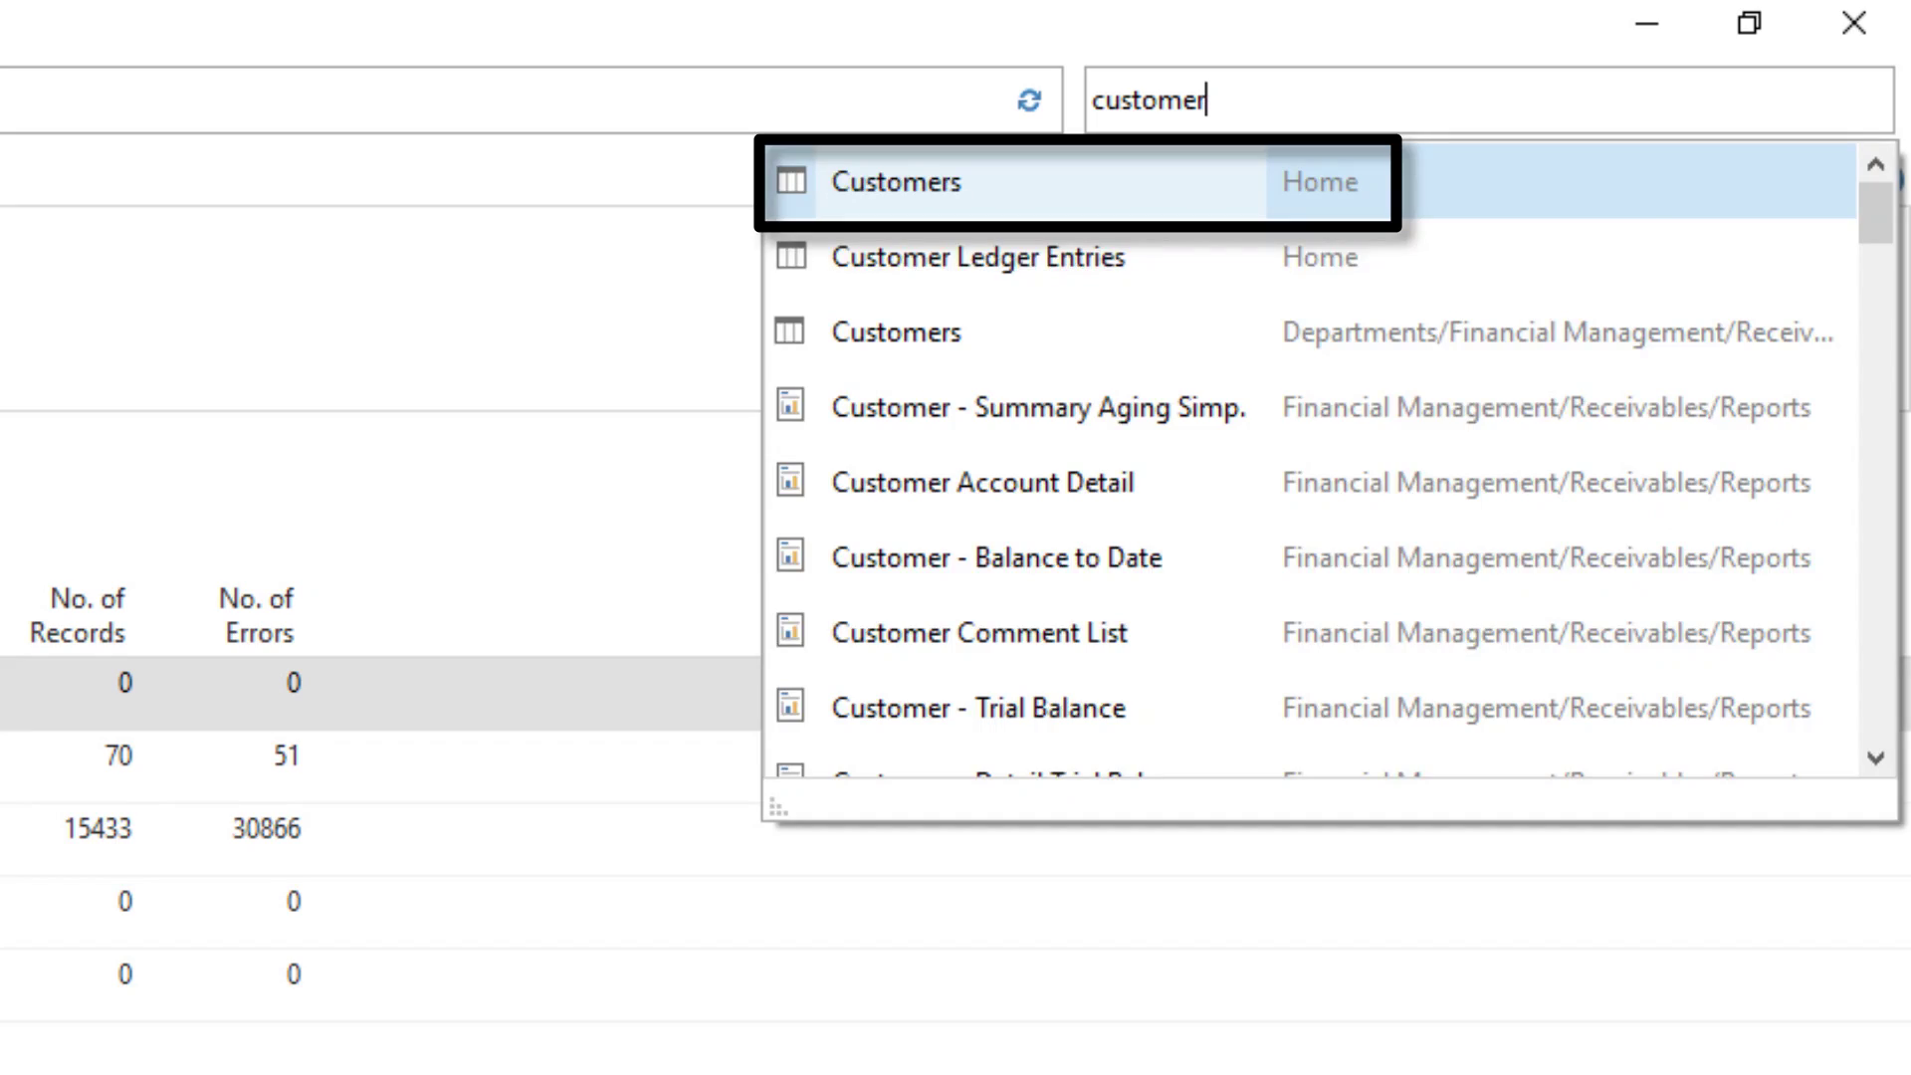
key(Return)
key(Return)
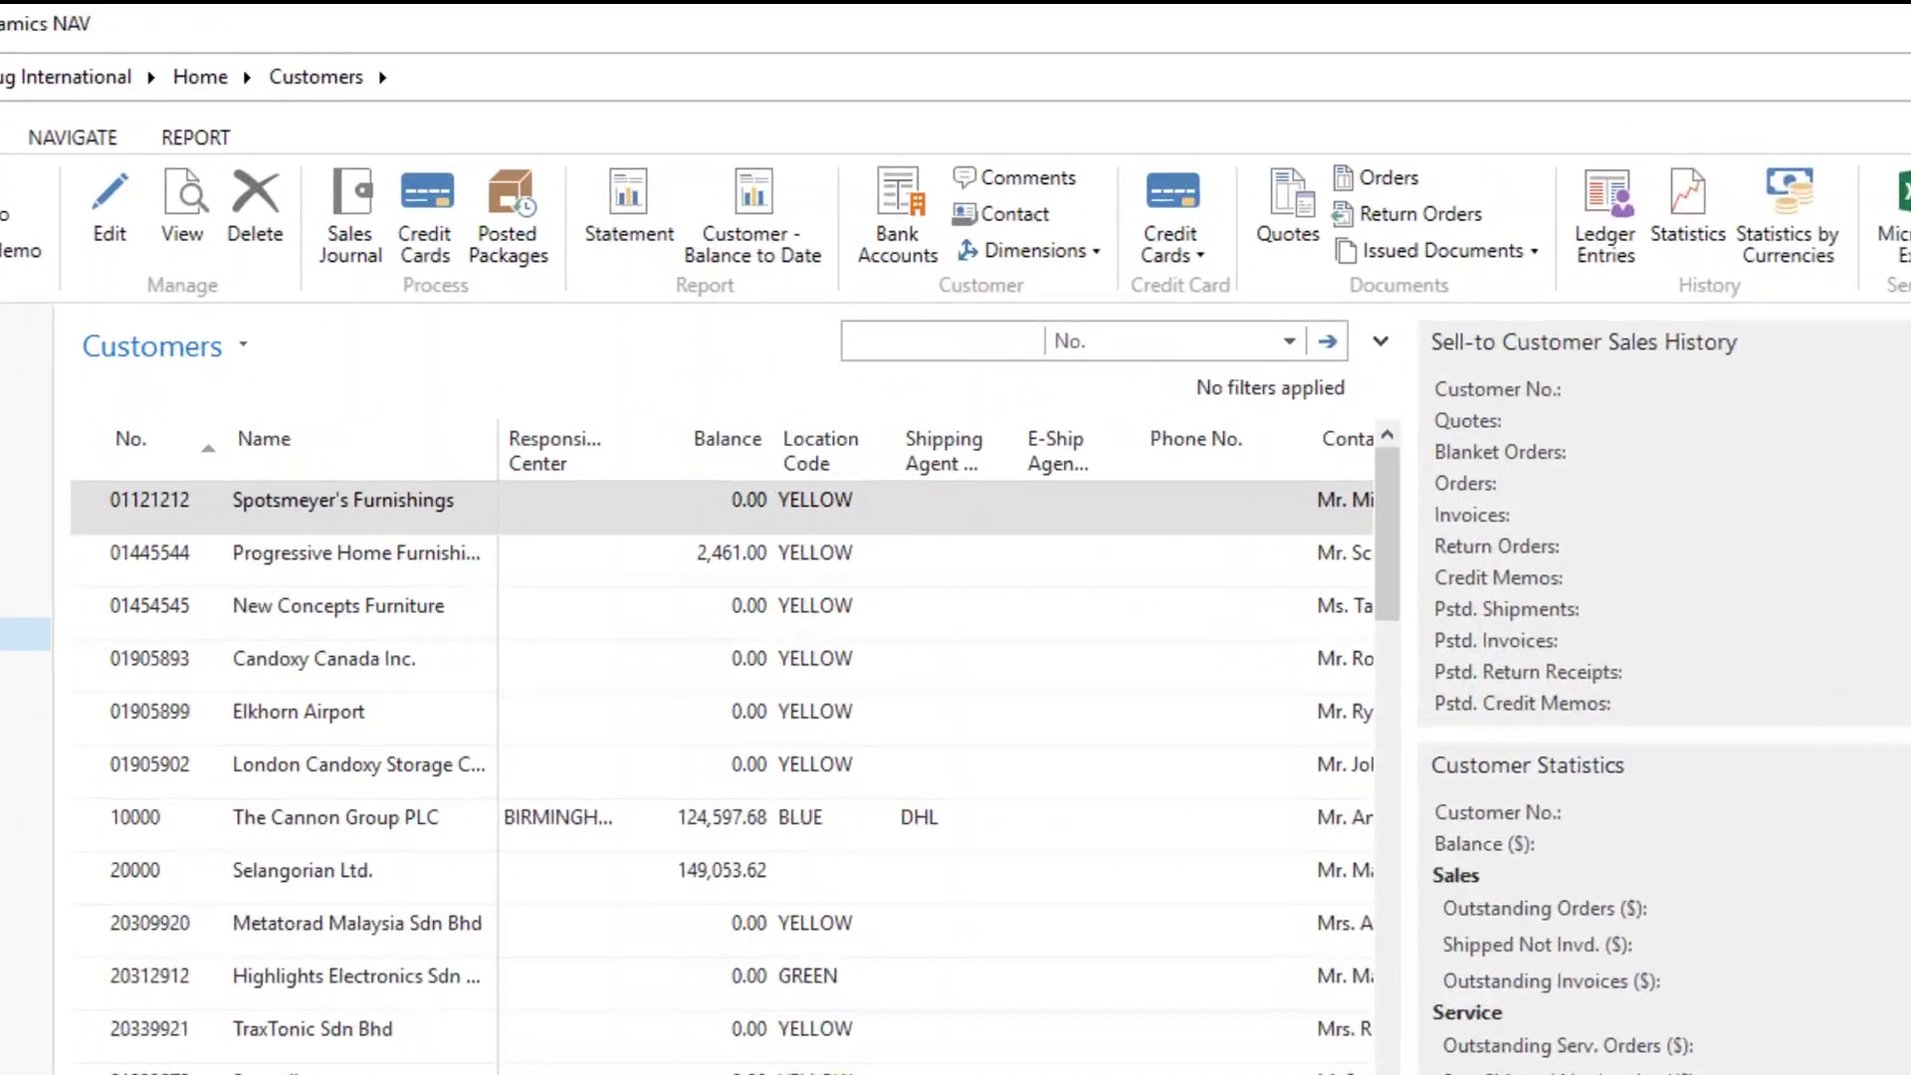
Filter the Customers list by No. on "def" and open the DEF Corporation customer
text(def)
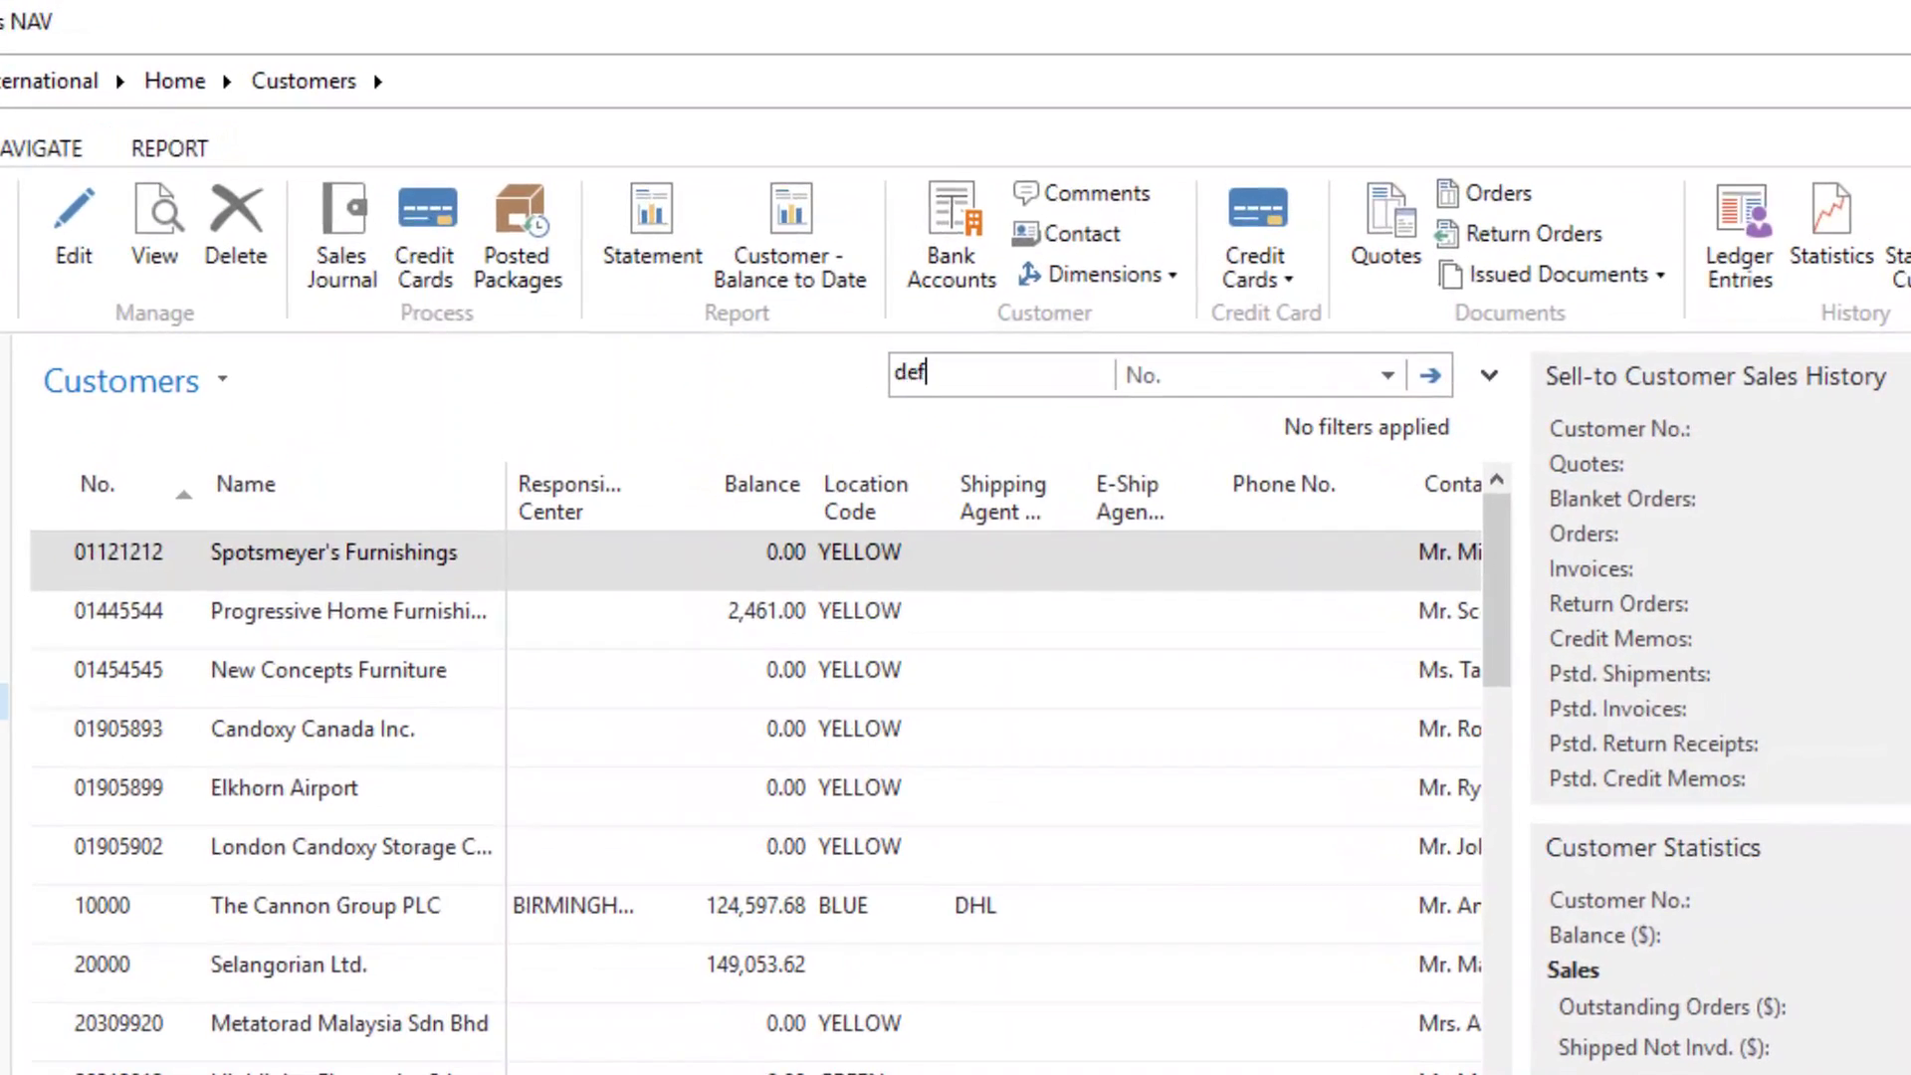
key(Return)
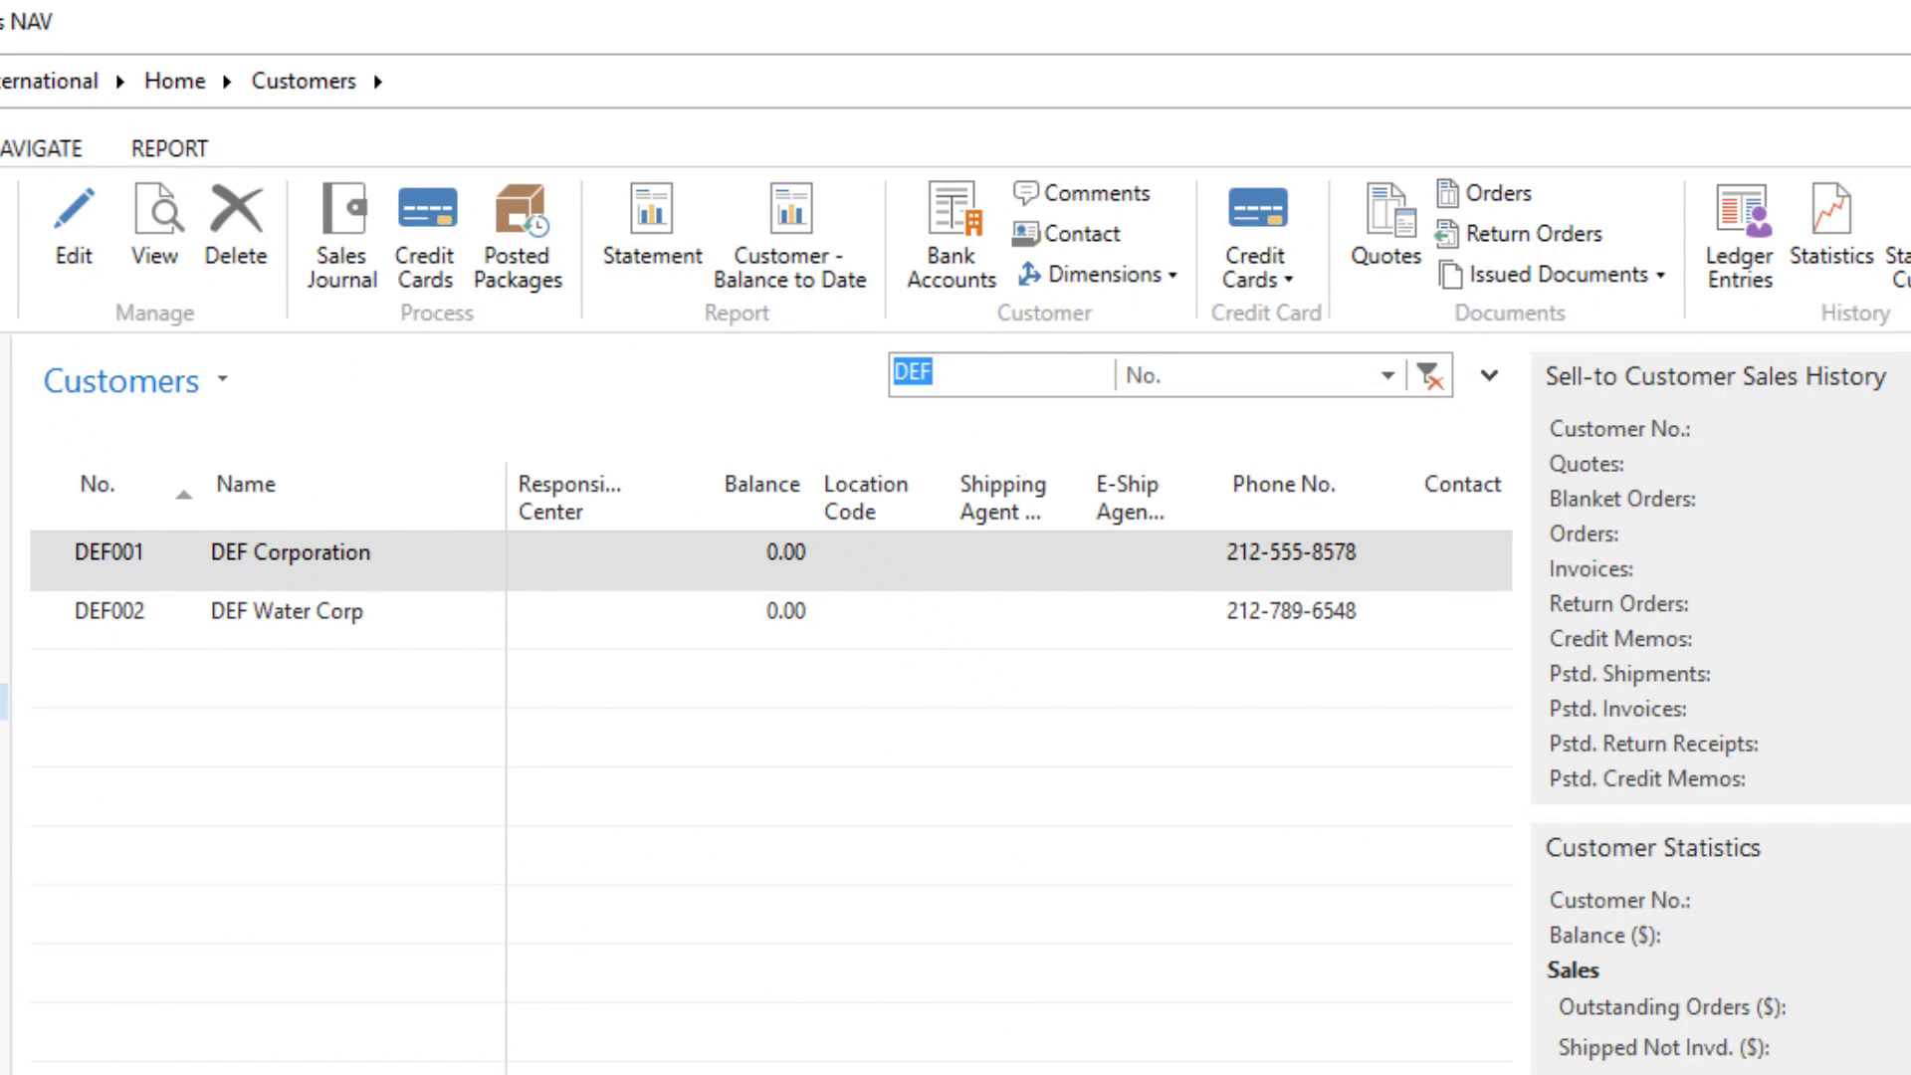
double_click(291, 551)
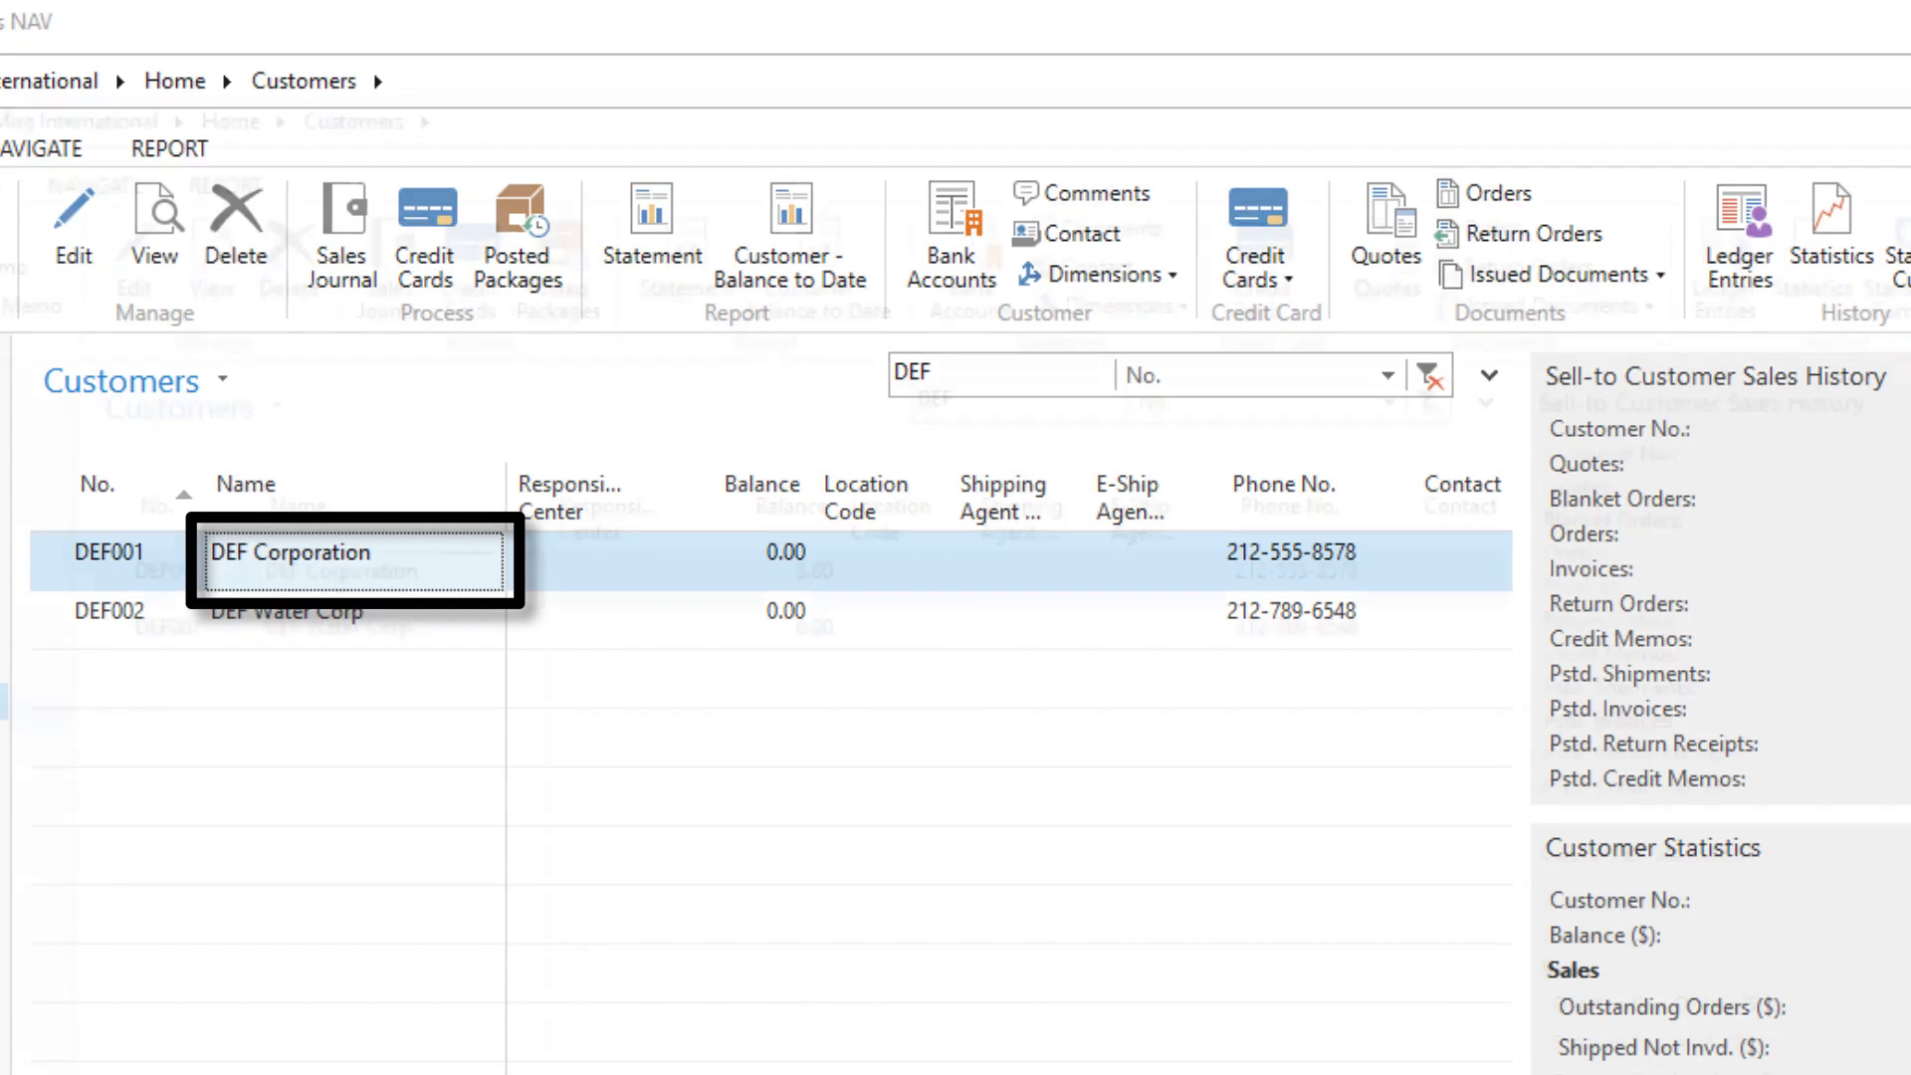